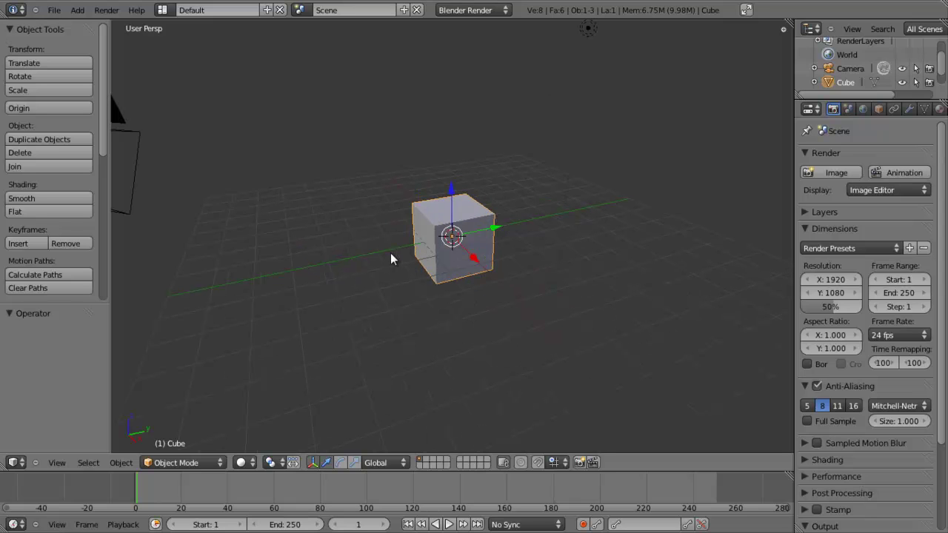
Step: View the scene through the camera and render the default cube to examine its shading
{"action": "middle_click_drag", "start_coordinate": [401, 245], "coordinate": [416, 266]}
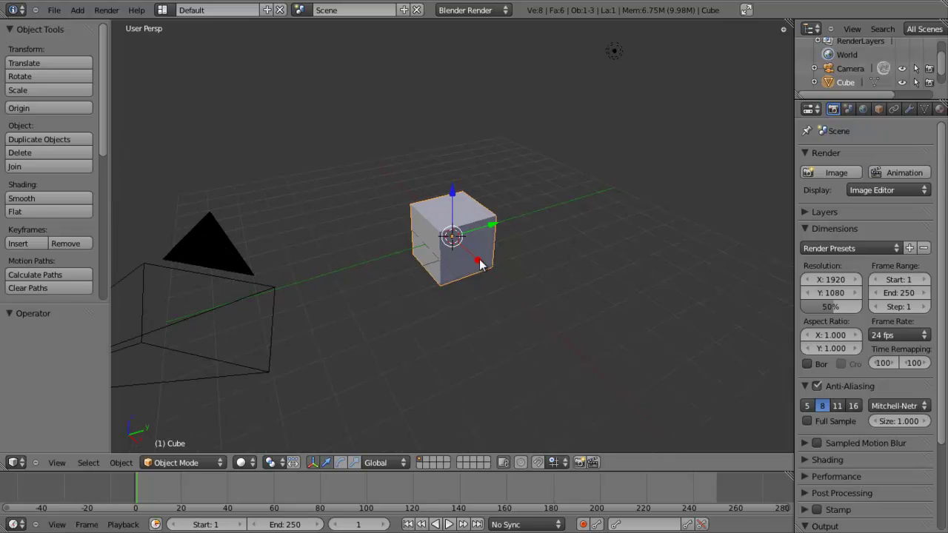
{"action": "scroll", "coordinate": [482, 264], "scroll_direction": "down", "scroll_amount": 2}
{"action": "middle_click_drag", "start_coordinate": [482, 264], "coordinate": [472, 246]}
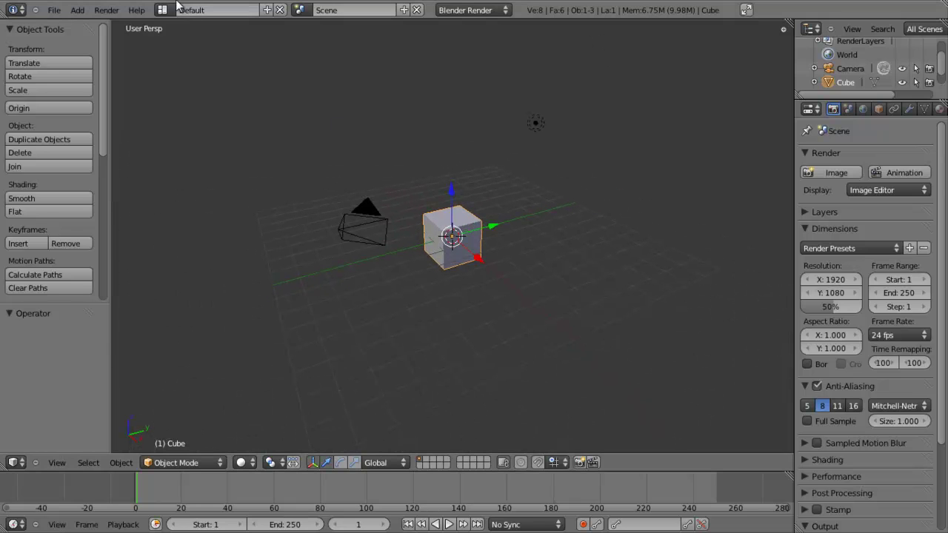
{"action": "key", "text": "KP_Decimal"}
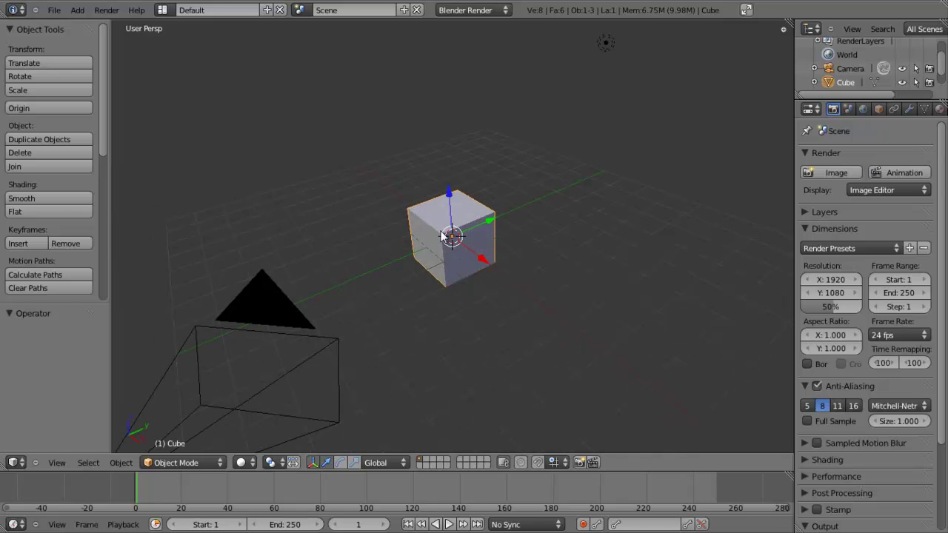
{"action": "key", "text": "KP_0"}
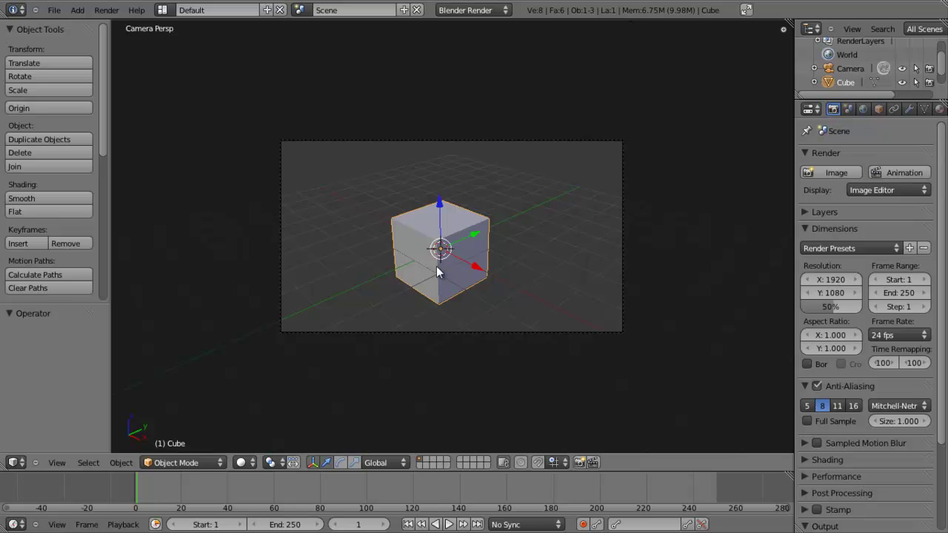
{"action": "key", "text": "F12"}
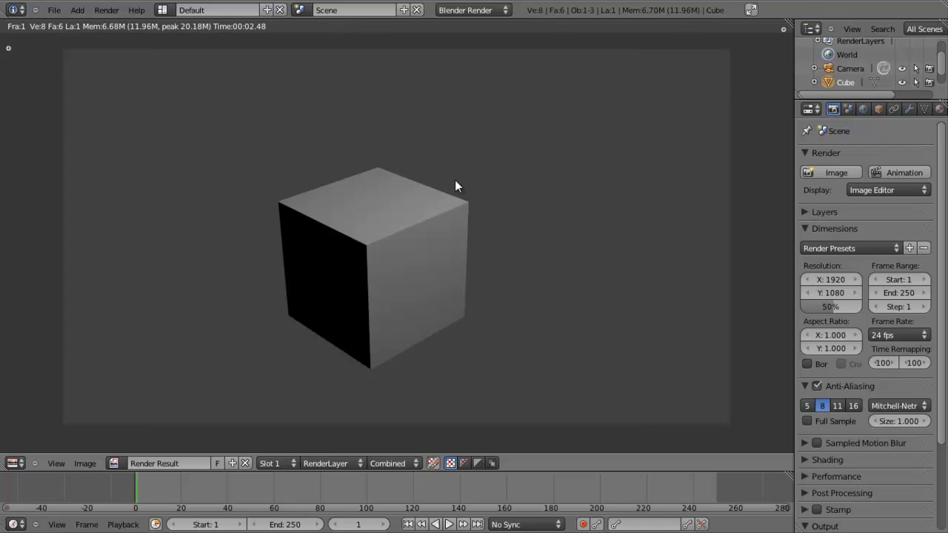
{"action": "scroll", "coordinate": [341, 275], "scroll_direction": "down", "scroll_amount": 1}
{"action": "scroll", "coordinate": [340, 268], "scroll_direction": "up", "scroll_amount": 1}
{"action": "mouse_move", "coordinate": [340, 268]}
{"action": "middle_mouse_down"}
{"action": "mouse_move", "coordinate": [361, 272]}
{"action": "mouse_move", "coordinate": [349, 265]}
{"action": "middle_mouse_up"}
{"action": "scroll", "coordinate": [350, 262], "scroll_direction": "up", "scroll_amount": 1}
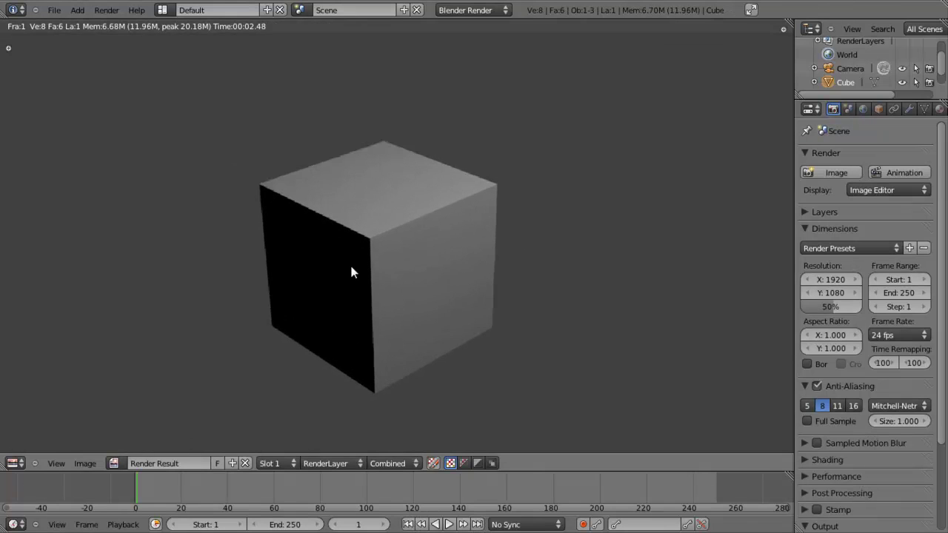
{"action": "scroll", "coordinate": [350, 265], "scroll_direction": "down", "scroll_amount": 1}
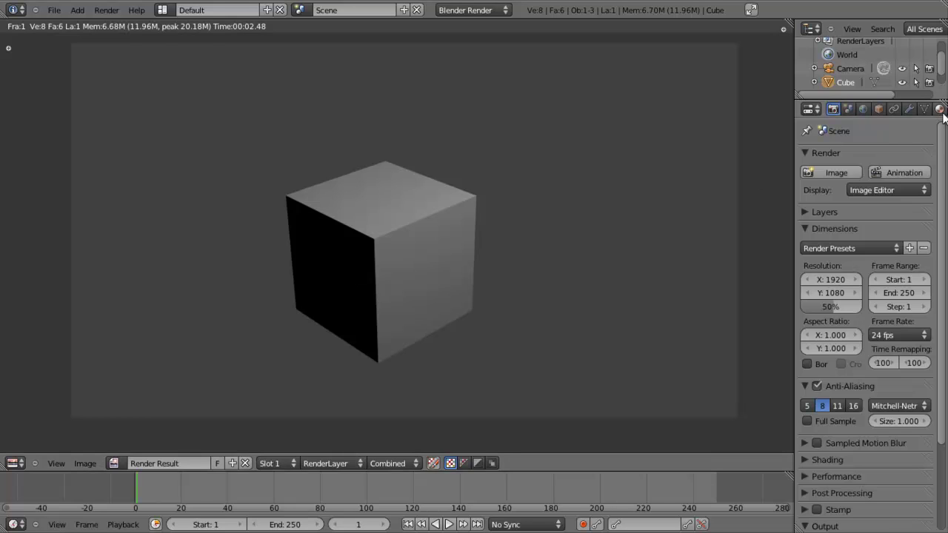
Step: Set the diffuse colour of the cube's material to bright green
{"action": "left_click", "coordinate": [939, 108]}
{"action": "scroll", "coordinate": [866, 236], "scroll_direction": "down", "scroll_amount": 1}
{"action": "left_click", "coordinate": [839, 343]}
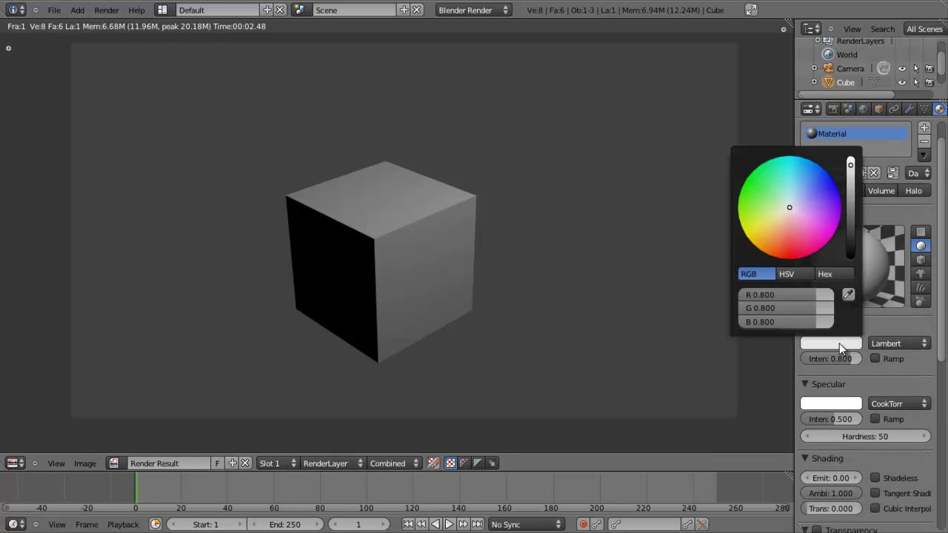
{"action": "left_click_drag", "start_coordinate": [792, 217], "coordinate": [737, 171]}
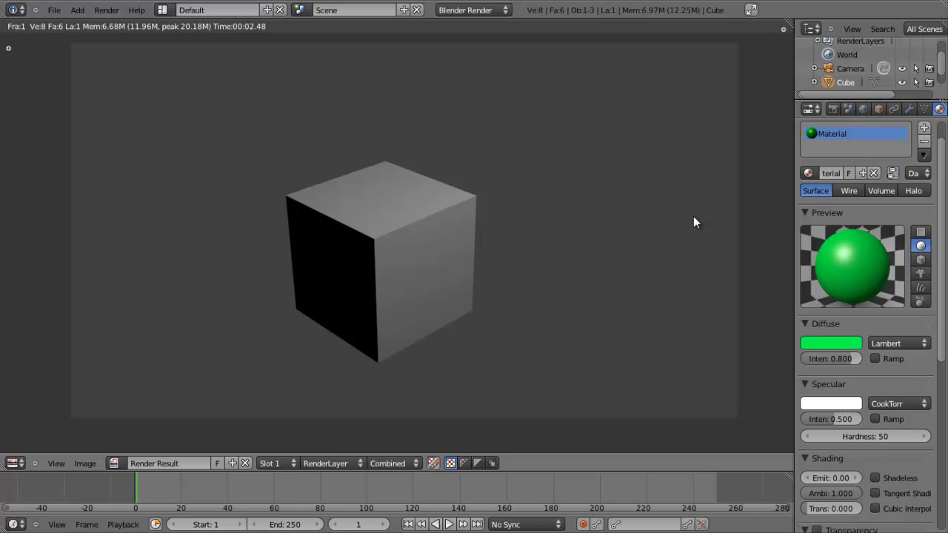
Step: Render the green cube, inspect the result and return to the 3D view
{"action": "key", "text": "F12"}
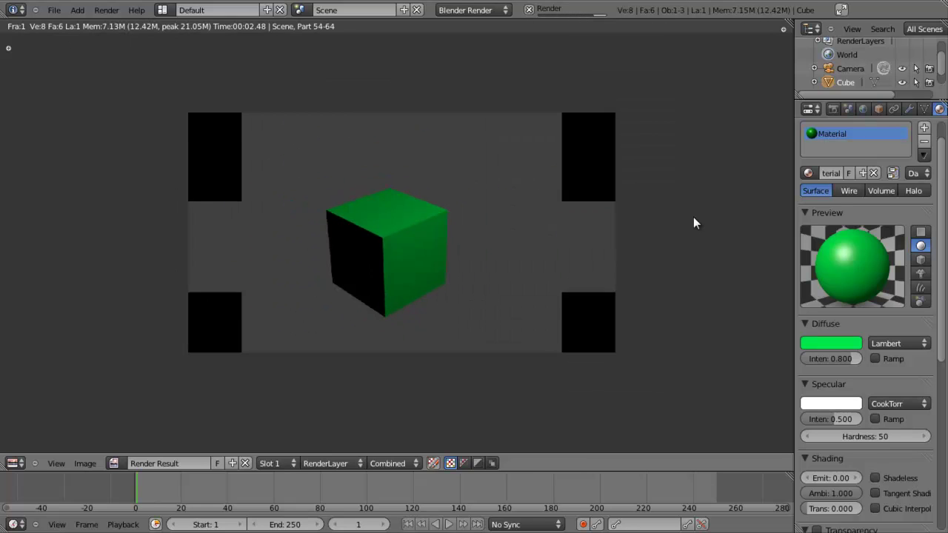
{"action": "scroll", "coordinate": [466, 242], "scroll_direction": "up", "scroll_amount": 1}
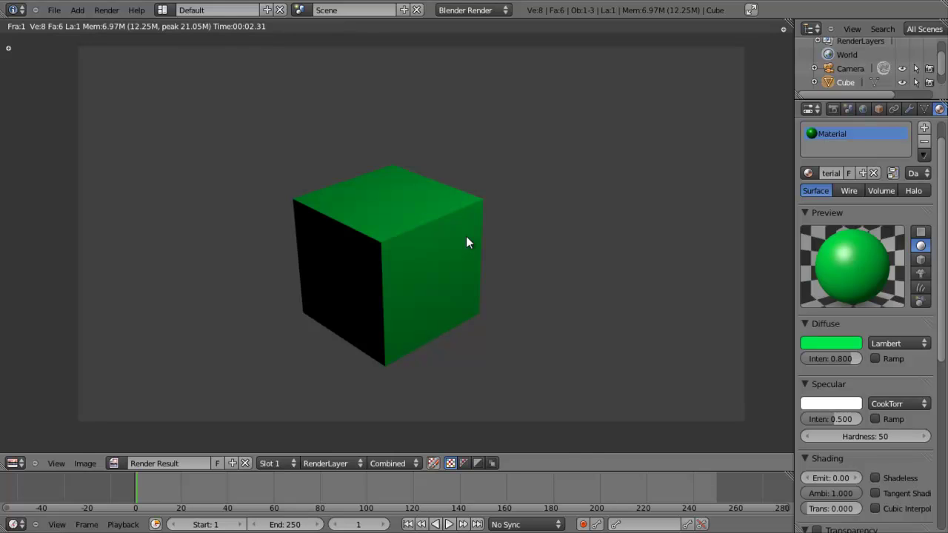
{"action": "key", "text": "Escape"}
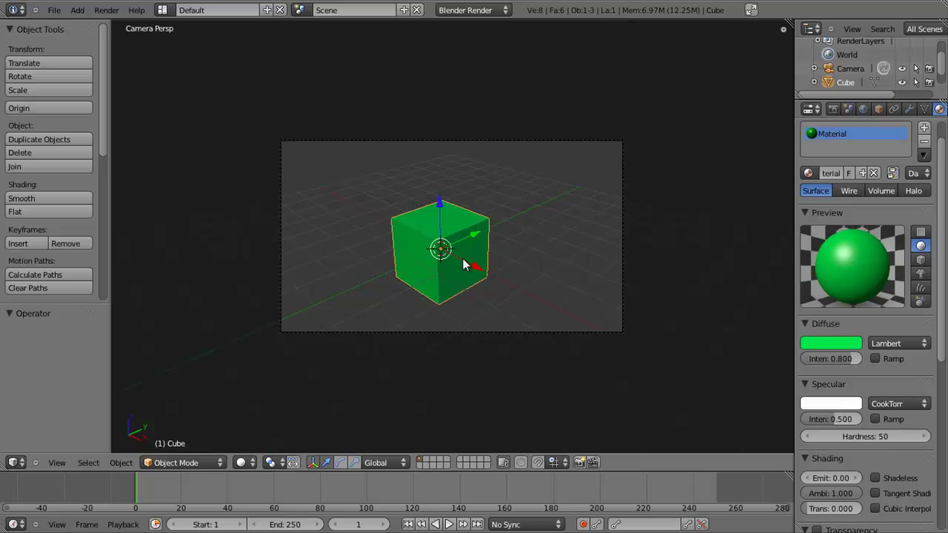
Step: Split the 3D view into two side-by-side areas and hide the tool shelf in the narrower one
{"action": "left_click_drag", "start_coordinate": [4, 468], "coordinate": [263, 462]}
{"action": "key", "text": "t"}
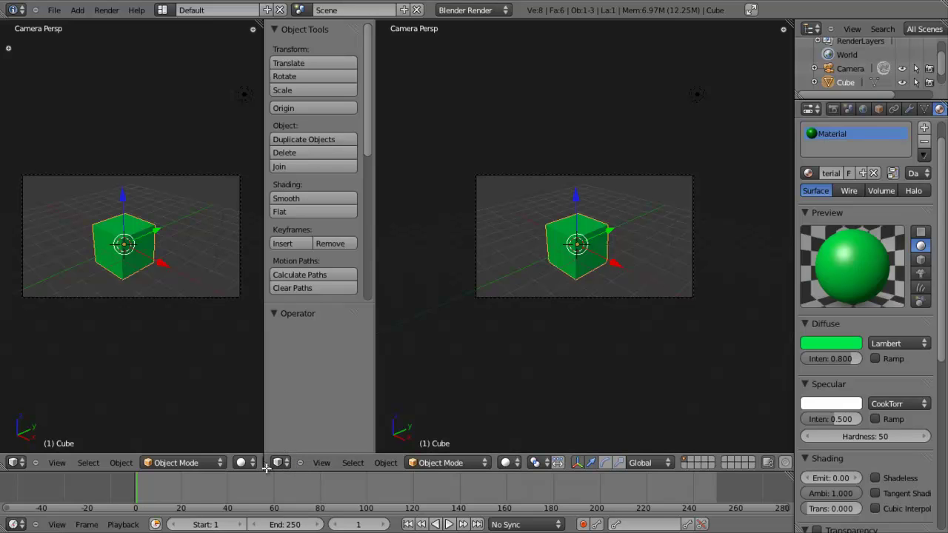
Step: Split the wider 3D view once more, shift the new divider, and join the two areas back into one
{"action": "left_click_drag", "start_coordinate": [264, 465], "coordinate": [491, 439]}
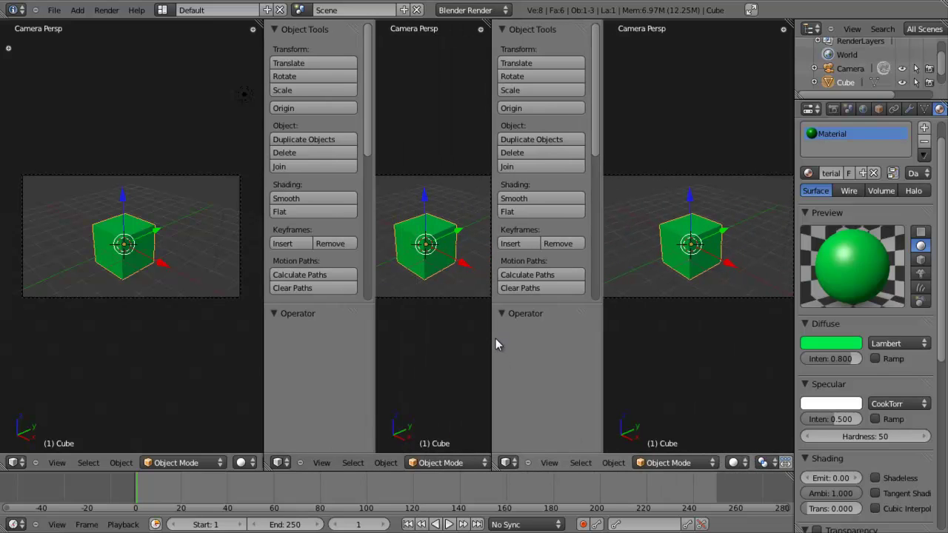
{"action": "left_click_drag", "start_coordinate": [491, 330], "coordinate": [505, 330]}
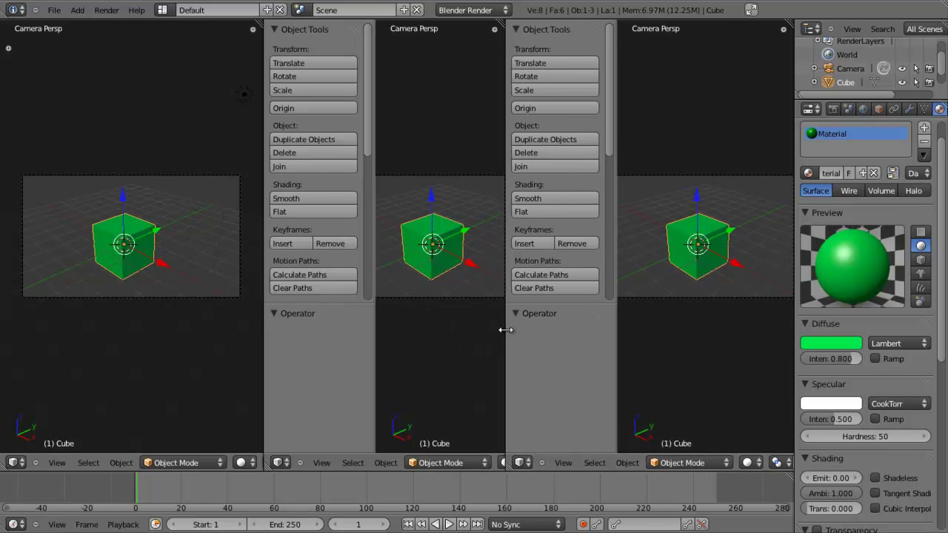
{"action": "right_click", "coordinate": [505, 329]}
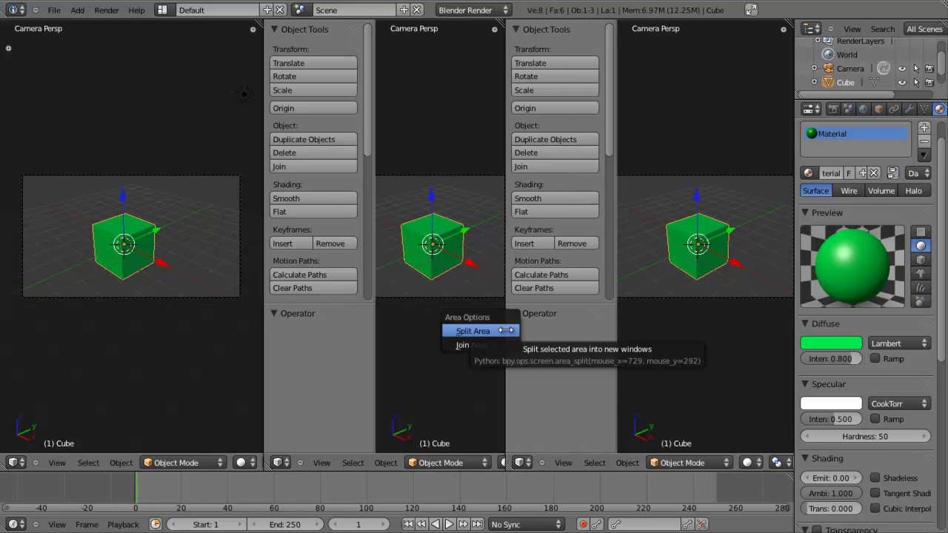
{"action": "left_click", "coordinate": [505, 345]}
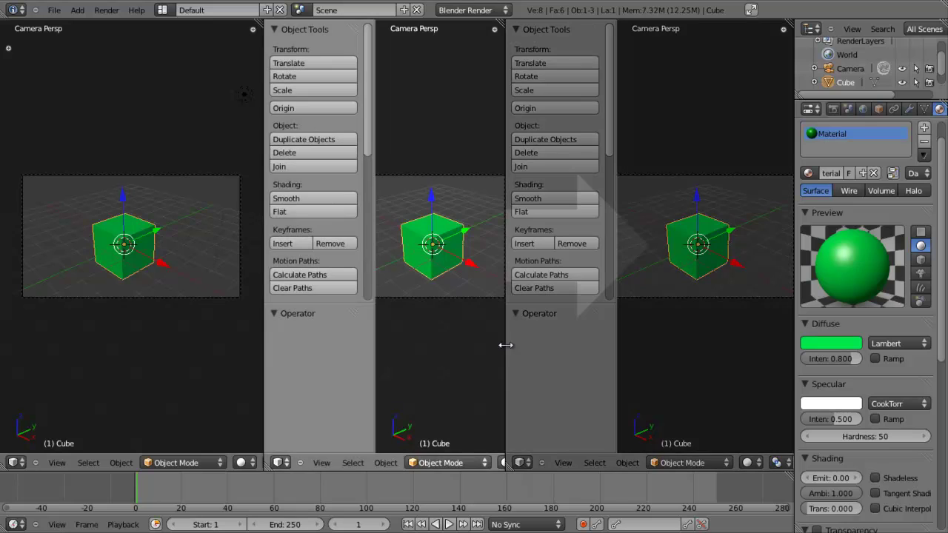
{"action": "left_click", "coordinate": [380, 264]}
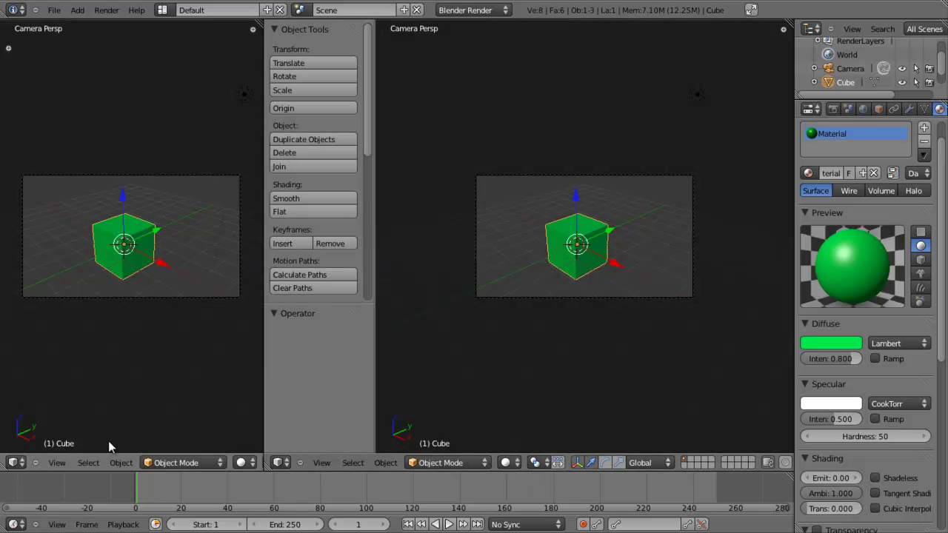
Step: Change the narrower area to the UV/Image Editor and hide the tool shelf in the 3D view
{"action": "scroll", "coordinate": [246, 352], "scroll_direction": "down", "scroll_amount": 2}
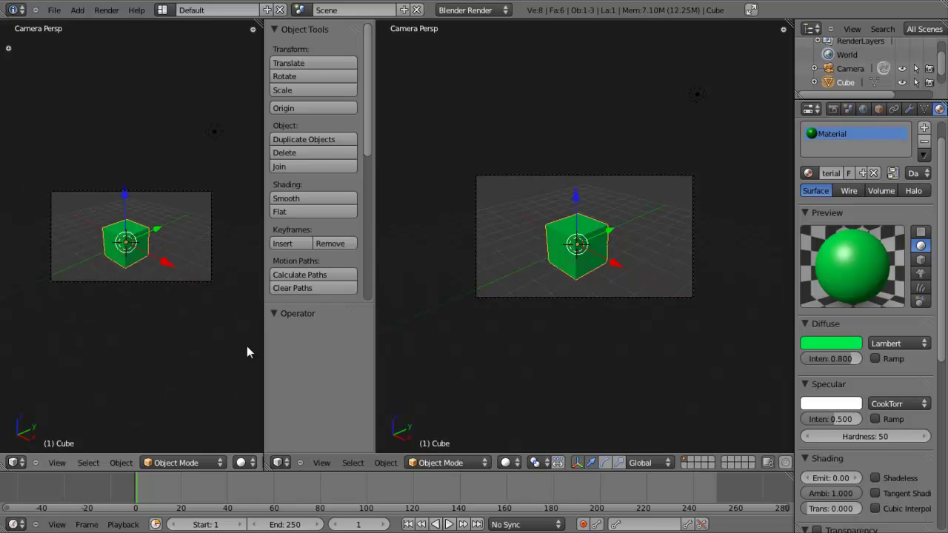
{"action": "scroll", "coordinate": [244, 346], "scroll_direction": "up", "scroll_amount": 2}
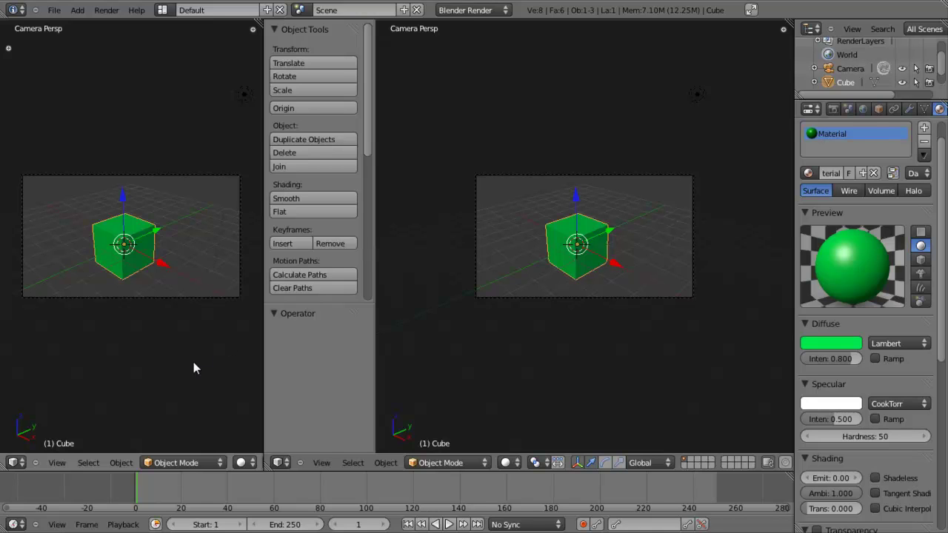
{"action": "middle_click_drag", "start_coordinate": [136, 363], "coordinate": [137, 366], "text": "shift"}
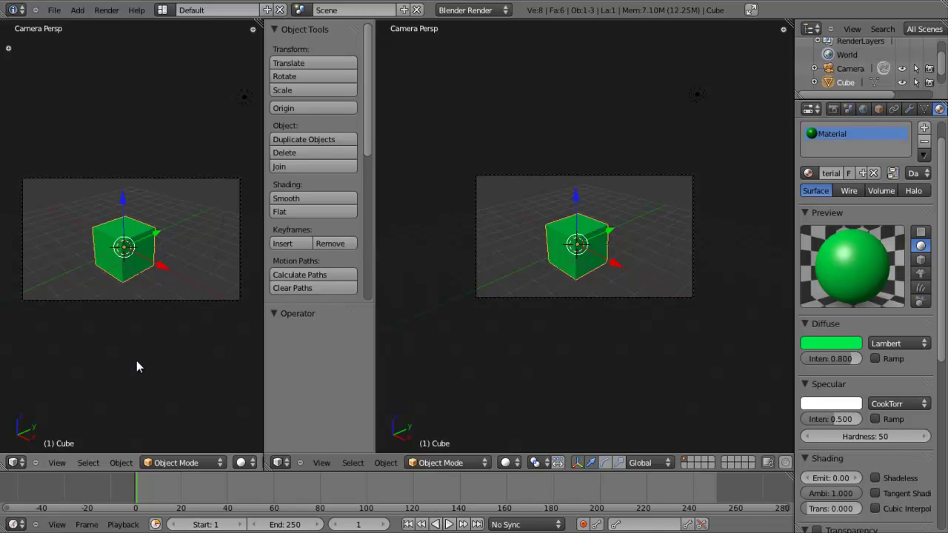
{"action": "left_click", "coordinate": [18, 470]}
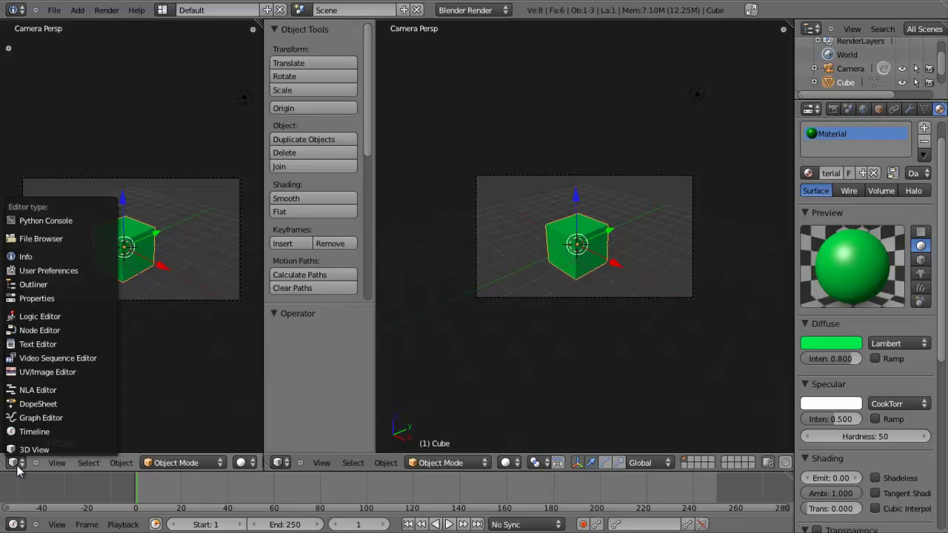
{"action": "left_click", "coordinate": [38, 370]}
{"action": "key", "text": "t"}
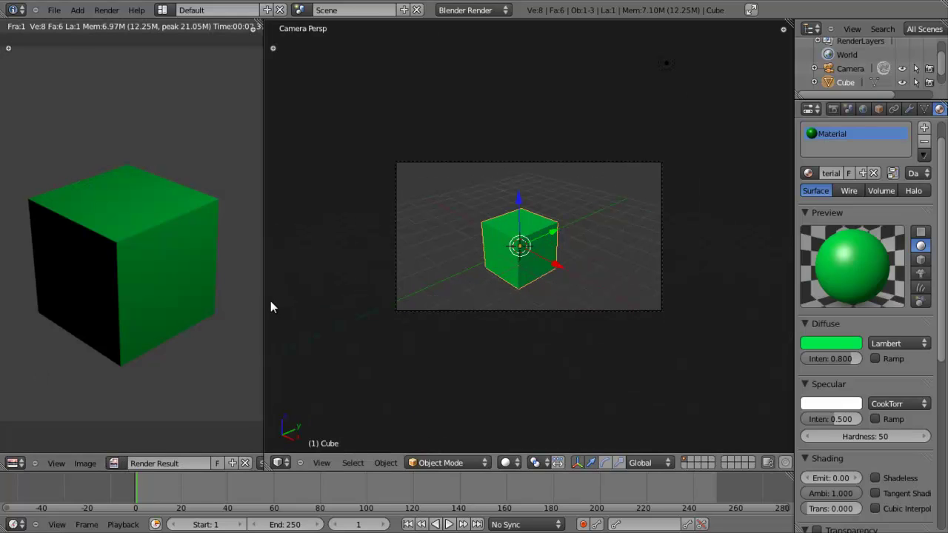
Step: Widen the image editor area so that the whole render fits beside the 3D view
{"action": "left_click_drag", "start_coordinate": [266, 298], "coordinate": [404, 292]}
{"action": "scroll", "coordinate": [306, 275], "scroll_direction": "down", "scroll_amount": 4}
{"action": "scroll", "coordinate": [307, 277], "scroll_direction": "up", "scroll_amount": 1}
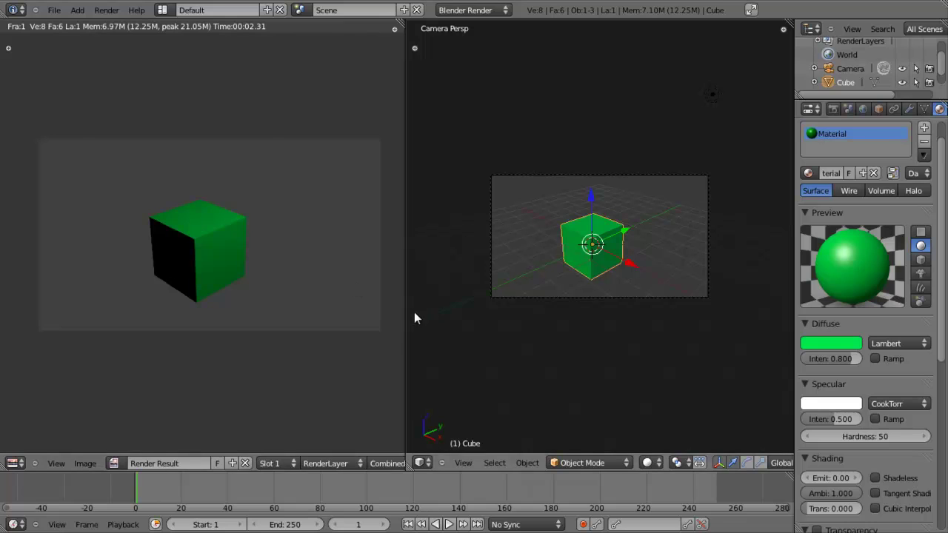
{"action": "left_click_drag", "start_coordinate": [405, 312], "coordinate": [363, 314]}
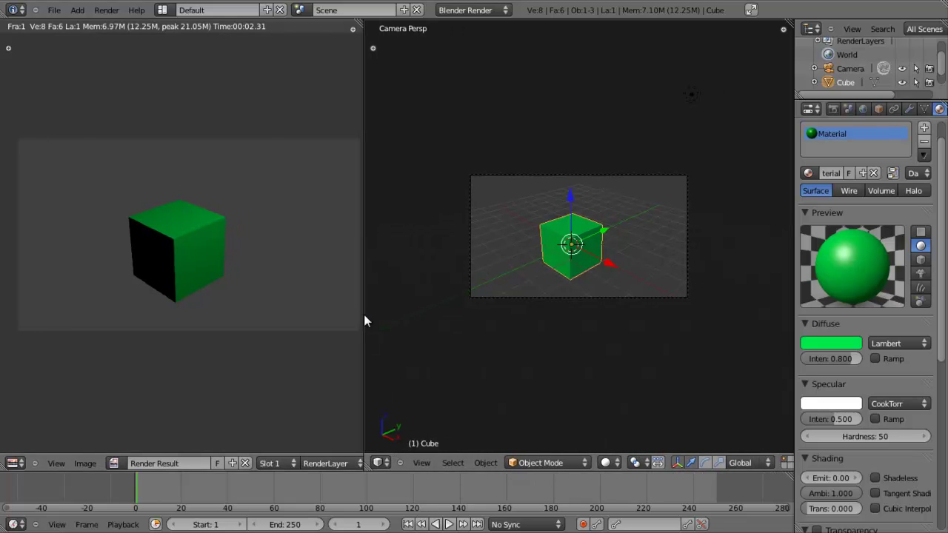
Step: Open the image wood-floorboards-texture.jpg from the Textures folder in the image editor
{"action": "left_click", "coordinate": [86, 464]}
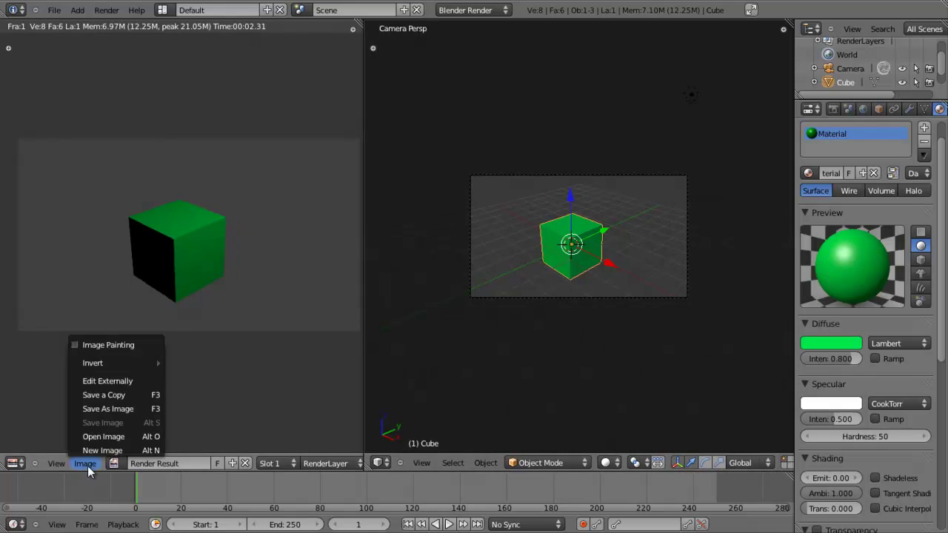
{"action": "left_click", "coordinate": [102, 436]}
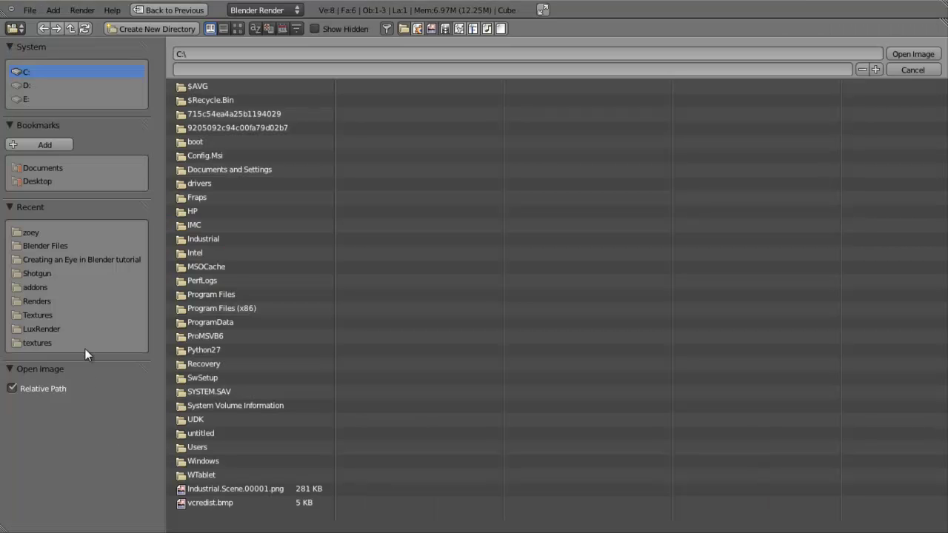
{"action": "left_click", "coordinate": [44, 315]}
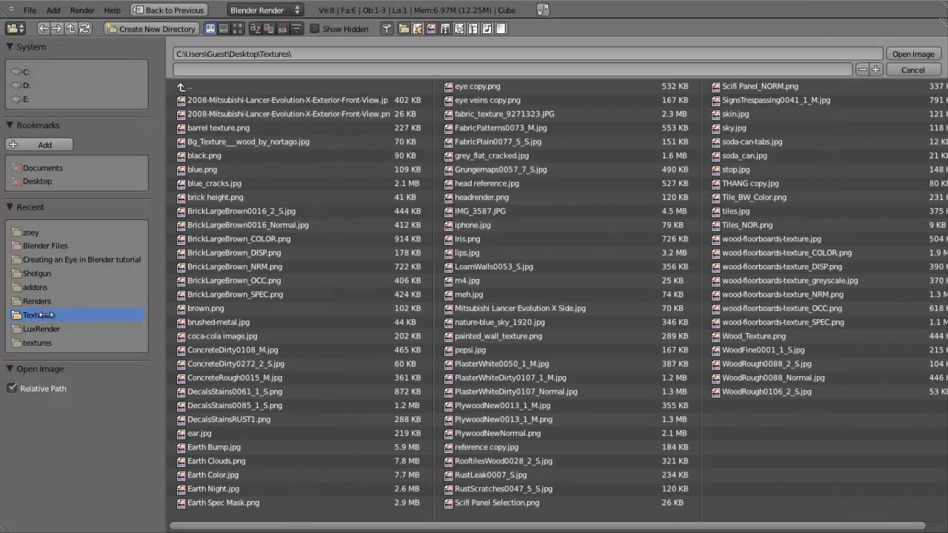
{"action": "double_click", "coordinate": [758, 240]}
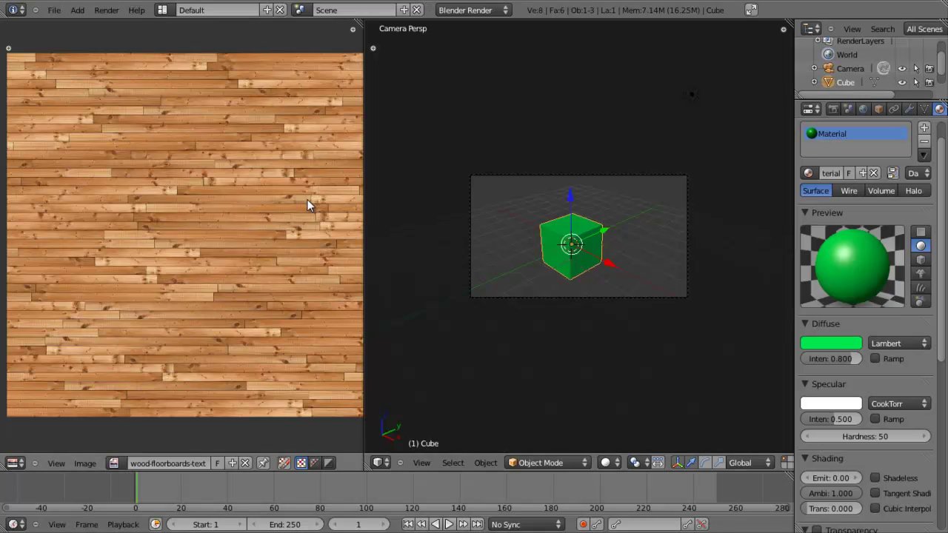
Step: Leave the camera view and put the cube into Edit Mode
{"action": "scroll", "coordinate": [309, 205], "scroll_direction": "down", "scroll_amount": 1}
{"action": "scroll", "coordinate": [307, 203], "scroll_direction": "up", "scroll_amount": 2}
{"action": "scroll", "coordinate": [297, 203], "scroll_direction": "down", "scroll_amount": 2}
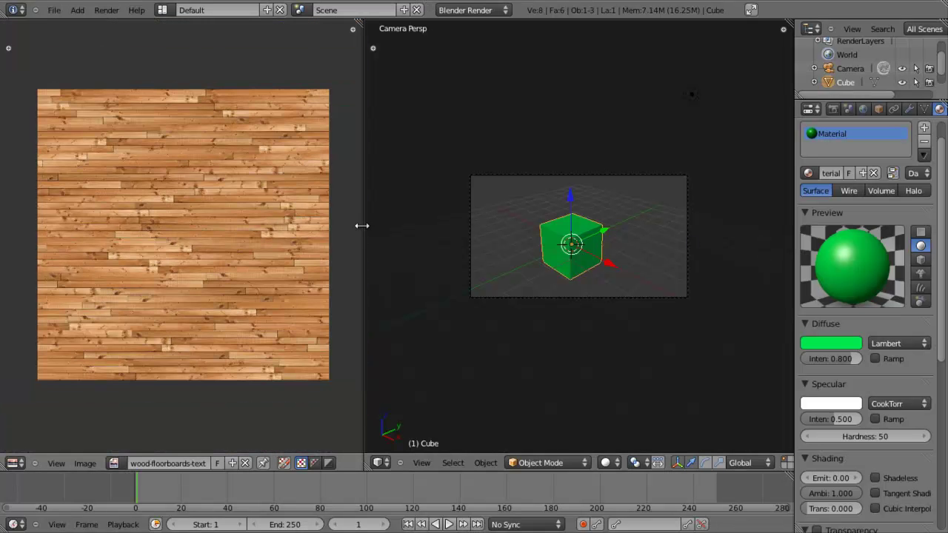
{"action": "scroll", "coordinate": [548, 250], "scroll_direction": "up", "scroll_amount": 1}
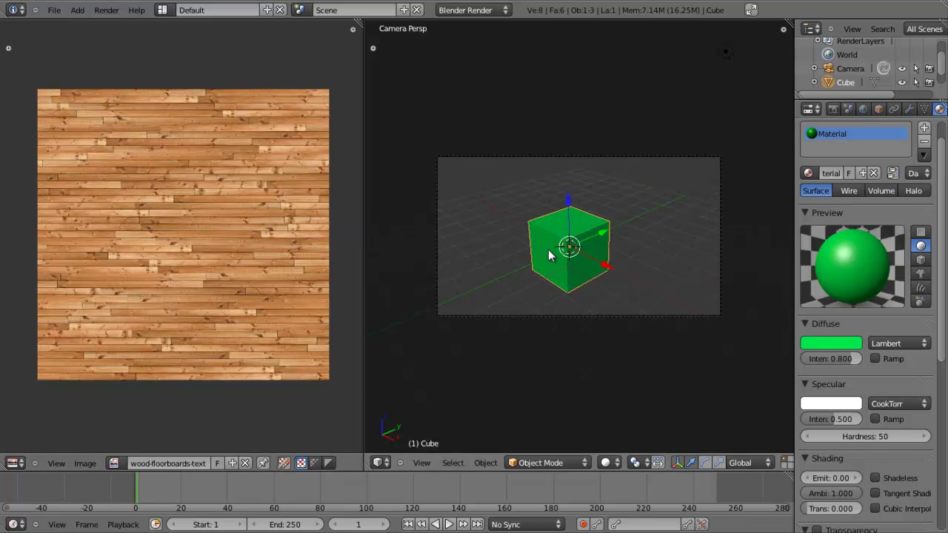
{"action": "middle_click_drag", "start_coordinate": [548, 250], "coordinate": [549, 259]}
{"action": "scroll", "coordinate": [551, 255], "scroll_direction": "up", "scroll_amount": 4}
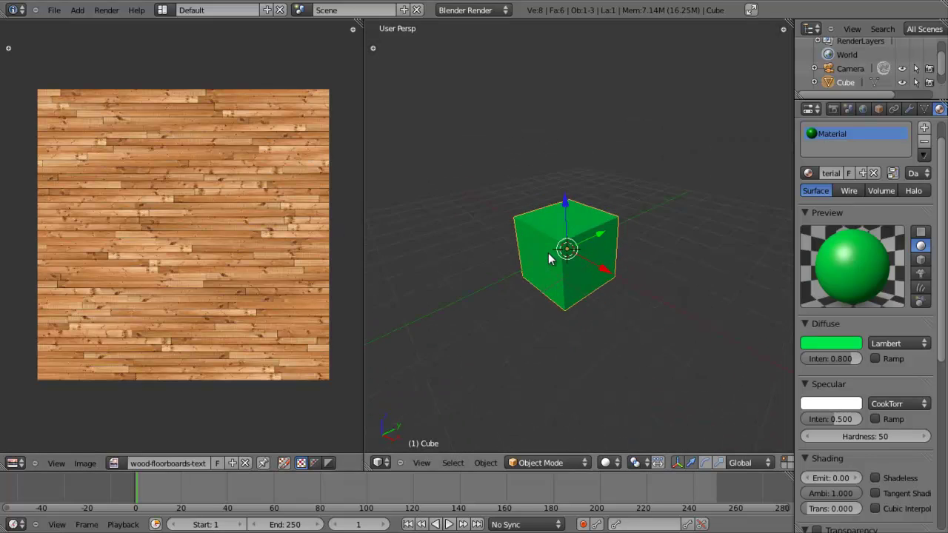
{"action": "scroll", "coordinate": [558, 255], "scroll_direction": "down", "scroll_amount": 2}
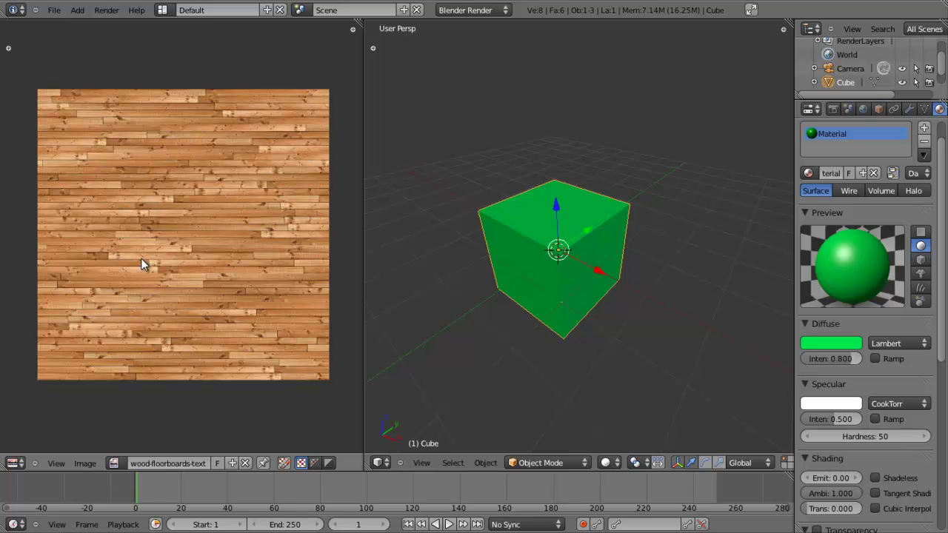
{"action": "scroll", "coordinate": [151, 260], "scroll_direction": "down", "scroll_amount": 2}
{"action": "scroll", "coordinate": [152, 261], "scroll_direction": "up", "scroll_amount": 3}
{"action": "scroll", "coordinate": [563, 243], "scroll_direction": "down", "scroll_amount": 3}
{"action": "scroll", "coordinate": [273, 242], "scroll_direction": "down", "scroll_amount": 2}
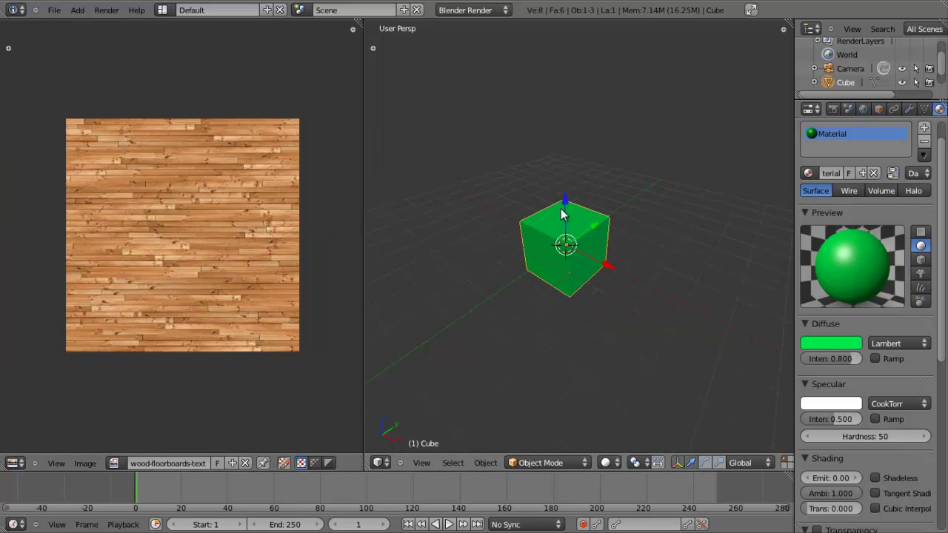
{"action": "scroll", "coordinate": [445, 265], "scroll_direction": "up", "scroll_amount": 2}
{"action": "key", "text": "Tab"}
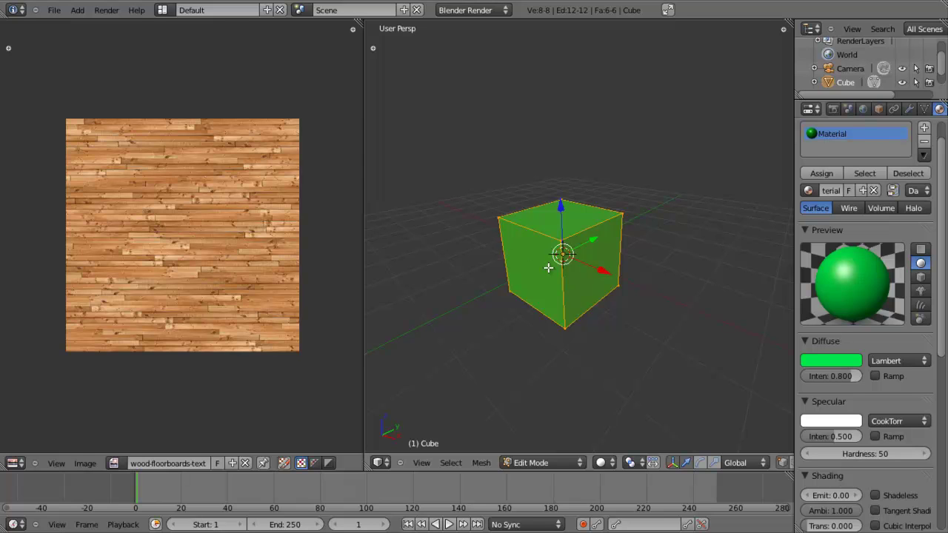
Step: Unwrap the whole cube with the standard Unwrap method onto the wood floorboards image
{"action": "key", "text": "u"}
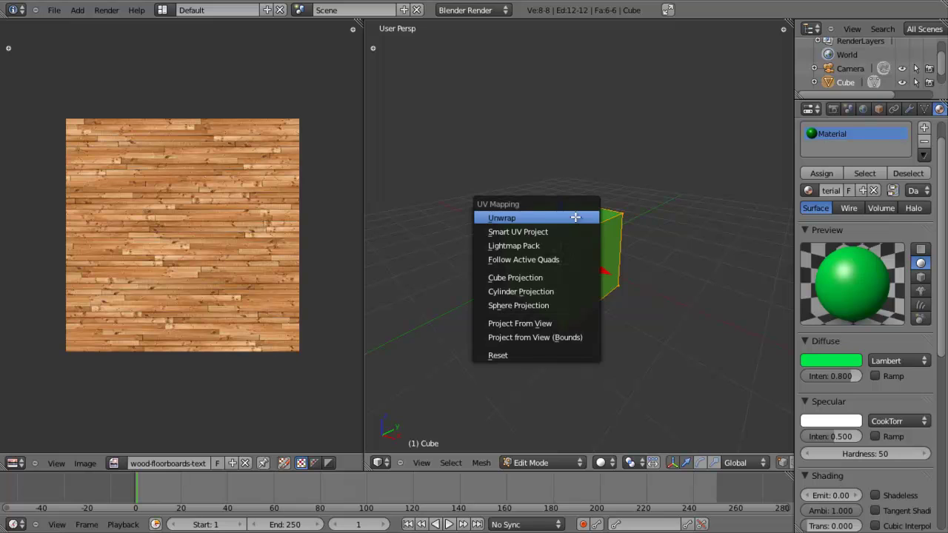
{"action": "left_click", "coordinate": [557, 218]}
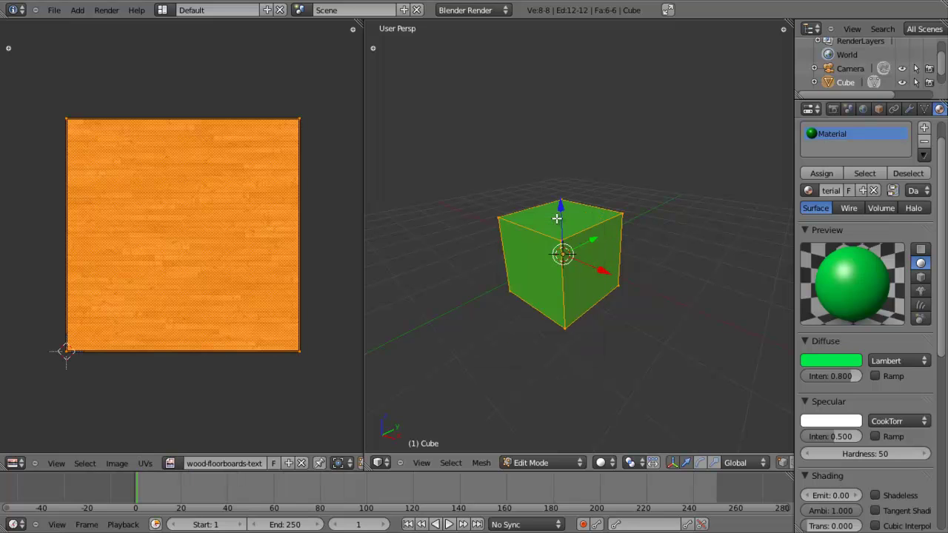
{"action": "scroll", "coordinate": [241, 197], "scroll_direction": "down", "scroll_amount": 2}
{"action": "scroll", "coordinate": [190, 217], "scroll_direction": "up", "scroll_amount": 1}
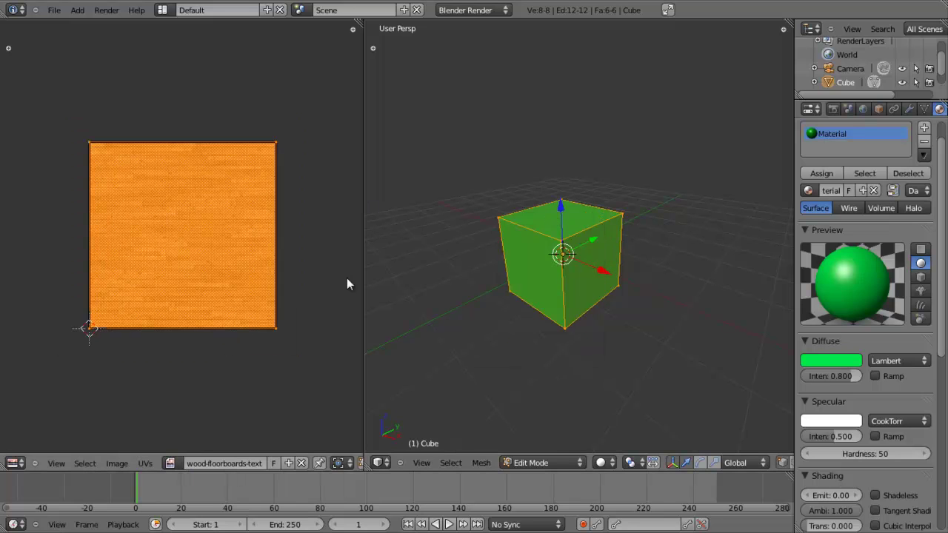
Step: Deselect the UV layout and select a single UV vertex at its upper-right corner
{"action": "key", "text": "a"}
{"action": "right_click", "coordinate": [90, 153]}
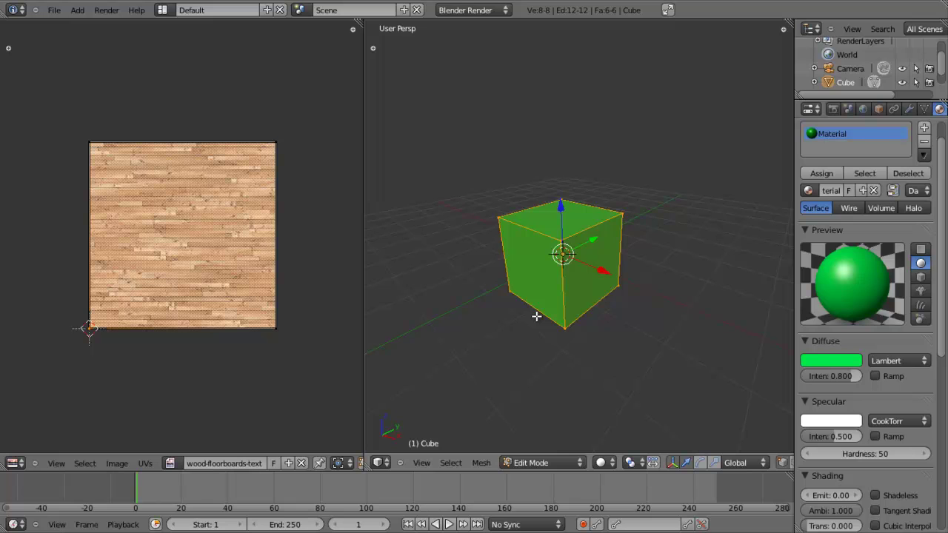
{"action": "middle_click_drag", "start_coordinate": [481, 298], "coordinate": [562, 328]}
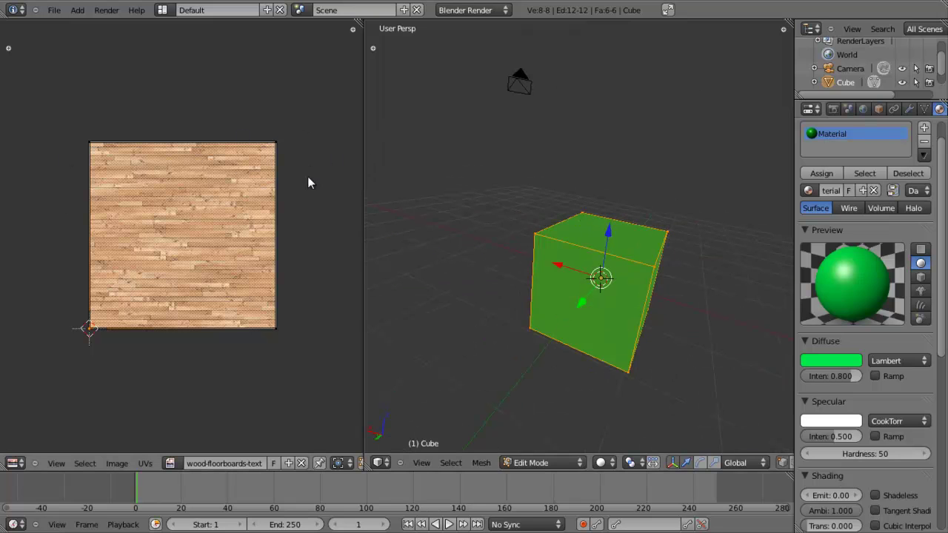
{"action": "middle_click_drag", "start_coordinate": [661, 232], "coordinate": [482, 211]}
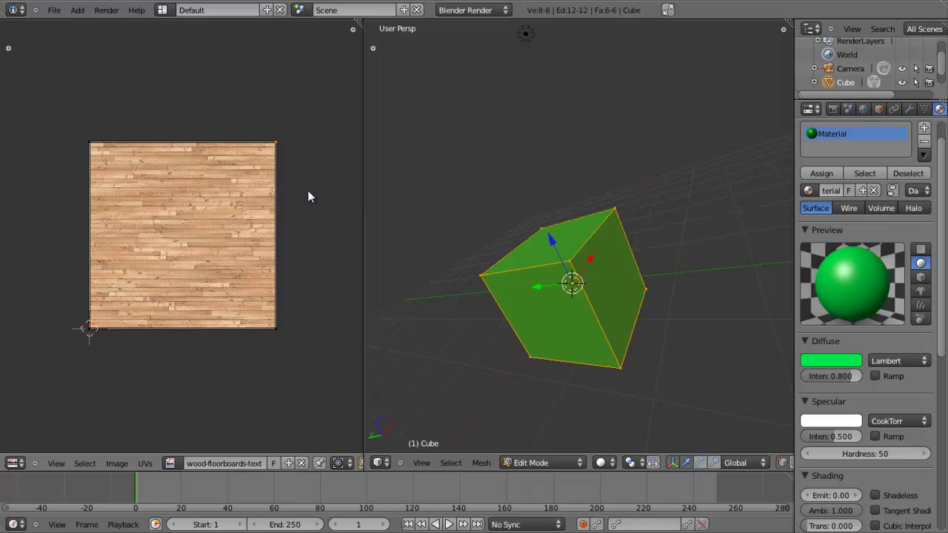
{"action": "scroll", "coordinate": [308, 195], "scroll_direction": "up", "scroll_amount": 1}
{"action": "middle_click_drag", "start_coordinate": [305, 140], "coordinate": [294, 131]}
{"action": "scroll", "coordinate": [294, 131], "scroll_direction": "up", "scroll_amount": 2}
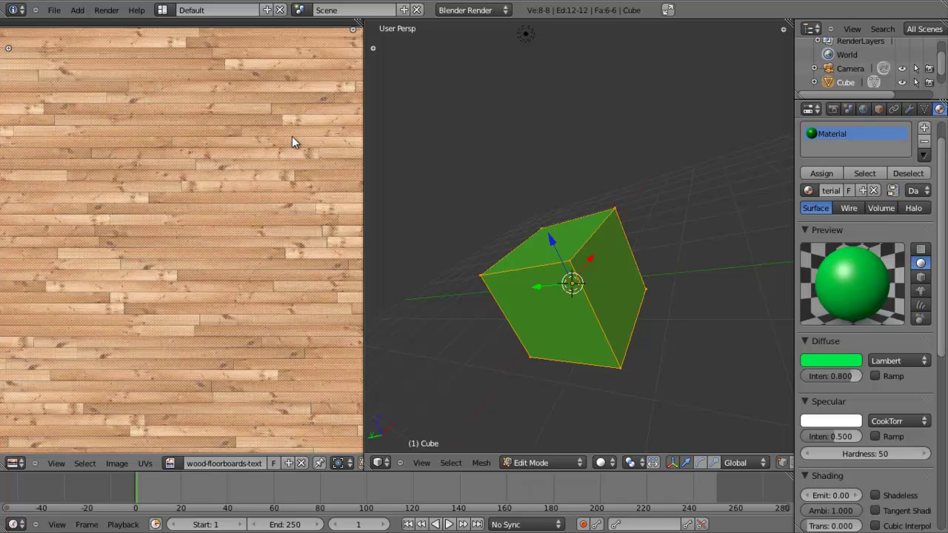
Step: Move the whole cube mesh slightly in the 3D view and undo the last move
{"action": "scroll", "coordinate": [297, 141], "scroll_direction": "down", "scroll_amount": 1}
{"action": "key", "text": "g"}
{"action": "left_click", "coordinate": [398, 203]}
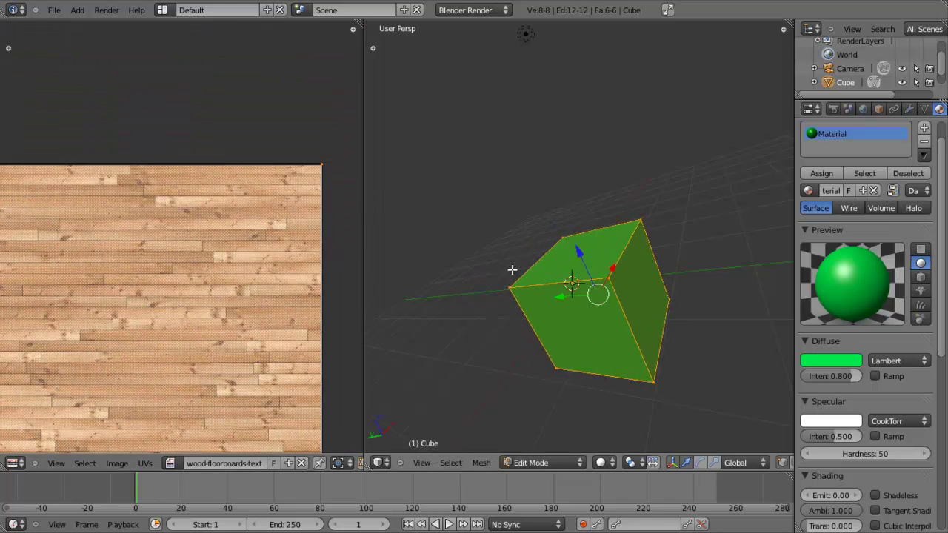
{"action": "key", "text": "g"}
{"action": "left_click", "coordinate": [614, 290]}
{"action": "key", "text": "ctrl+z"}
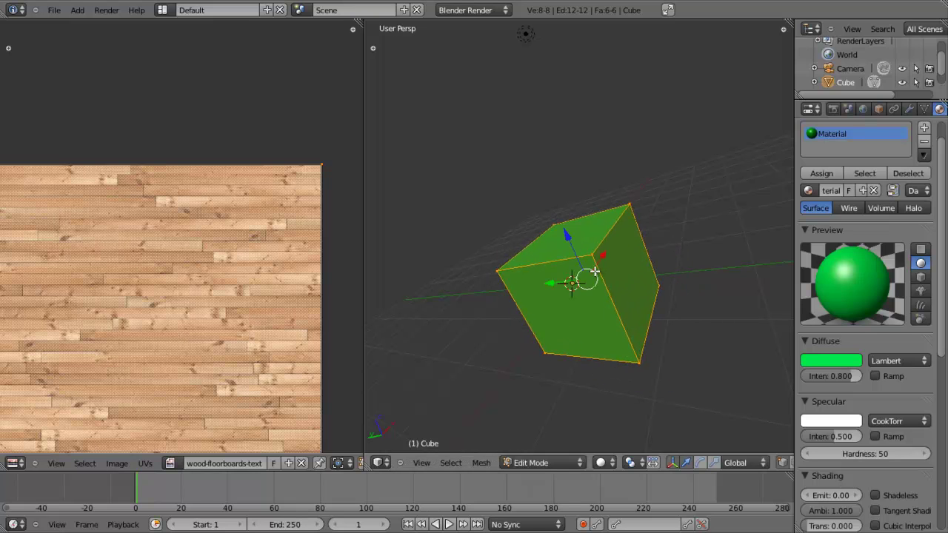
{"action": "right_click", "coordinate": [593, 253]}
{"action": "key", "text": "g"}
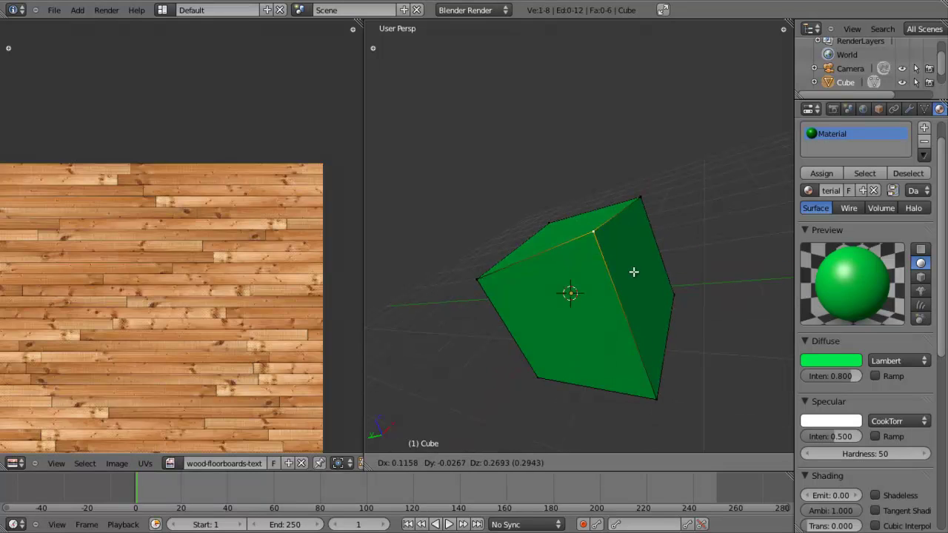
{"action": "key", "text": "Escape"}
{"action": "scroll", "coordinate": [497, 288], "scroll_direction": "down", "scroll_amount": 4}
{"action": "key", "text": "a"}
{"action": "key", "text": "a"}
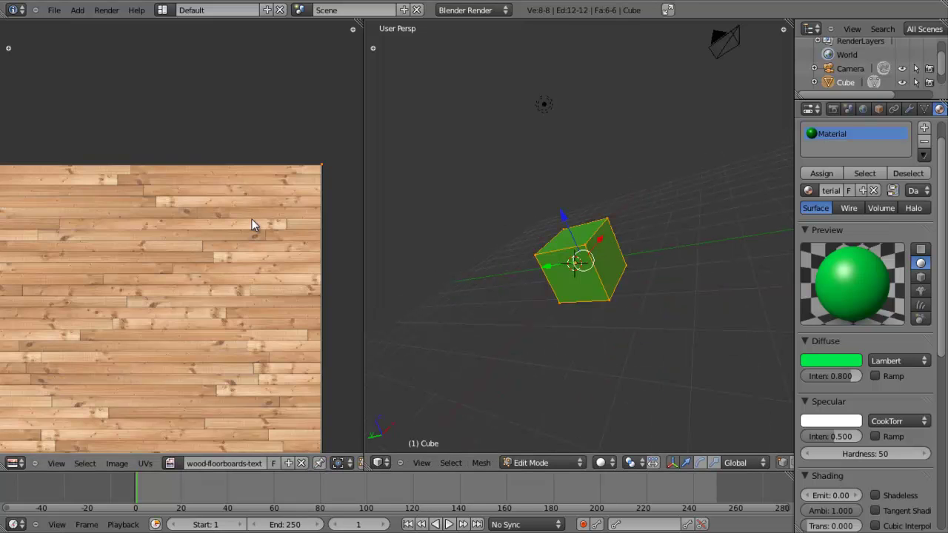
Step: Separate three stacked UV vertices at the layout's upper-right corner, moving two inward and one outside the image
{"action": "scroll", "coordinate": [261, 200], "scroll_direction": "down", "scroll_amount": 2}
{"action": "scroll", "coordinate": [296, 205], "scroll_direction": "up", "scroll_amount": 1}
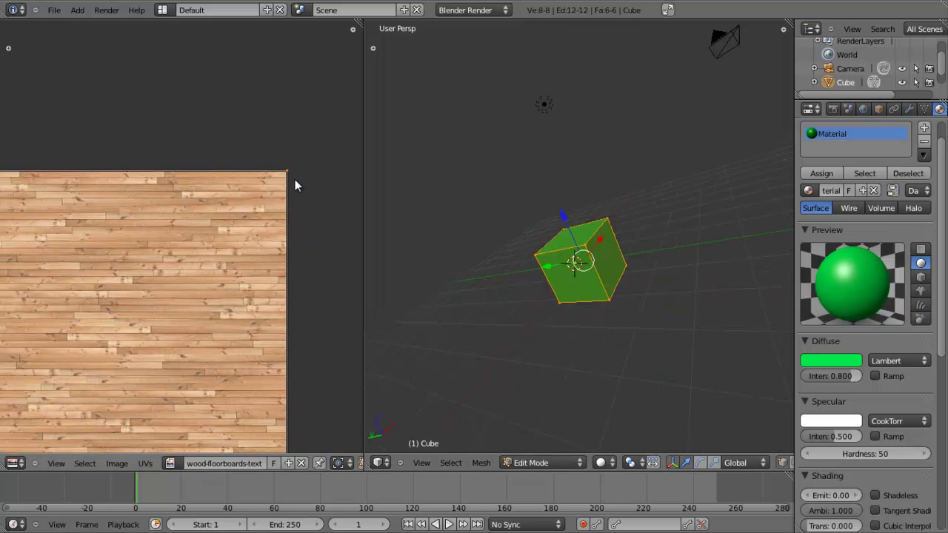
{"action": "key", "text": "g"}
{"action": "left_click", "coordinate": [202, 256]}
{"action": "scroll", "coordinate": [229, 229], "scroll_direction": "down", "scroll_amount": 3}
{"action": "right_click", "coordinate": [238, 205]}
{"action": "key", "text": "g"}
{"action": "left_click", "coordinate": [194, 262]}
{"action": "right_click", "coordinate": [252, 201]}
{"action": "key", "text": "g"}
{"action": "left_click", "coordinate": [274, 243]}
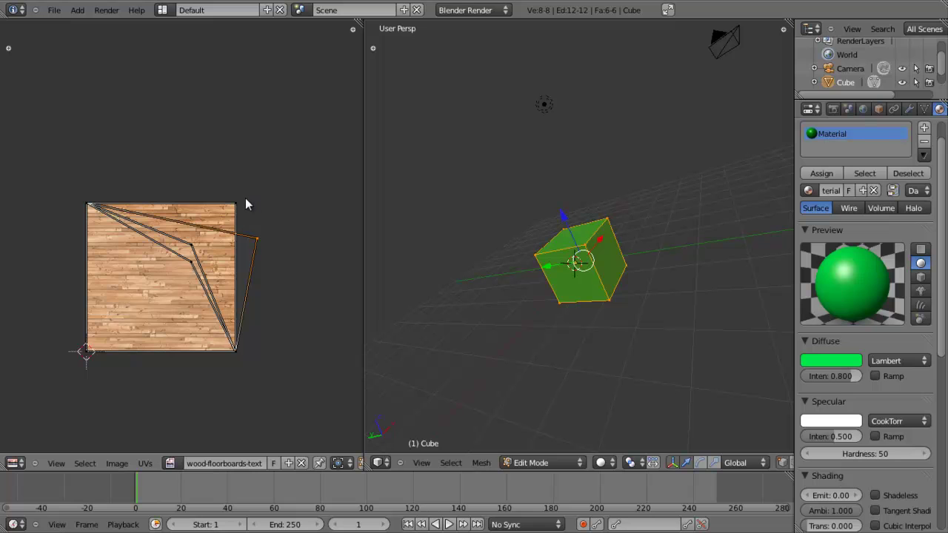
{"action": "scroll", "coordinate": [228, 233], "scroll_direction": "up", "scroll_amount": 4}
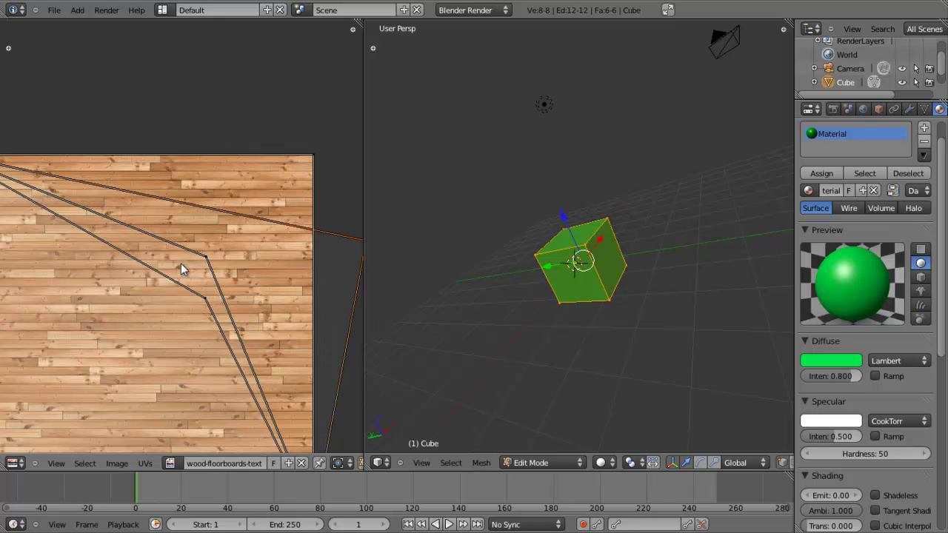
{"action": "scroll", "coordinate": [181, 262], "scroll_direction": "down", "scroll_amount": 3}
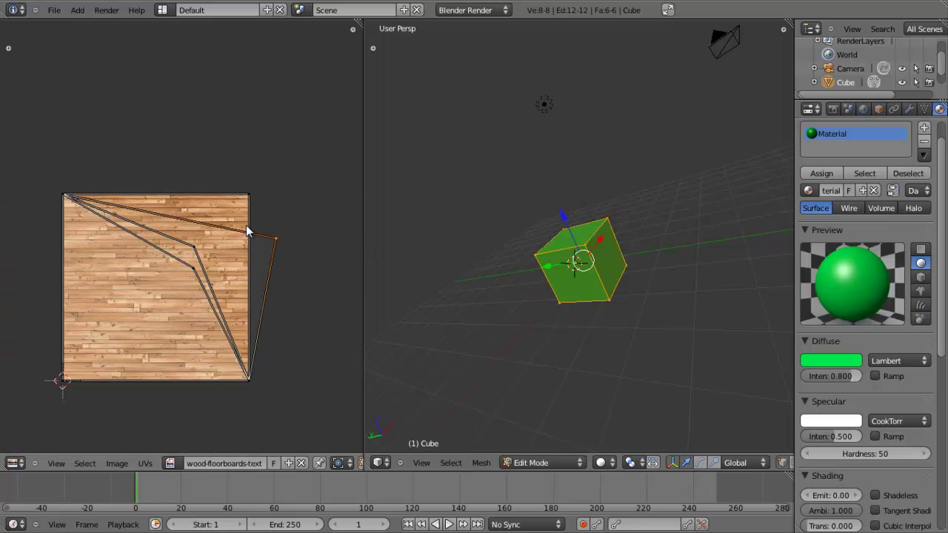
Step: Undo the moves of the three UV corner vertices
{"action": "key", "text": "ctrl+z"}
{"action": "key", "text": "ctrl+z"}
{"action": "key", "text": "ctrl+z"}
{"action": "key", "text": "ctrl+z"}
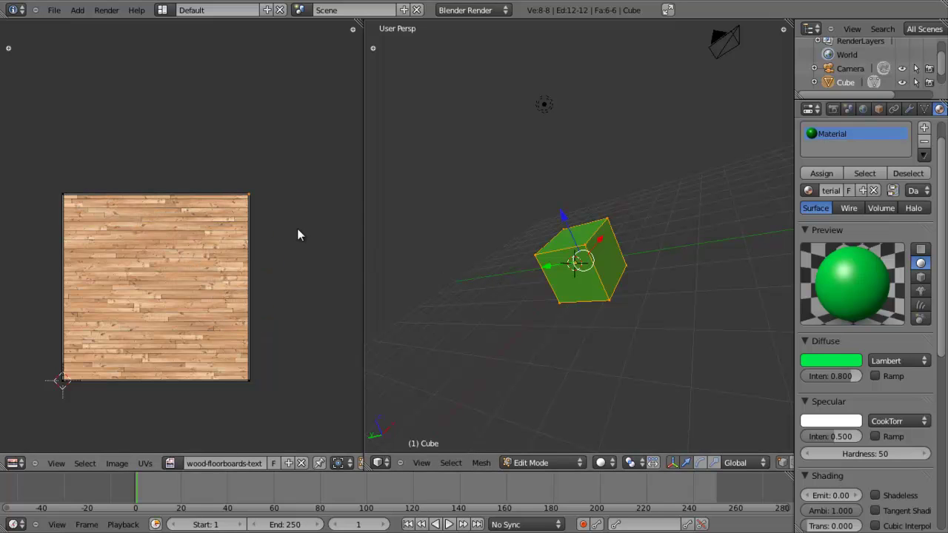
Step: Narrow the image editor area to give the 3D view more room, keeping the whole wood image in view
{"action": "middle_click_drag", "start_coordinate": [624, 209], "coordinate": [493, 302]}
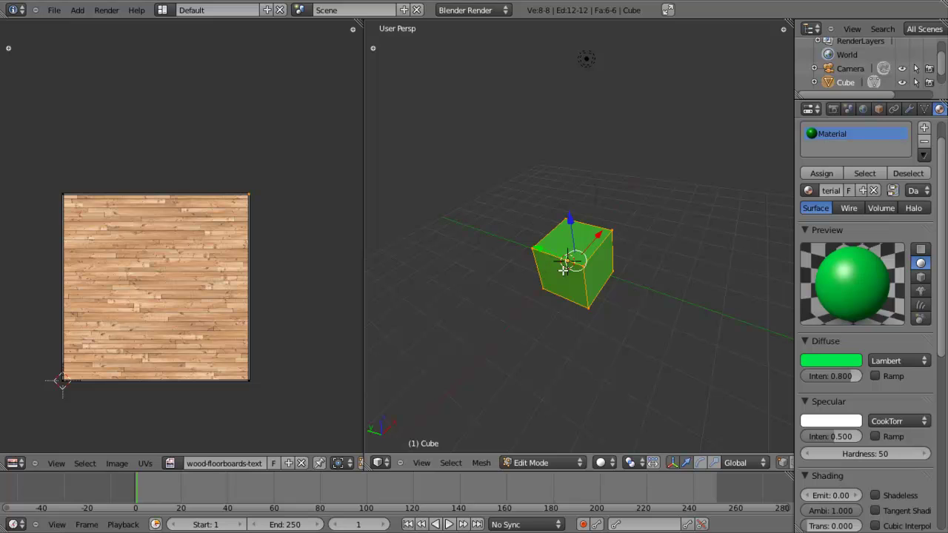
{"action": "middle_click_drag", "start_coordinate": [493, 340], "coordinate": [477, 314]}
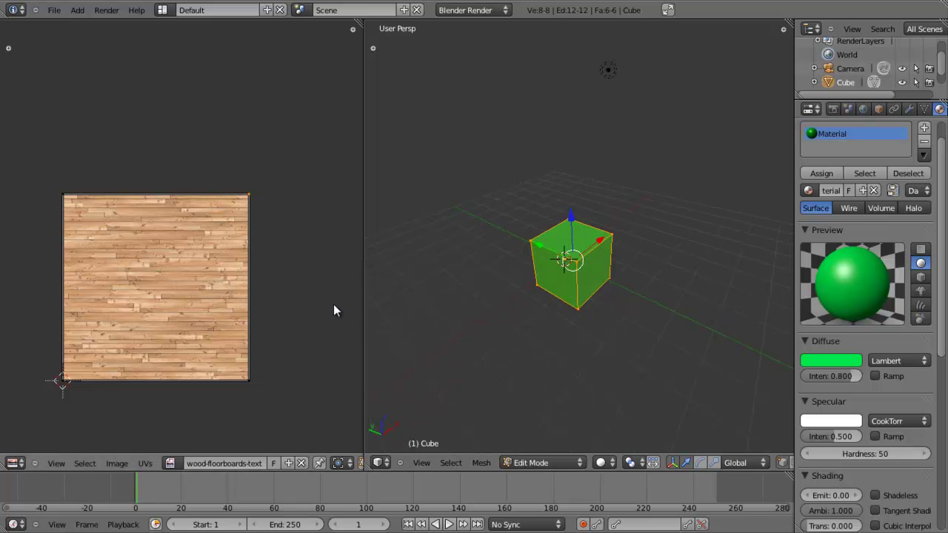
{"action": "left_click_drag", "start_coordinate": [359, 325], "coordinate": [247, 329]}
{"action": "middle_click_drag", "start_coordinate": [191, 327], "coordinate": [233, 299]}
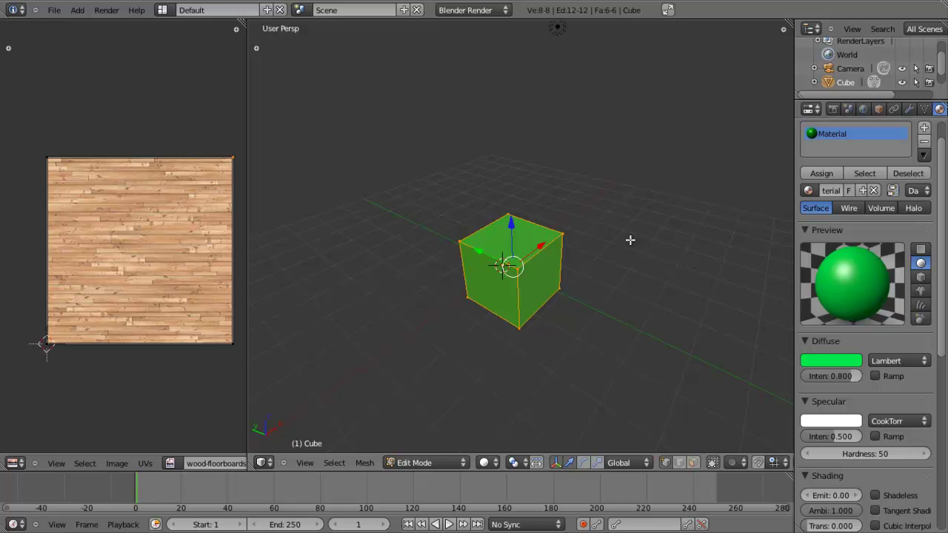
{"action": "scroll", "coordinate": [459, 215], "scroll_direction": "up", "scroll_amount": 1}
{"action": "scroll", "coordinate": [583, 280], "scroll_direction": "up", "scroll_amount": 1}
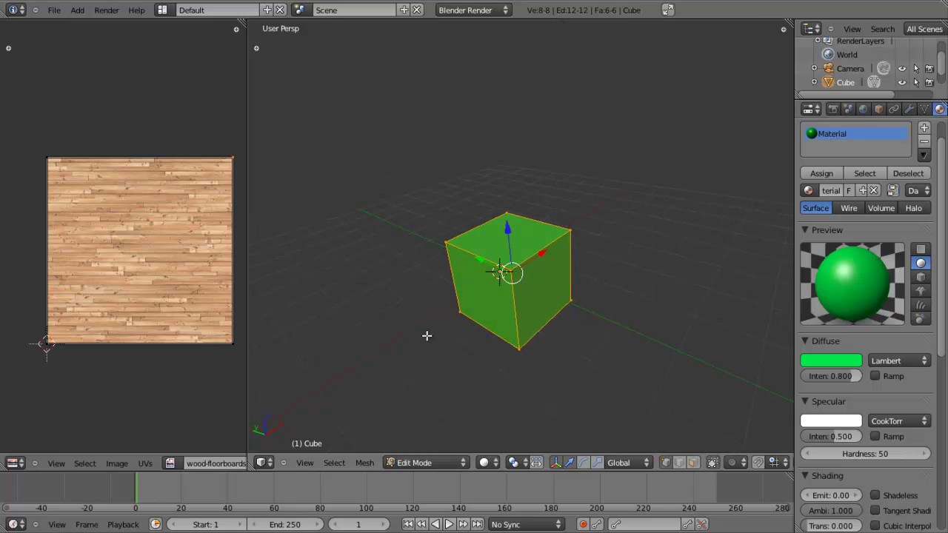
{"action": "middle_click_drag", "start_coordinate": [495, 367], "coordinate": [464, 337], "text": "shift"}
{"action": "scroll", "coordinate": [468, 255], "scroll_direction": "up", "scroll_amount": 3}
{"action": "scroll", "coordinate": [473, 245], "scroll_direction": "up", "scroll_amount": 1}
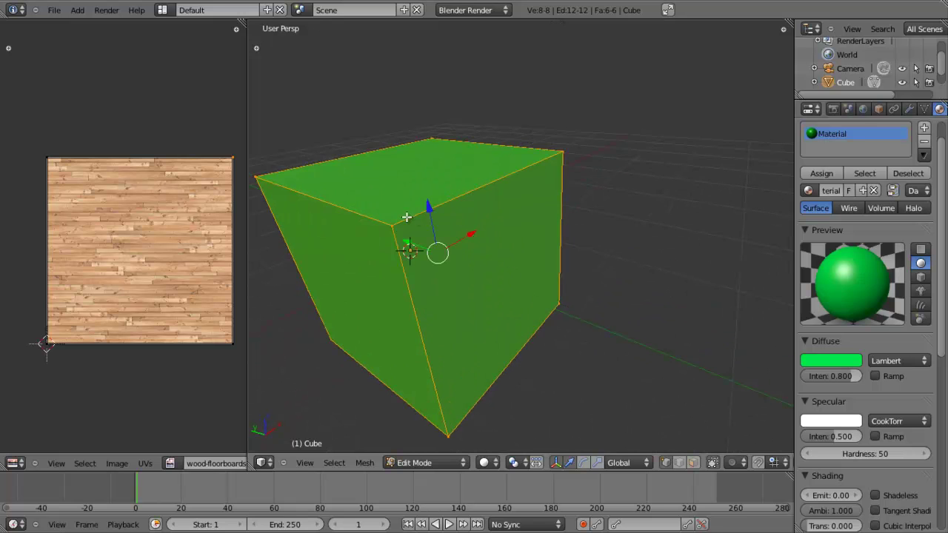
Step: Select only the two vertices of the cube's nearest vertical edge and mark that edge as a seam
{"action": "key", "text": "a"}
{"action": "scroll", "coordinate": [408, 250], "scroll_direction": "down", "scroll_amount": 4}
{"action": "right_click", "coordinate": [488, 336]}
{"action": "middle_click_drag", "start_coordinate": [430, 288], "coordinate": [432, 255]}
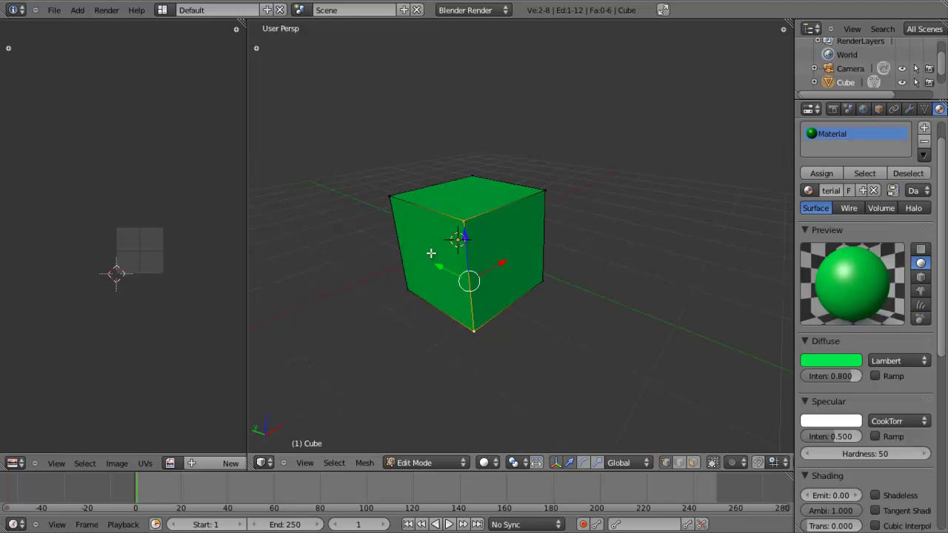
{"action": "mouse_move", "coordinate": [468, 290]}
{"action": "middle_mouse_down"}
{"action": "mouse_move", "coordinate": [467, 238]}
{"action": "mouse_move", "coordinate": [473, 272]}
{"action": "middle_mouse_up"}
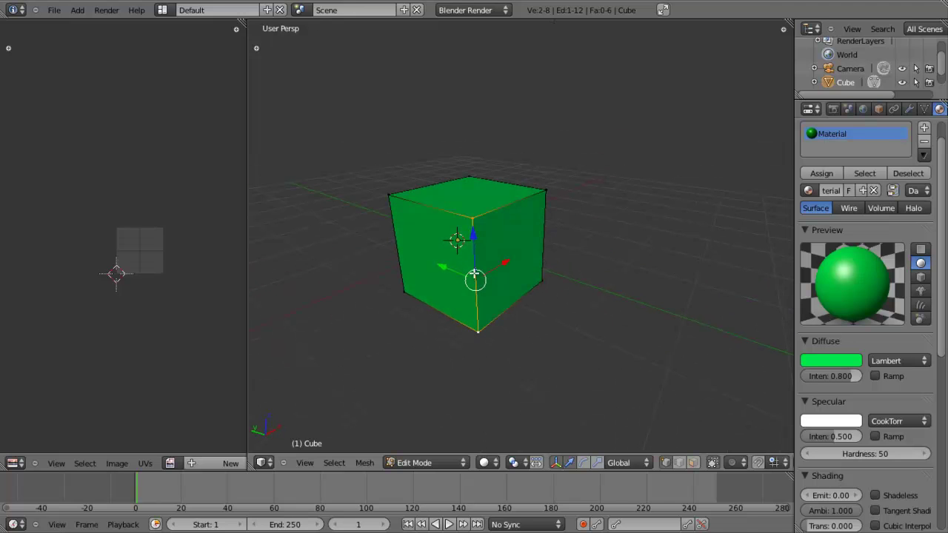
{"action": "key", "text": "ctrl+e"}
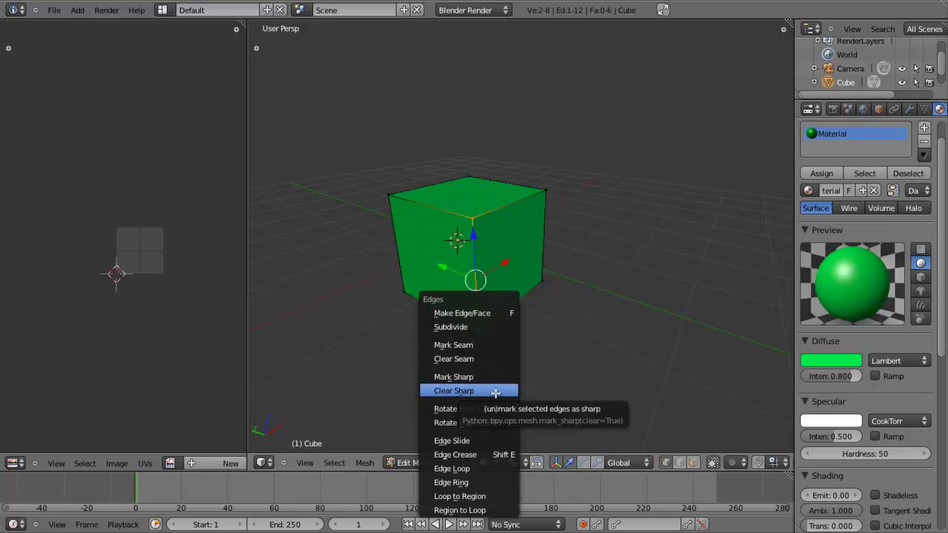
{"action": "left_click", "coordinate": [459, 342]}
Step: Select the whole cube again and unwrap it with the marked seam
{"action": "right_click", "coordinate": [479, 332]}
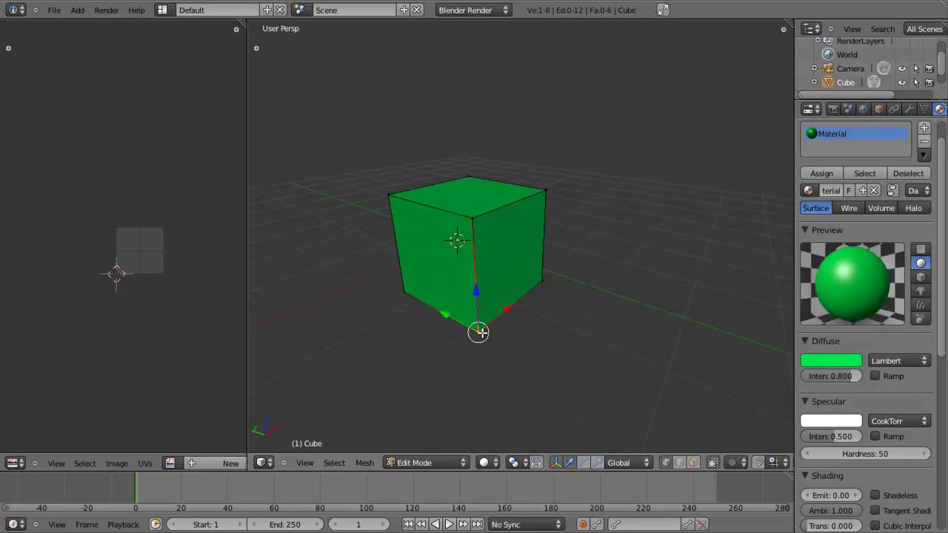
{"action": "scroll", "coordinate": [501, 237], "scroll_direction": "up", "scroll_amount": 2}
{"action": "middle_click_drag", "start_coordinate": [501, 237], "coordinate": [472, 237]}
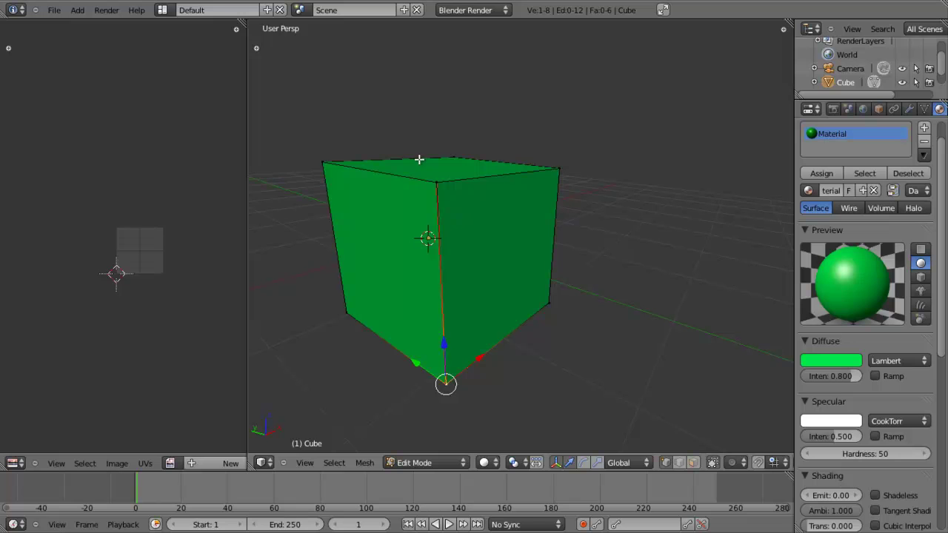
{"action": "middle_click_drag", "start_coordinate": [451, 343], "coordinate": [446, 265]}
{"action": "scroll", "coordinate": [432, 302], "scroll_direction": "down", "scroll_amount": 2}
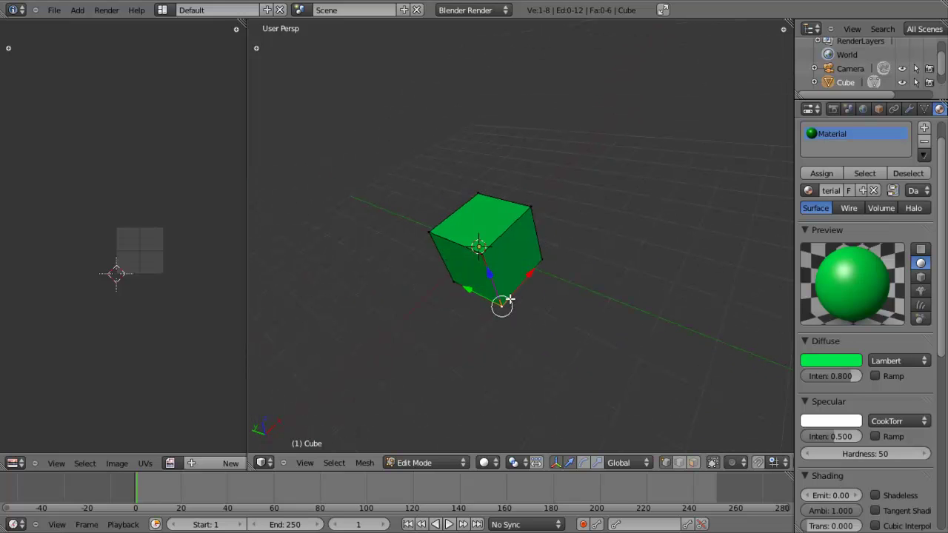
{"action": "key", "text": "a"}
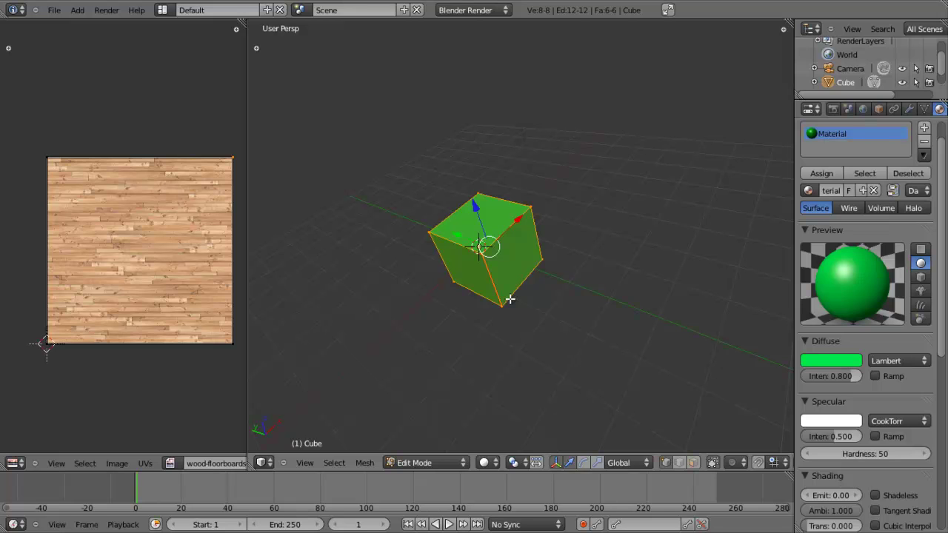
{"action": "key", "text": "u"}
{"action": "left_click", "coordinate": [510, 299]}
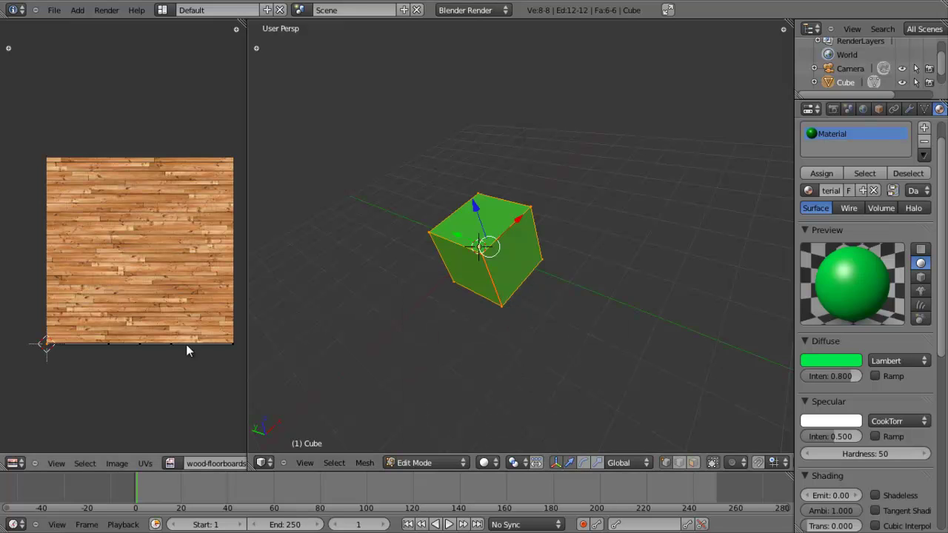
{"action": "middle_click_drag", "start_coordinate": [90, 329], "coordinate": [64, 286]}
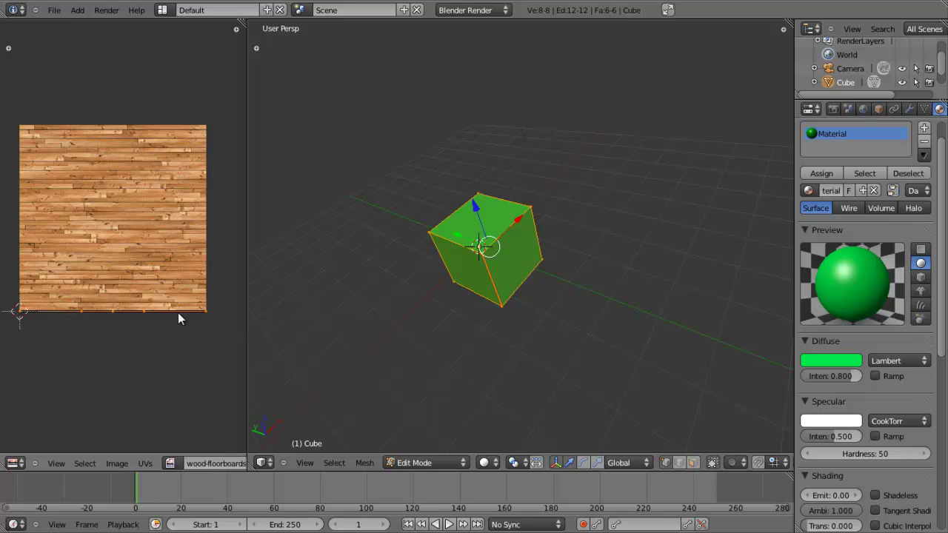
{"action": "key", "text": "g"}
{"action": "key", "text": "Escape"}
Step: Clear the seams from all of the cube's edges and deselect the whole mesh
{"action": "middle_click_drag", "start_coordinate": [452, 262], "coordinate": [515, 220]}
{"action": "scroll", "coordinate": [517, 209], "scroll_direction": "up", "scroll_amount": 3}
{"action": "scroll", "coordinate": [516, 209], "scroll_direction": "down", "scroll_amount": 2}
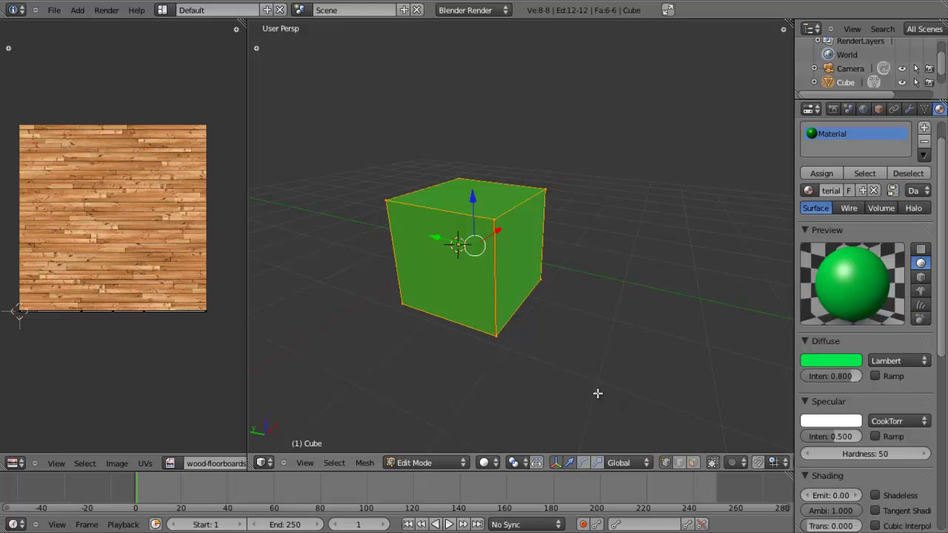
{"action": "key", "text": "ctrl+e"}
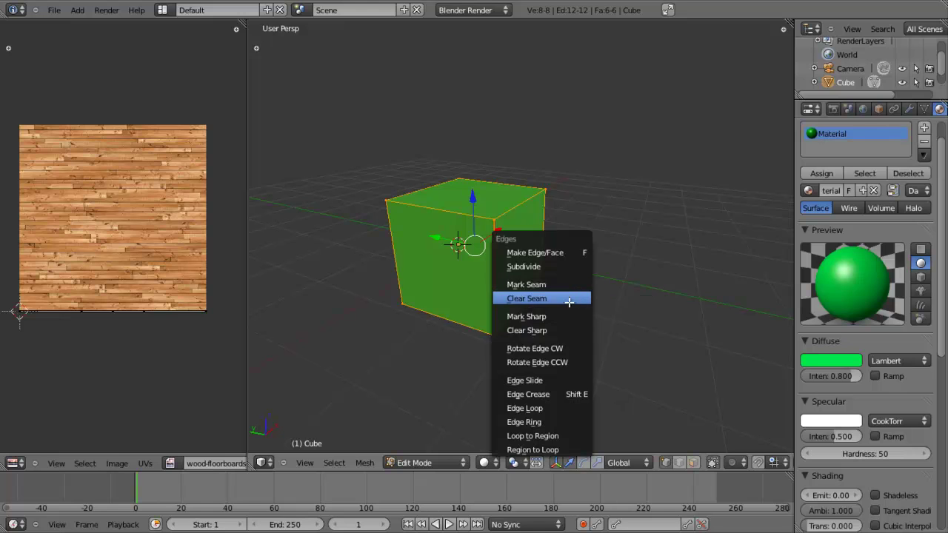
{"action": "left_click", "coordinate": [568, 298]}
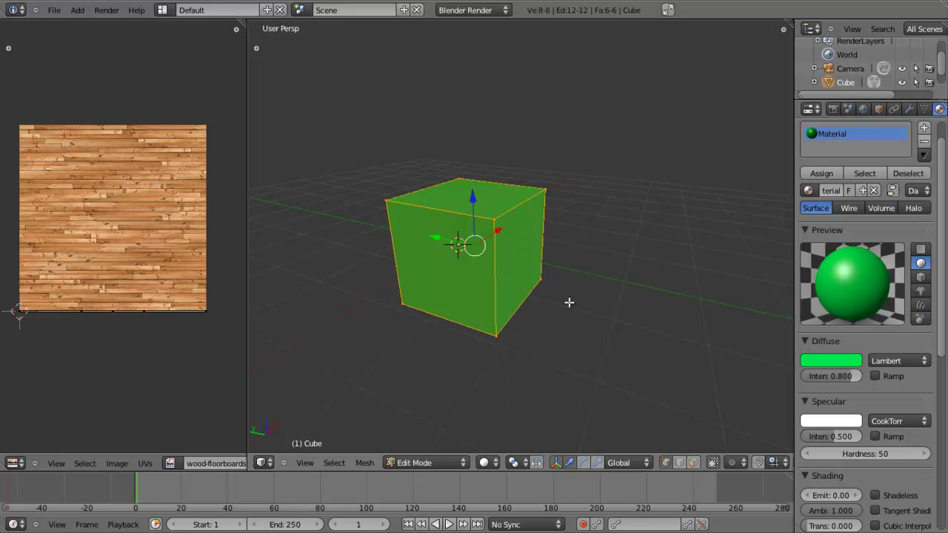
{"action": "middle_click_drag", "start_coordinate": [425, 239], "coordinate": [543, 334]}
{"action": "middle_click_drag", "start_coordinate": [612, 253], "coordinate": [459, 285]}
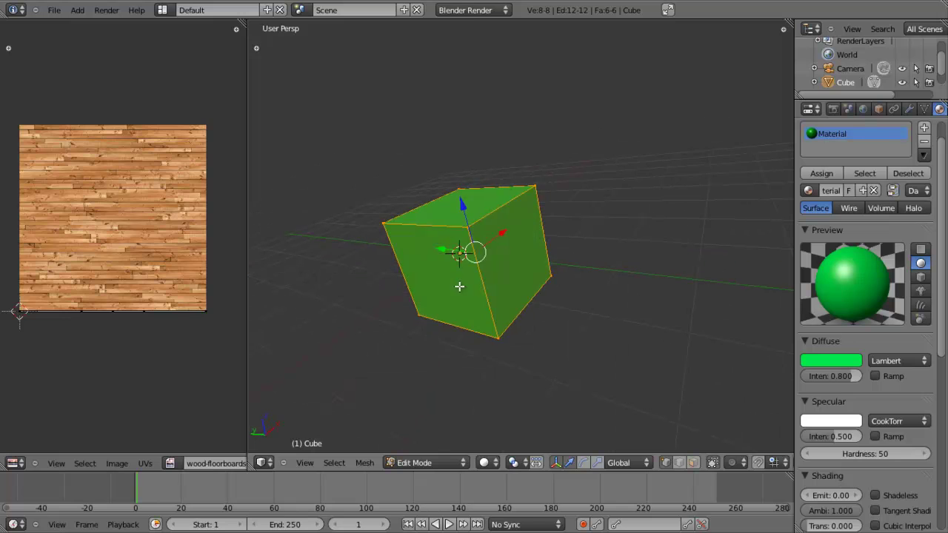
{"action": "right_click", "coordinate": [458, 219]}
{"action": "scroll", "coordinate": [507, 285], "scroll_direction": "down", "scroll_amount": 2}
{"action": "key", "text": "a"}
{"action": "middle_click_drag", "start_coordinate": [512, 277], "coordinate": [641, 249]}
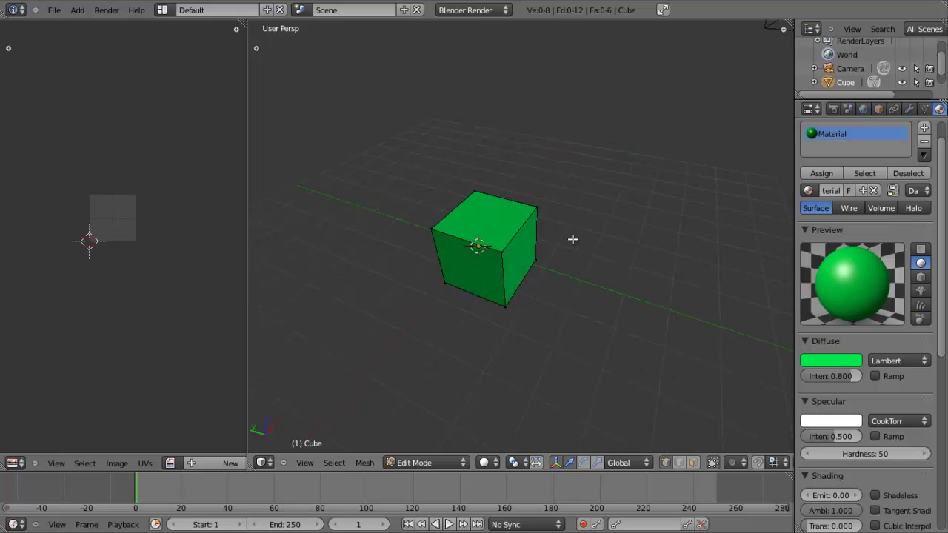
{"action": "scroll", "coordinate": [573, 239], "scroll_direction": "up", "scroll_amount": 2}
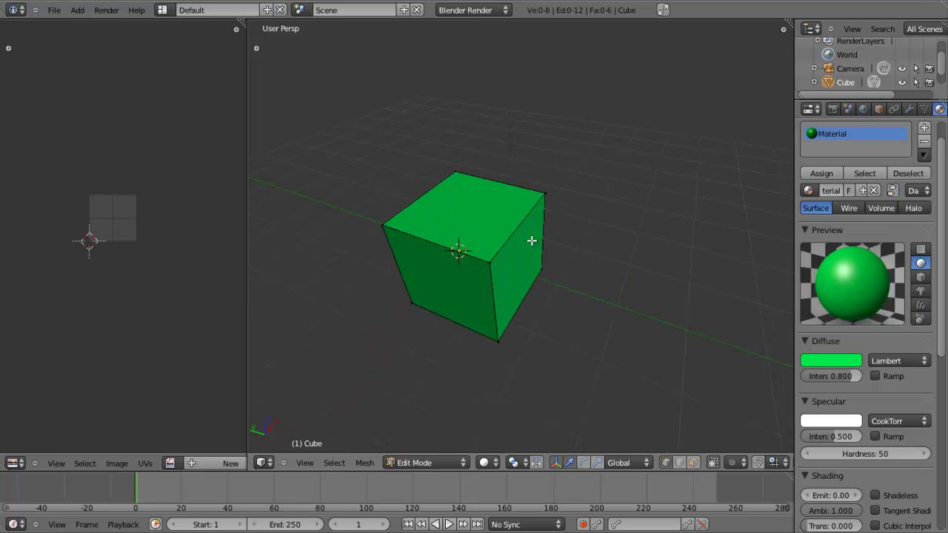
{"action": "middle_click_drag", "start_coordinate": [499, 273], "coordinate": [521, 298]}
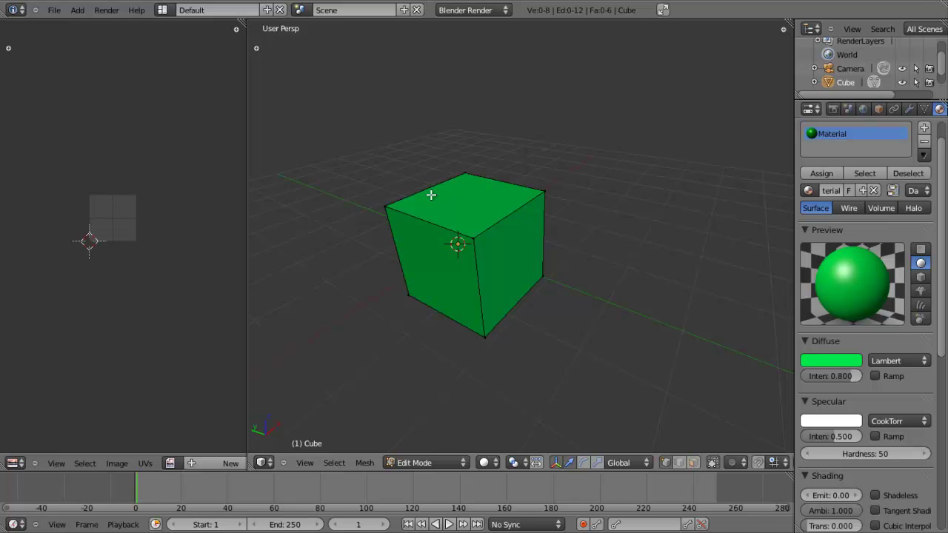
{"action": "scroll", "coordinate": [430, 195], "scroll_direction": "down", "scroll_amount": 4}
{"action": "middle_click_drag", "start_coordinate": [430, 195], "coordinate": [457, 264]}
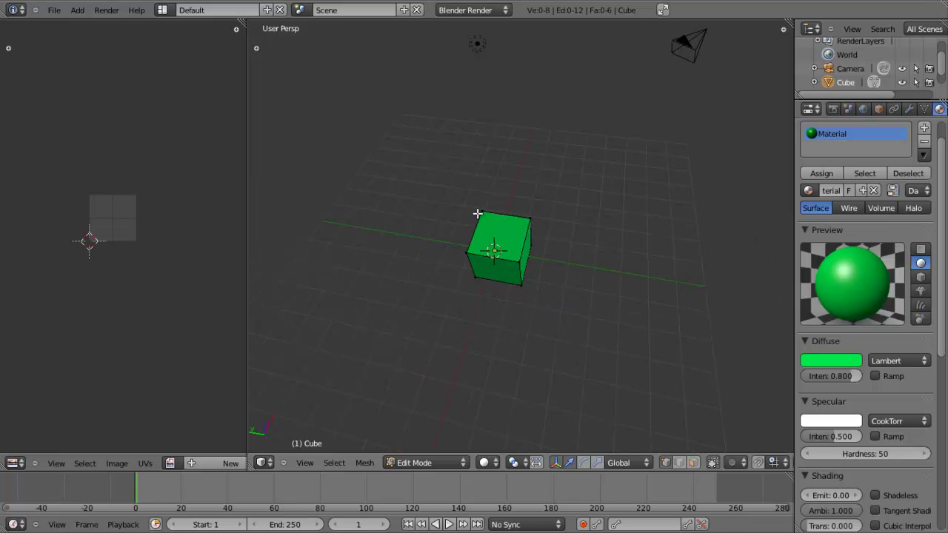
{"action": "middle_click_drag", "start_coordinate": [477, 214], "coordinate": [482, 237]}
{"action": "scroll", "coordinate": [370, 108], "scroll_direction": "up", "scroll_amount": 3}
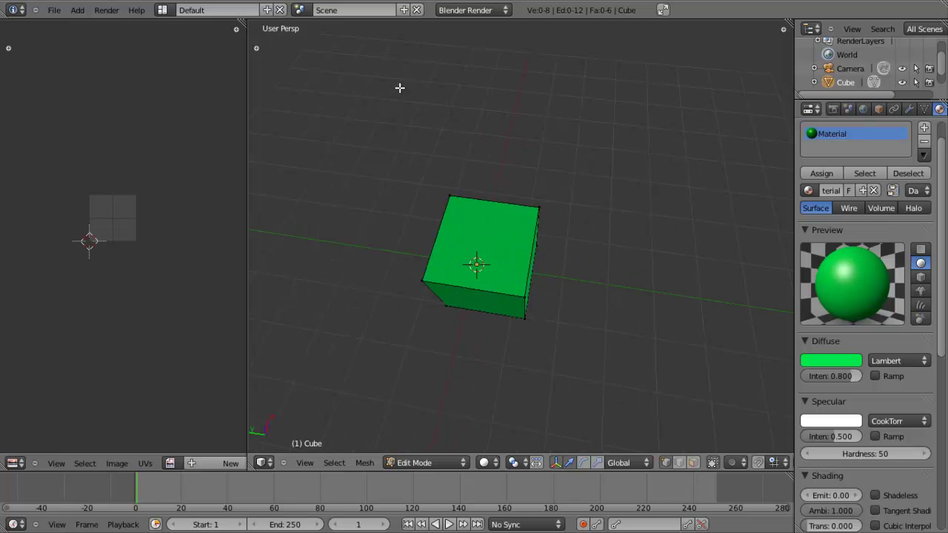
{"action": "scroll", "coordinate": [399, 88], "scroll_direction": "down", "scroll_amount": 5}
{"action": "mouse_move", "coordinate": [428, 135]}
{"action": "middle_mouse_down"}
{"action": "mouse_move", "coordinate": [456, 184]}
{"action": "mouse_move", "coordinate": [442, 139]}
{"action": "middle_mouse_up"}
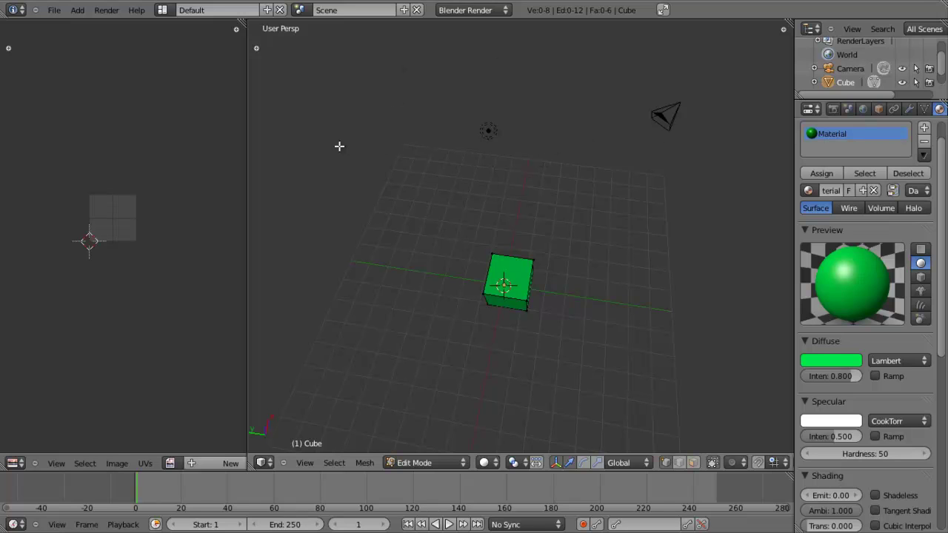
{"action": "middle_click_drag", "start_coordinate": [461, 205], "coordinate": [456, 181]}
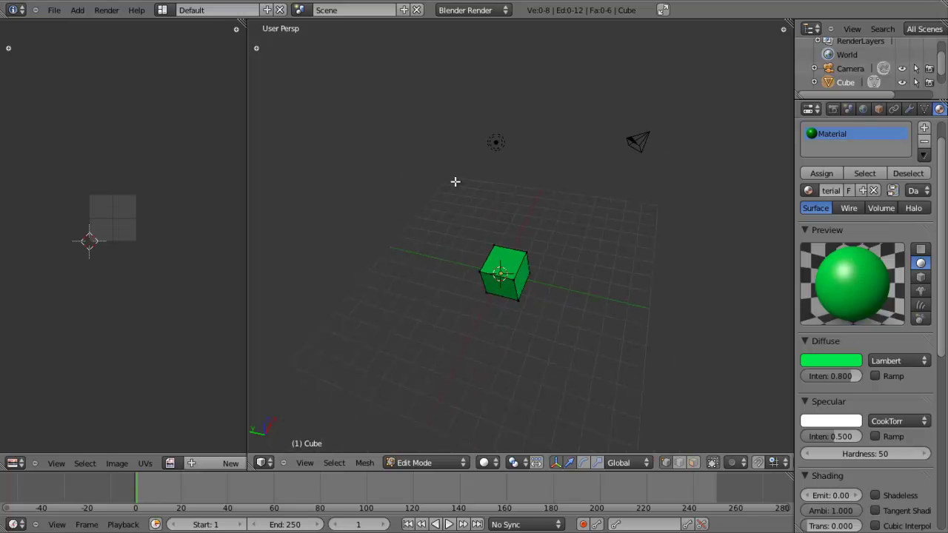
{"action": "scroll", "coordinate": [472, 208], "scroll_direction": "up", "scroll_amount": 3}
{"action": "middle_click_drag", "start_coordinate": [481, 238], "coordinate": [504, 229], "text": "shift"}
{"action": "middle_click_drag", "start_coordinate": [383, 206], "coordinate": [384, 188]}
{"action": "middle_click_drag", "start_coordinate": [489, 213], "coordinate": [514, 222], "text": "shift"}
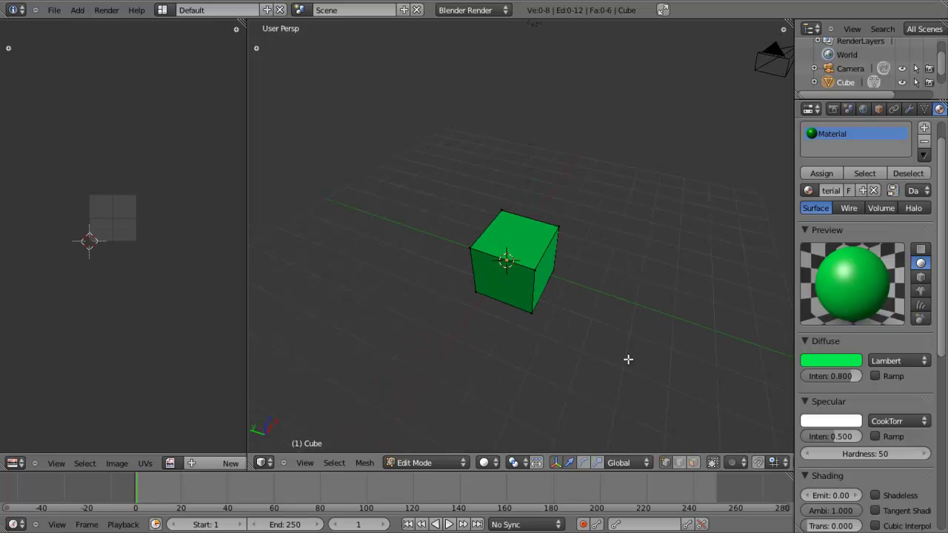
{"action": "left_click", "coordinate": [680, 462]}
{"action": "middle_click_drag", "start_coordinate": [586, 281], "coordinate": [573, 245]}
{"action": "scroll", "coordinate": [563, 249], "scroll_direction": "up", "scroll_amount": 2}
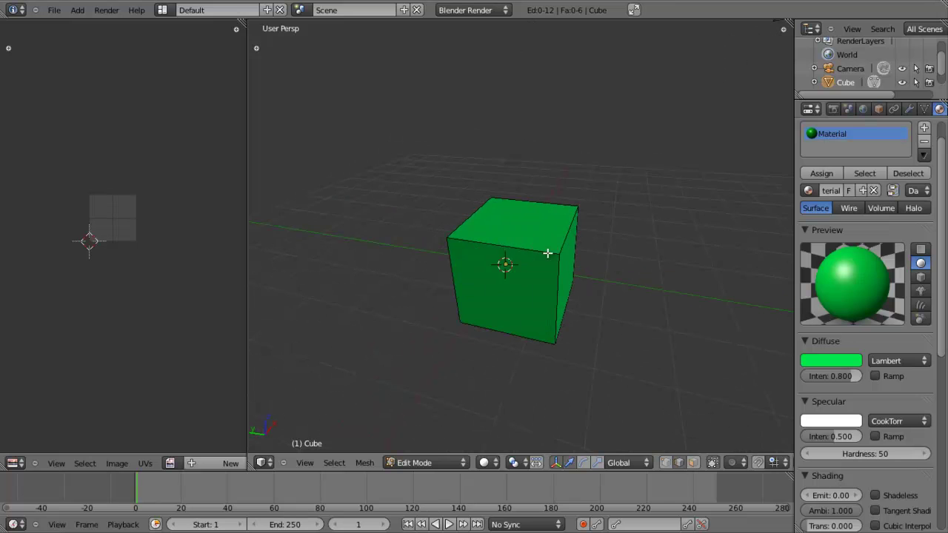
{"action": "middle_click_drag", "start_coordinate": [506, 232], "coordinate": [464, 237]}
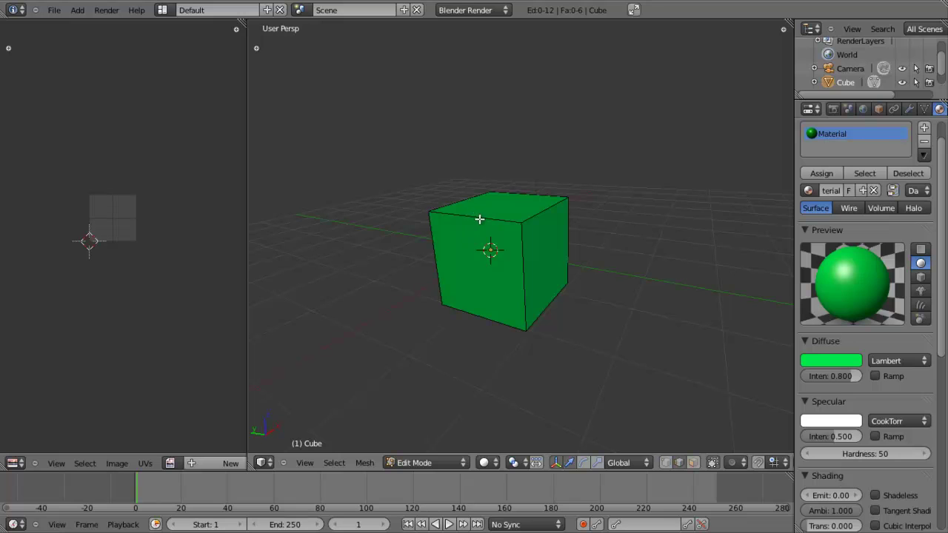
Step: Switch to vertex selection and select all four vertices of the cube's top face
{"action": "left_click", "coordinate": [667, 464]}
{"action": "scroll", "coordinate": [447, 271], "scroll_direction": "up", "scroll_amount": 2}
{"action": "right_click", "coordinate": [526, 215]}
{"action": "middle_click_drag", "start_coordinate": [464, 349], "coordinate": [459, 347], "text": "shift"}
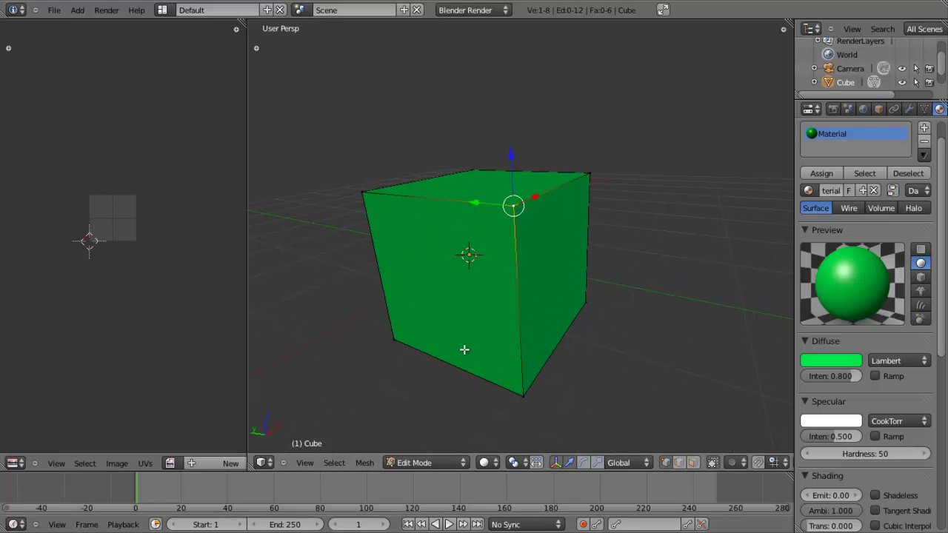
{"action": "scroll", "coordinate": [464, 350], "scroll_direction": "down", "scroll_amount": 3}
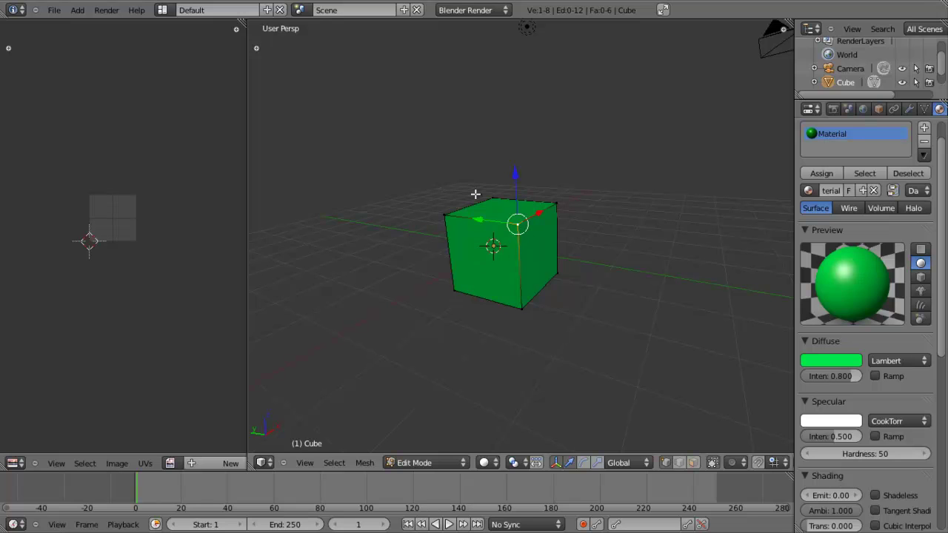
{"action": "scroll", "coordinate": [484, 235], "scroll_direction": "up", "scroll_amount": 2}
{"action": "middle_click_drag", "start_coordinate": [485, 235], "coordinate": [543, 323]}
{"action": "middle_click_drag", "start_coordinate": [458, 257], "coordinate": [527, 309]}
{"action": "right_click", "coordinate": [448, 274], "text": "shift"}
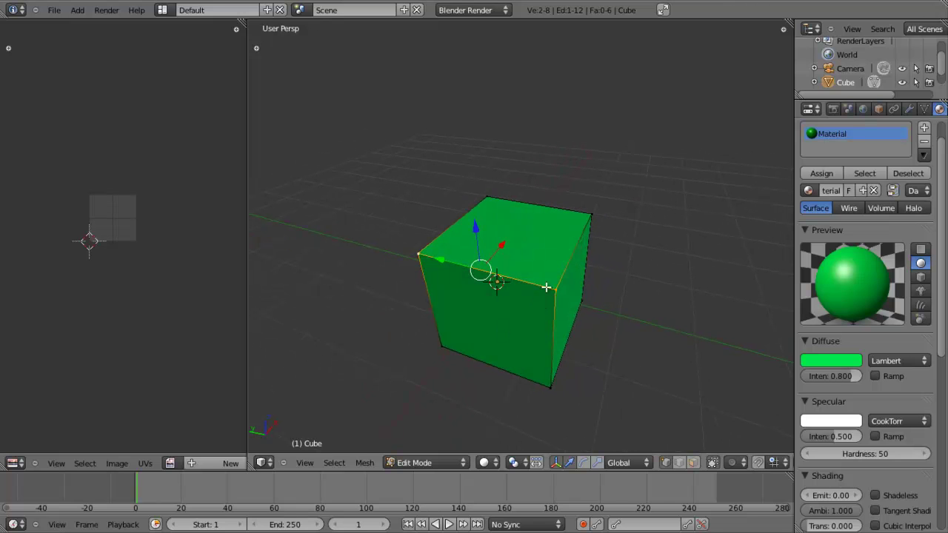
{"action": "middle_click_drag", "start_coordinate": [478, 245], "coordinate": [482, 341]}
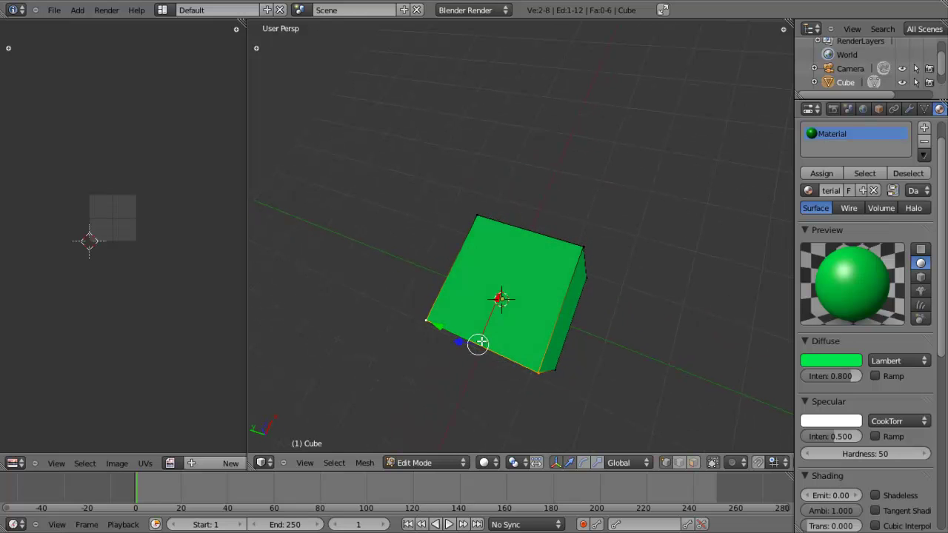
{"action": "right_click", "coordinate": [585, 250], "text": "shift"}
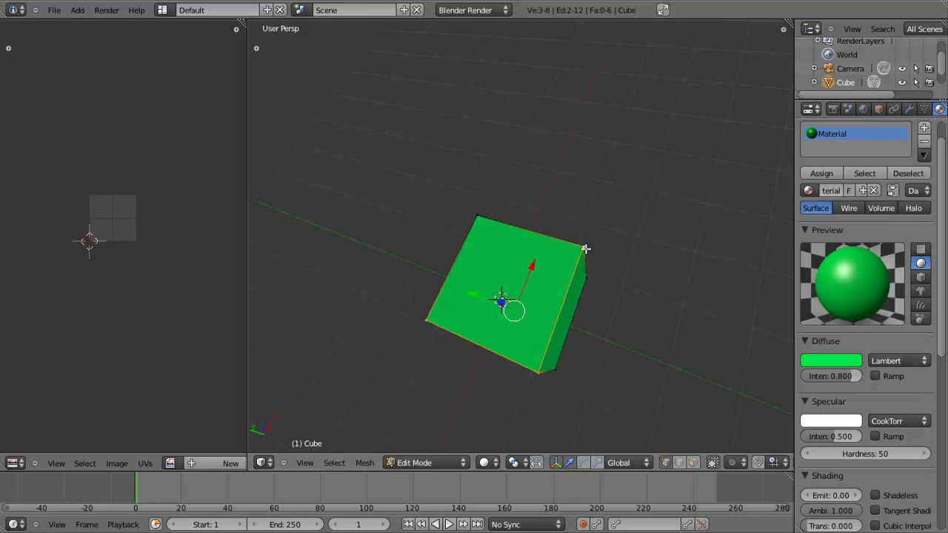
{"action": "right_click", "coordinate": [480, 218], "text": "shift"}
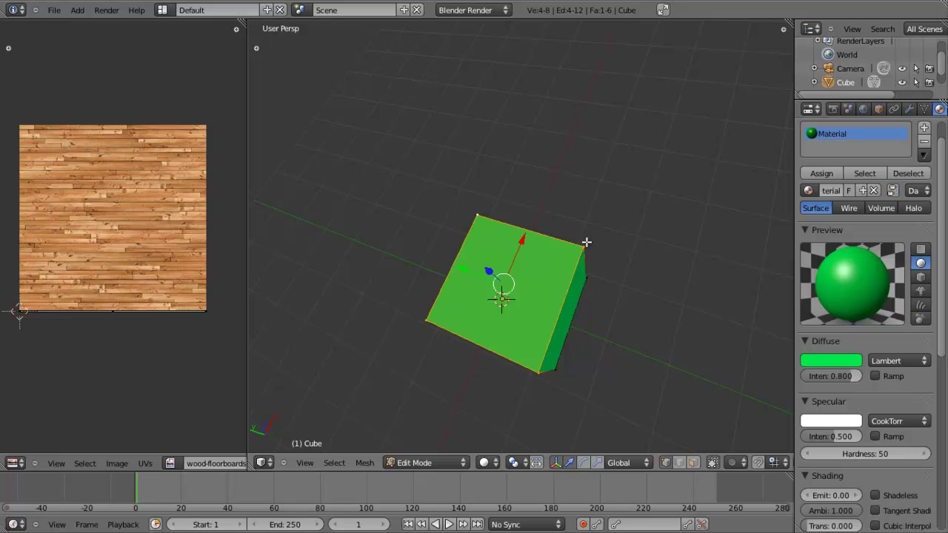
Step: View the selected top face from other sides and deselect all of the cube's vertices
{"action": "middle_click_drag", "start_coordinate": [432, 341], "coordinate": [513, 279]}
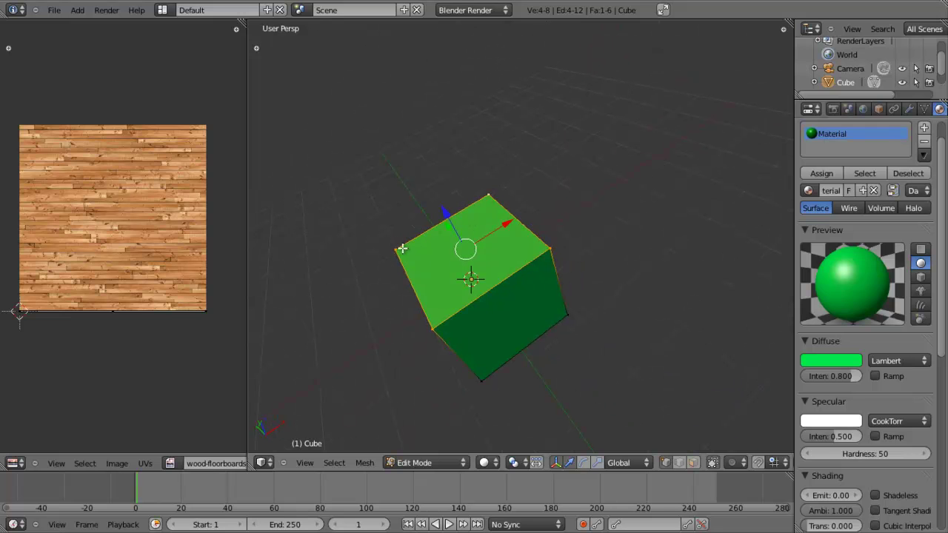
{"action": "middle_click_drag", "start_coordinate": [402, 245], "coordinate": [465, 271]}
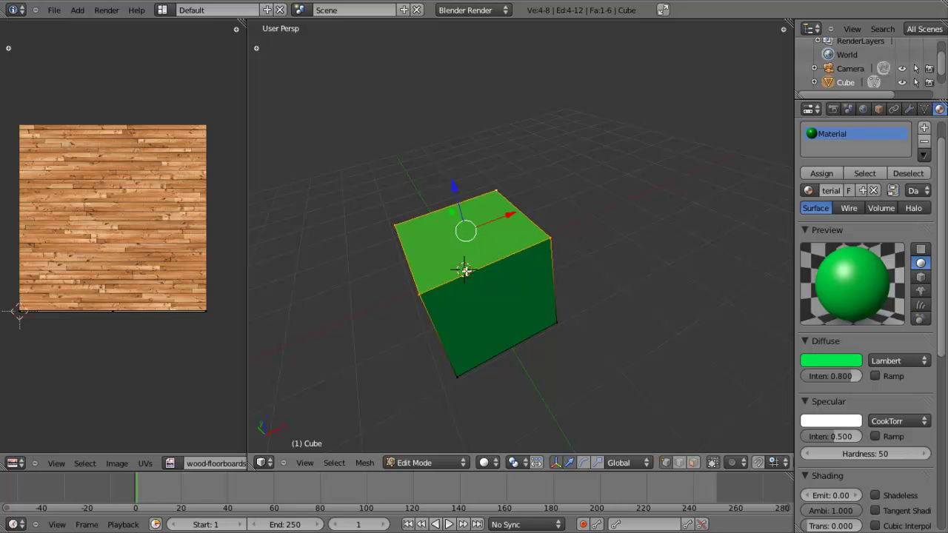
{"action": "middle_click_drag", "start_coordinate": [449, 277], "coordinate": [448, 305]}
{"action": "key", "text": "a"}
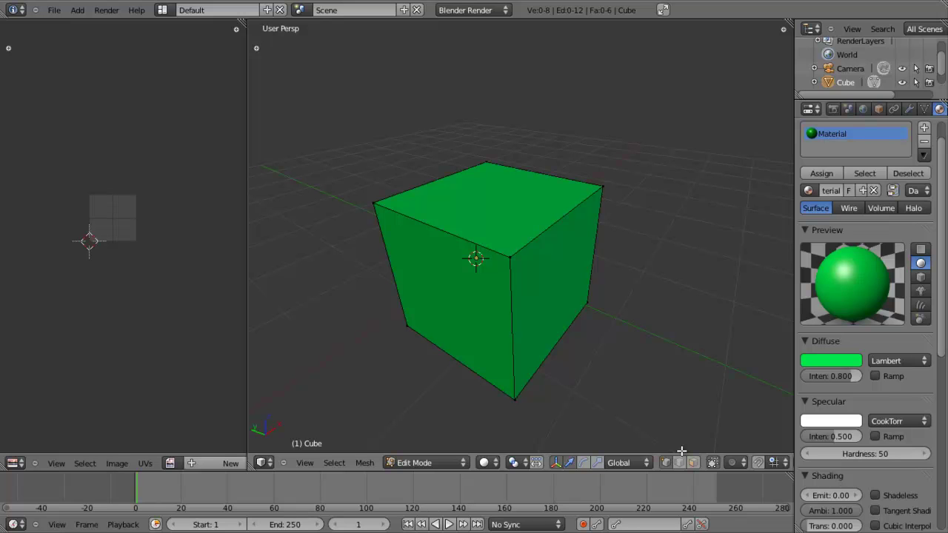
Step: Switch to edge selection and select two opposite vertical edges bordering the same side face of the cube
{"action": "scroll", "coordinate": [645, 466], "scroll_direction": "down", "scroll_amount": 2}
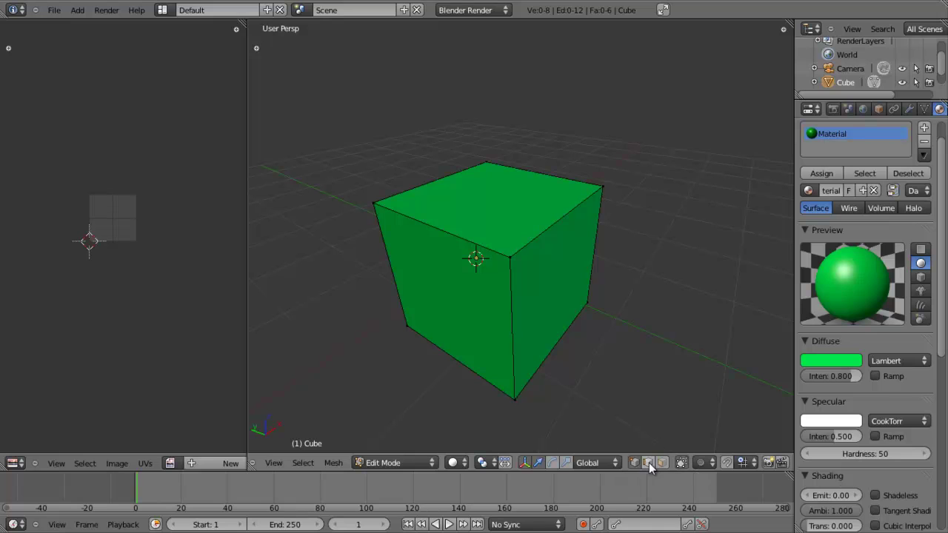
{"action": "left_click", "coordinate": [649, 467]}
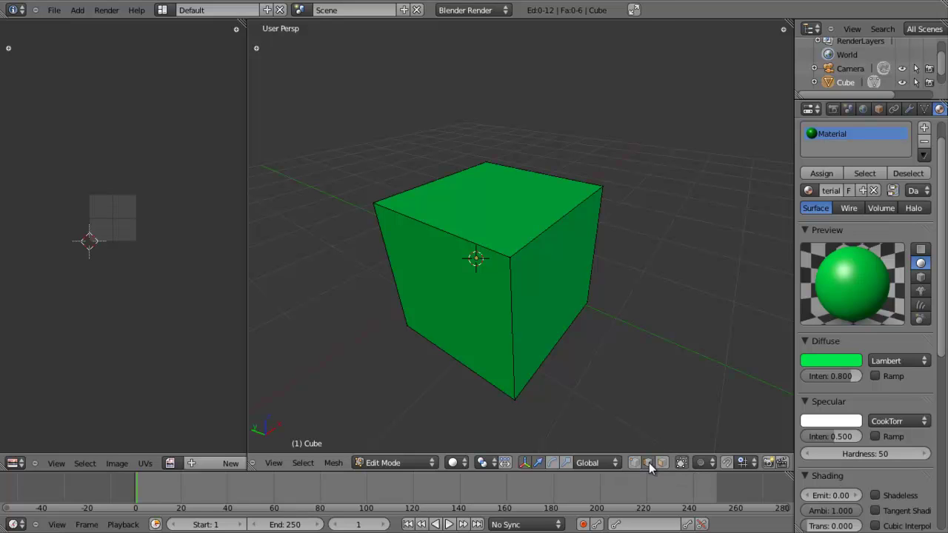
{"action": "right_click", "coordinate": [507, 331]}
{"action": "right_click", "coordinate": [470, 245]}
{"action": "right_click", "coordinate": [520, 314]}
{"action": "middle_click_drag", "start_coordinate": [560, 406], "coordinate": [506, 389]}
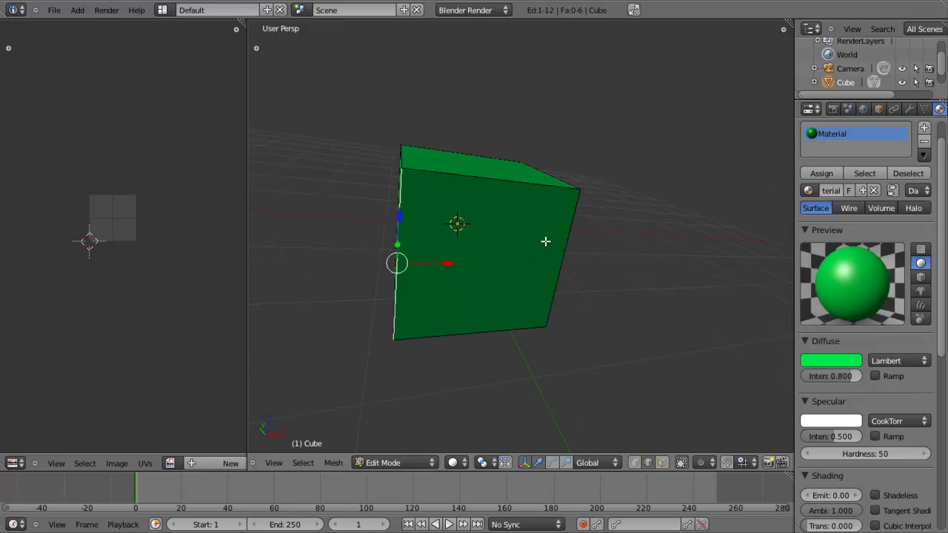
{"action": "right_click", "coordinate": [567, 252], "text": "shift"}
{"action": "middle_click_drag", "start_coordinate": [567, 249], "coordinate": [513, 286]}
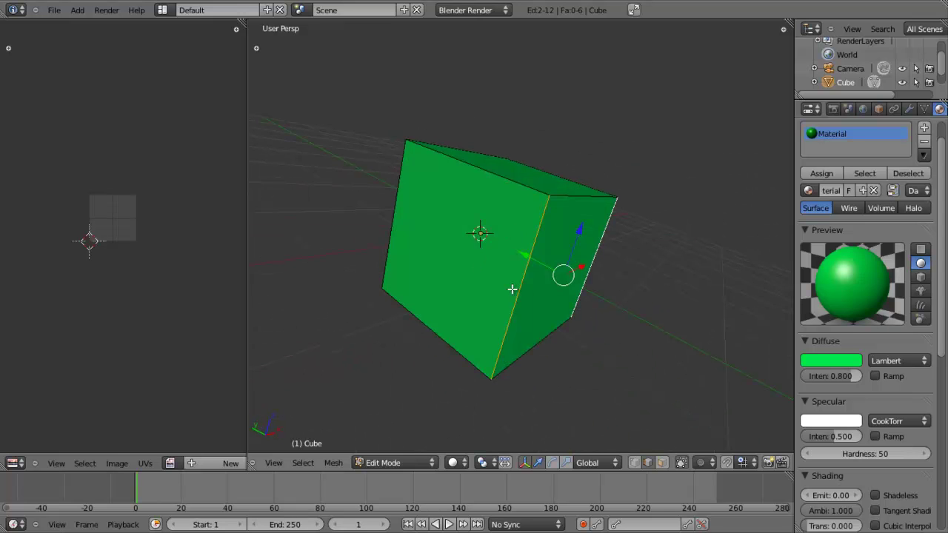
{"action": "middle_click_drag", "start_coordinate": [619, 220], "coordinate": [570, 218]}
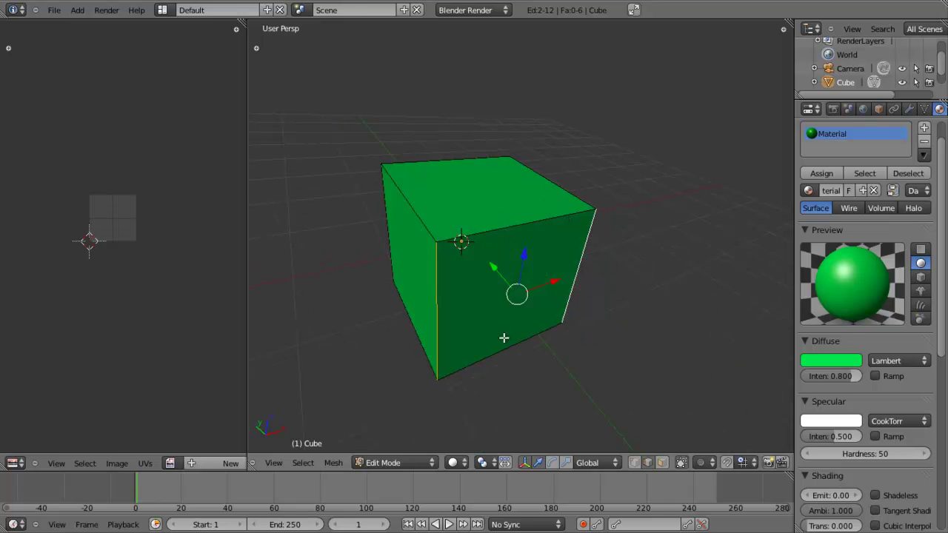
{"action": "middle_click_drag", "start_coordinate": [495, 265], "coordinate": [481, 268]}
Step: Switch to vertex selection and back to edge selection, and deselect the whole cube
{"action": "left_click", "coordinate": [633, 463]}
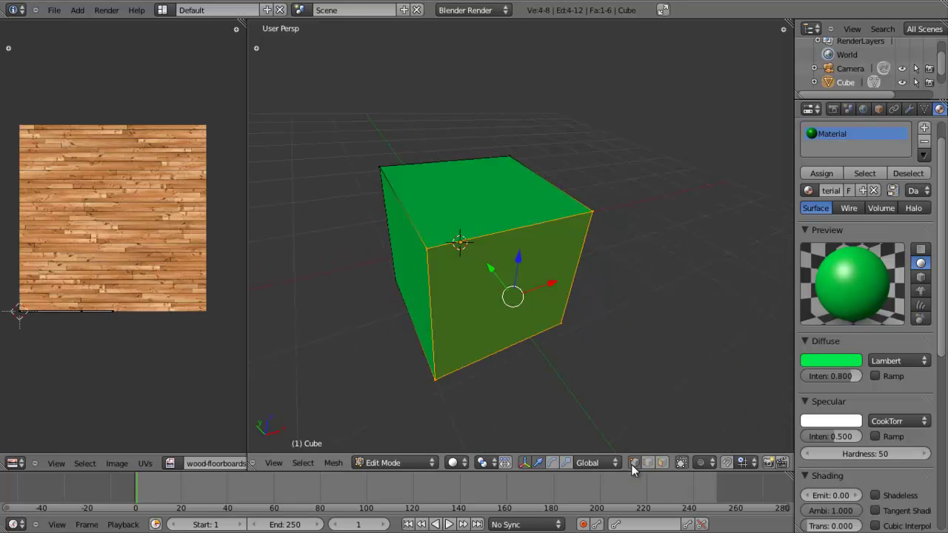
{"action": "left_click", "coordinate": [648, 463]}
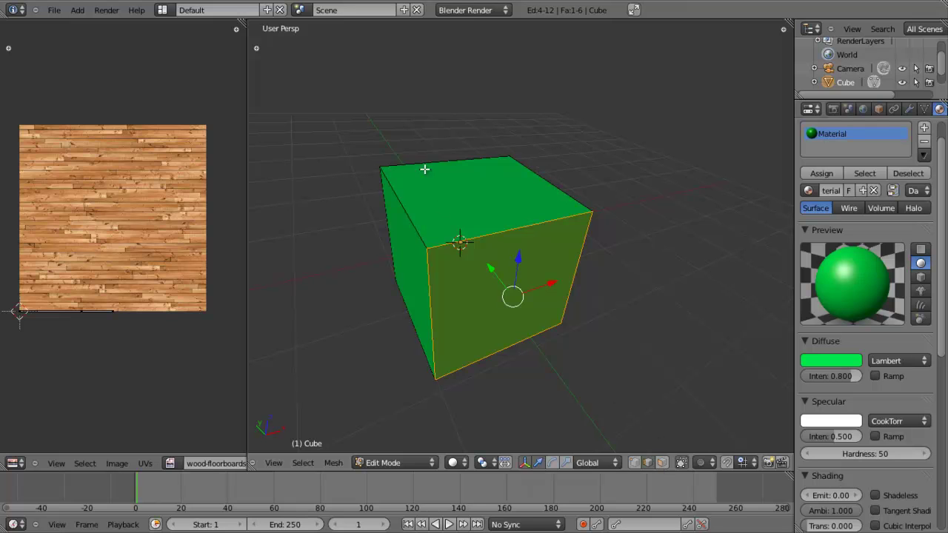
{"action": "key", "text": "a"}
Step: Widen the image editor area beside the 3D view
{"action": "middle_click_drag", "start_coordinate": [430, 306], "coordinate": [470, 292]}
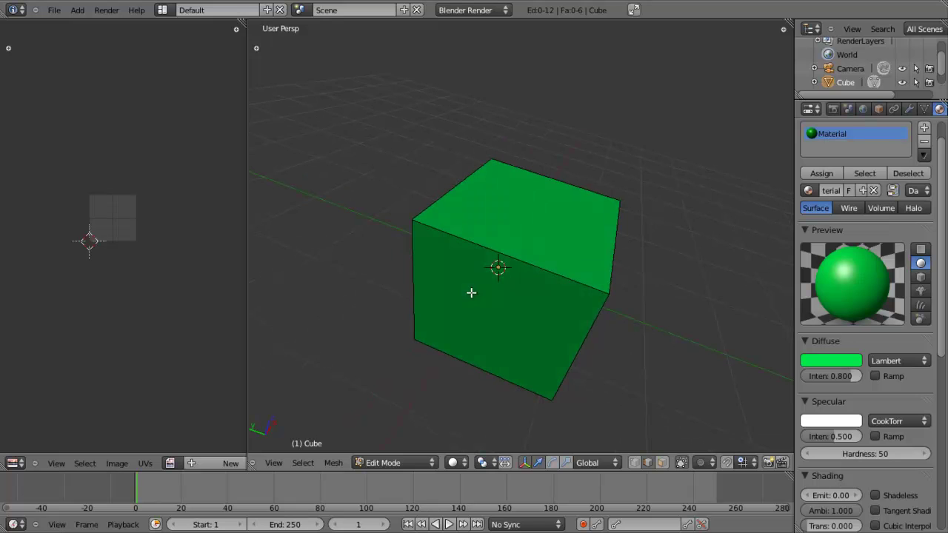
{"action": "scroll", "coordinate": [415, 236], "scroll_direction": "down", "scroll_amount": 2}
{"action": "middle_click_drag", "start_coordinate": [551, 304], "coordinate": [559, 325]}
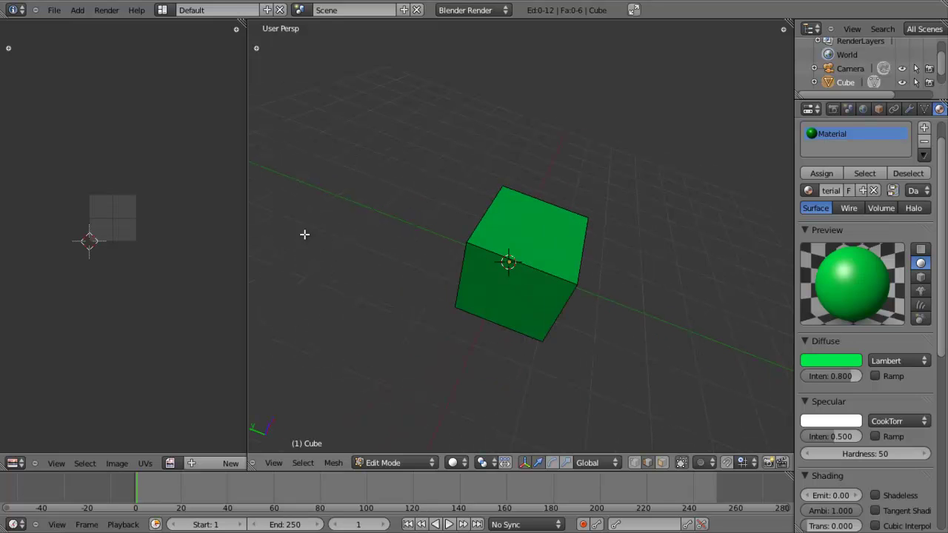
{"action": "left_click_drag", "start_coordinate": [247, 238], "coordinate": [315, 233]}
Step: Examine the cube's top and vertical edges from all sides to plan where the seams go
{"action": "middle_click_drag", "start_coordinate": [615, 281], "coordinate": [587, 255]}
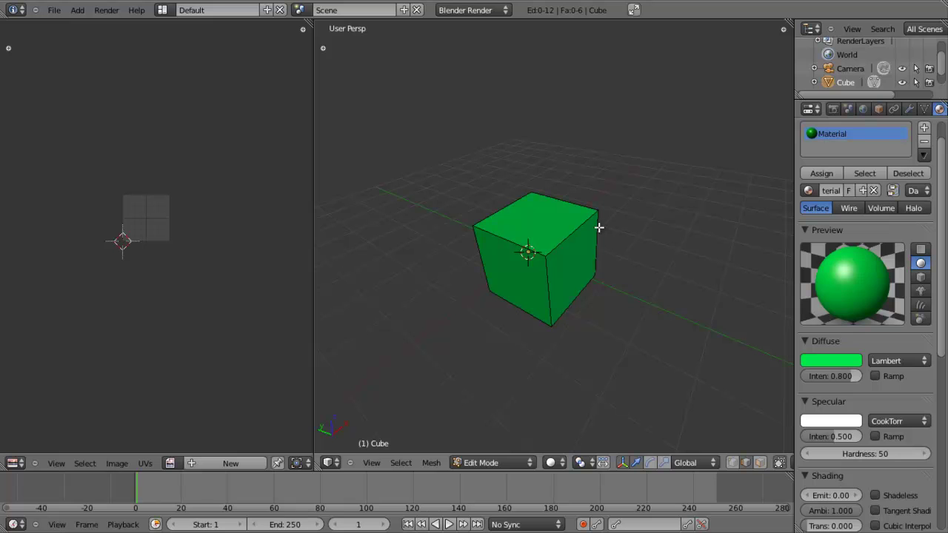
{"action": "scroll", "coordinate": [595, 232], "scroll_direction": "up", "scroll_amount": 3}
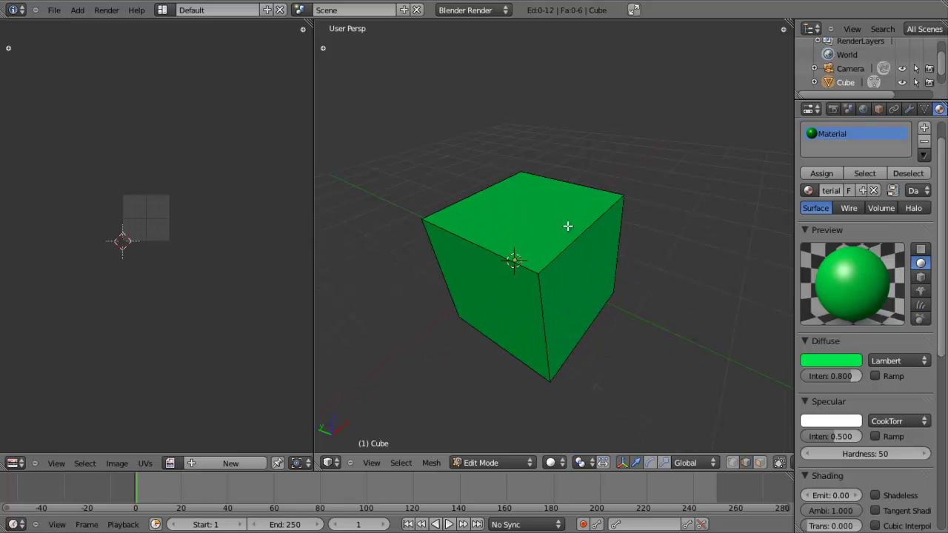
{"action": "middle_click_drag", "start_coordinate": [574, 242], "coordinate": [588, 214]}
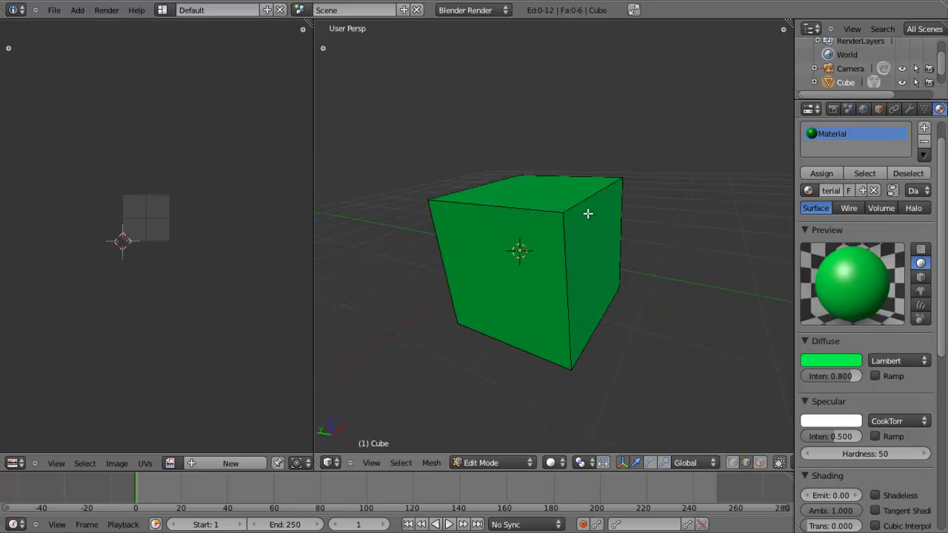
{"action": "middle_click_drag", "start_coordinate": [522, 209], "coordinate": [701, 215]}
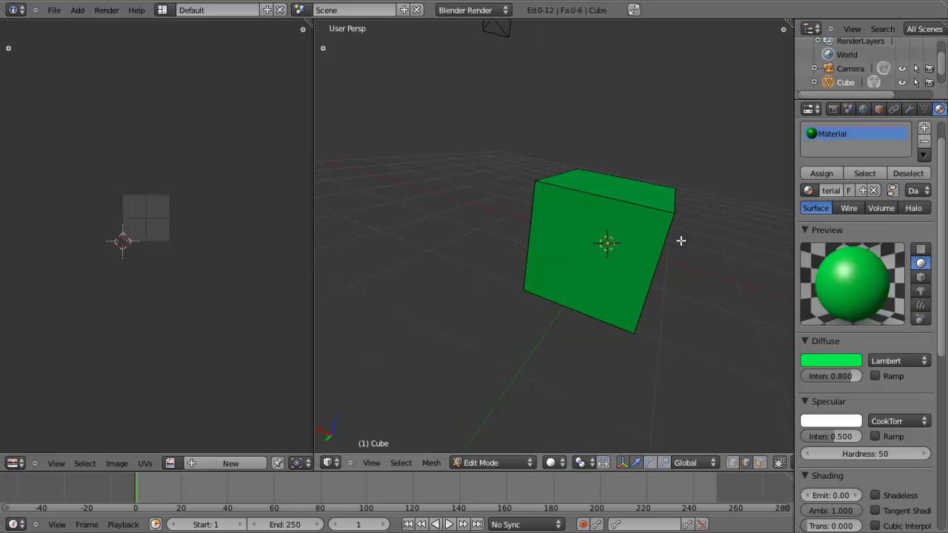
{"action": "middle_click_drag", "start_coordinate": [681, 239], "coordinate": [582, 223]}
{"action": "middle_click_drag", "start_coordinate": [387, 247], "coordinate": [500, 275]}
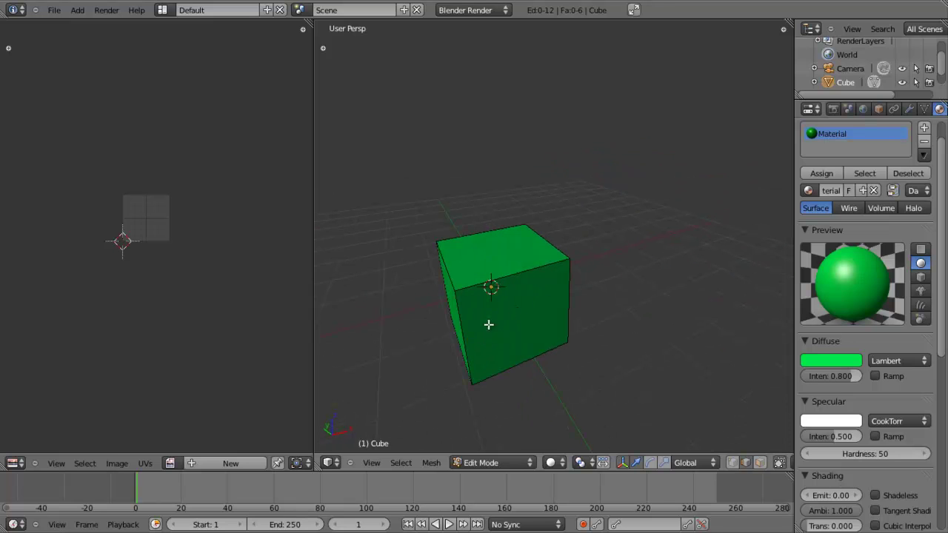
{"action": "middle_click_drag", "start_coordinate": [504, 340], "coordinate": [443, 256]}
{"action": "middle_click_drag", "start_coordinate": [558, 298], "coordinate": [509, 282]}
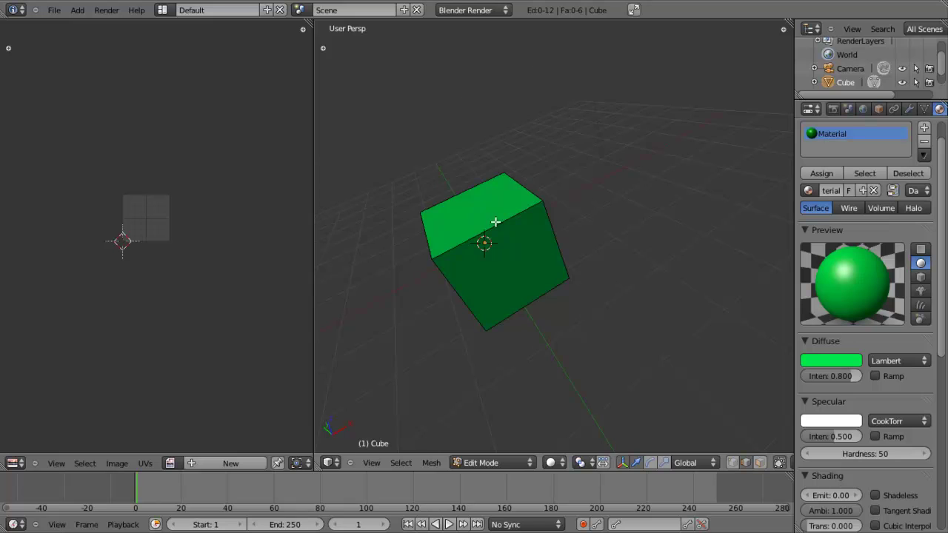
Step: Select three connected edges around the cube's top face, leaving out the fourth, and mark them as seams
{"action": "middle_click_drag", "start_coordinate": [495, 221], "coordinate": [527, 267]}
{"action": "right_click", "coordinate": [429, 262]}
{"action": "middle_click_drag", "start_coordinate": [429, 262], "coordinate": [449, 272]}
{"action": "right_click", "coordinate": [415, 201], "text": "shift"}
{"action": "right_click", "coordinate": [479, 176], "text": "shift"}
{"action": "middle_click_drag", "start_coordinate": [502, 218], "coordinate": [483, 265]}
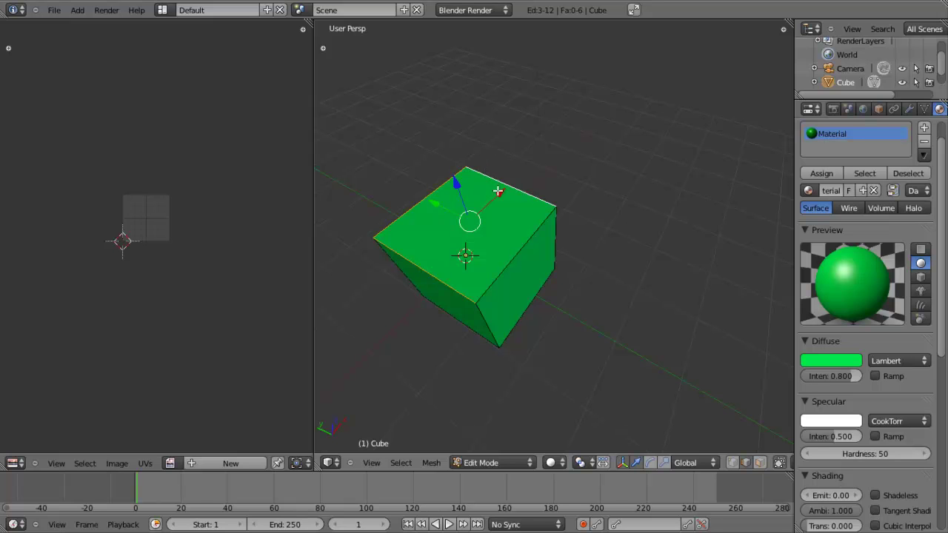
{"action": "key", "text": "ctrl+e"}
{"action": "left_click", "coordinate": [498, 191]}
Step: Select a vertical edge and the adjoining bottom edge of one side face, and mark them as seams
{"action": "middle_click_drag", "start_coordinate": [496, 186], "coordinate": [503, 240]}
{"action": "right_click", "coordinate": [546, 207]}
{"action": "right_click", "coordinate": [451, 295]}
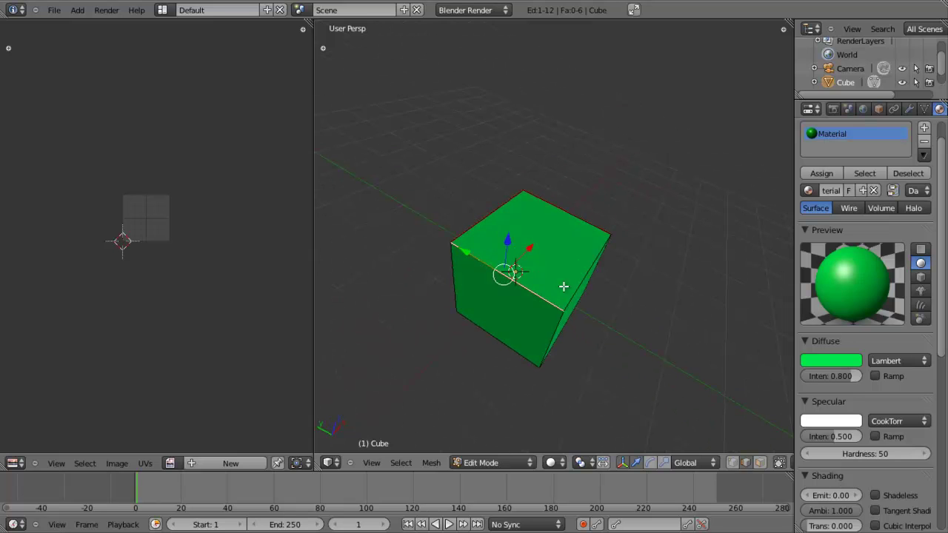
{"action": "middle_click_drag", "start_coordinate": [548, 306], "coordinate": [537, 252]}
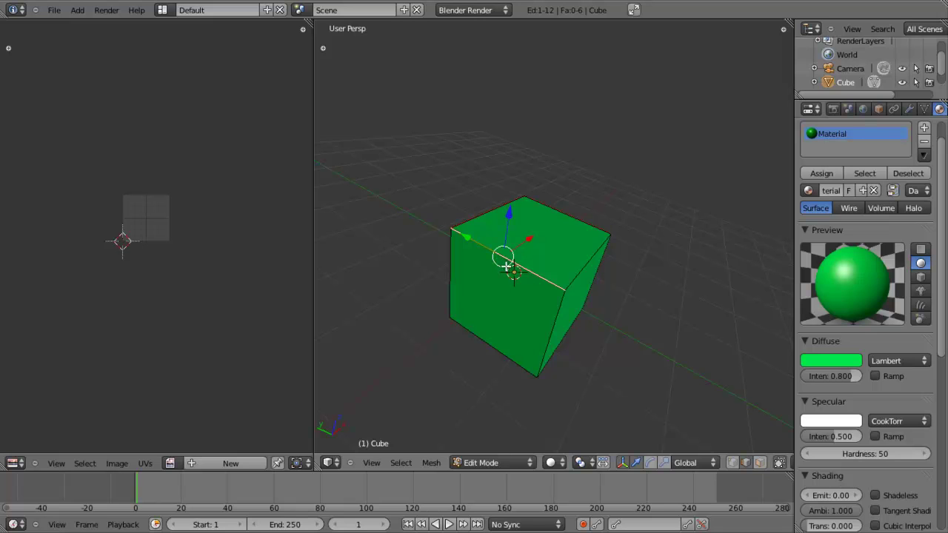
{"action": "middle_click_drag", "start_coordinate": [509, 278], "coordinate": [474, 244]}
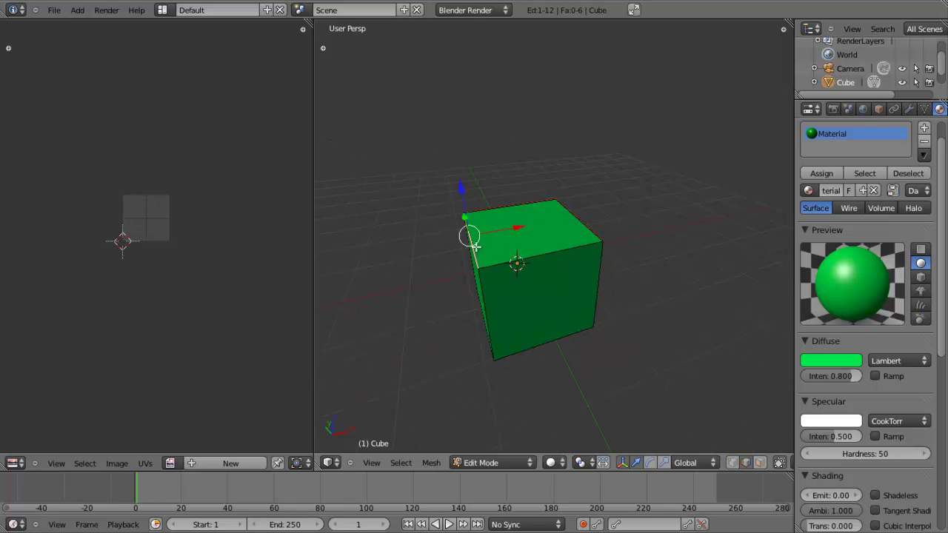
{"action": "middle_click_drag", "start_coordinate": [522, 288], "coordinate": [612, 278]}
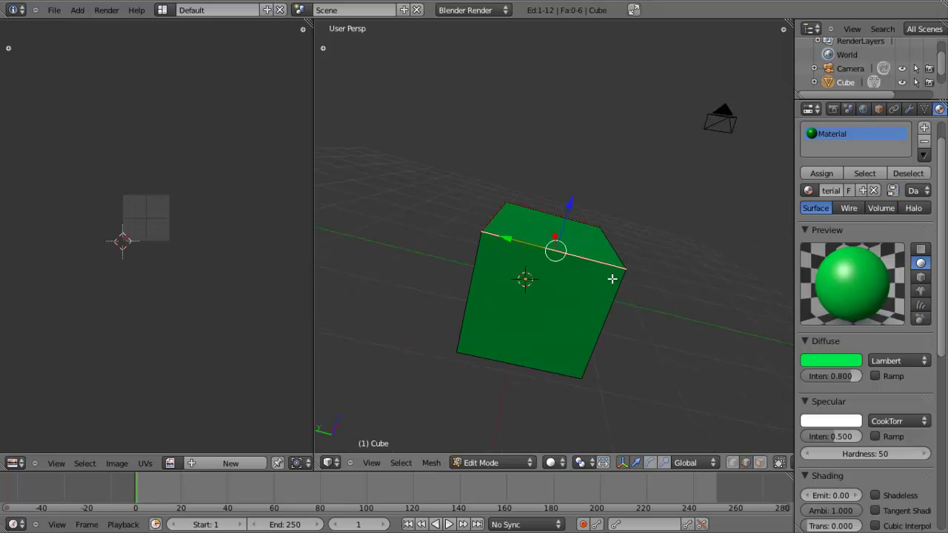
{"action": "middle_click_drag", "start_coordinate": [548, 285], "coordinate": [569, 311]}
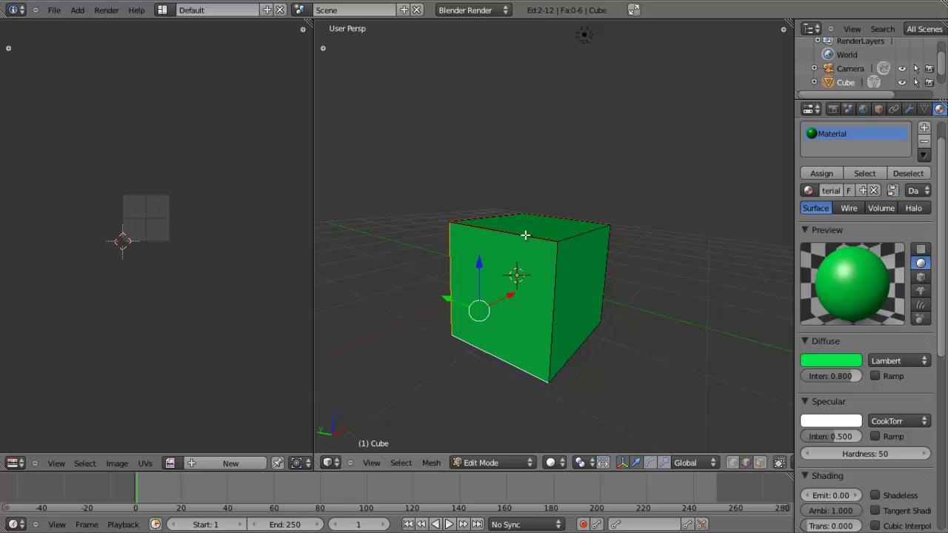
{"action": "middle_click_drag", "start_coordinate": [509, 320], "coordinate": [535, 220]}
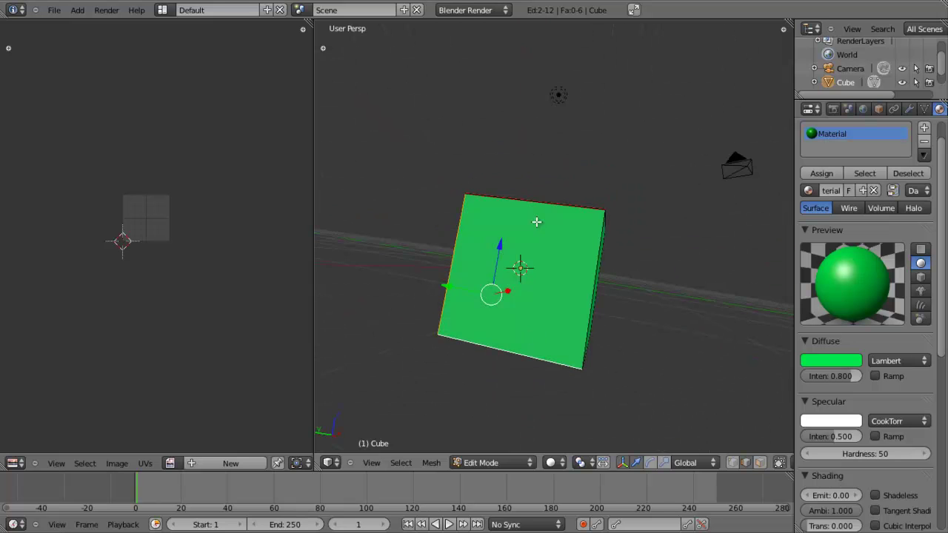
{"action": "key", "text": "ctrl+e"}
{"action": "left_click", "coordinate": [536, 223]}
Step: Select two adjoining bottom edges and a connected vertical edge of the cube, and mark them as seams
{"action": "right_click", "coordinate": [521, 199]}
{"action": "middle_click_drag", "start_coordinate": [521, 198], "coordinate": [596, 226]}
{"action": "middle_click_drag", "start_coordinate": [536, 400], "coordinate": [527, 159]}
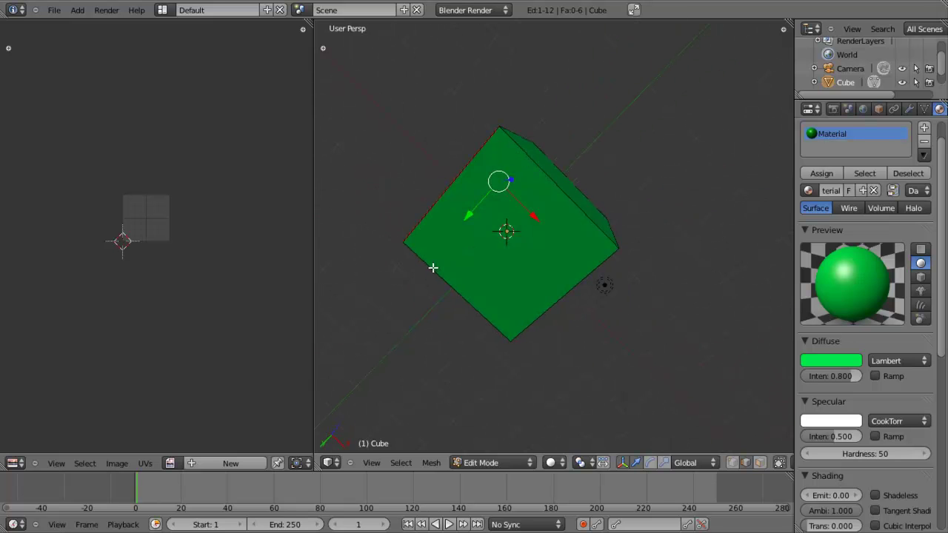
{"action": "middle_click_drag", "start_coordinate": [458, 287], "coordinate": [499, 262]}
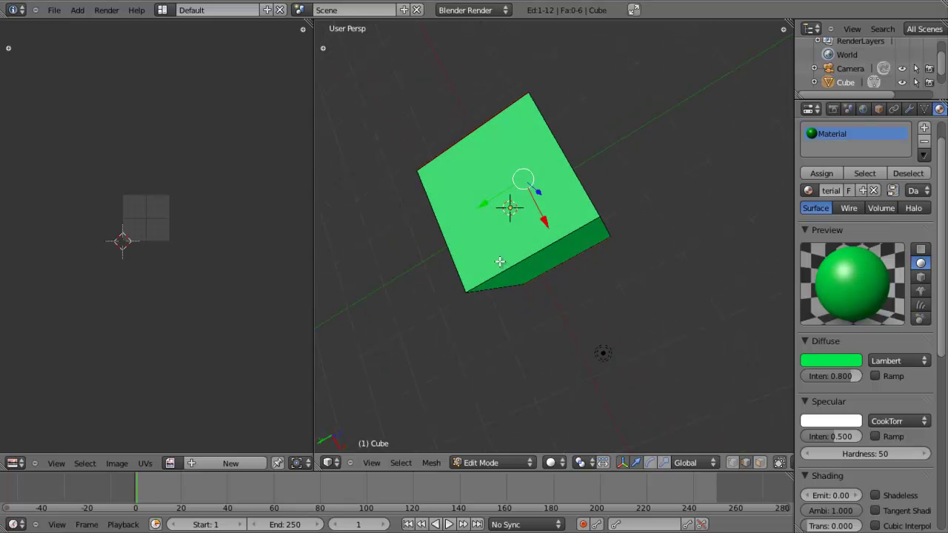
{"action": "right_click", "coordinate": [428, 239]}
{"action": "right_click", "coordinate": [545, 265], "text": "shift"}
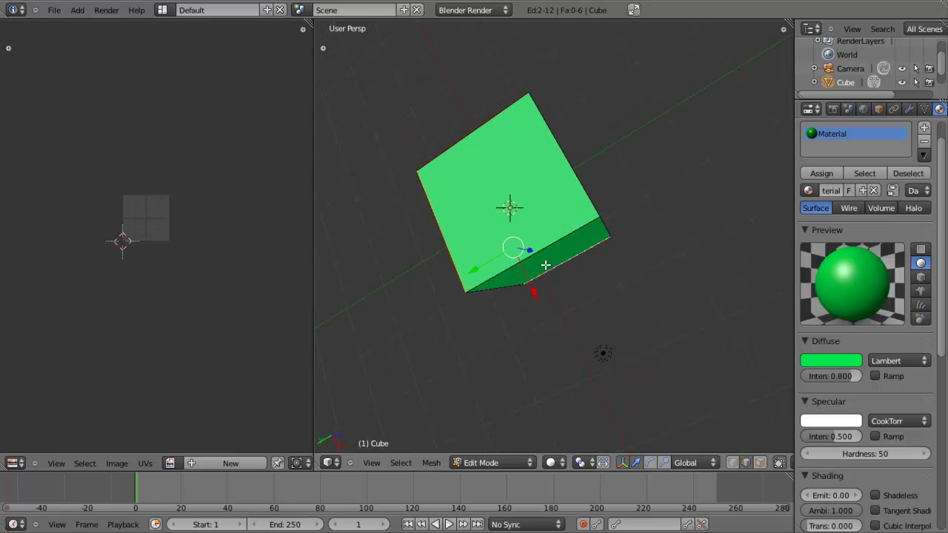
{"action": "middle_click_drag", "start_coordinate": [563, 266], "coordinate": [469, 329]}
{"action": "key", "text": "ctrl+e"}
{"action": "left_click", "coordinate": [551, 227]}
{"action": "mouse_move", "coordinate": [550, 229]}
{"action": "middle_mouse_down"}
{"action": "mouse_move", "coordinate": [588, 219]}
{"action": "mouse_move", "coordinate": [567, 195]}
{"action": "mouse_move", "coordinate": [624, 281]}
{"action": "mouse_move", "coordinate": [594, 217]}
{"action": "mouse_move", "coordinate": [518, 208]}
{"action": "mouse_move", "coordinate": [496, 318]}
{"action": "mouse_move", "coordinate": [673, 230]}
{"action": "mouse_move", "coordinate": [488, 247]}
{"action": "mouse_move", "coordinate": [496, 277]}
{"action": "mouse_move", "coordinate": [582, 264]}
{"action": "mouse_move", "coordinate": [533, 245]}
{"action": "mouse_move", "coordinate": [559, 231]}
{"action": "middle_mouse_up"}
{"action": "right_click", "coordinate": [559, 231], "text": "shift"}
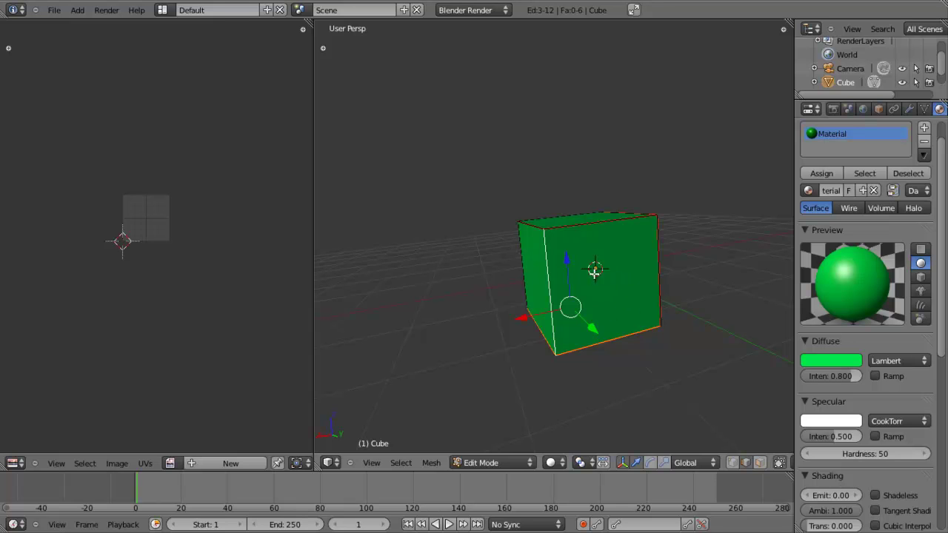
Step: Examine the marked seams on the cube's top, side and bottom edges from all around
{"action": "mouse_move", "coordinate": [598, 265]}
{"action": "middle_mouse_down"}
{"action": "mouse_move", "coordinate": [510, 283]}
{"action": "mouse_move", "coordinate": [498, 247]}
{"action": "mouse_move", "coordinate": [656, 297]}
{"action": "mouse_move", "coordinate": [670, 266]}
{"action": "mouse_move", "coordinate": [643, 220]}
{"action": "mouse_move", "coordinate": [565, 233]}
{"action": "mouse_move", "coordinate": [637, 288]}
{"action": "mouse_move", "coordinate": [690, 266]}
{"action": "mouse_move", "coordinate": [621, 291]}
{"action": "mouse_move", "coordinate": [656, 271]}
{"action": "mouse_move", "coordinate": [568, 268]}
{"action": "mouse_move", "coordinate": [585, 260]}
{"action": "middle_mouse_up"}
{"action": "right_click", "coordinate": [570, 225]}
{"action": "middle_click_drag", "start_coordinate": [524, 308], "coordinate": [560, 308]}
{"action": "middle_click_drag", "start_coordinate": [522, 269], "coordinate": [528, 323]}
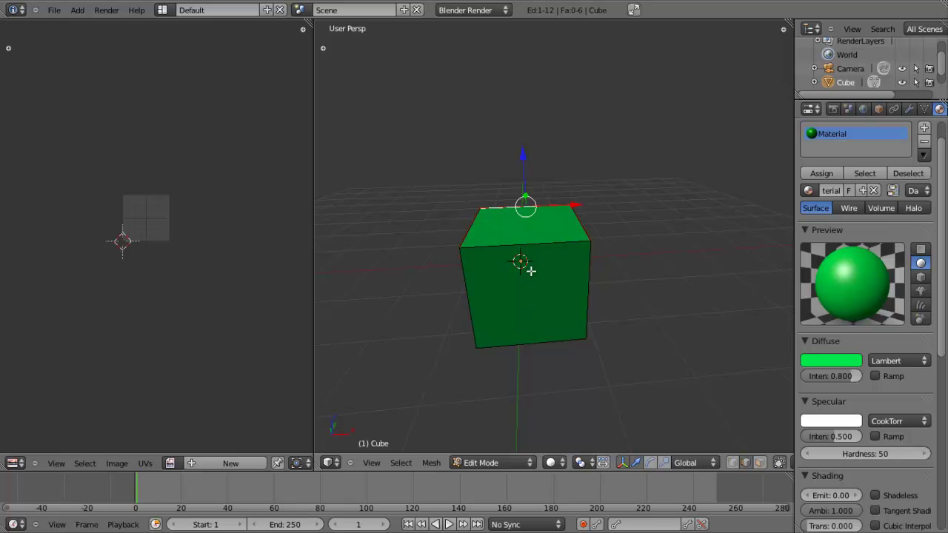
{"action": "middle_click_drag", "start_coordinate": [537, 270], "coordinate": [482, 277]}
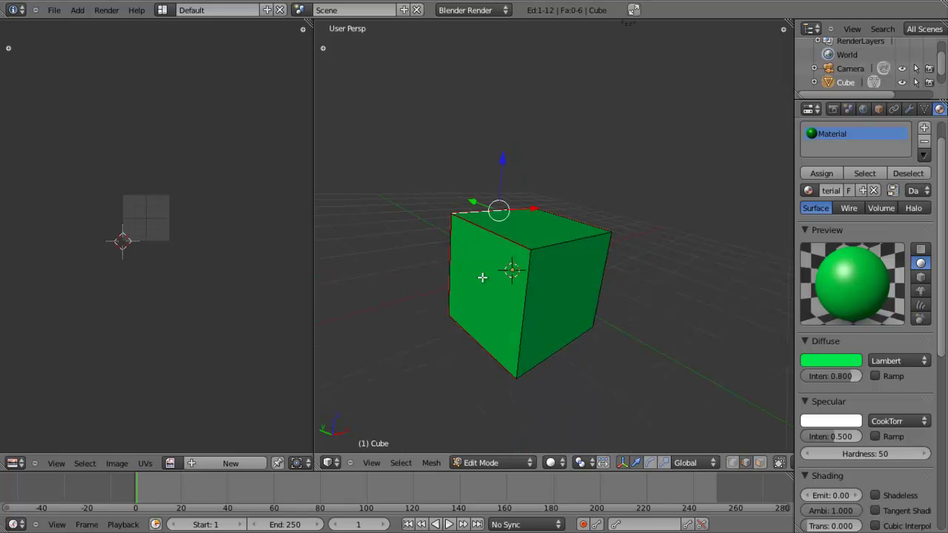
{"action": "middle_click_drag", "start_coordinate": [589, 290], "coordinate": [545, 169]}
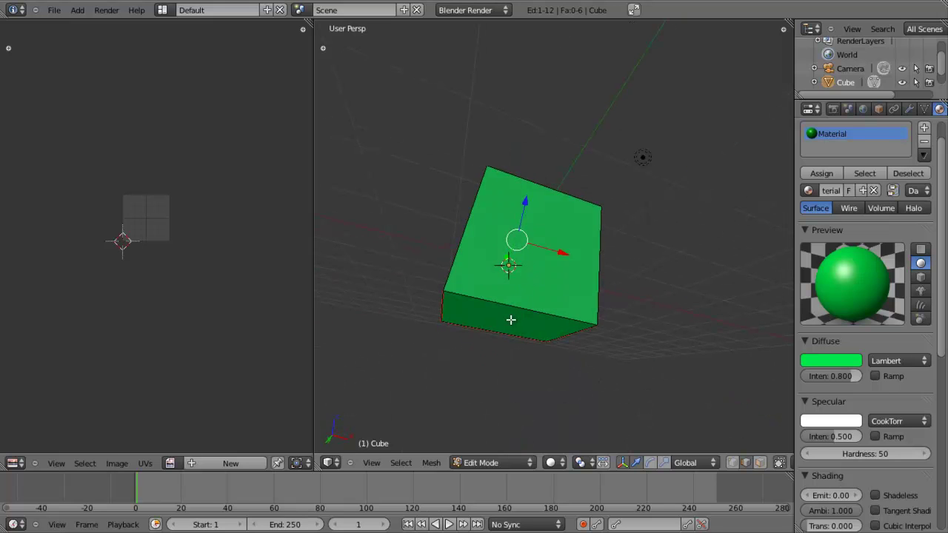
{"action": "middle_click_drag", "start_coordinate": [520, 283], "coordinate": [650, 258]}
{"action": "middle_click_drag", "start_coordinate": [521, 284], "coordinate": [641, 275]}
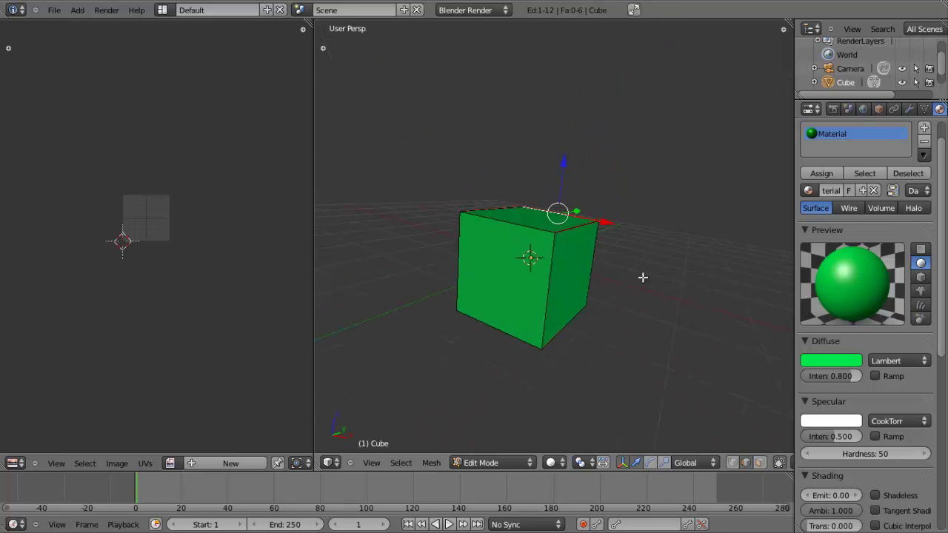
Step: Select the whole cube and unwrap its UVs along the marked seams
{"action": "middle_click_drag", "start_coordinate": [548, 260], "coordinate": [518, 298]}
{"action": "middle_click_drag", "start_coordinate": [601, 162], "coordinate": [482, 281]}
{"action": "key", "text": "a"}
{"action": "key", "text": "u"}
{"action": "left_click", "coordinate": [504, 273]}
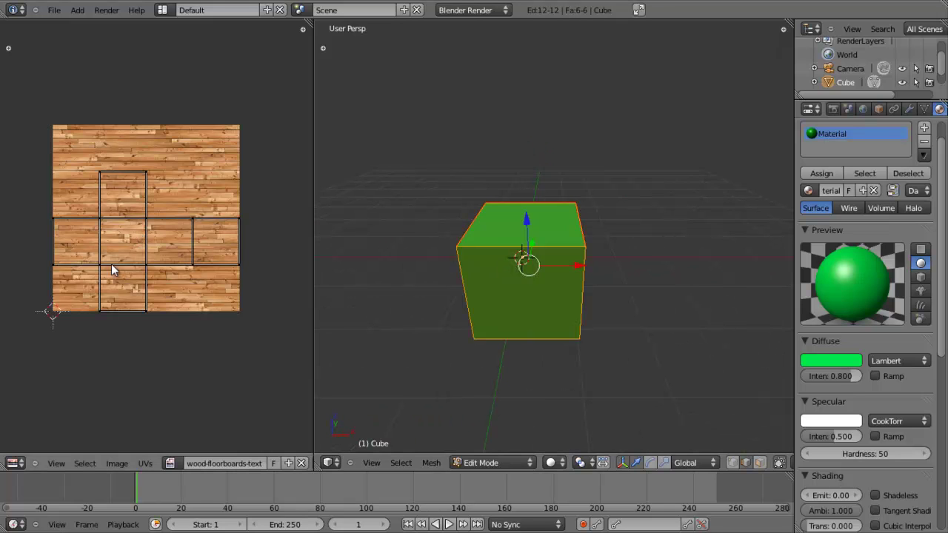
Step: Examine how the unwrapped faces lie on the floorboards image, deselecting and reselecting the whole cube
{"action": "middle_click_drag", "start_coordinate": [153, 211], "coordinate": [165, 197]}
{"action": "mouse_move", "coordinate": [179, 232]}
{"action": "middle_mouse_down"}
{"action": "mouse_move", "coordinate": [174, 205]}
{"action": "mouse_move", "coordinate": [175, 225]}
{"action": "middle_mouse_up"}
{"action": "scroll", "coordinate": [172, 208], "scroll_direction": "up", "scroll_amount": 1}
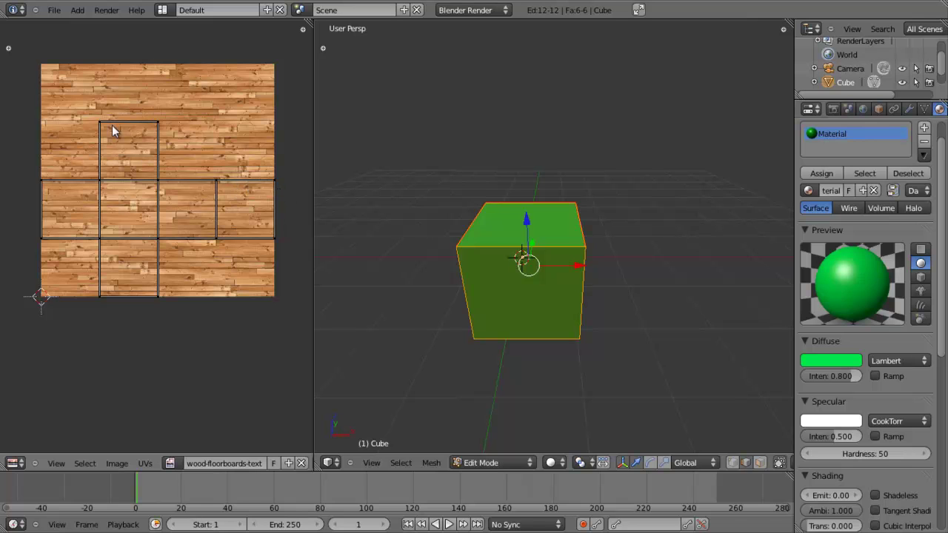
{"action": "mouse_move", "coordinate": [527, 278]}
{"action": "middle_mouse_down"}
{"action": "mouse_move", "coordinate": [562, 319]}
{"action": "mouse_move", "coordinate": [523, 283]}
{"action": "middle_mouse_up"}
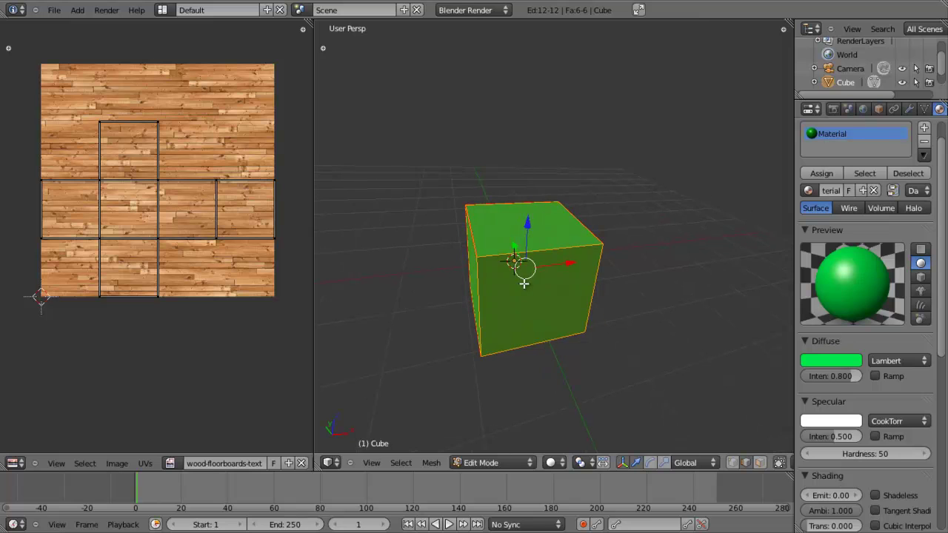
{"action": "scroll", "coordinate": [523, 283], "scroll_direction": "down", "scroll_amount": 2}
{"action": "key", "text": "a"}
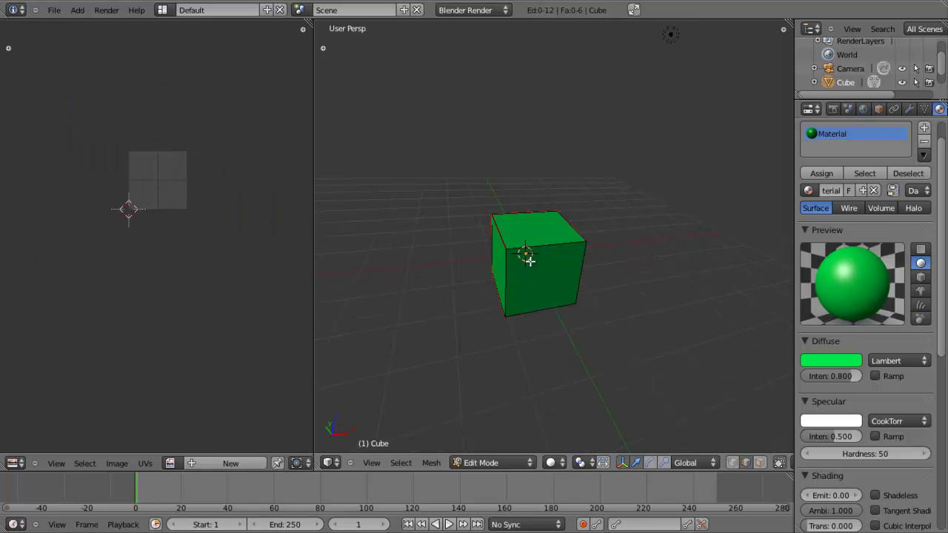
{"action": "key", "text": "a"}
{"action": "middle_click_drag", "start_coordinate": [514, 244], "coordinate": [554, 296]}
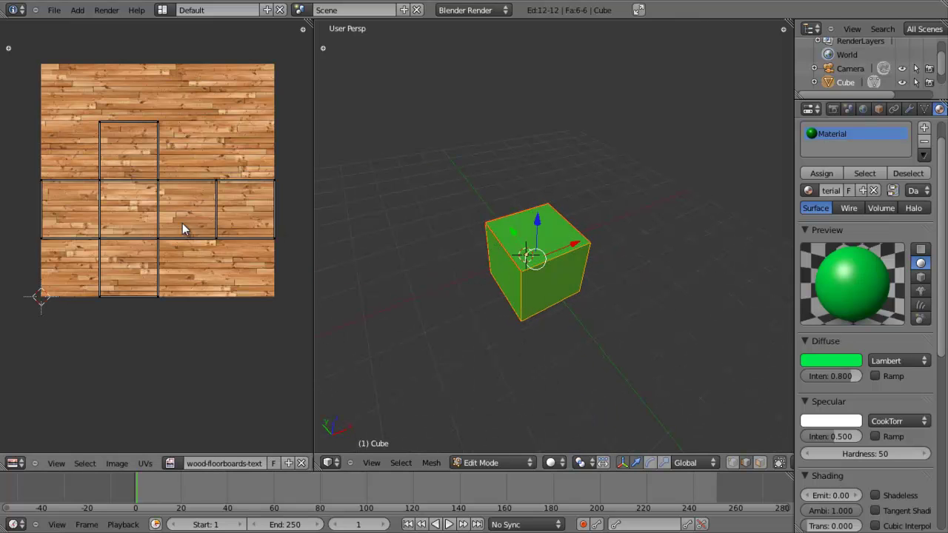
{"action": "middle_click_drag", "start_coordinate": [617, 281], "coordinate": [610, 272]}
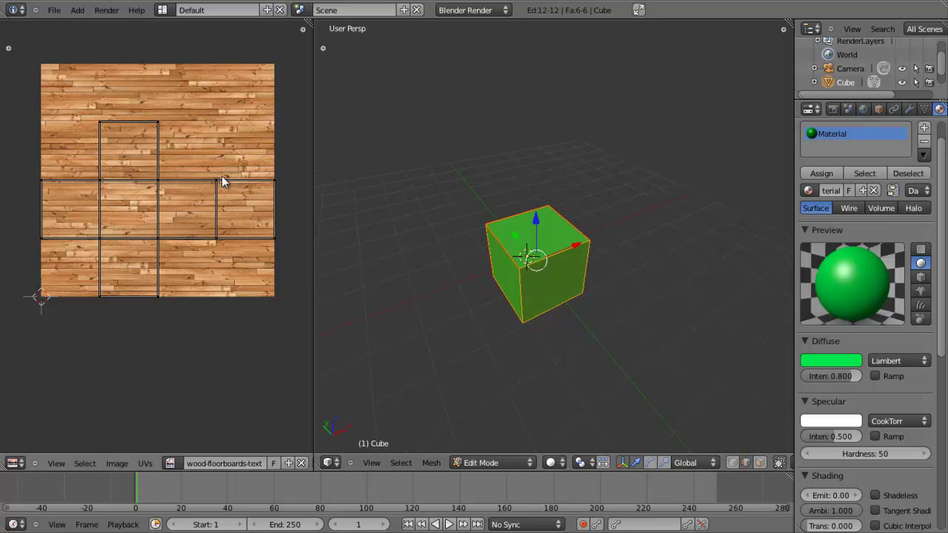
Step: Select all UVs in the image editor and set the 3D view's viewport shading to Textured
{"action": "key", "text": "a"}
{"action": "middle_click_drag", "start_coordinate": [511, 302], "coordinate": [511, 248]}
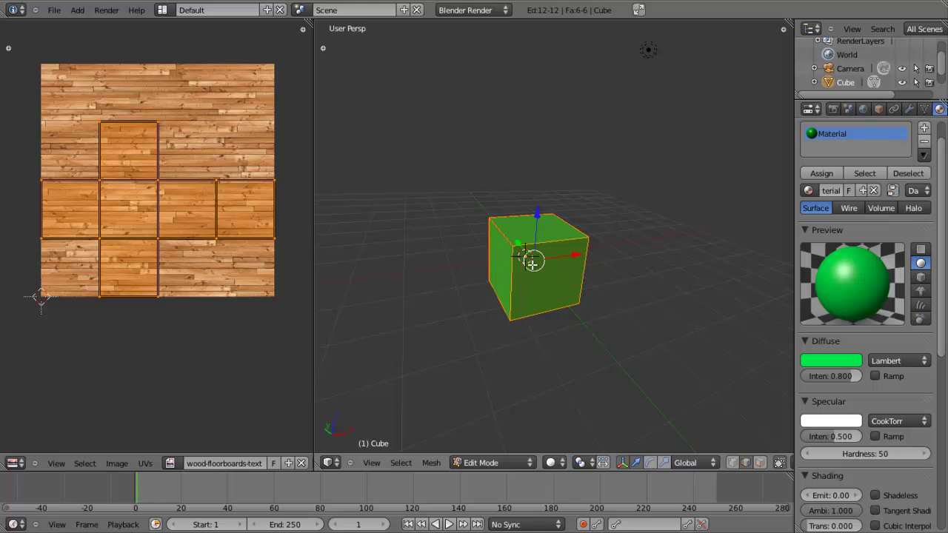
{"action": "middle_click_drag", "start_coordinate": [477, 259], "coordinate": [481, 290]}
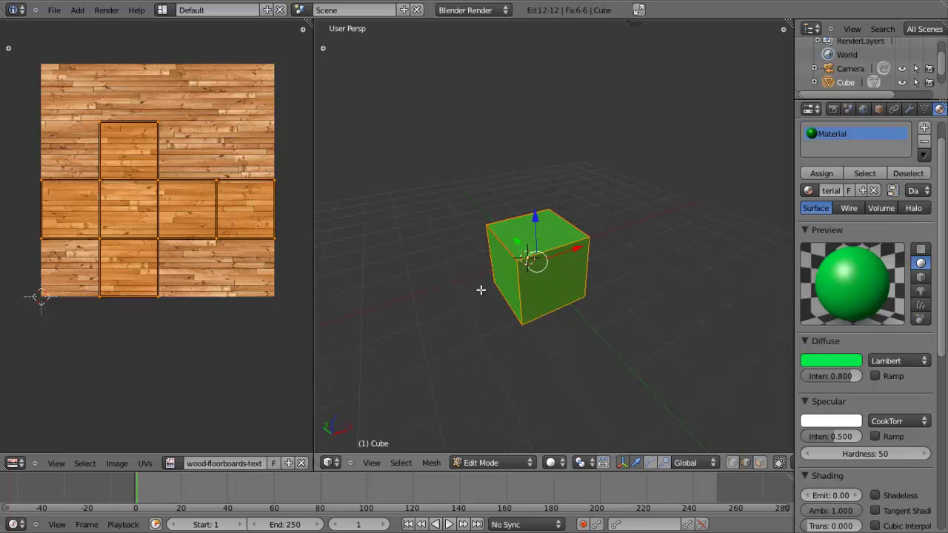
{"action": "left_click", "coordinate": [551, 464]}
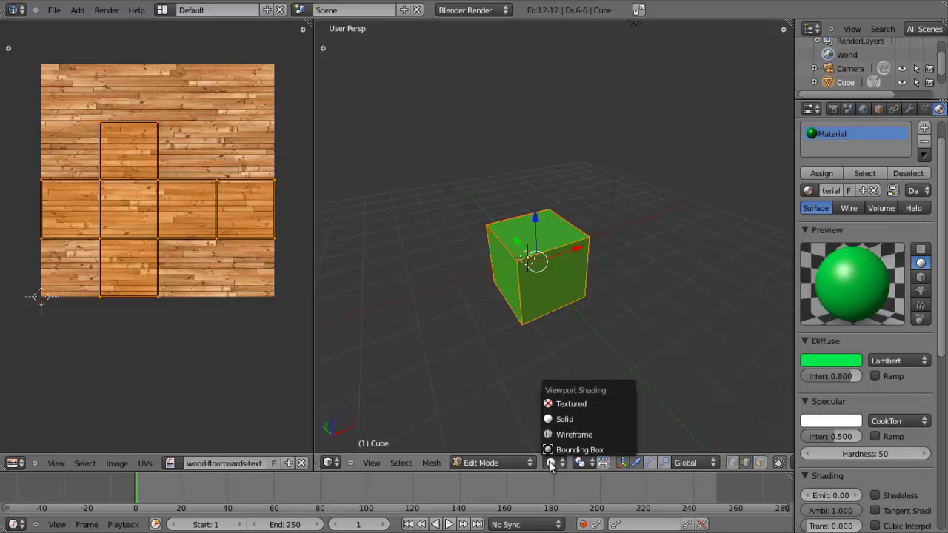
{"action": "left_click", "coordinate": [559, 405]}
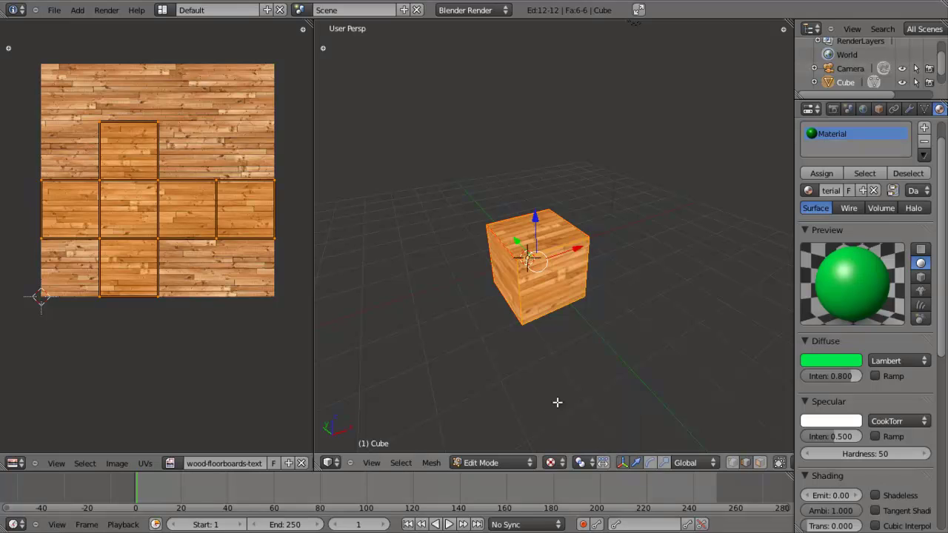
{"action": "scroll", "coordinate": [532, 304], "scroll_direction": "up", "scroll_amount": 3}
{"action": "middle_click_drag", "start_coordinate": [610, 319], "coordinate": [377, 318]}
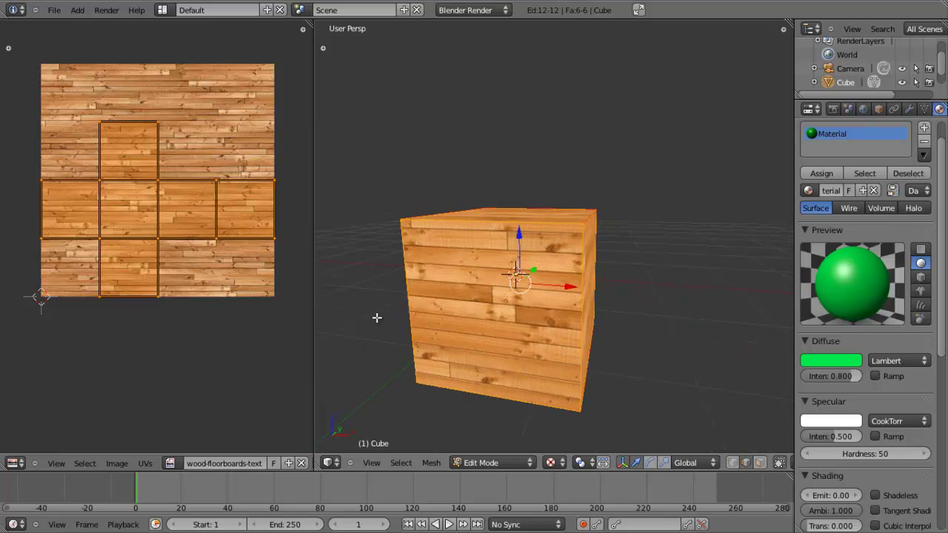
Step: Try moving one corner vertex of the UV layout's central face to distort the texture, and undo the move
{"action": "scroll", "coordinate": [294, 279], "scroll_direction": "up", "scroll_amount": 1}
{"action": "middle_click_drag", "start_coordinate": [370, 275], "coordinate": [238, 194]}
{"action": "right_click", "coordinate": [142, 236]}
{"action": "middle_click_drag", "start_coordinate": [408, 235], "coordinate": [444, 259]}
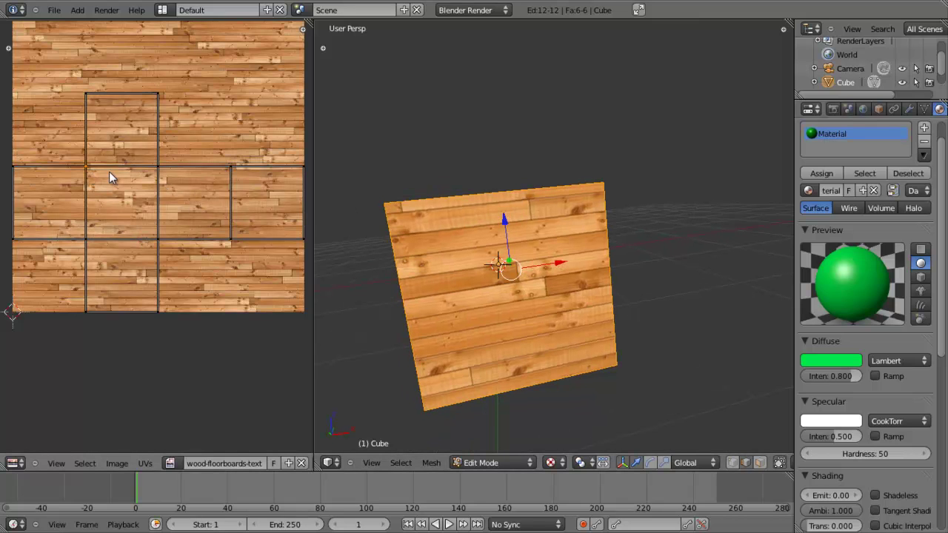
{"action": "key", "text": "g"}
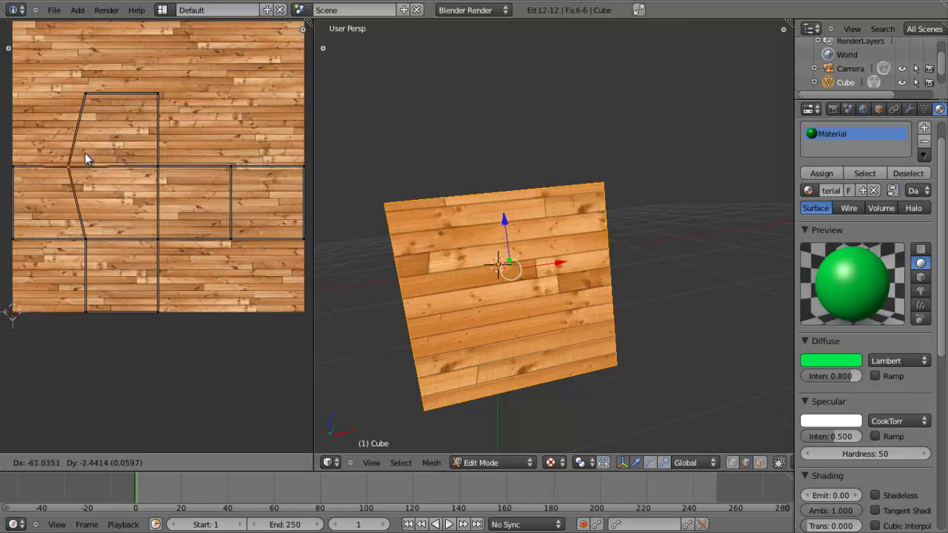
{"action": "left_click", "coordinate": [105, 151]}
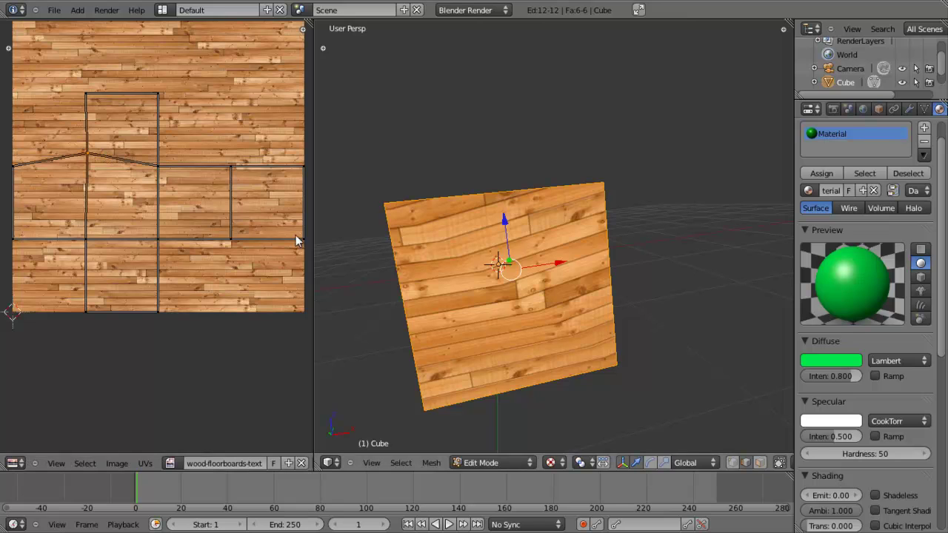
{"action": "key", "text": "ctrl+z"}
Step: Compare the UV layout on the floorboards image with the texture on the cube's side and top faces
{"action": "scroll", "coordinate": [122, 177], "scroll_direction": "up", "scroll_amount": 1}
{"action": "scroll", "coordinate": [150, 202], "scroll_direction": "up", "scroll_amount": 6}
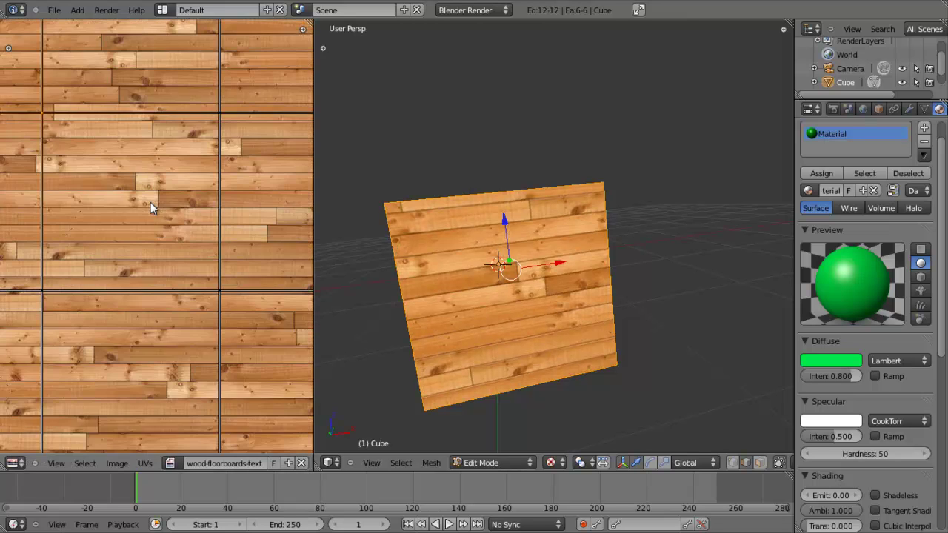
{"action": "scroll", "coordinate": [194, 238], "scroll_direction": "down", "scroll_amount": 1}
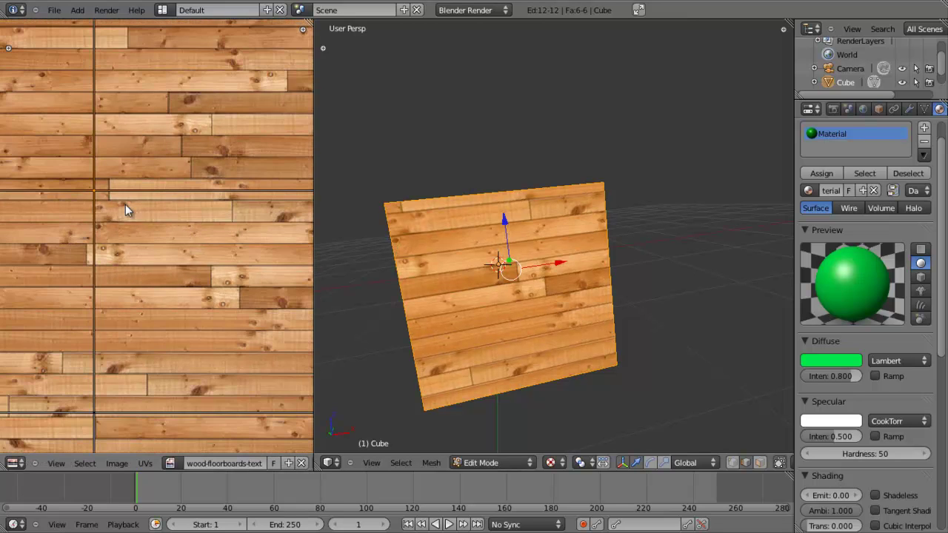
{"action": "middle_click_drag", "start_coordinate": [432, 239], "coordinate": [445, 227]}
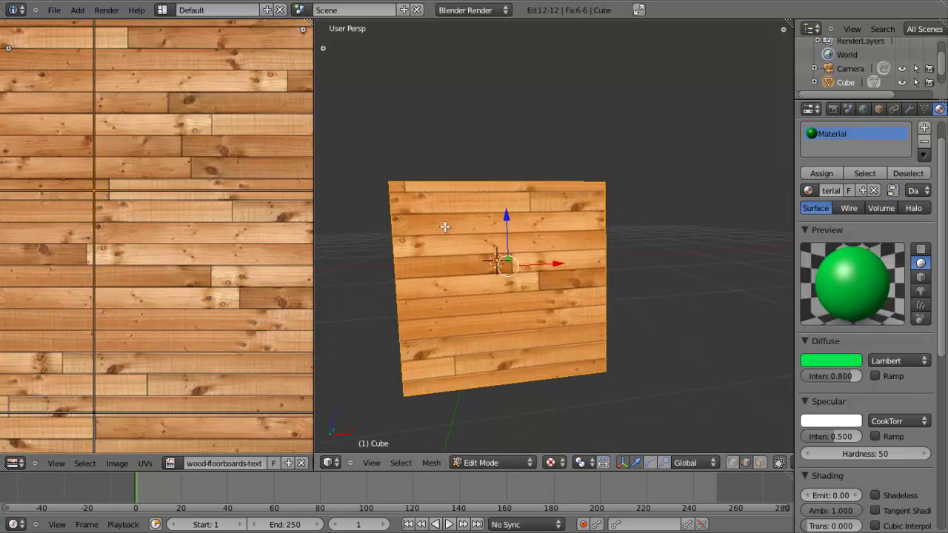
{"action": "key", "text": "a"}
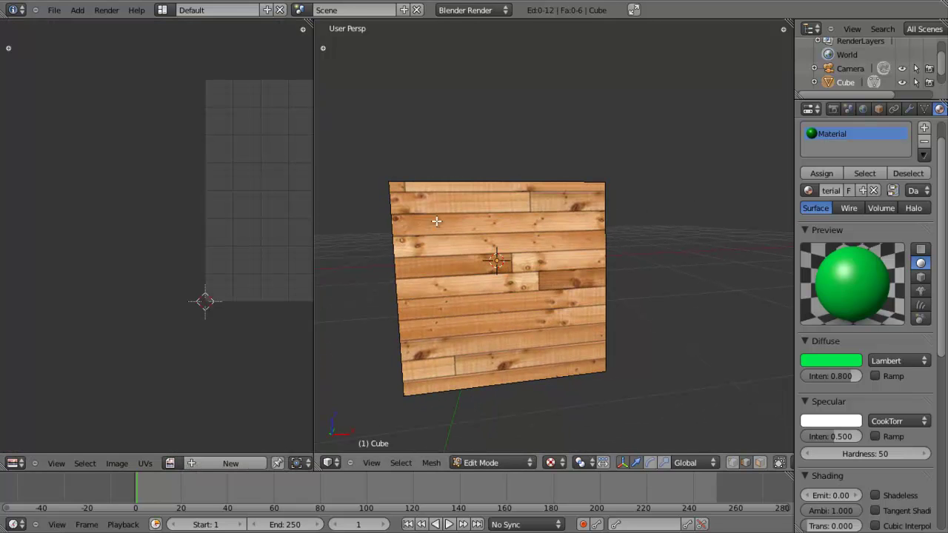
{"action": "key", "text": "a"}
{"action": "scroll", "coordinate": [164, 253], "scroll_direction": "down", "scroll_amount": 4}
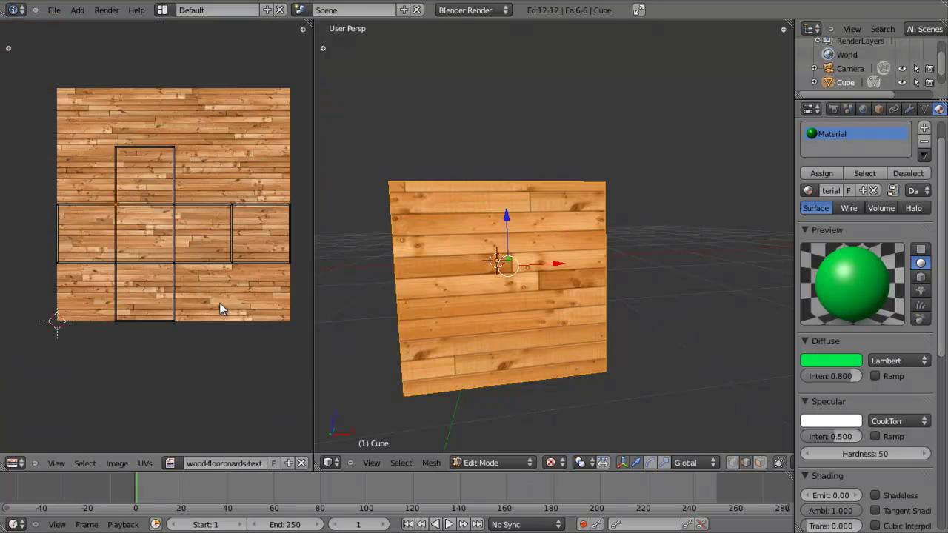
{"action": "middle_click_drag", "start_coordinate": [437, 244], "coordinate": [522, 208]}
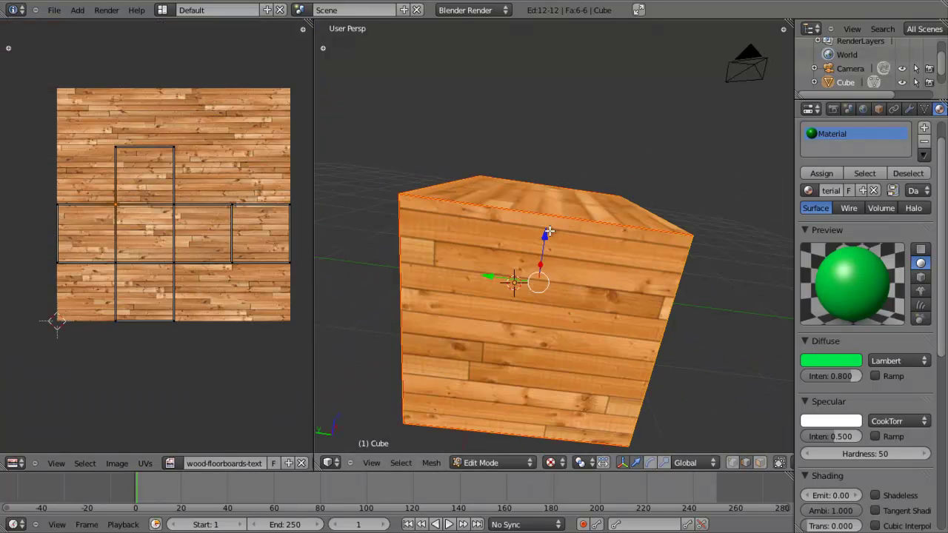
{"action": "scroll", "coordinate": [466, 196], "scroll_direction": "down", "scroll_amount": 4}
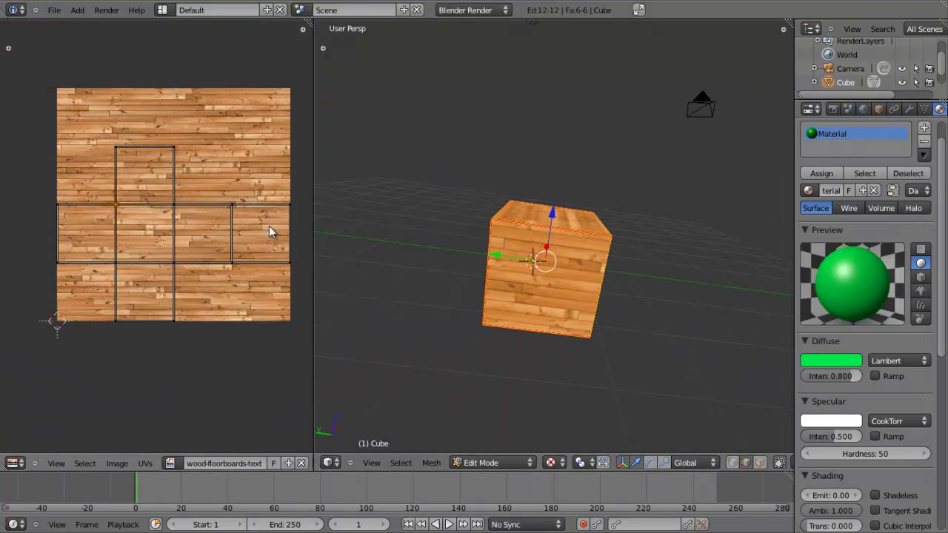
Step: Try moving the upper UV vertex shared by the last two faces of the layout's horizontal row, and cancel the move
{"action": "middle_click_drag", "start_coordinate": [552, 236], "coordinate": [519, 234]}
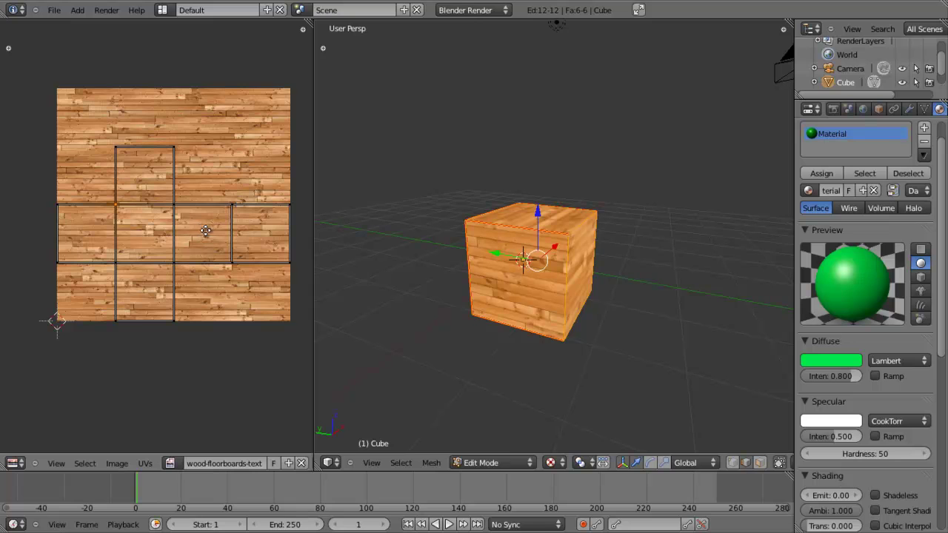
{"action": "scroll", "coordinate": [204, 272], "scroll_direction": "up", "scroll_amount": 3}
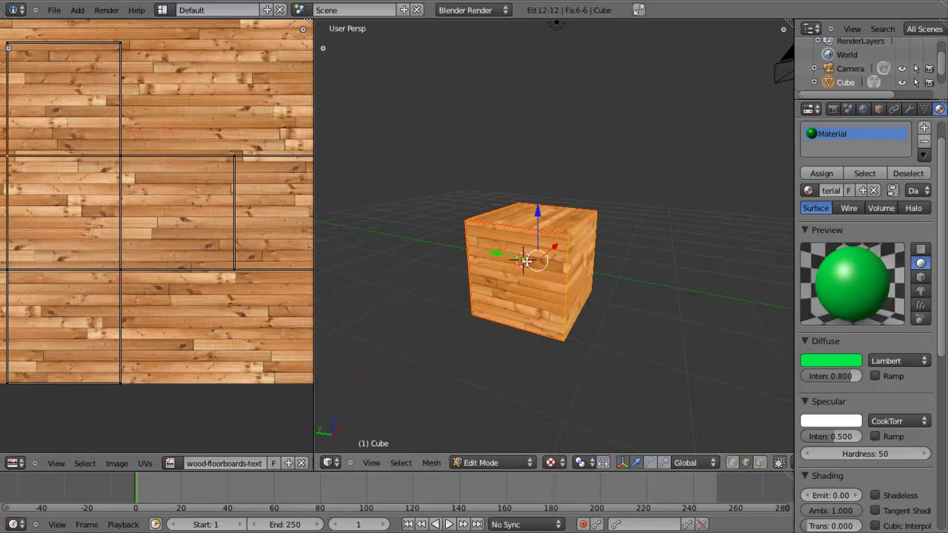
{"action": "scroll", "coordinate": [520, 274], "scroll_direction": "down", "scroll_amount": 4}
{"action": "scroll", "coordinate": [535, 263], "scroll_direction": "up", "scroll_amount": 4}
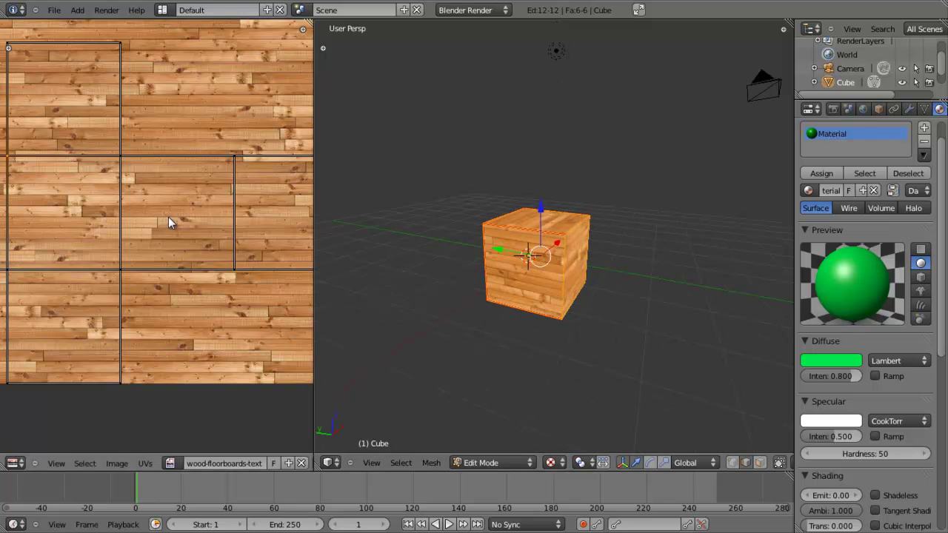
{"action": "scroll", "coordinate": [170, 218], "scroll_direction": "down", "scroll_amount": 3}
{"action": "scroll", "coordinate": [214, 175], "scroll_direction": "up", "scroll_amount": 4}
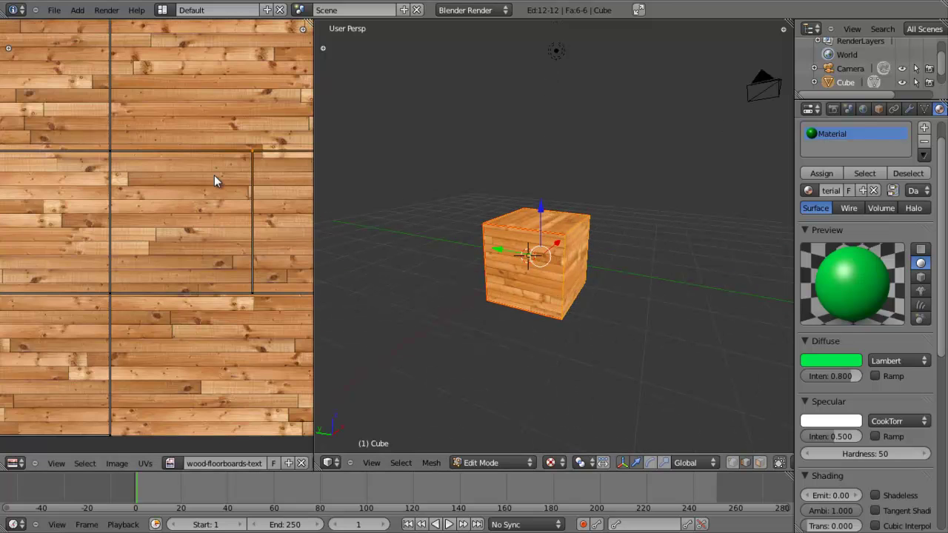
{"action": "scroll", "coordinate": [230, 155], "scroll_direction": "down", "scroll_amount": 2}
{"action": "key", "text": "g"}
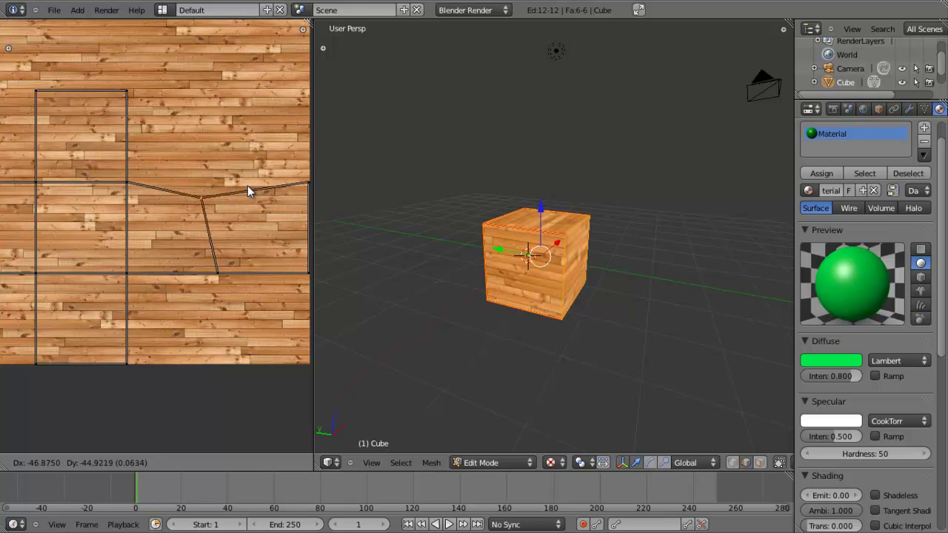
{"action": "right_click", "coordinate": [246, 188]}
Step: Try moving the upper-right vertex of the UV layout's central face sideways into the face, and undo the move
{"action": "middle_click_drag", "start_coordinate": [360, 220], "coordinate": [449, 258]}
{"action": "scroll", "coordinate": [466, 252], "scroll_direction": "up", "scroll_amount": 4}
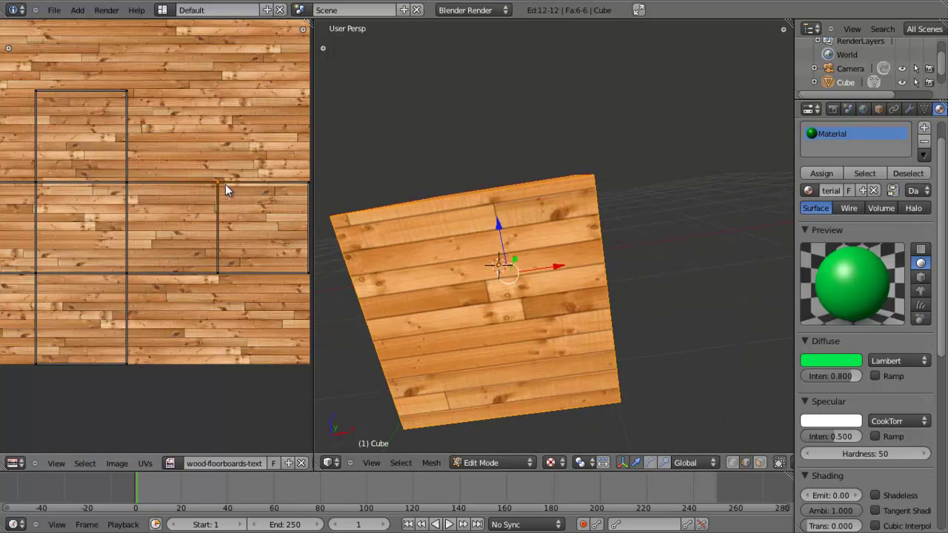
{"action": "right_click", "coordinate": [119, 185]}
{"action": "key", "text": "g"}
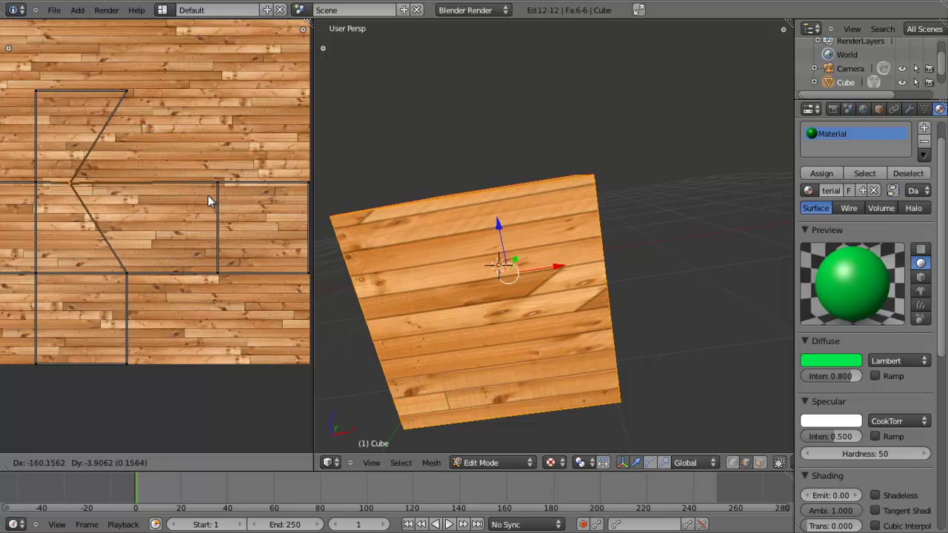
{"action": "left_click", "coordinate": [253, 217]}
{"action": "key", "text": "ctrl+z"}
{"action": "scroll", "coordinate": [259, 219], "scroll_direction": "down", "scroll_amount": 1}
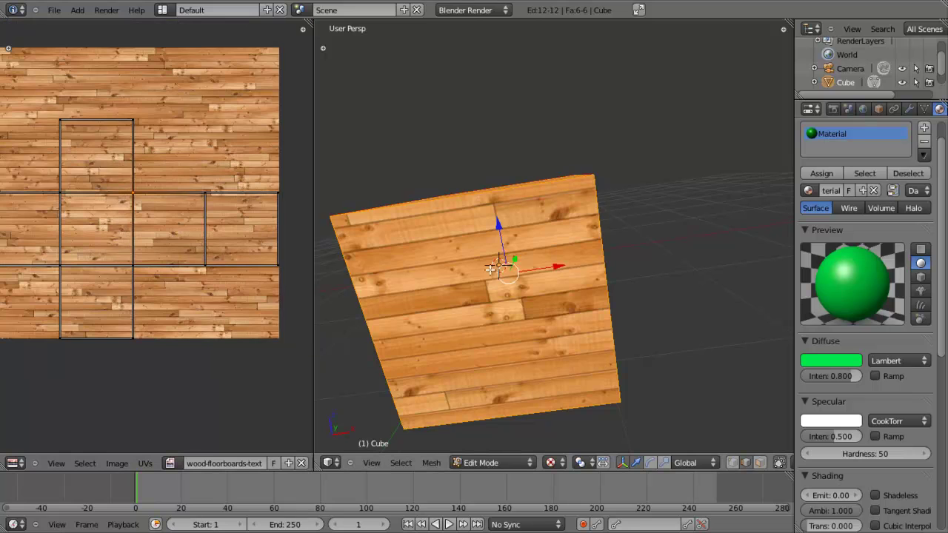
Step: Compare the floorboards on the cube's side and top faces with the matching faces of the UV layout
{"action": "scroll", "coordinate": [356, 214], "scroll_direction": "down", "scroll_amount": 1}
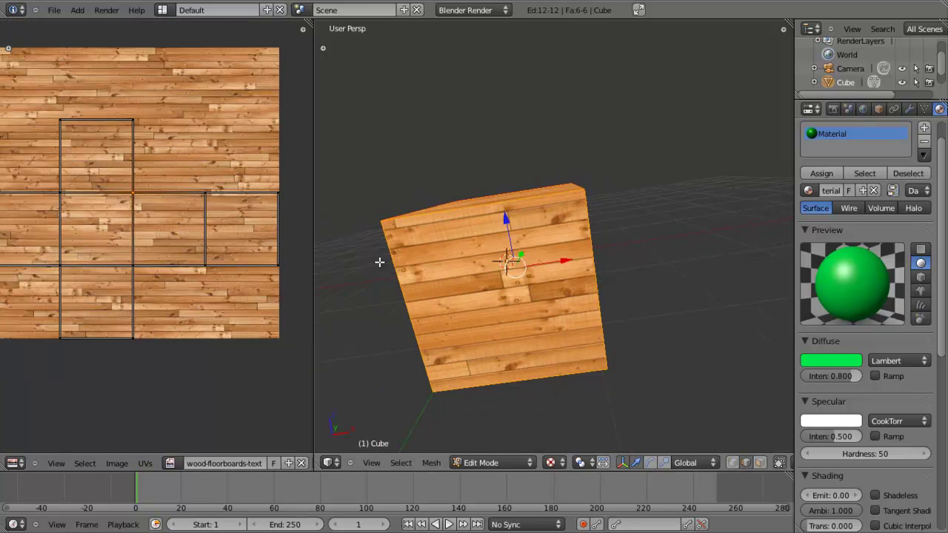
{"action": "mouse_move", "coordinate": [483, 230]}
{"action": "middle_mouse_down"}
{"action": "mouse_move", "coordinate": [518, 215]}
{"action": "mouse_move", "coordinate": [496, 224]}
{"action": "middle_mouse_up"}
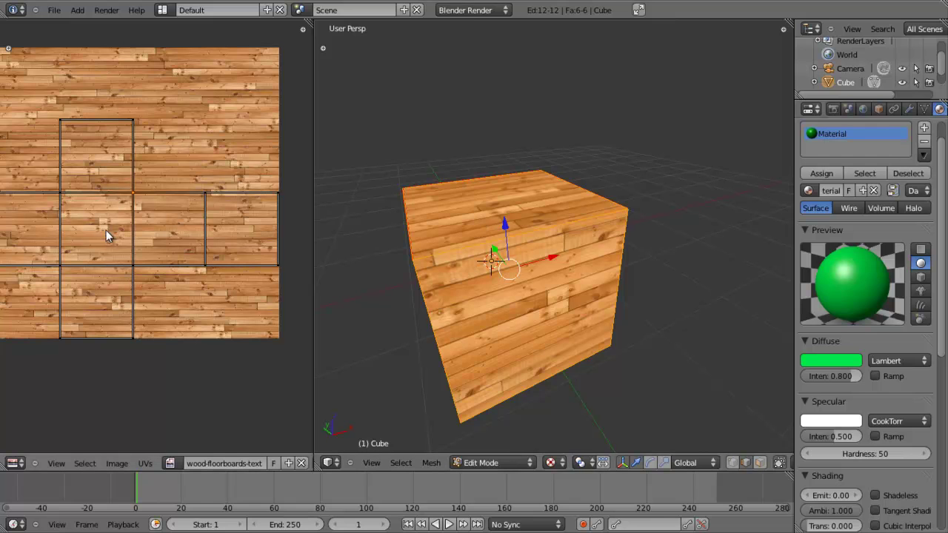
{"action": "scroll", "coordinate": [495, 221], "scroll_direction": "down", "scroll_amount": 3}
{"action": "middle_click_drag", "start_coordinate": [494, 221], "coordinate": [583, 237]}
{"action": "scroll", "coordinate": [483, 227], "scroll_direction": "up", "scroll_amount": 3}
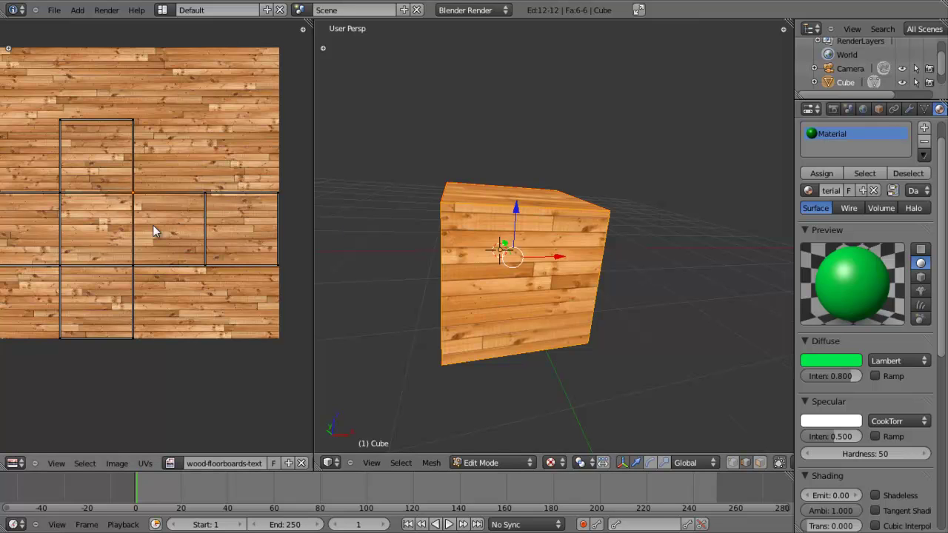
Step: Move the upper-left vertex of the UV layout's central face diagonally inward, close to the face's opposite corner
{"action": "scroll", "coordinate": [61, 187], "scroll_direction": "down", "scroll_amount": 1}
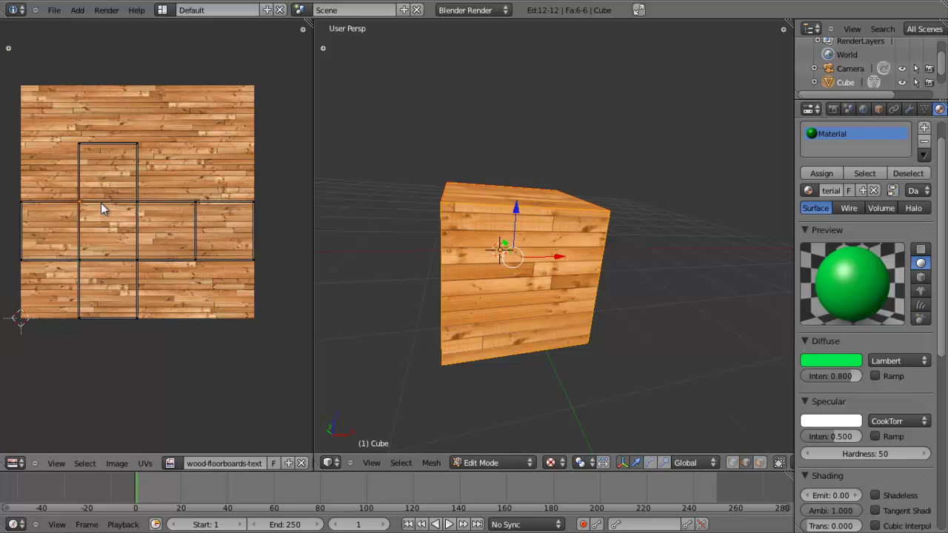
{"action": "key", "text": "g"}
{"action": "left_click", "coordinate": [116, 274]}
{"action": "middle_click_drag", "start_coordinate": [459, 222], "coordinate": [486, 229]}
{"action": "scroll", "coordinate": [97, 228], "scroll_direction": "up", "scroll_amount": 2}
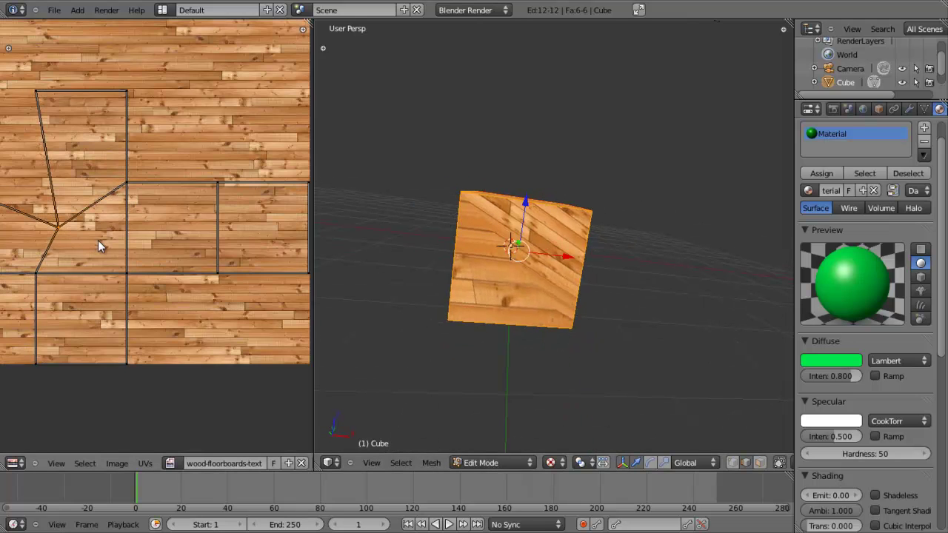
{"action": "scroll", "coordinate": [99, 242], "scroll_direction": "up", "scroll_amount": 1}
{"action": "key", "text": "g"}
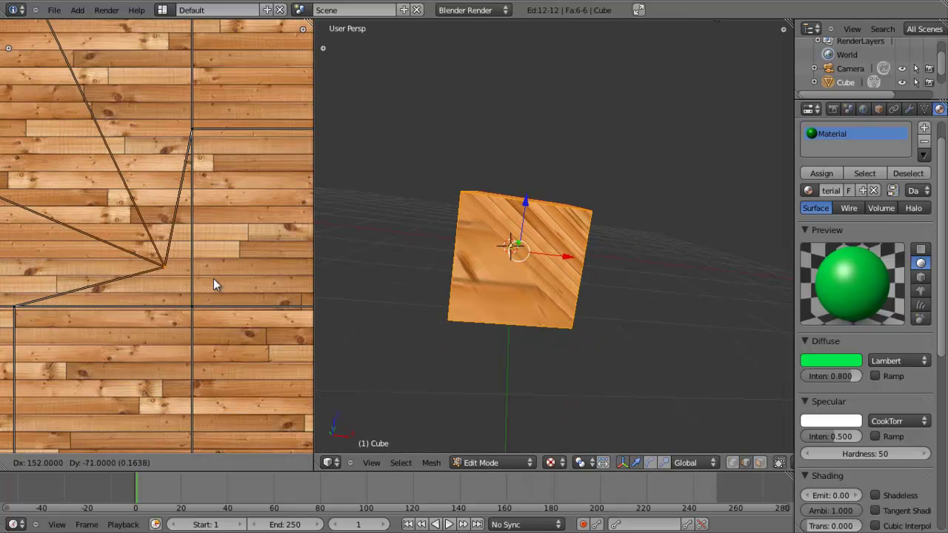
{"action": "left_click", "coordinate": [218, 287]}
Step: Move the displaced UV vertex back to the upper-left corner of the central face
{"action": "scroll", "coordinate": [185, 265], "scroll_direction": "down", "scroll_amount": 2}
{"action": "key", "text": "g"}
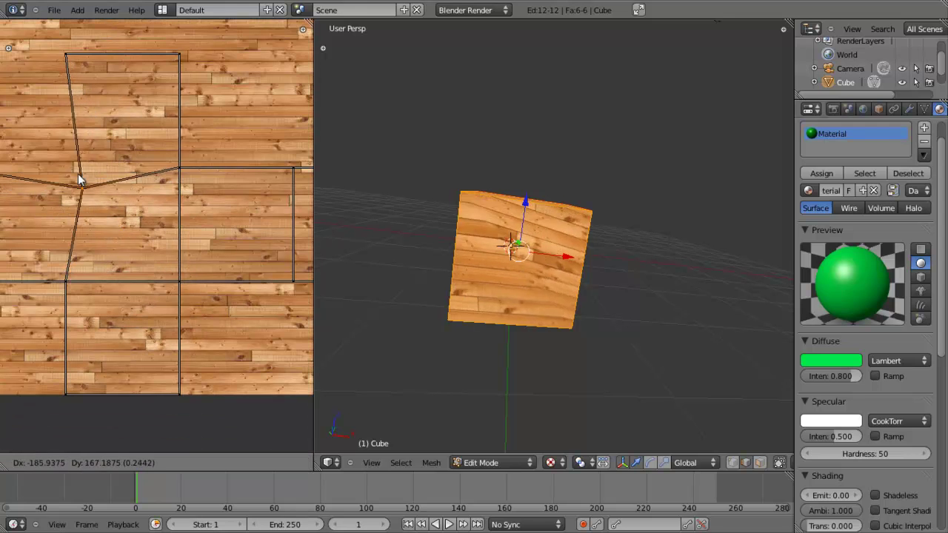
{"action": "right_click", "coordinate": [77, 173]}
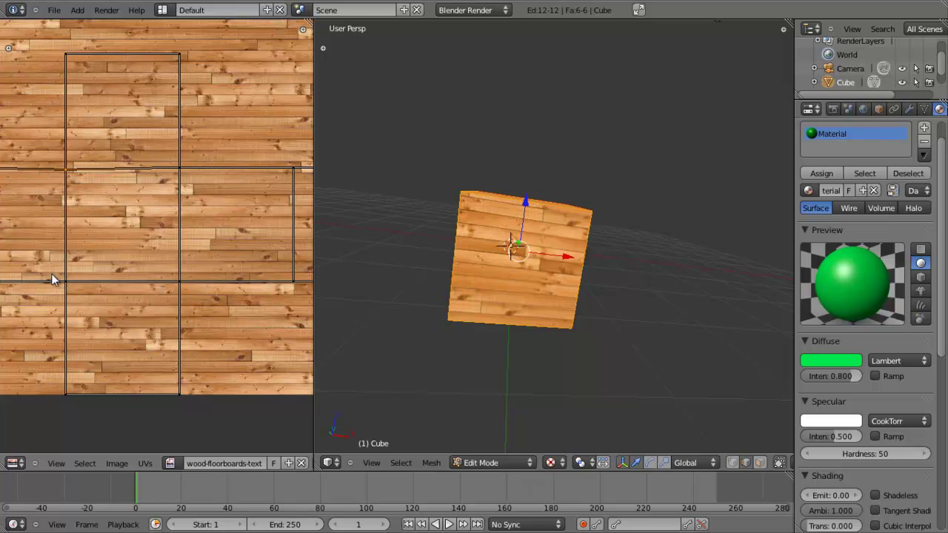
Step: Move the central face's upper-left UV vertex close to its lower-right corner and inspect the stretched texture on the cube
{"action": "key", "text": "g"}
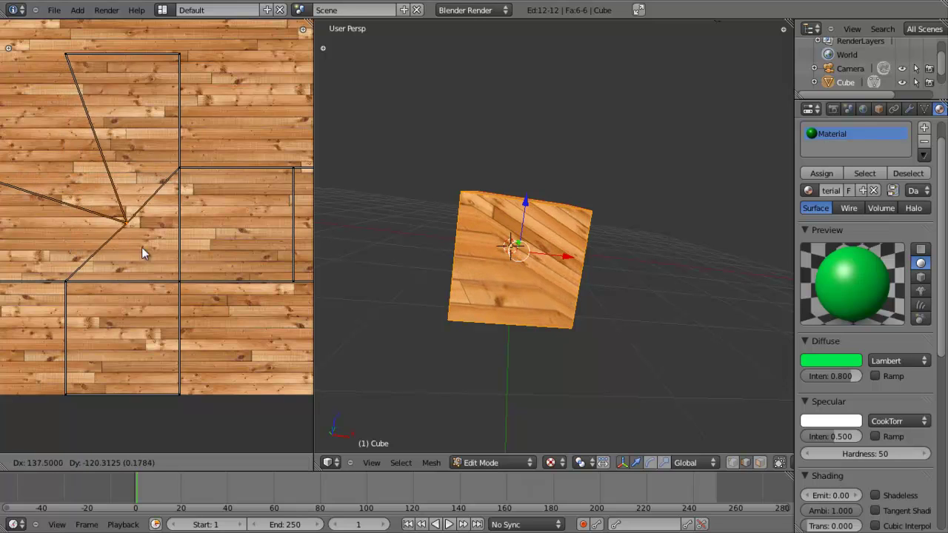
{"action": "left_click", "coordinate": [168, 268]}
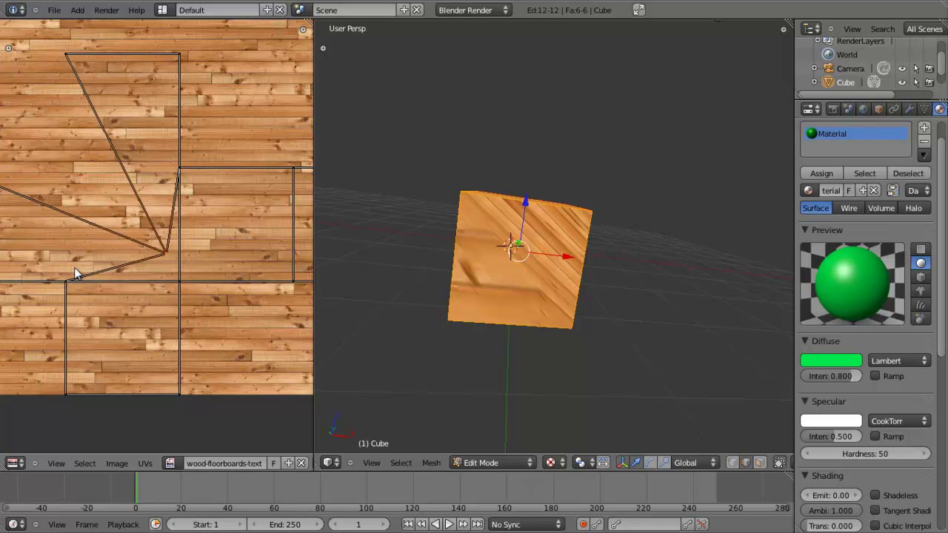
{"action": "scroll", "coordinate": [194, 208], "scroll_direction": "up", "scroll_amount": 1}
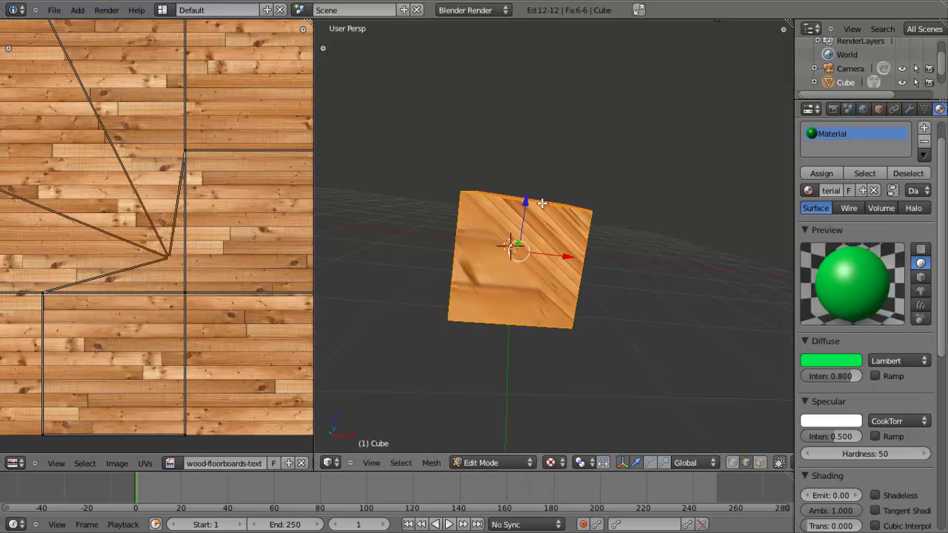
{"action": "scroll", "coordinate": [542, 206], "scroll_direction": "up", "scroll_amount": 4}
{"action": "middle_click_drag", "start_coordinate": [621, 234], "coordinate": [615, 156]}
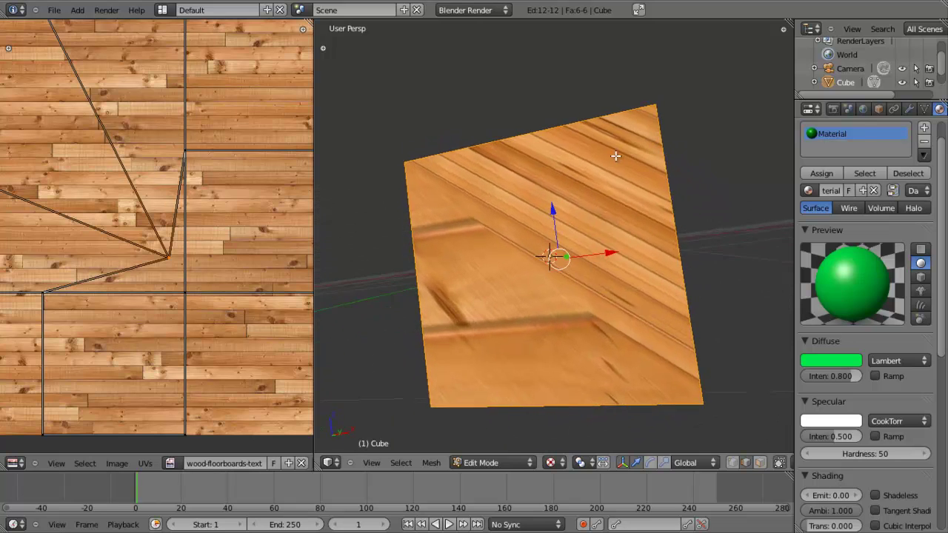
{"action": "scroll", "coordinate": [614, 163], "scroll_direction": "down", "scroll_amount": 3}
{"action": "middle_click_drag", "start_coordinate": [569, 211], "coordinate": [541, 220]}
{"action": "scroll", "coordinate": [624, 167], "scroll_direction": "up", "scroll_amount": 3}
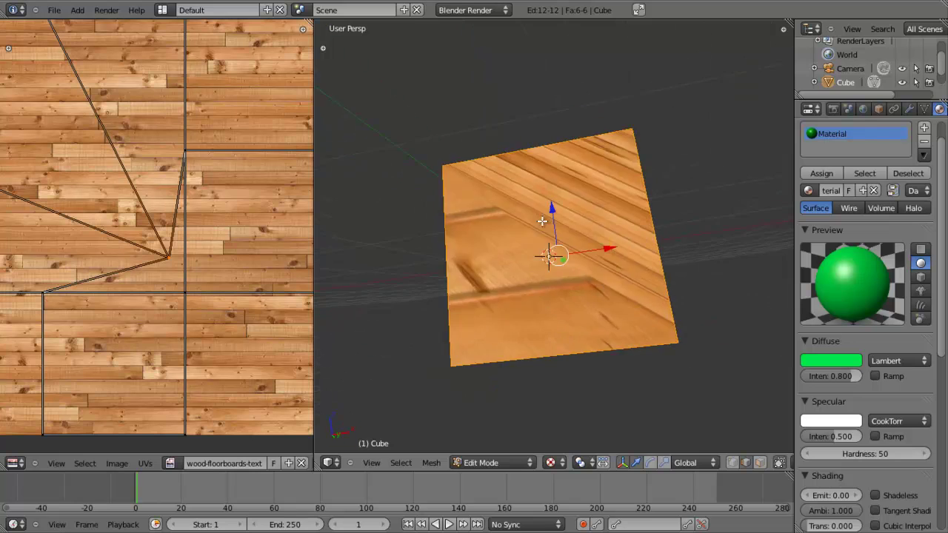
Step: Move the same UV vertex further, past the central face's lower-right corner, so that the face folds over itself
{"action": "scroll", "coordinate": [542, 220], "scroll_direction": "down", "scroll_amount": 4}
{"action": "key", "text": "g"}
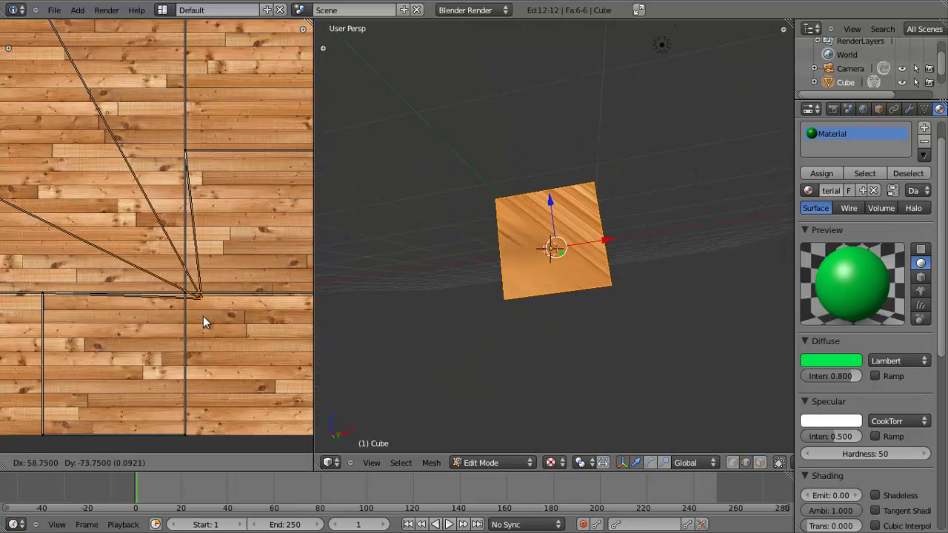
{"action": "left_click", "coordinate": [245, 356]}
Step: Examine up close how the folded UV face distorts the floorboards on the cube, comparing it with the UV layout
{"action": "scroll", "coordinate": [597, 246], "scroll_direction": "down", "scroll_amount": 1}
{"action": "middle_click_drag", "start_coordinate": [597, 245], "coordinate": [479, 218]}
{"action": "scroll", "coordinate": [558, 233], "scroll_direction": "up", "scroll_amount": 6}
{"action": "scroll", "coordinate": [573, 195], "scroll_direction": "up", "scroll_amount": 5}
{"action": "middle_click_drag", "start_coordinate": [573, 195], "coordinate": [528, 218]}
{"action": "scroll", "coordinate": [585, 164], "scroll_direction": "down", "scroll_amount": 5}
{"action": "scroll", "coordinate": [585, 163], "scroll_direction": "up", "scroll_amount": 4}
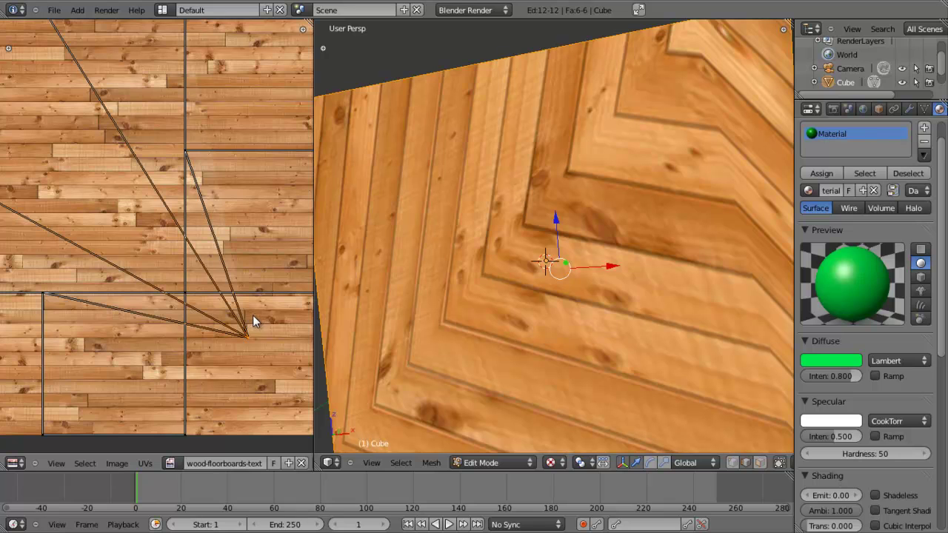
{"action": "scroll", "coordinate": [101, 191], "scroll_direction": "down", "scroll_amount": 4}
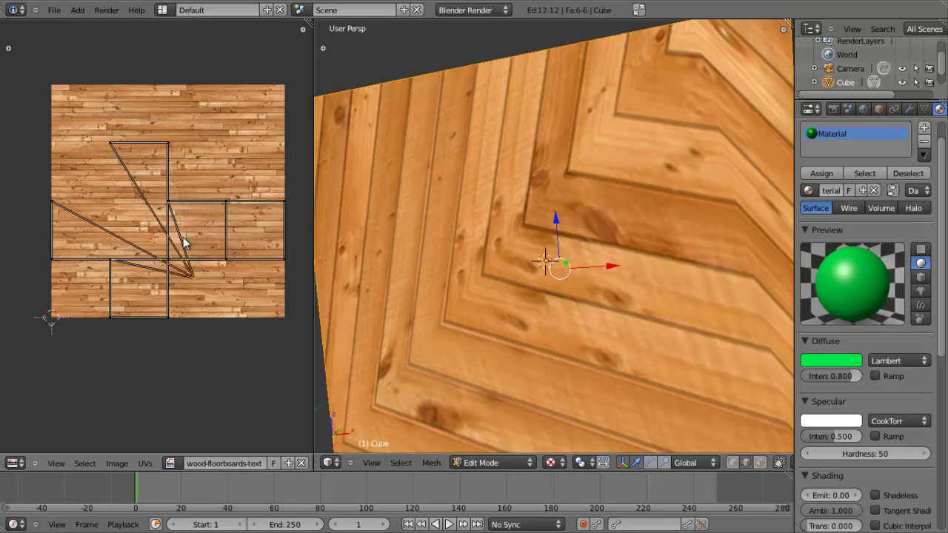
{"action": "scroll", "coordinate": [554, 222], "scroll_direction": "down", "scroll_amount": 6}
{"action": "scroll", "coordinate": [554, 222], "scroll_direction": "up", "scroll_amount": 7}
{"action": "scroll", "coordinate": [554, 222], "scroll_direction": "down", "scroll_amount": 8}
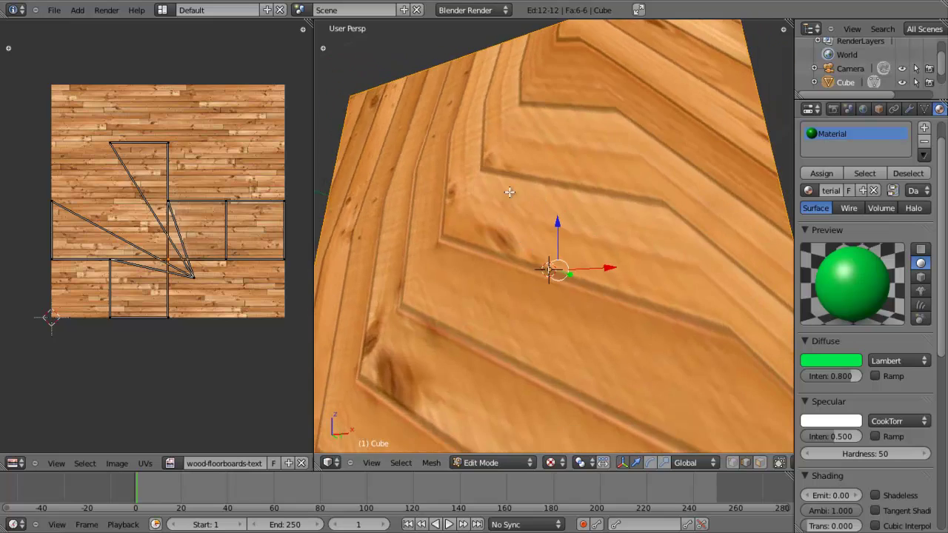
Step: Undo both of the last moves of the central face's upper-left UV vertex
{"action": "scroll", "coordinate": [585, 261], "scroll_direction": "down", "scroll_amount": 4}
{"action": "middle_click_drag", "start_coordinate": [579, 258], "coordinate": [564, 209]}
{"action": "scroll", "coordinate": [564, 209], "scroll_direction": "up", "scroll_amount": 3}
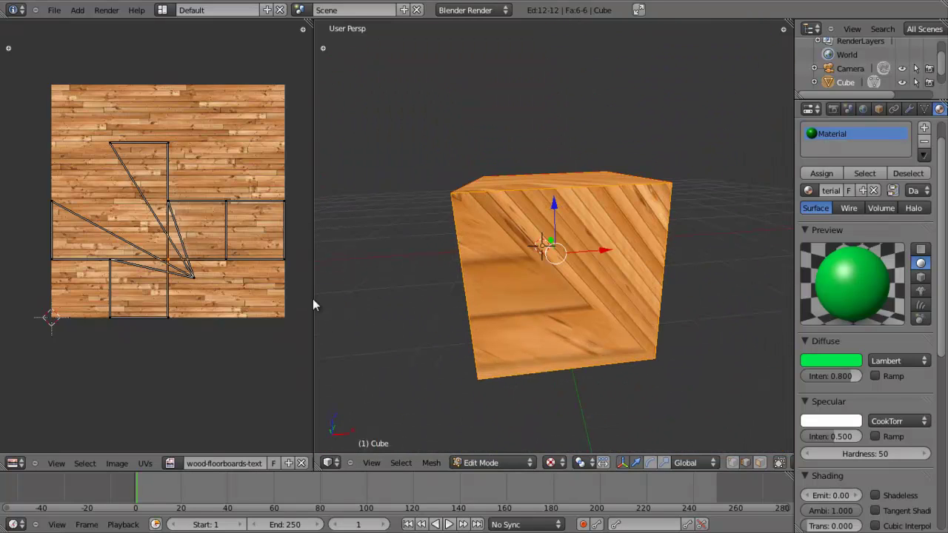
{"action": "key", "text": "ctrl+z"}
{"action": "key", "text": "ctrl+z"}
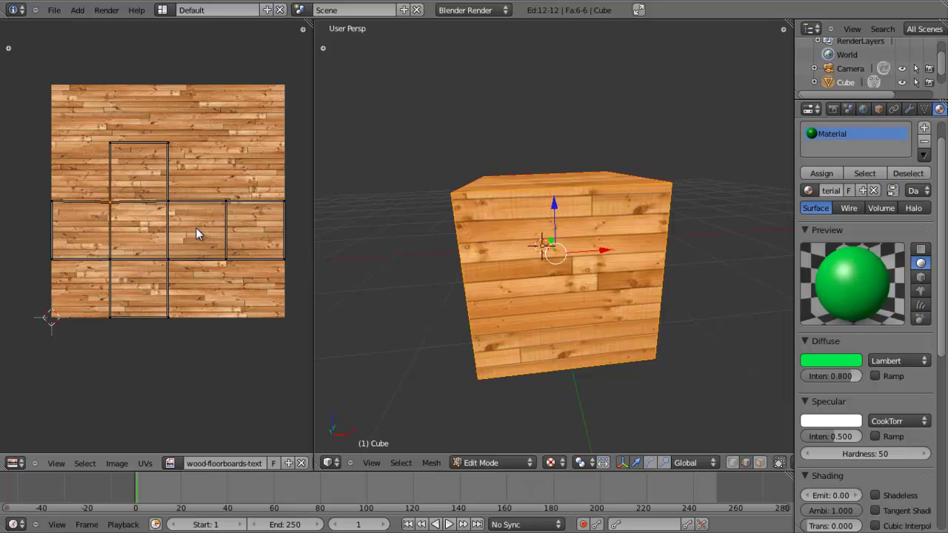
Step: Select the whole UV layout and scale it up until its central face is nearly as large as the floorboards image
{"action": "key", "text": "a"}
{"action": "scroll", "coordinate": [228, 297], "scroll_direction": "down", "scroll_amount": 2}
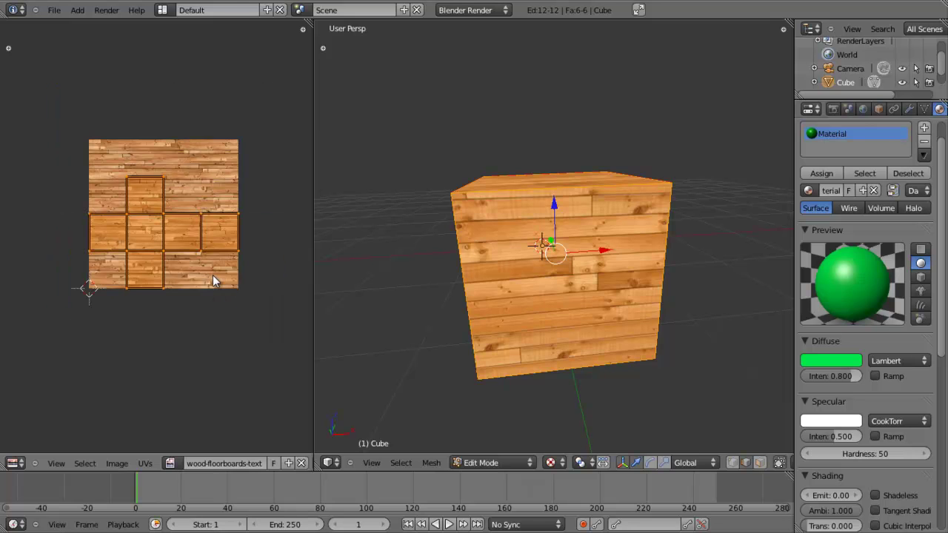
{"action": "key", "text": "s"}
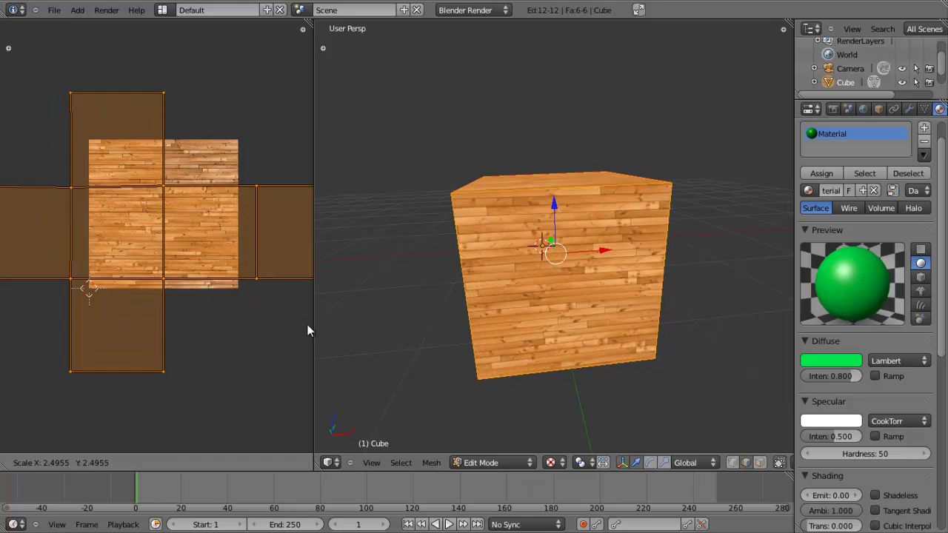
{"action": "left_click", "coordinate": [364, 356]}
{"action": "scroll", "coordinate": [121, 252], "scroll_direction": "up", "scroll_amount": 1}
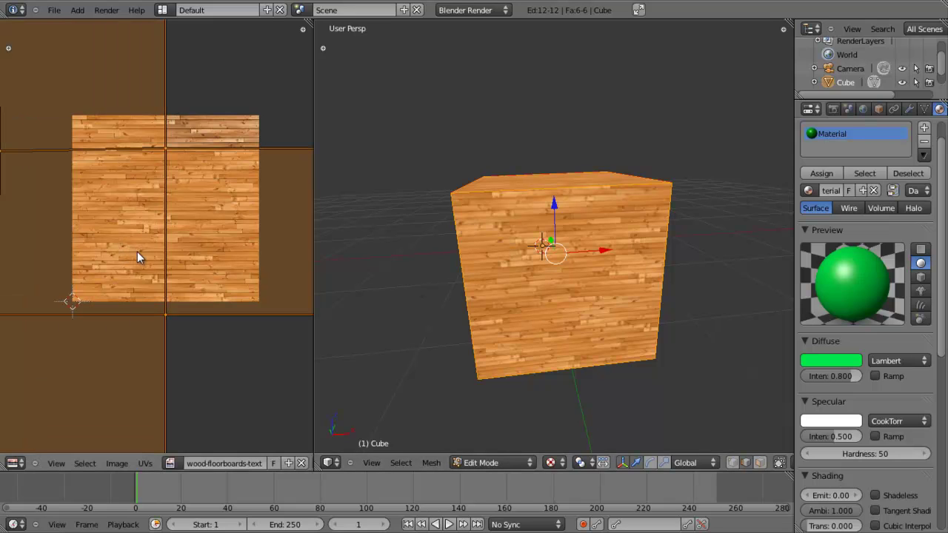
Step: Scale the whole UV layout down to a small cross, each face about one twentieth of the floorboards image's width
{"action": "key", "text": "s"}
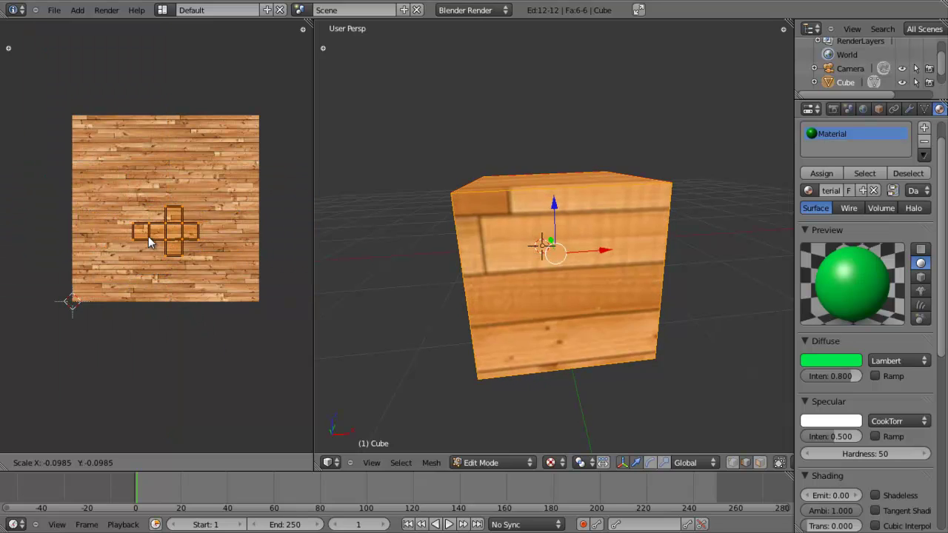
{"action": "left_click", "coordinate": [158, 237]}
{"action": "scroll", "coordinate": [511, 272], "scroll_direction": "up", "scroll_amount": 4}
{"action": "scroll", "coordinate": [531, 277], "scroll_direction": "down", "scroll_amount": 6}
Step: Examine the texture detail on the cube's side face and compare it with the image area under the small UV layout
{"action": "middle_click_drag", "start_coordinate": [531, 277], "coordinate": [472, 268]}
{"action": "scroll", "coordinate": [535, 307], "scroll_direction": "up", "scroll_amount": 3}
{"action": "scroll", "coordinate": [510, 261], "scroll_direction": "up", "scroll_amount": 6}
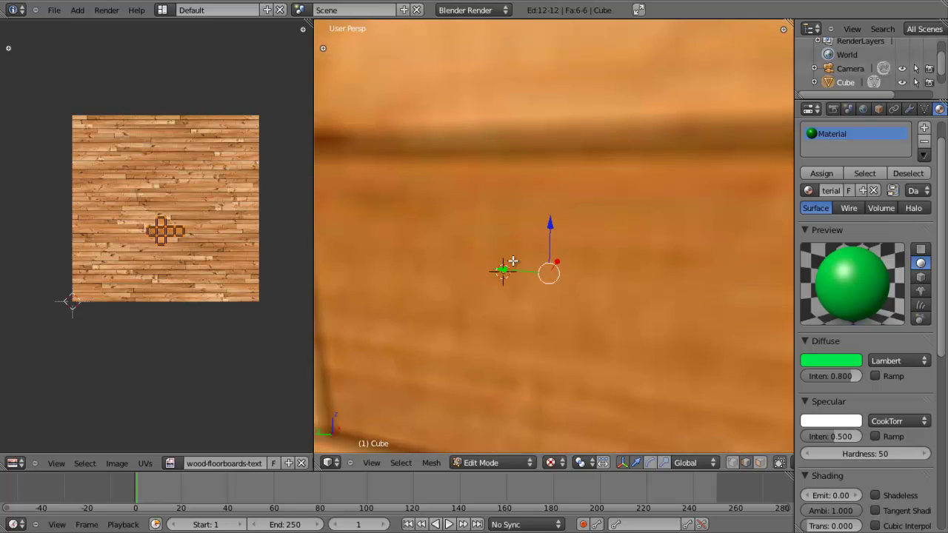
{"action": "scroll", "coordinate": [523, 285], "scroll_direction": "down", "scroll_amount": 4}
{"action": "scroll", "coordinate": [408, 371], "scroll_direction": "down", "scroll_amount": 4}
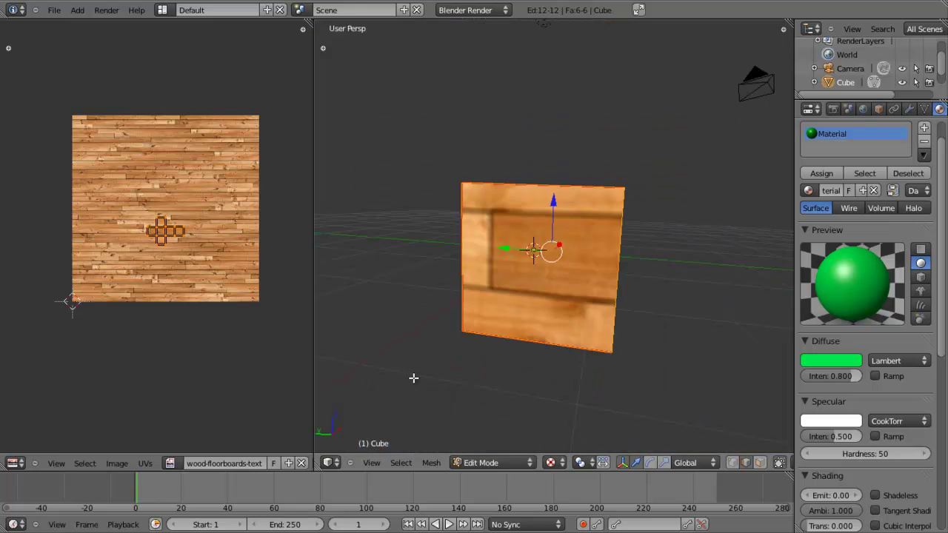
{"action": "scroll", "coordinate": [176, 247], "scroll_direction": "up", "scroll_amount": 3}
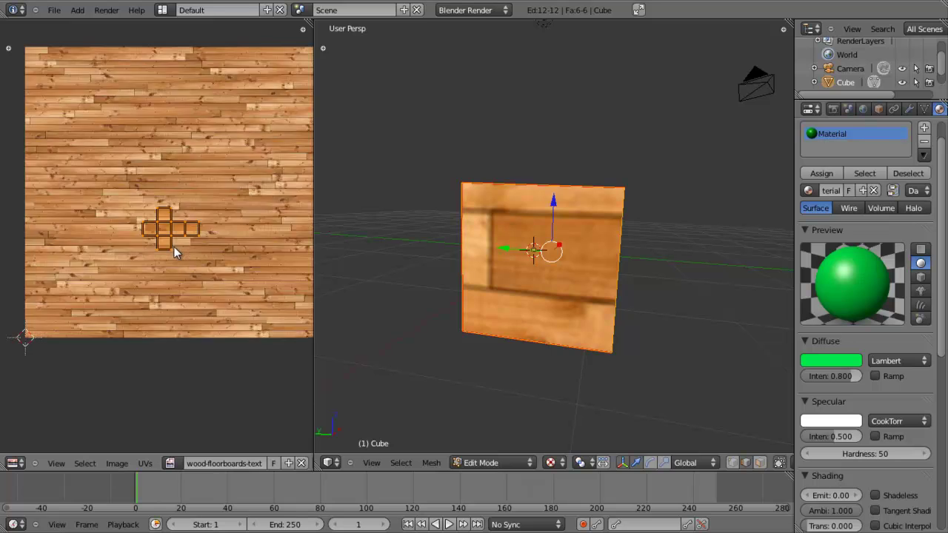
{"action": "scroll", "coordinate": [240, 264], "scroll_direction": "up", "scroll_amount": 2}
{"action": "scroll", "coordinate": [194, 238], "scroll_direction": "down", "scroll_amount": 5}
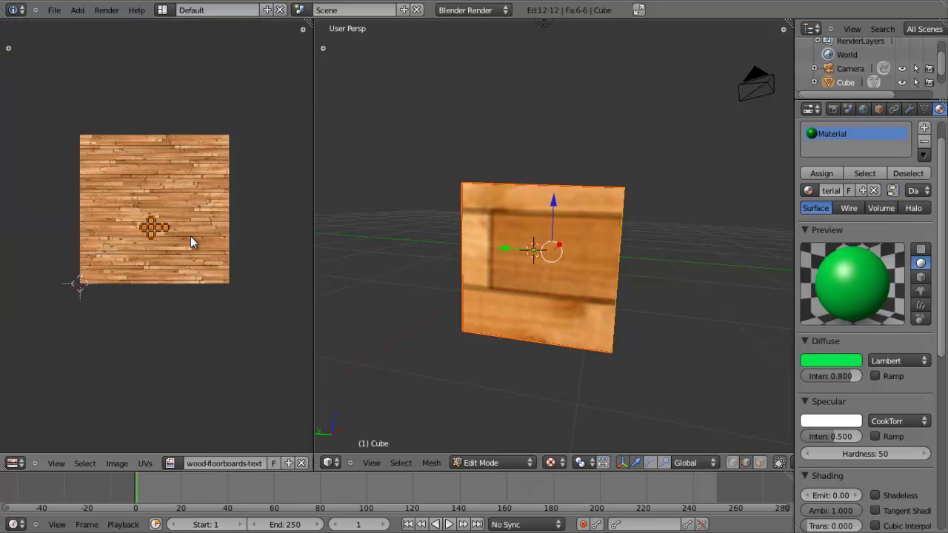
Step: Scale the whole UV layout up until each face spans about half of the floorboards image's width, and check the cube's faces
{"action": "key", "text": "s"}
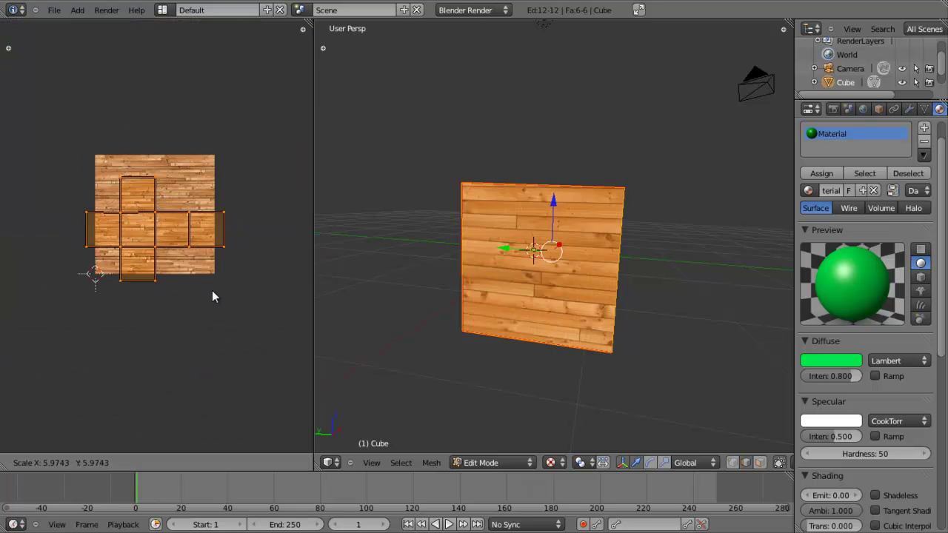
{"action": "left_click", "coordinate": [235, 315]}
{"action": "scroll", "coordinate": [526, 235], "scroll_direction": "up", "scroll_amount": 5}
{"action": "scroll", "coordinate": [527, 235], "scroll_direction": "down", "scroll_amount": 8}
{"action": "middle_click_drag", "start_coordinate": [497, 226], "coordinate": [503, 349]}
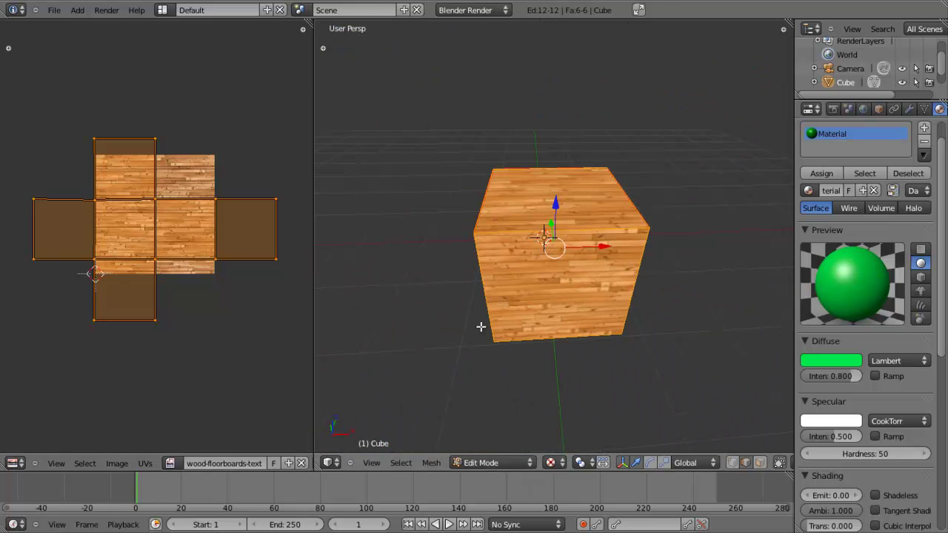
Step: Return to Object Mode and render the cube from the camera view
{"action": "key", "text": "Tab"}
{"action": "scroll", "coordinate": [537, 271], "scroll_direction": "down", "scroll_amount": 4}
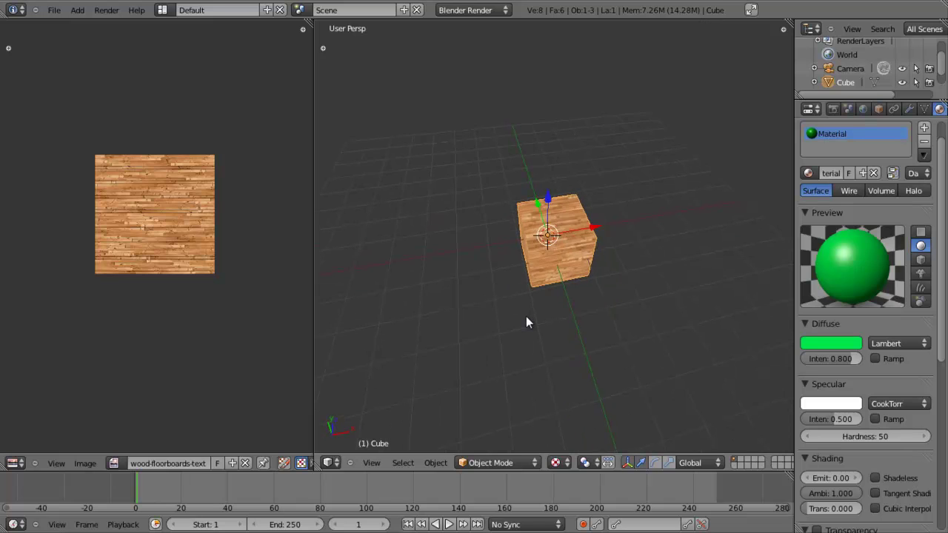
{"action": "key", "text": "KP_0"}
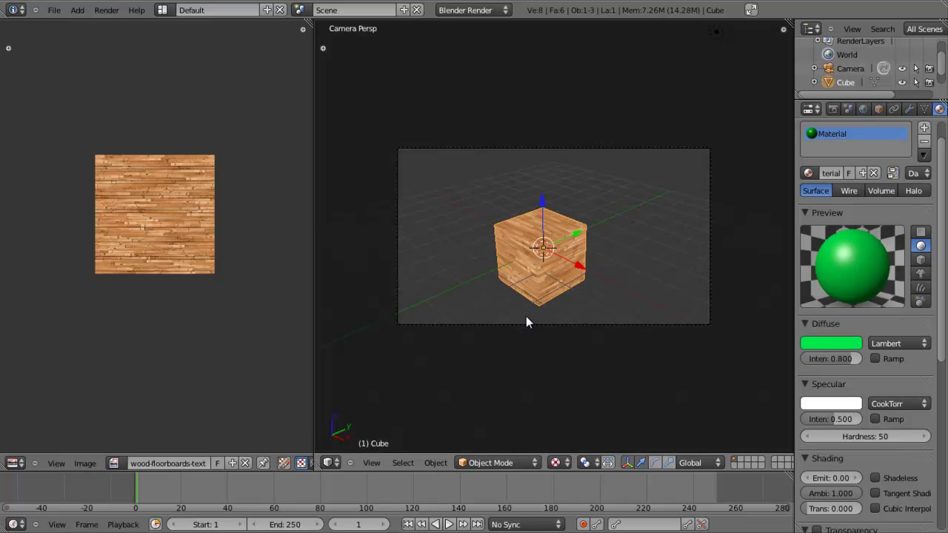
{"action": "key", "text": "F12"}
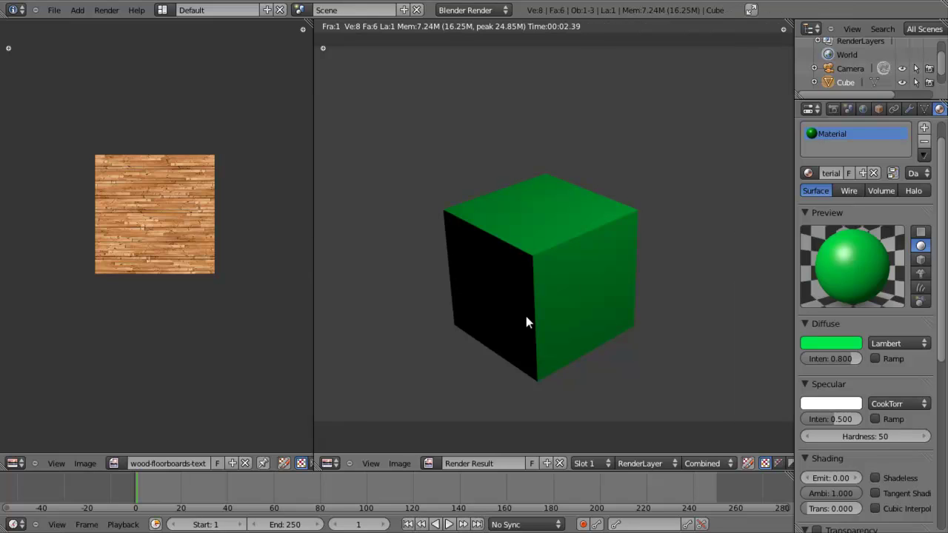
{"action": "scroll", "coordinate": [526, 316], "scroll_direction": "down", "scroll_amount": 3}
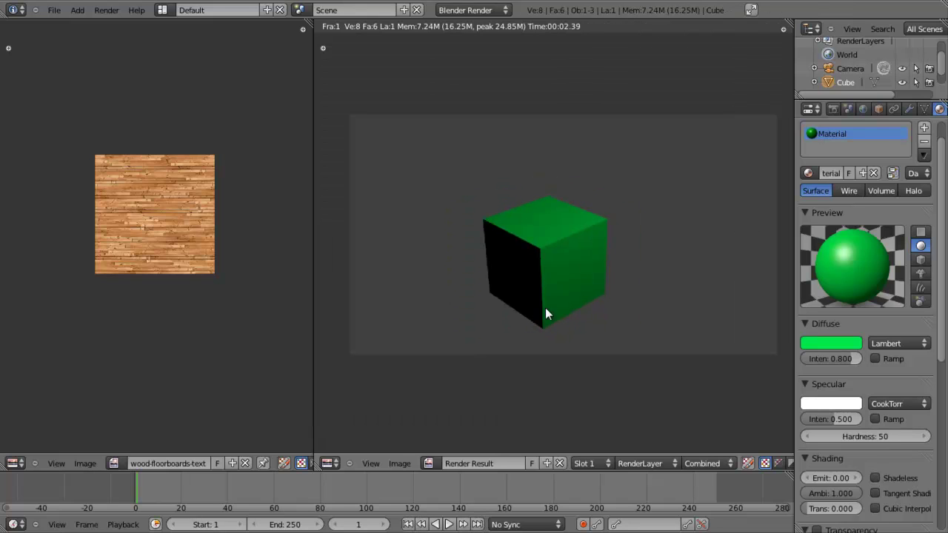
Step: Widen the properties area and replace the cube material's empty texture with a new texture
{"action": "left_click_drag", "start_coordinate": [796, 272], "coordinate": [767, 268]}
{"action": "scroll", "coordinate": [574, 179], "scroll_direction": "up", "scroll_amount": 1}
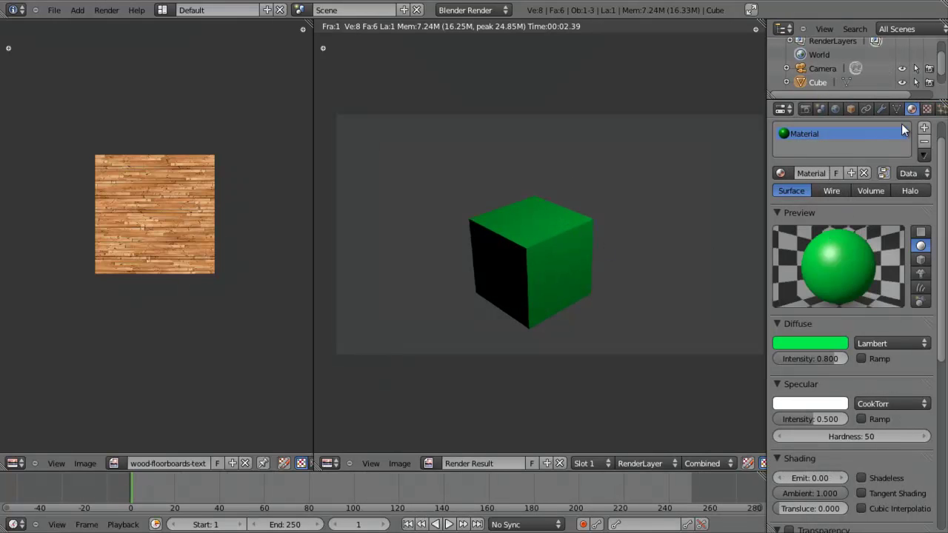
{"action": "scroll", "coordinate": [901, 108], "scroll_direction": "down", "scroll_amount": 1}
{"action": "scroll", "coordinate": [858, 105], "scroll_direction": "down", "scroll_amount": 1}
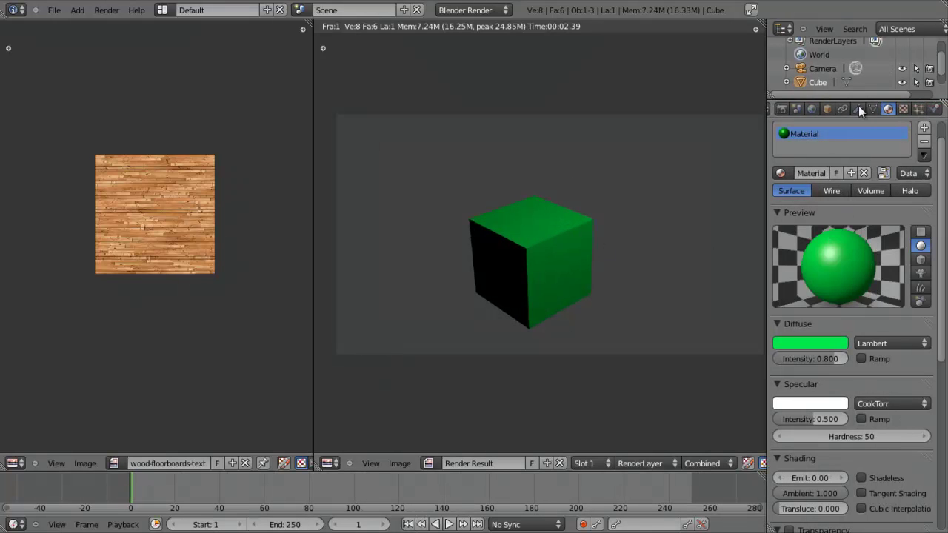
{"action": "left_click", "coordinate": [902, 110]}
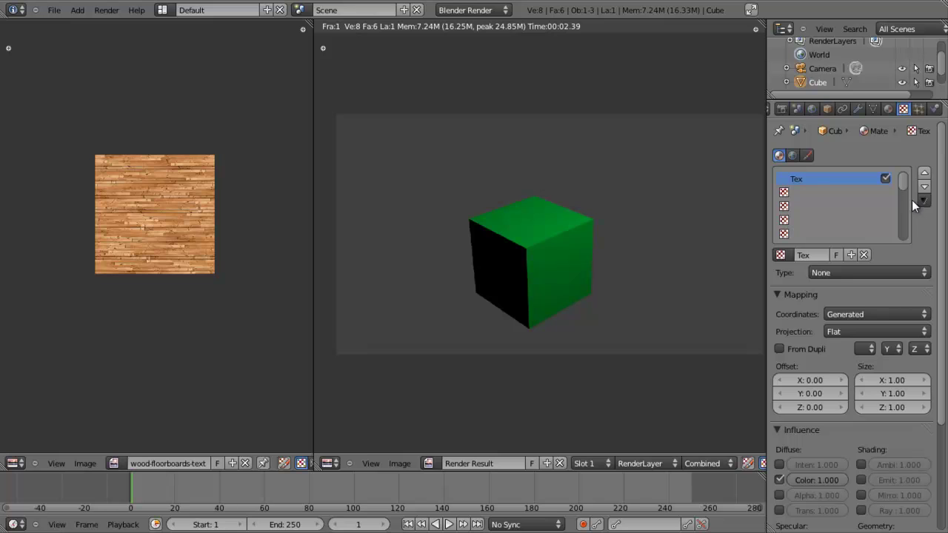
{"action": "left_click", "coordinate": [862, 255]}
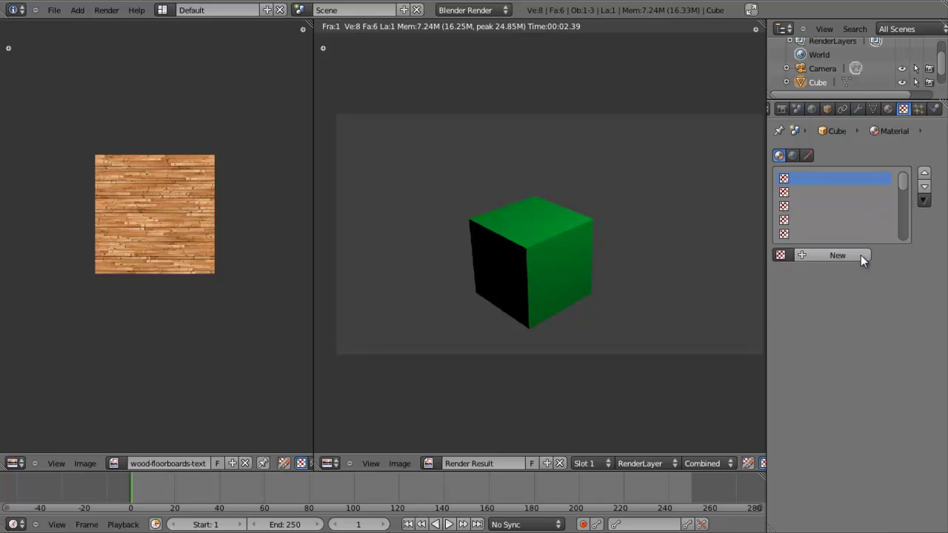
{"action": "left_click", "coordinate": [816, 258]}
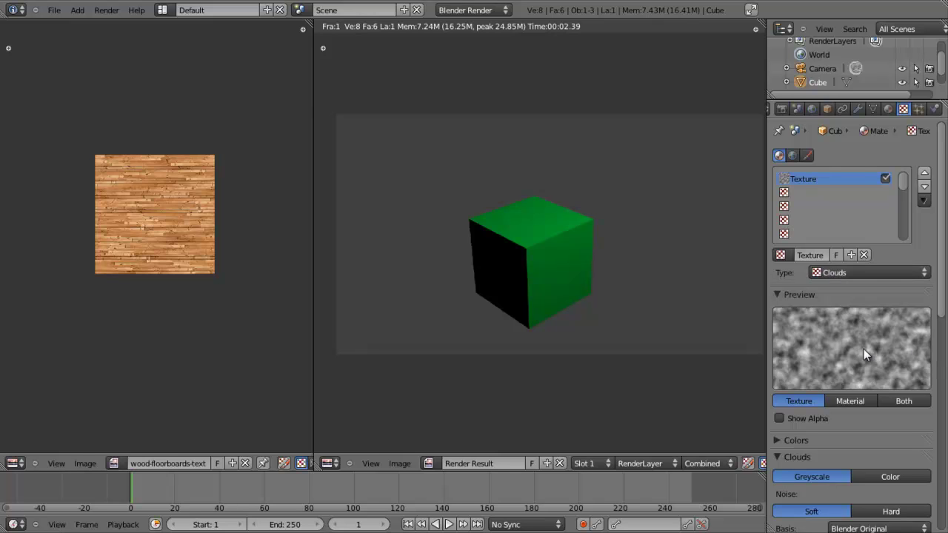
Step: Set the new texture's type to Image or Movie and assign the already loaded wood-floorboards-text image to it
{"action": "left_click", "coordinate": [856, 274]}
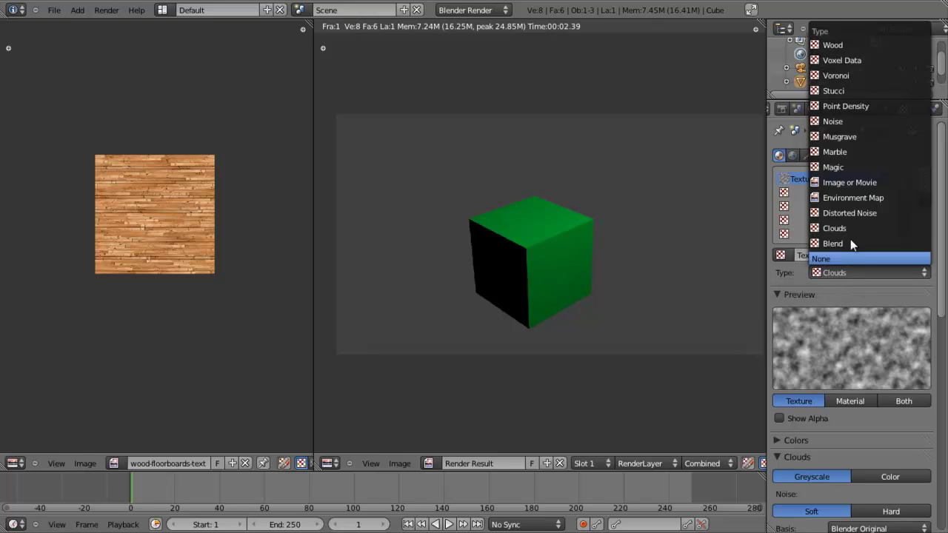
{"action": "left_click", "coordinate": [856, 182]}
{"action": "scroll", "coordinate": [877, 417], "scroll_direction": "down", "scroll_amount": 3}
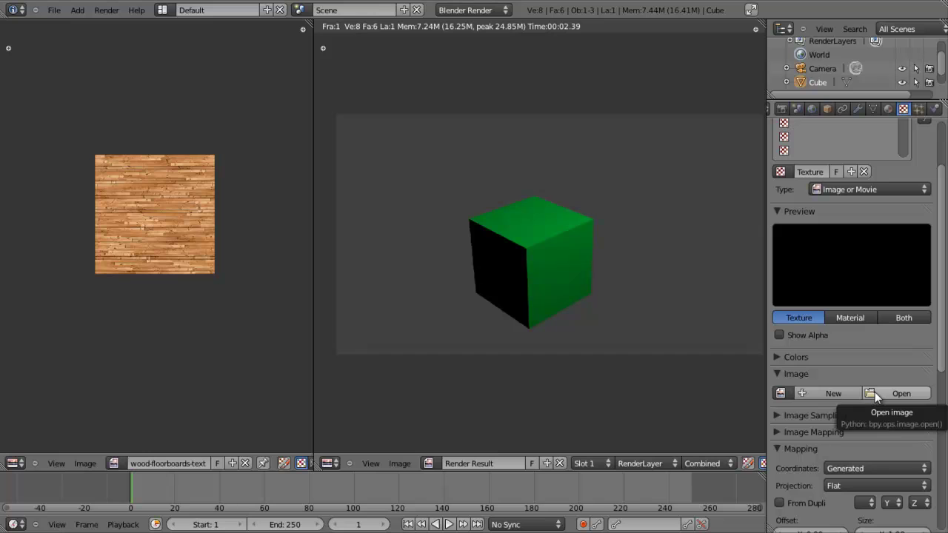
{"action": "left_click", "coordinate": [779, 393]}
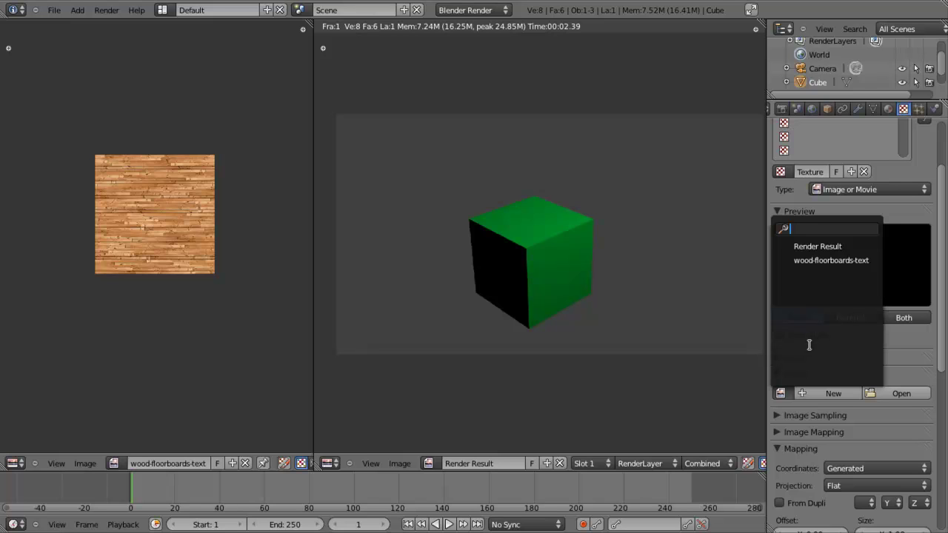
{"action": "left_click", "coordinate": [833, 262]}
{"action": "scroll", "coordinate": [833, 263], "scroll_direction": "down", "scroll_amount": 3}
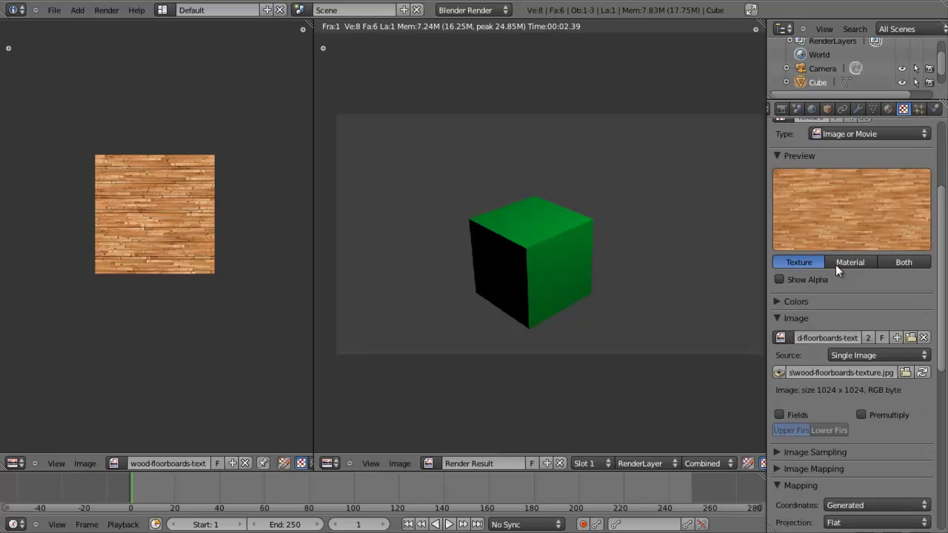
{"action": "scroll", "coordinate": [803, 317], "scroll_direction": "down", "scroll_amount": 9}
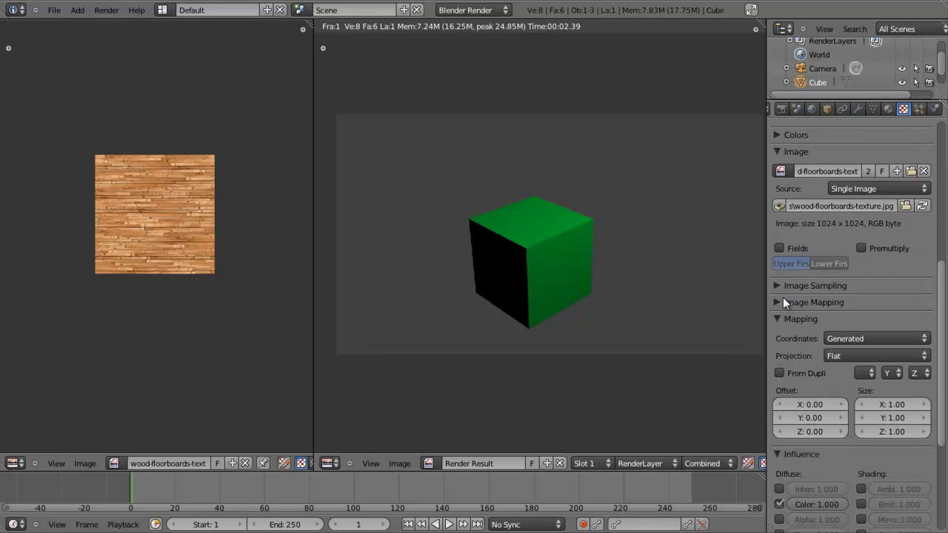
{"action": "scroll", "coordinate": [784, 297], "scroll_direction": "up", "scroll_amount": 9}
{"action": "scroll", "coordinate": [784, 298], "scroll_direction": "up", "scroll_amount": 7}
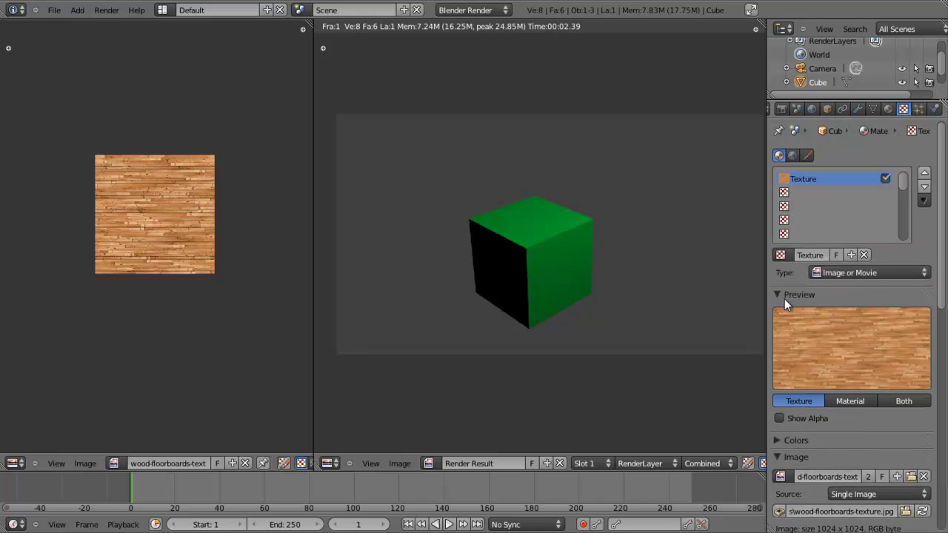
{"action": "scroll", "coordinate": [591, 330], "scroll_direction": "down", "scroll_amount": 3}
{"action": "scroll", "coordinate": [592, 331], "scroll_direction": "up", "scroll_amount": 3}
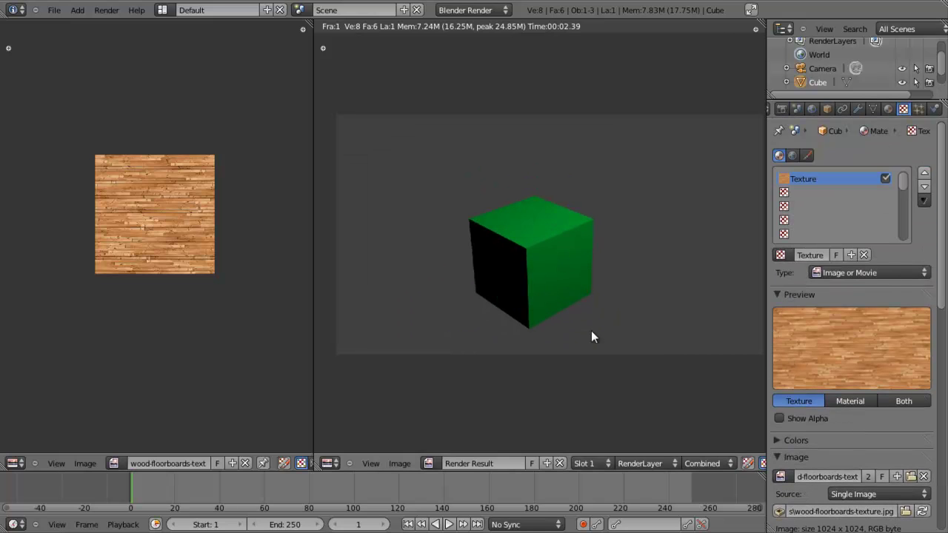
Step: Render the cube and examine how the floorboards texture runs across its top and side faces
{"action": "key", "text": "F12"}
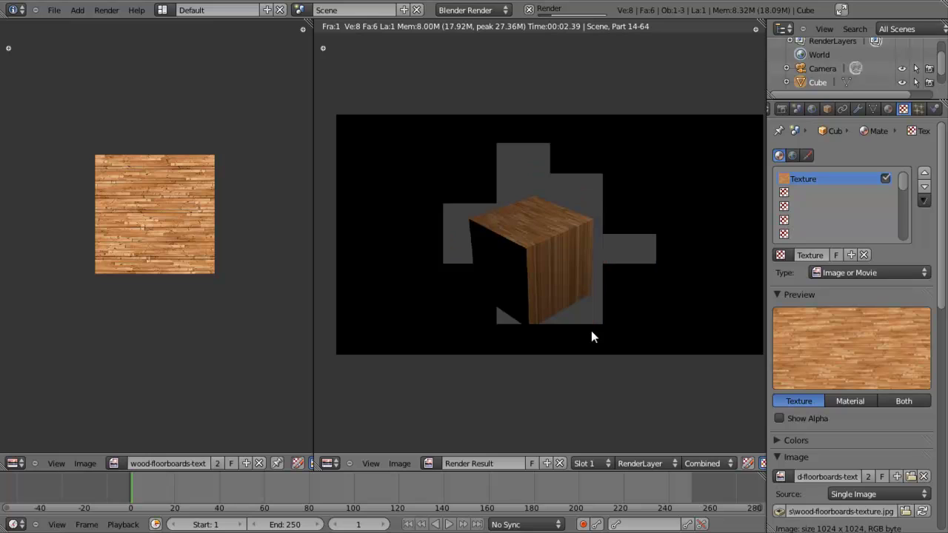
{"action": "scroll", "coordinate": [557, 289], "scroll_direction": "up", "scroll_amount": 4}
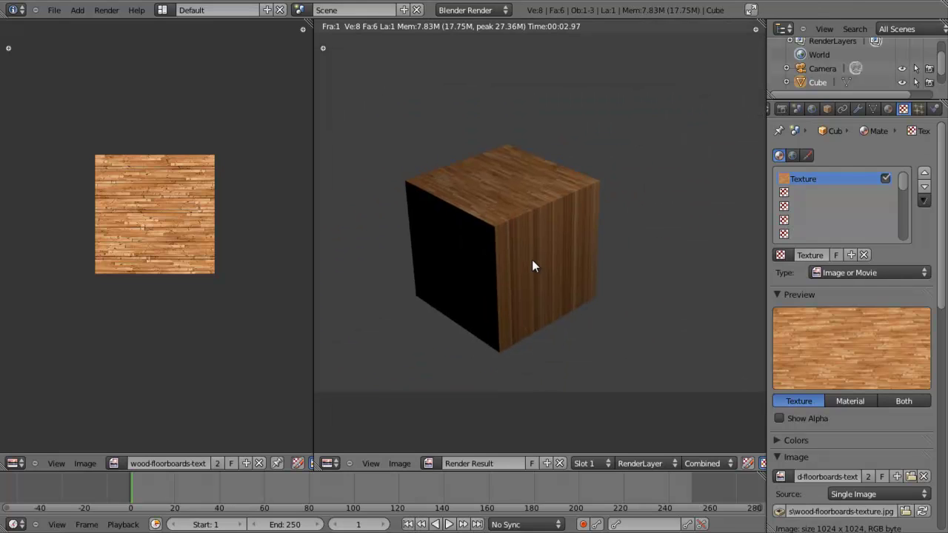
{"action": "middle_click_drag", "start_coordinate": [531, 267], "coordinate": [563, 273]}
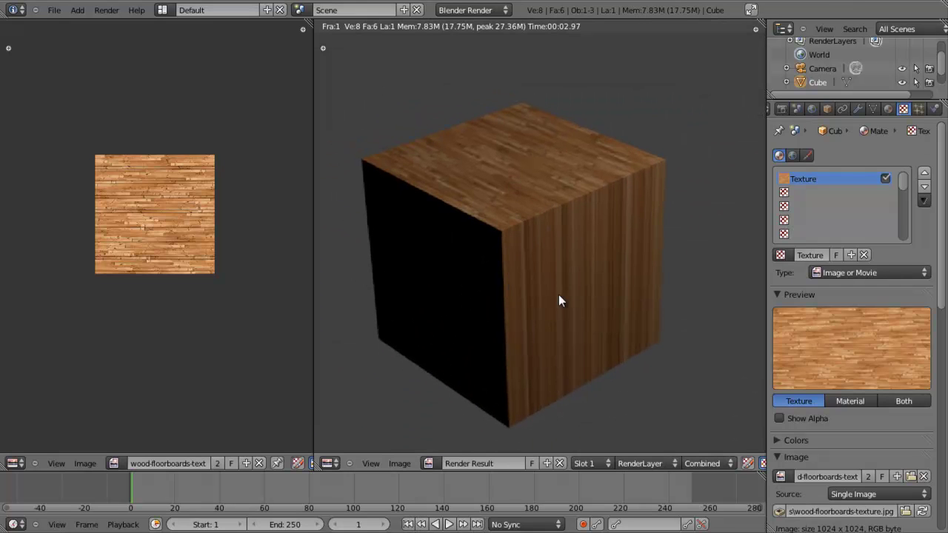
{"action": "scroll", "coordinate": [553, 303], "scroll_direction": "down", "scroll_amount": 4}
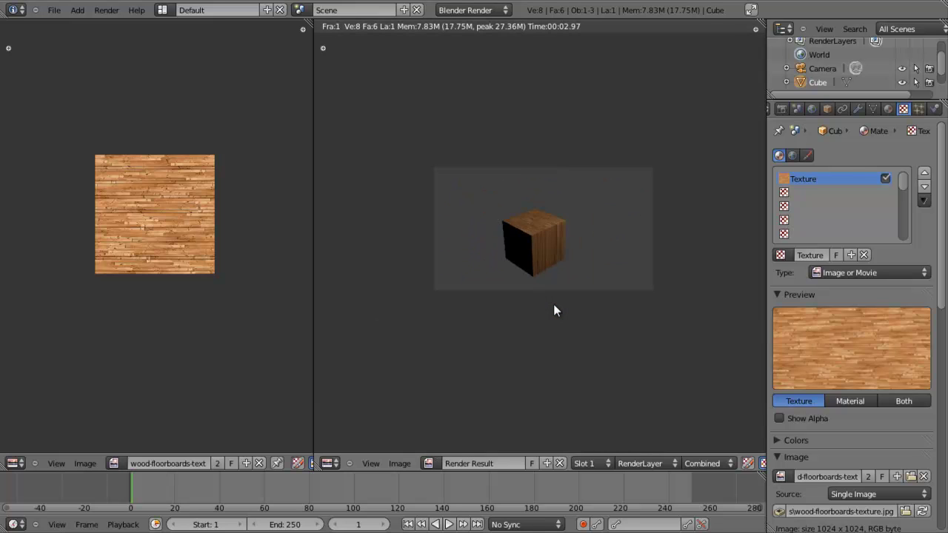
{"action": "key", "text": "Escape"}
Step: Set the floorboards texture's mapping coordinates to UV
{"action": "scroll", "coordinate": [553, 302], "scroll_direction": "up", "scroll_amount": 5}
{"action": "scroll", "coordinate": [549, 314], "scroll_direction": "down", "scroll_amount": 6}
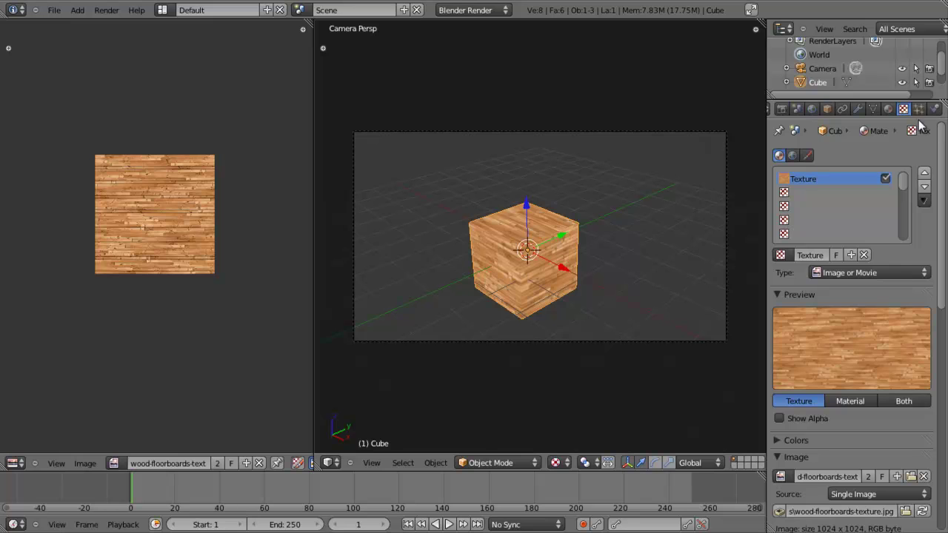
{"action": "scroll", "coordinate": [888, 228], "scroll_direction": "down", "scroll_amount": 10}
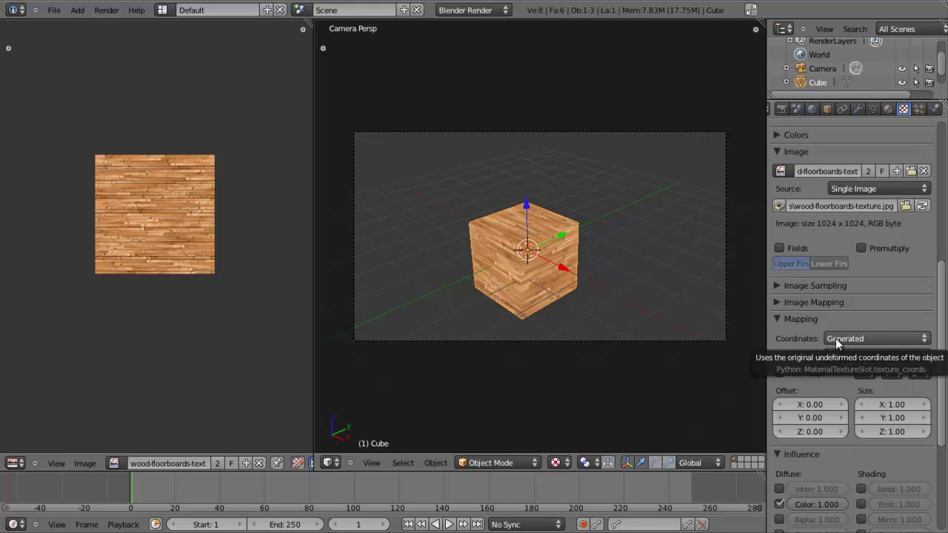
{"action": "left_click", "coordinate": [835, 339]}
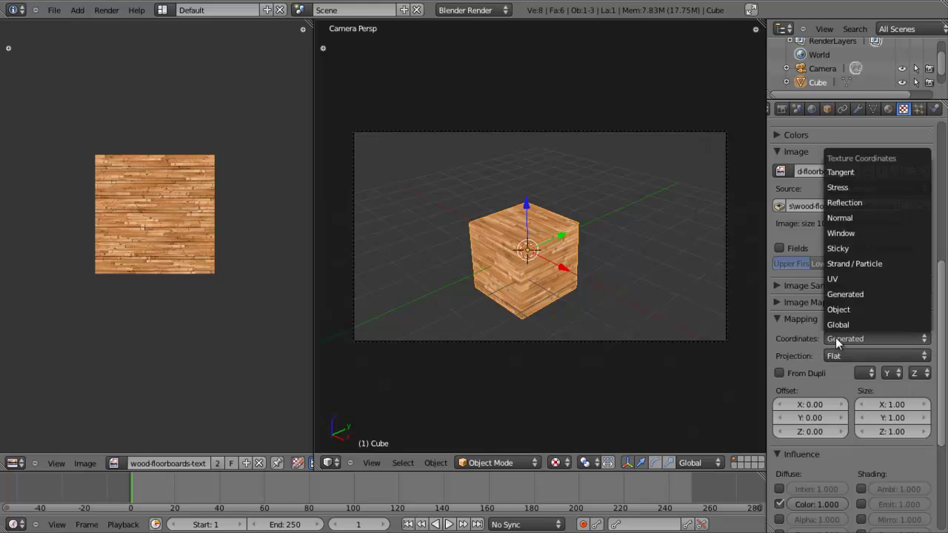
{"action": "left_click", "coordinate": [841, 283]}
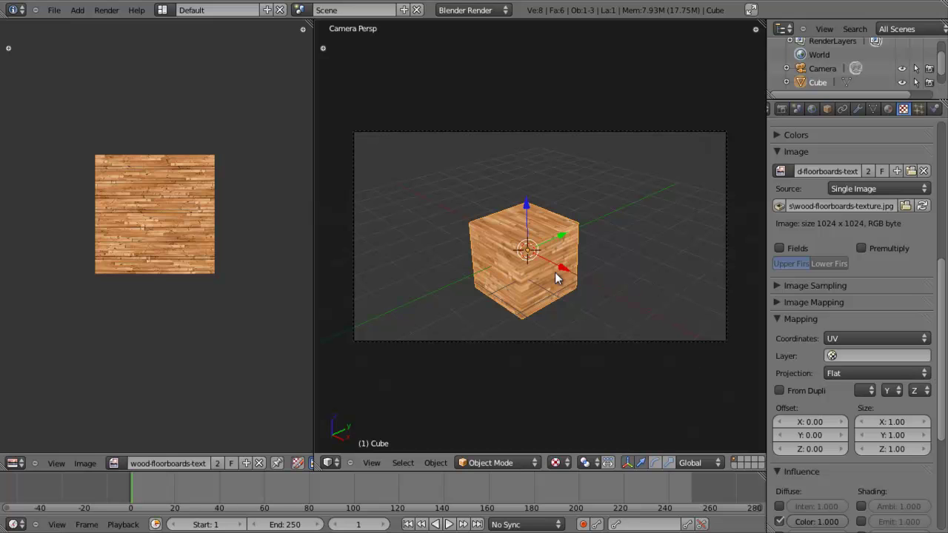
Step: Render the cube with the UV-mapped texture and inspect the boards on its faces
{"action": "key", "text": "Tab"}
{"action": "key", "text": "Tab"}
{"action": "key", "text": "F12"}
{"action": "scroll", "coordinate": [541, 211], "scroll_direction": "up", "scroll_amount": 5}
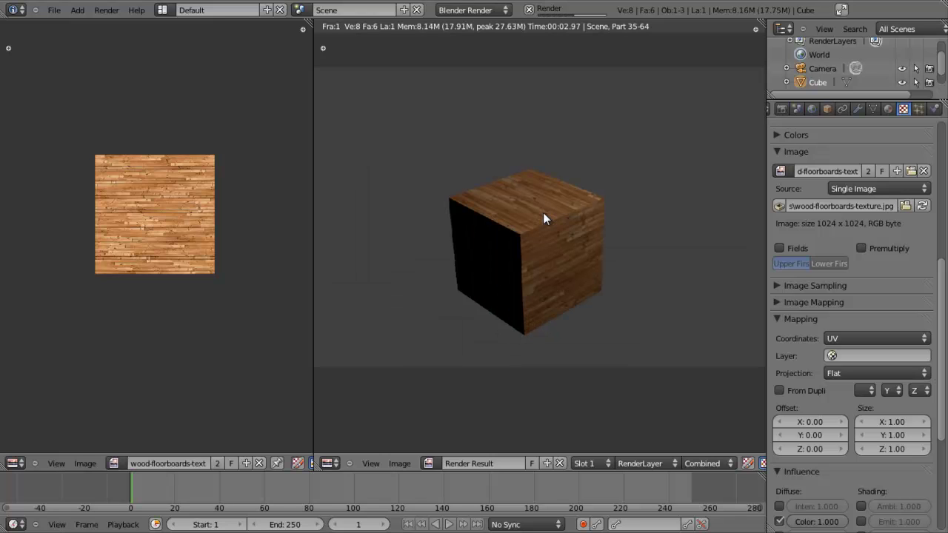
{"action": "key", "text": "Escape"}
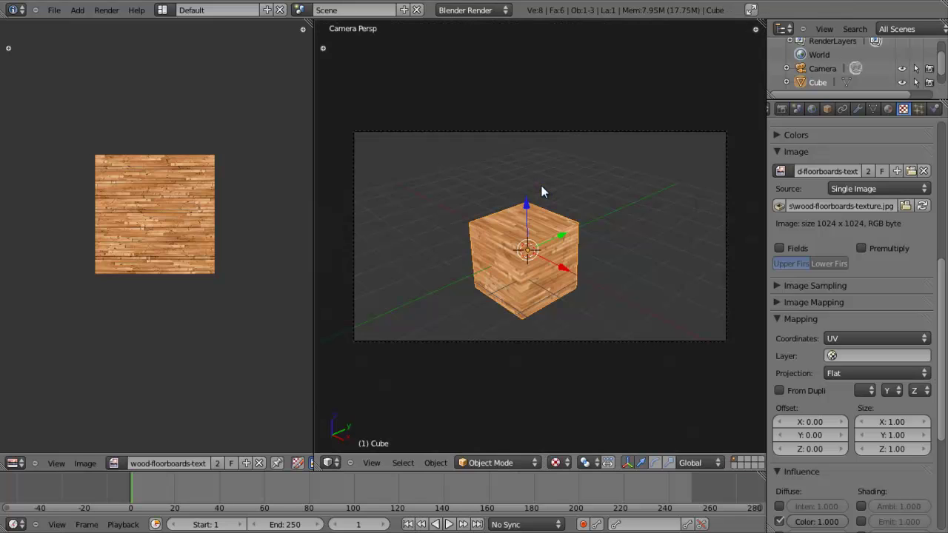
Step: In Edit Mode, scale the UV layout down until each face spans about 30% of the image's width, and render the cube to check it
{"action": "key", "text": "Tab"}
{"action": "key", "text": "s"}
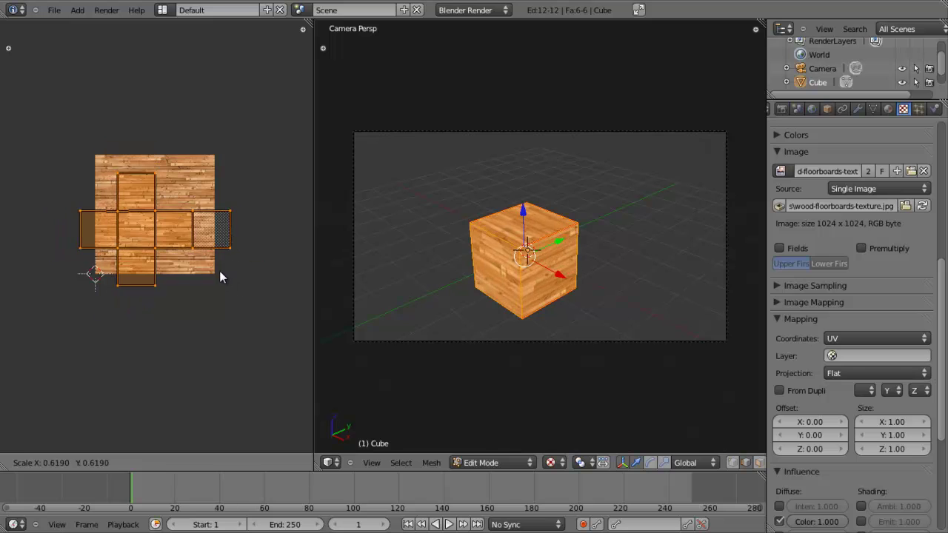
{"action": "left_click", "coordinate": [216, 271]}
{"action": "key", "text": "F12"}
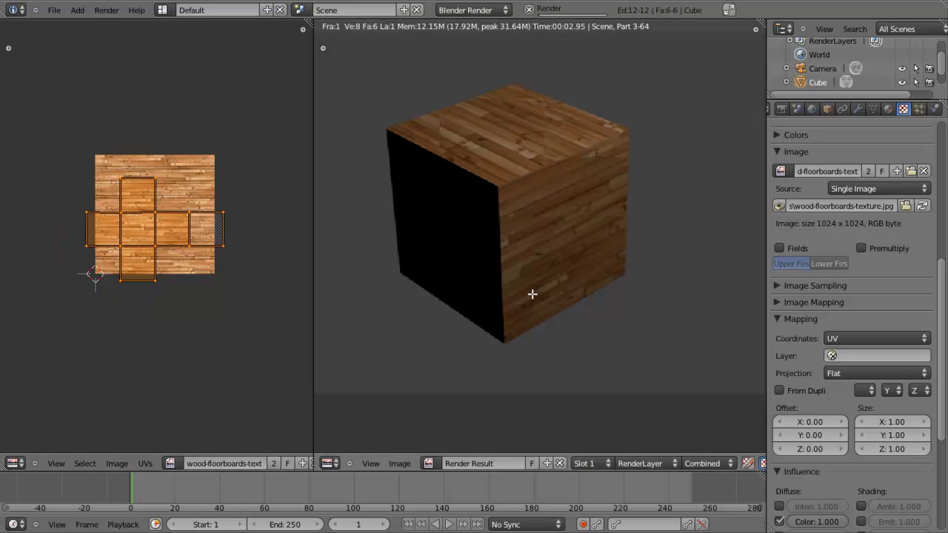
{"action": "scroll", "coordinate": [450, 296], "scroll_direction": "down", "scroll_amount": 3}
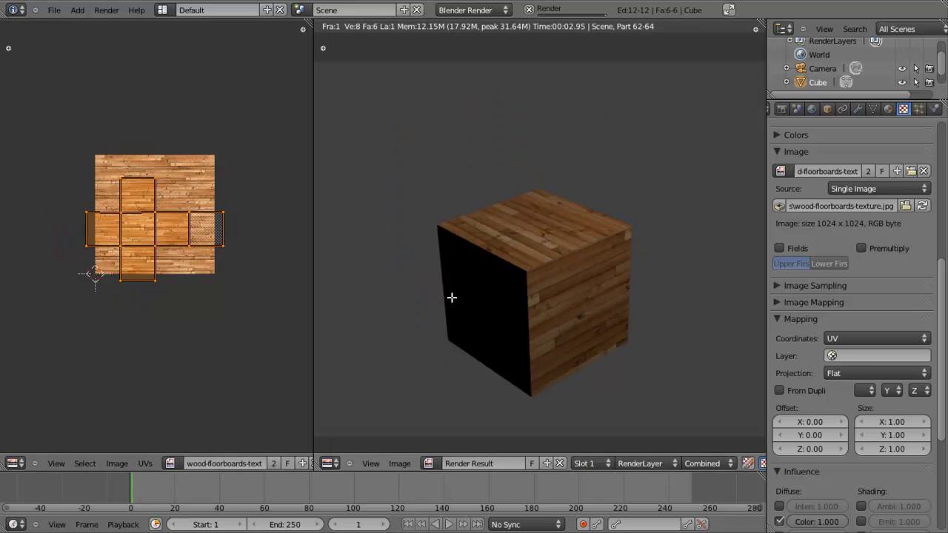
{"action": "key", "text": "Escape"}
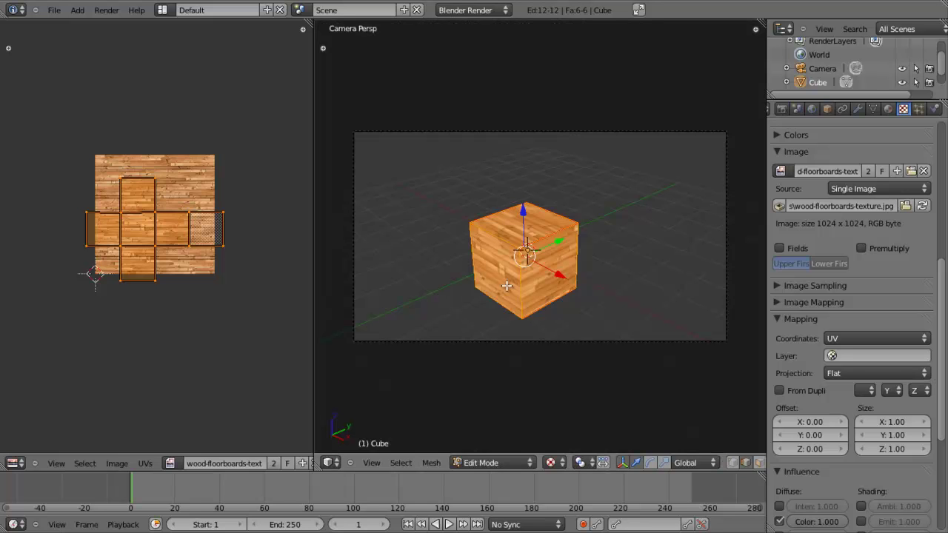
Step: Leave the camera view and clear the seams from all edges of the cube
{"action": "key", "text": "KP_0"}
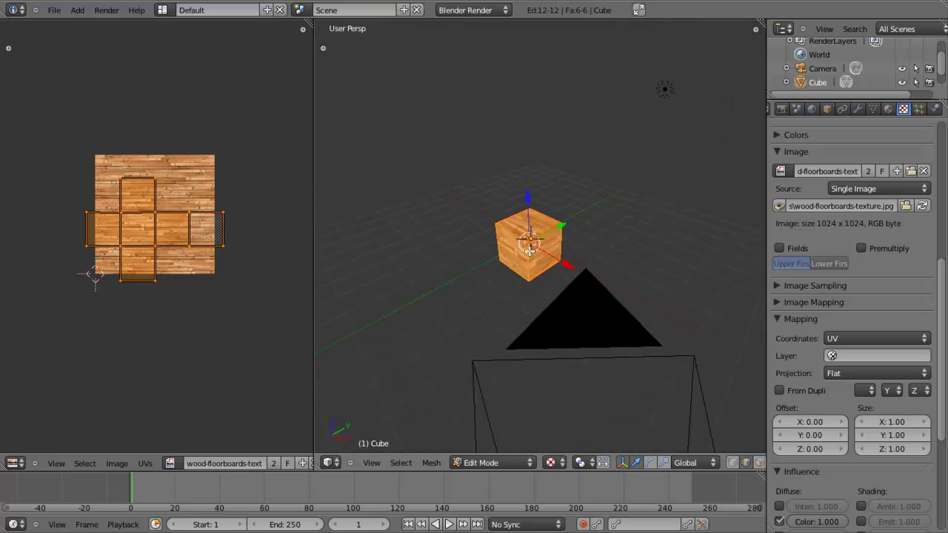
{"action": "key", "text": "a"}
{"action": "middle_click_drag", "start_coordinate": [529, 249], "coordinate": [574, 237]}
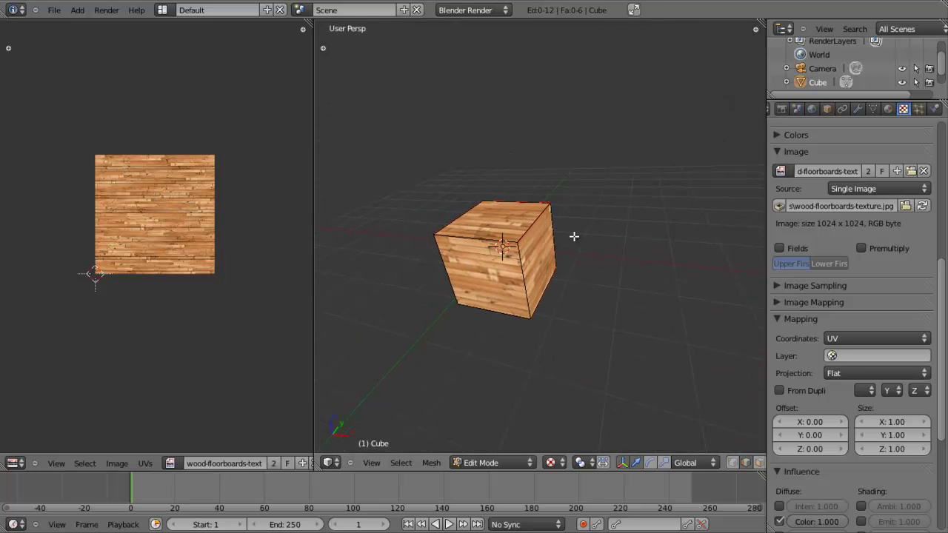
{"action": "key", "text": "a"}
{"action": "key", "text": "ctrl+e"}
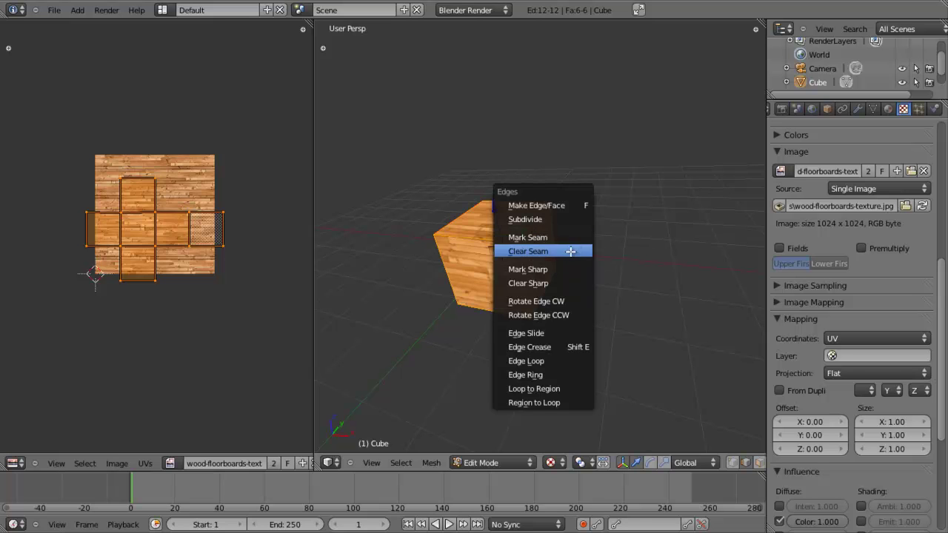
{"action": "left_click", "coordinate": [569, 250]}
{"action": "middle_click_drag", "start_coordinate": [539, 274], "coordinate": [564, 222]}
{"action": "scroll", "coordinate": [564, 221], "scroll_direction": "up", "scroll_amount": 3}
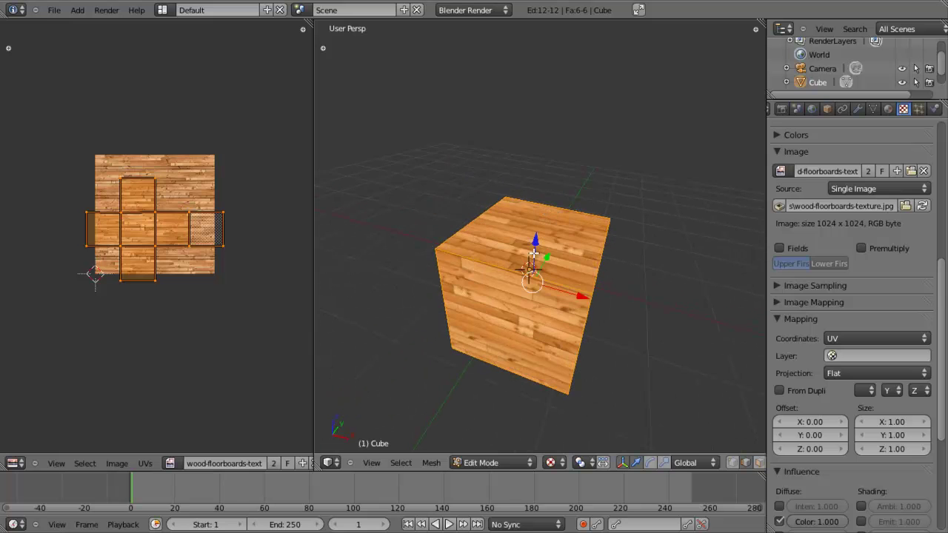
Step: Try to unwrap the whole cube without seams, and undo the unwrap
{"action": "key", "text": "a"}
{"action": "key", "text": "a"}
{"action": "key", "text": "u"}
{"action": "left_click", "coordinate": [560, 261]}
{"action": "key", "text": "ctrl+z"}
{"action": "scroll", "coordinate": [624, 319], "scroll_direction": "down", "scroll_amount": 2}
{"action": "middle_click_drag", "start_coordinate": [625, 320], "coordinate": [439, 268]}
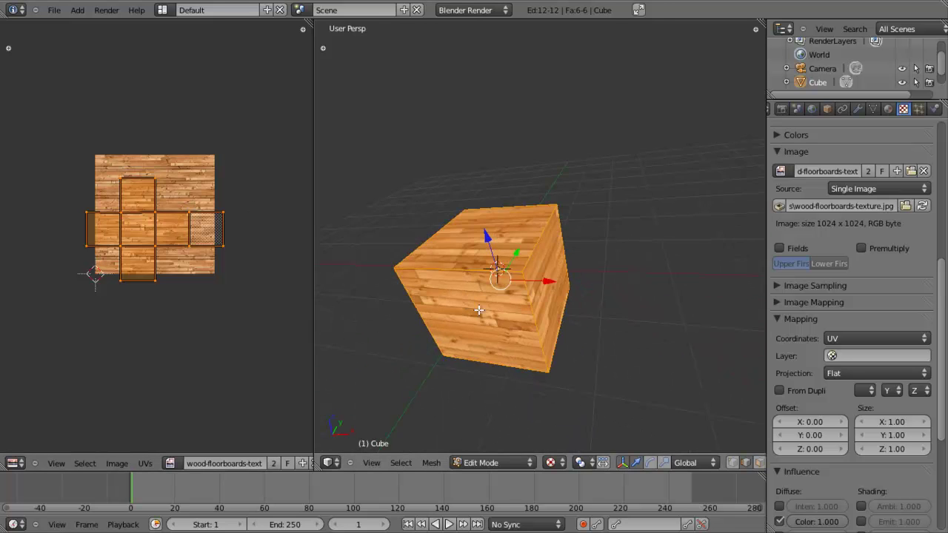
Step: Switch to face selection and unwrap only the cube's +X face across the wood texture
{"action": "left_click", "coordinate": [760, 464]}
{"action": "left_click", "coordinate": [472, 280]}
{"action": "middle_click_drag", "start_coordinate": [467, 326], "coordinate": [589, 293]}
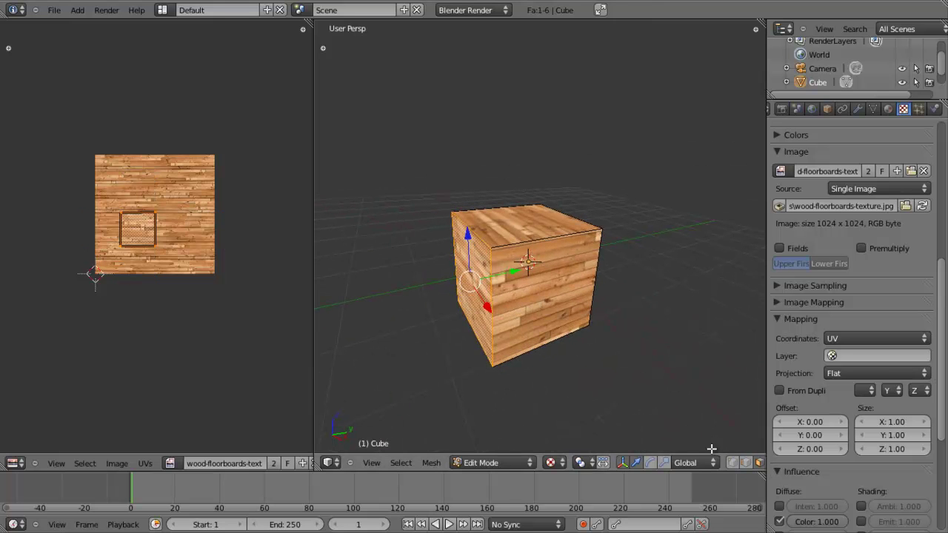
{"action": "middle_click_drag", "start_coordinate": [658, 447], "coordinate": [615, 444]}
{"action": "middle_click_drag", "start_coordinate": [683, 462], "coordinate": [555, 442]}
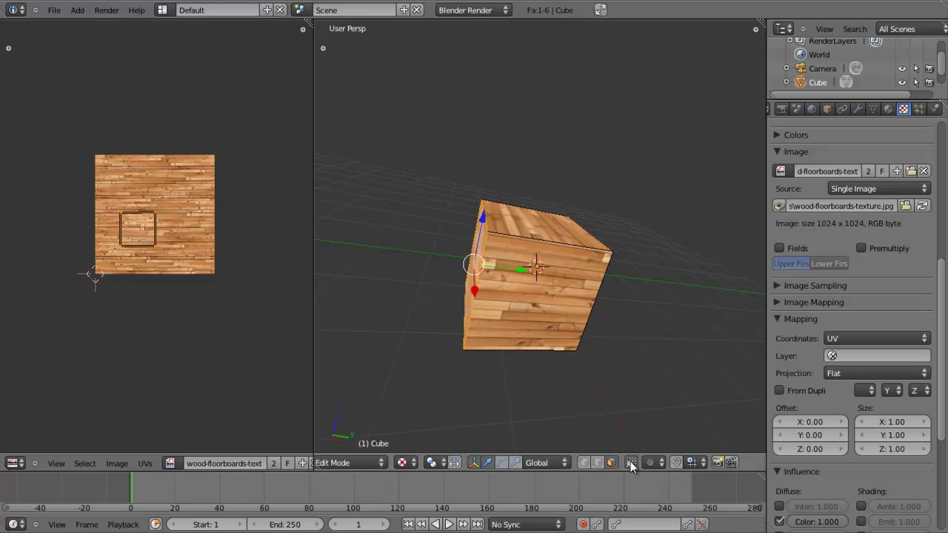
{"action": "middle_click_drag", "start_coordinate": [630, 299], "coordinate": [614, 260]}
{"action": "right_click", "coordinate": [567, 285]}
{"action": "middle_click_drag", "start_coordinate": [483, 322], "coordinate": [544, 282]}
{"action": "key", "text": "u"}
{"action": "left_click", "coordinate": [545, 279]}
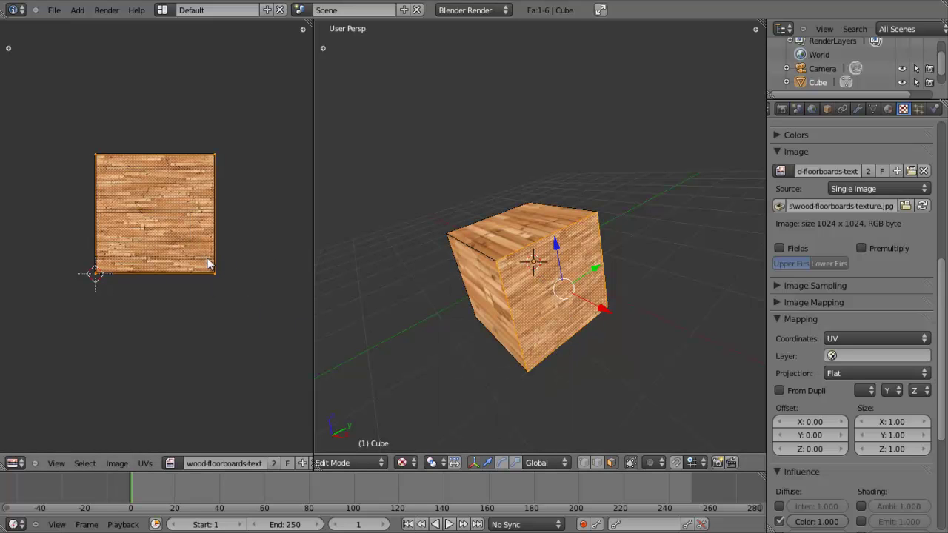
Step: Unwrap the cube's -Y face on its own and scale its UV island to about a third of the texture's width
{"action": "right_click", "coordinate": [482, 298]}
{"action": "middle_click_drag", "start_coordinate": [482, 298], "coordinate": [540, 293]}
{"action": "key", "text": "u"}
{"action": "left_click", "coordinate": [539, 294]}
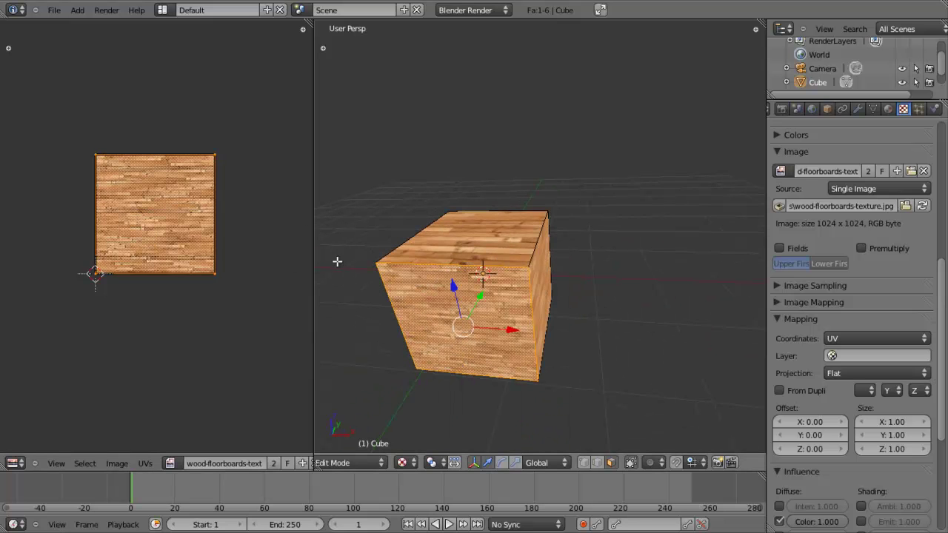
{"action": "key", "text": "s"}
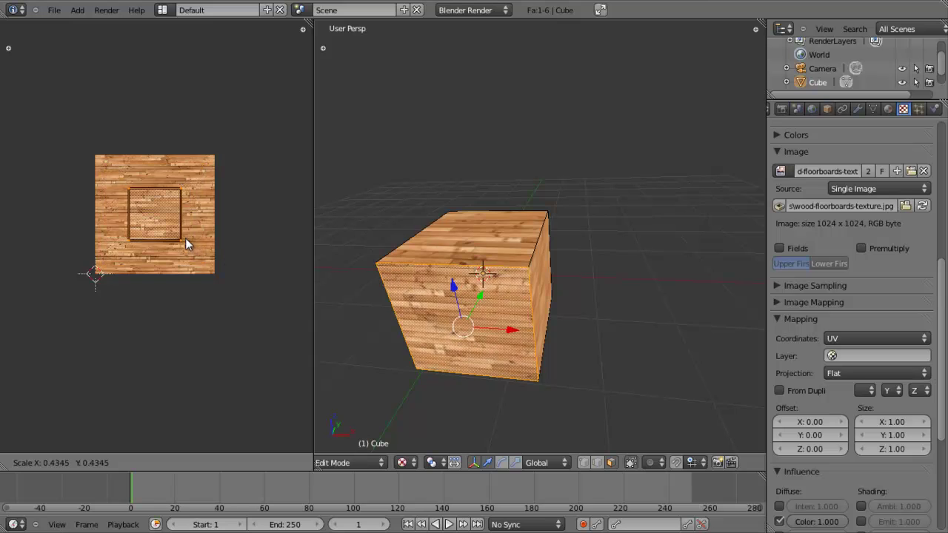
{"action": "left_click", "coordinate": [184, 238]}
Step: Select all faces of the cube and move the -Y face's UV island to the texture's lower edge
{"action": "key", "text": "Tab"}
{"action": "key", "text": "Tab"}
{"action": "mouse_move", "coordinate": [502, 316]}
{"action": "middle_mouse_down"}
{"action": "mouse_move", "coordinate": [492, 314]}
{"action": "mouse_move", "coordinate": [501, 308]}
{"action": "middle_mouse_up"}
{"action": "key", "text": "a"}
{"action": "key", "text": "a"}
{"action": "scroll", "coordinate": [182, 213], "scroll_direction": "up", "scroll_amount": 3}
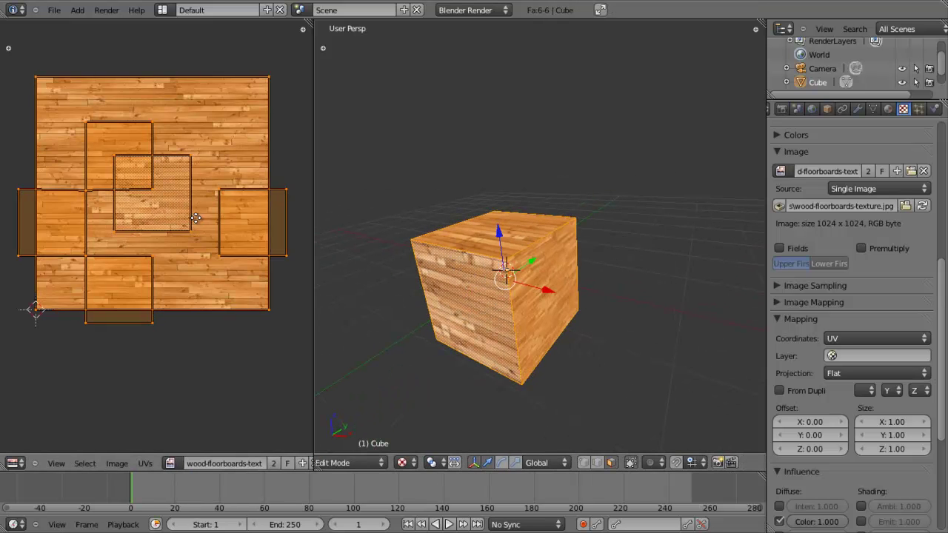
{"action": "middle_click_drag", "start_coordinate": [195, 217], "coordinate": [145, 209]}
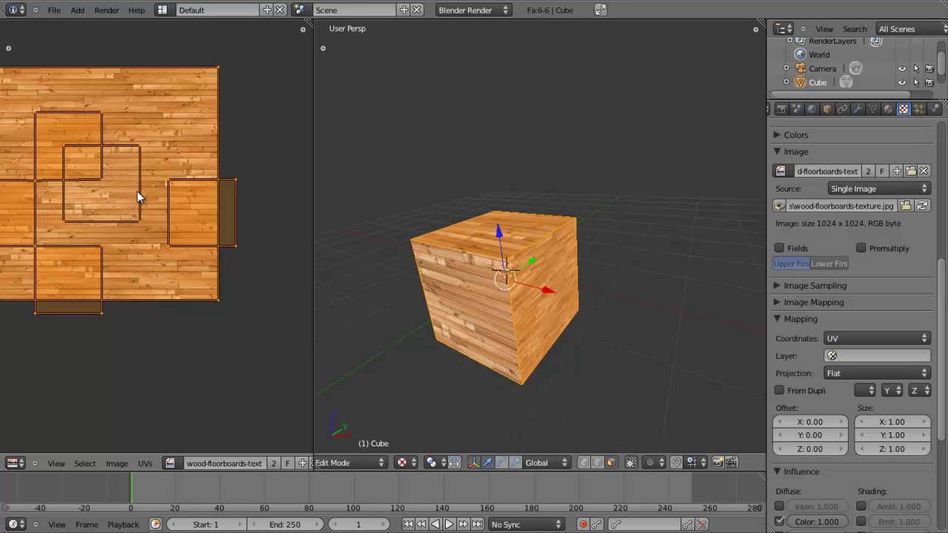
{"action": "right_click", "coordinate": [136, 191]}
{"action": "key", "text": "g"}
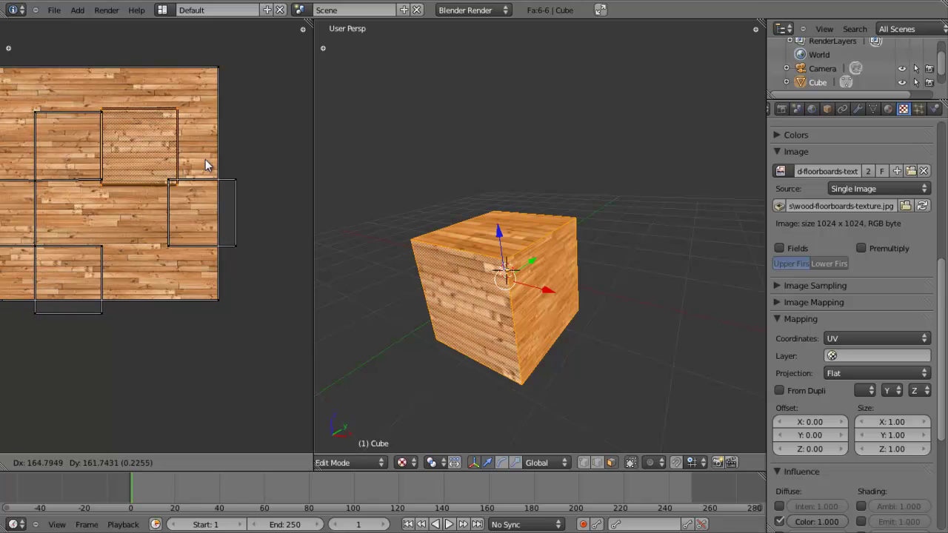
{"action": "left_click", "coordinate": [167, 297]}
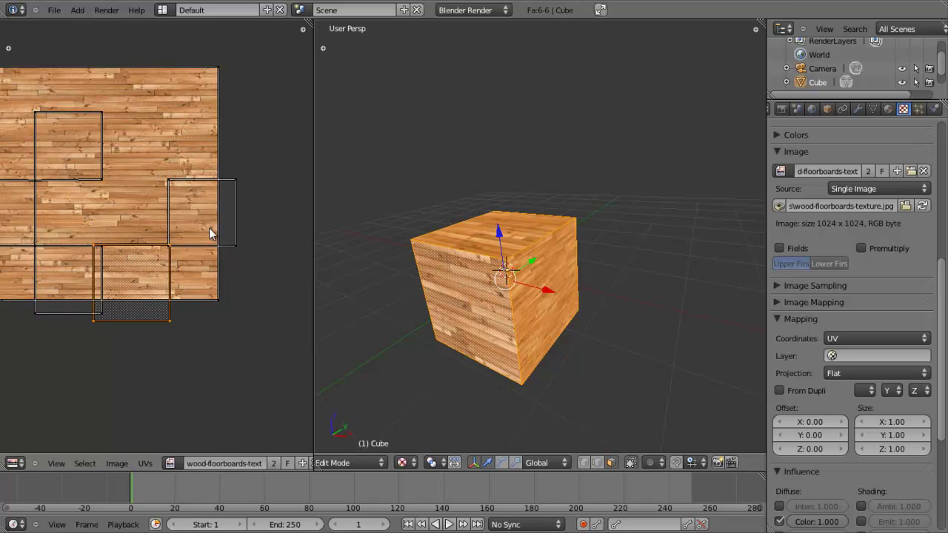
Step: Move the rightmost small UV island off the texture's right side and the -Y face's island above its upper edge
{"action": "right_click", "coordinate": [186, 182]}
{"action": "key", "text": "g"}
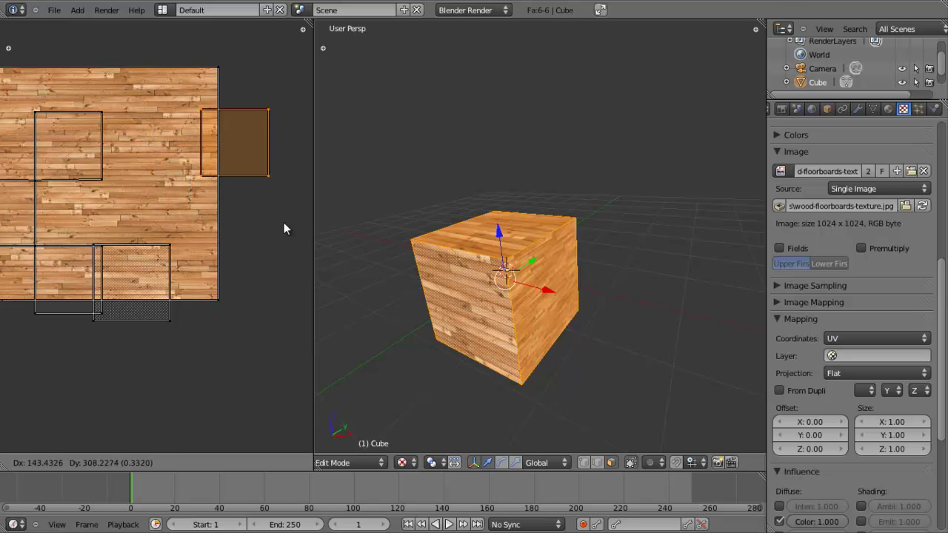
{"action": "left_click", "coordinate": [265, 169]}
{"action": "scroll", "coordinate": [181, 268], "scroll_direction": "down", "scroll_amount": 2}
{"action": "right_click", "coordinate": [157, 252]}
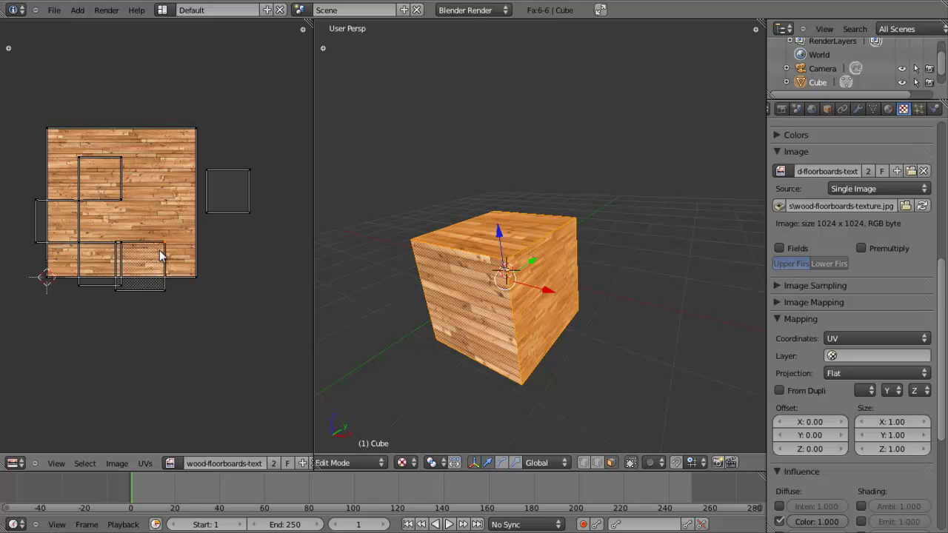
{"action": "key", "text": "g"}
{"action": "left_click", "coordinate": [219, 95]}
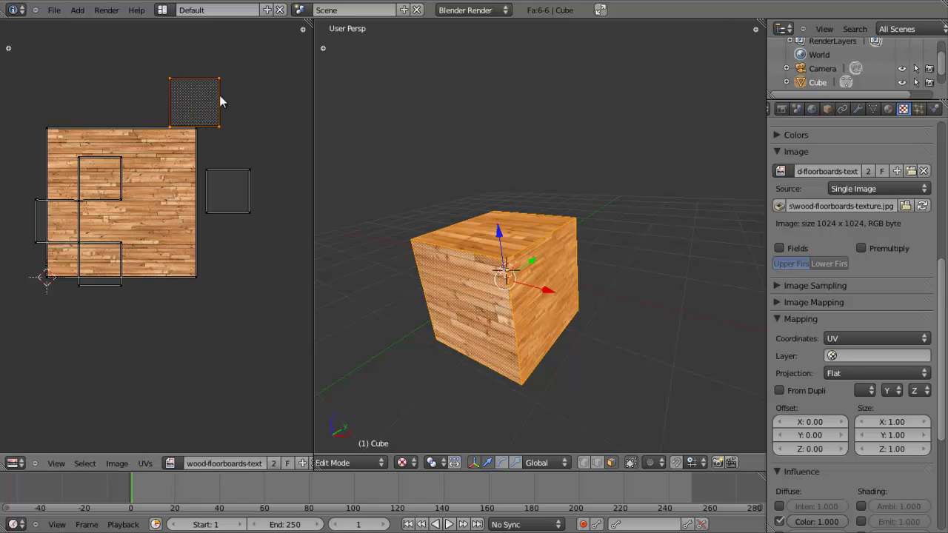
Step: Return to Object Mode and examine how the wood texture covers the cube's sides up close and through the camera
{"action": "scroll", "coordinate": [452, 286], "scroll_direction": "up", "scroll_amount": 3}
{"action": "key", "text": "Tab"}
{"action": "scroll", "coordinate": [500, 295], "scroll_direction": "up", "scroll_amount": 4}
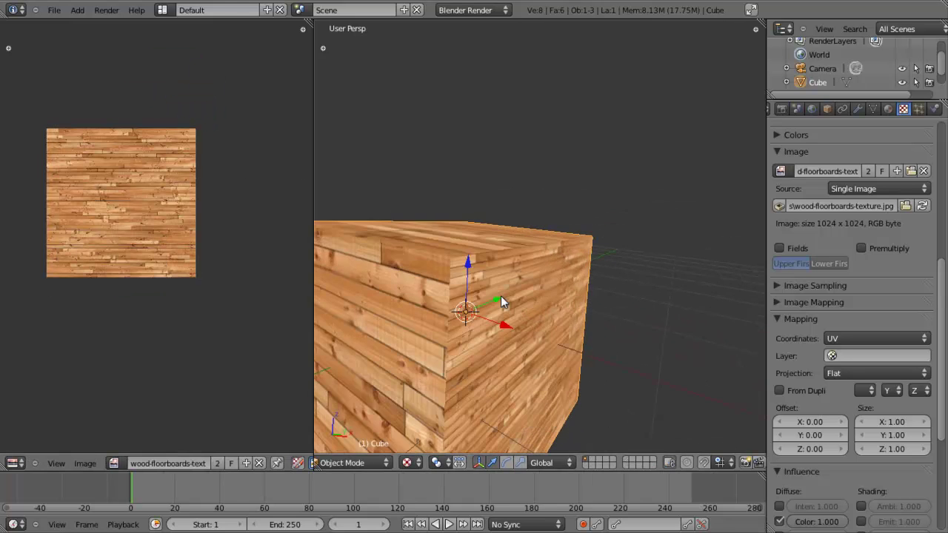
{"action": "middle_click_drag", "start_coordinate": [538, 248], "coordinate": [496, 223]}
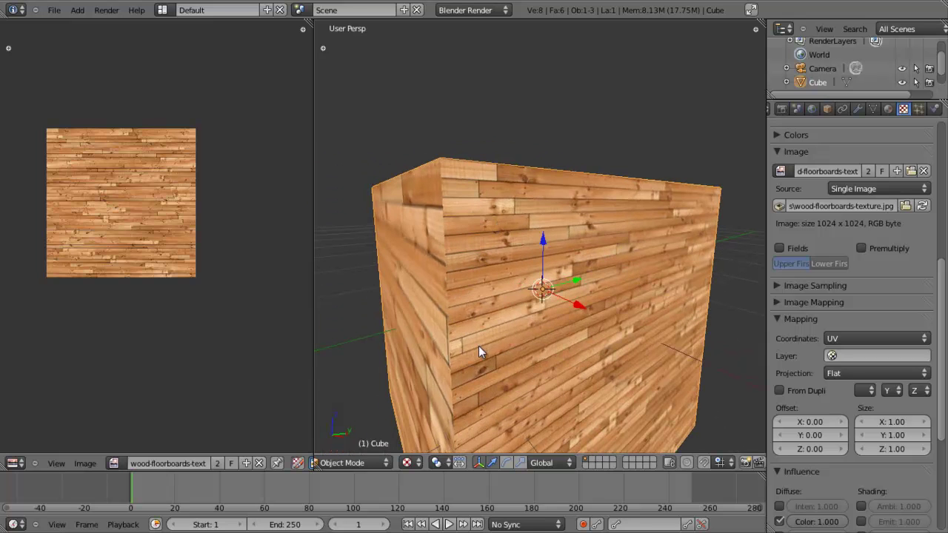
{"action": "key", "text": "KP_0"}
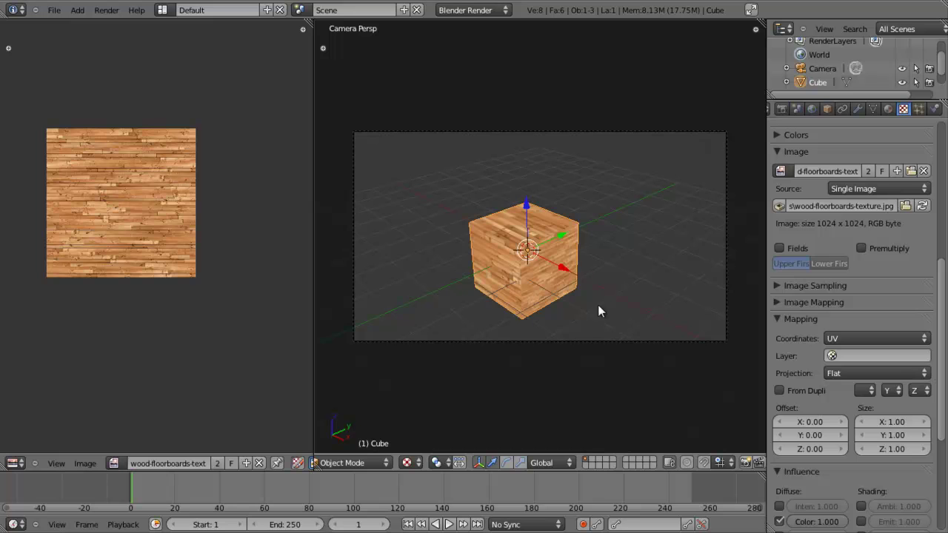
Step: Move the lamp to the front right of the cube in the top view
{"action": "key", "text": "KP_7"}
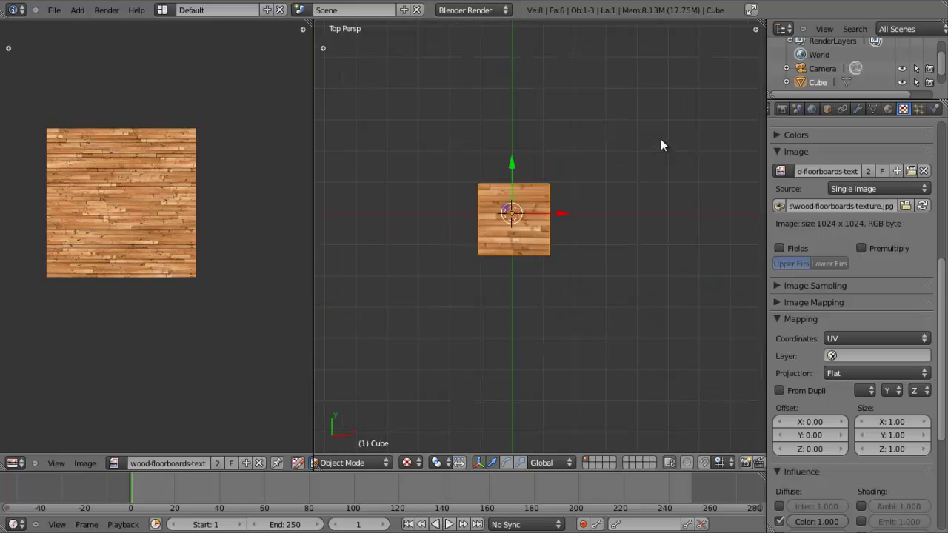
{"action": "right_click", "coordinate": [651, 180]}
{"action": "key", "text": "g"}
{"action": "left_click", "coordinate": [629, 364]}
Step: Render the scene through the camera, examine the cube's wood planks up close, and close the render
{"action": "key", "text": "KP_0"}
{"action": "key", "text": "F12"}
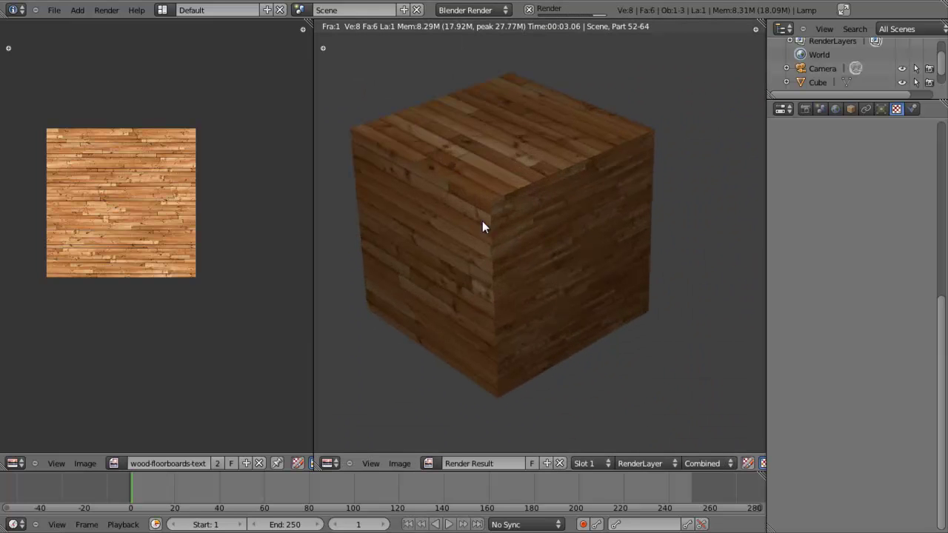
{"action": "scroll", "coordinate": [507, 200], "scroll_direction": "down", "scroll_amount": 5}
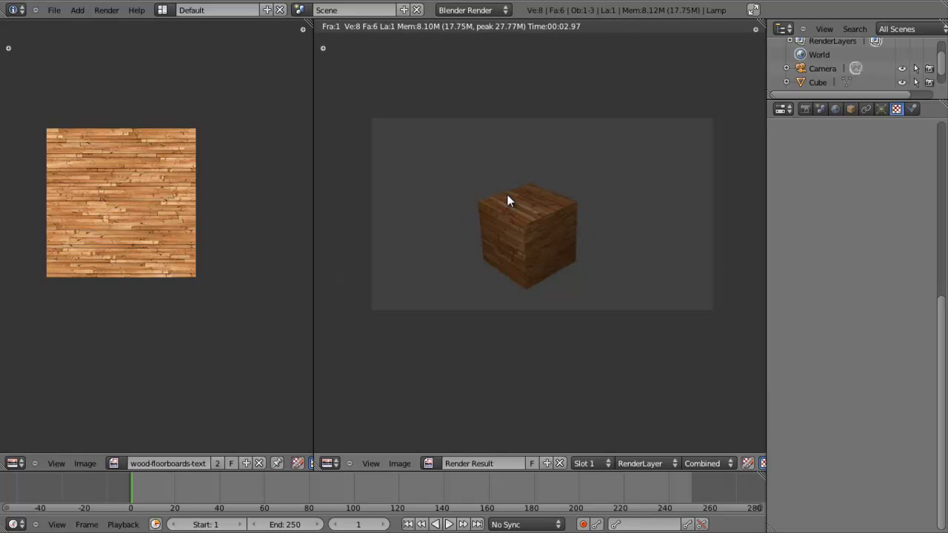
{"action": "middle_click_drag", "start_coordinate": [507, 196], "coordinate": [486, 246]}
{"action": "scroll", "coordinate": [486, 244], "scroll_direction": "up", "scroll_amount": 6}
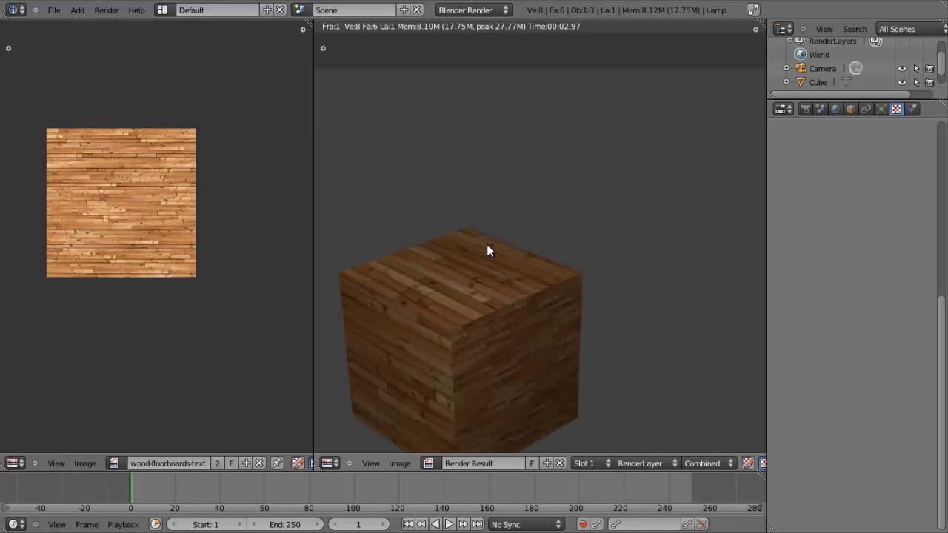
{"action": "scroll", "coordinate": [399, 208], "scroll_direction": "down", "scroll_amount": 6}
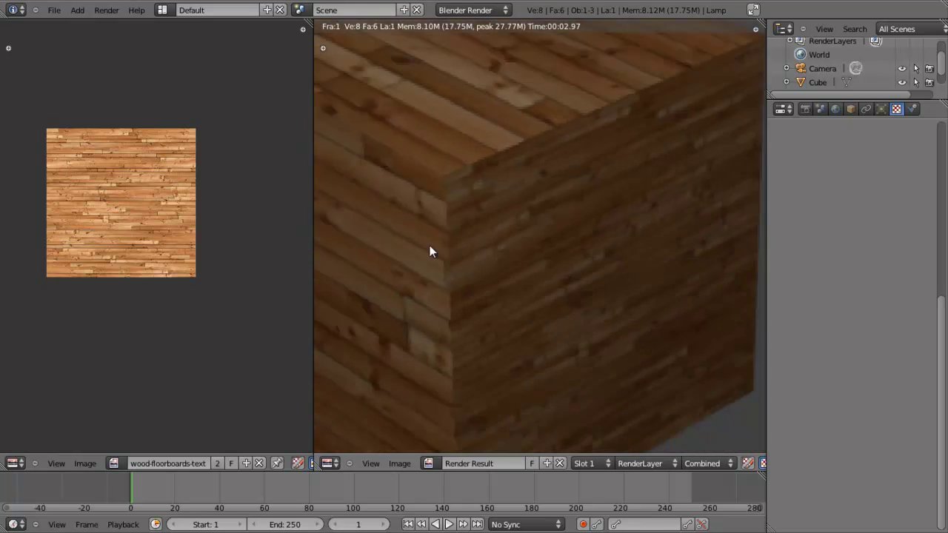
{"action": "key", "text": "Escape"}
Step: Show the UV layout of all the cube's faces in Edit Mode and compare it with the textured cube
{"action": "middle_click_drag", "start_coordinate": [437, 244], "coordinate": [562, 257]}
{"action": "right_click", "coordinate": [562, 258]}
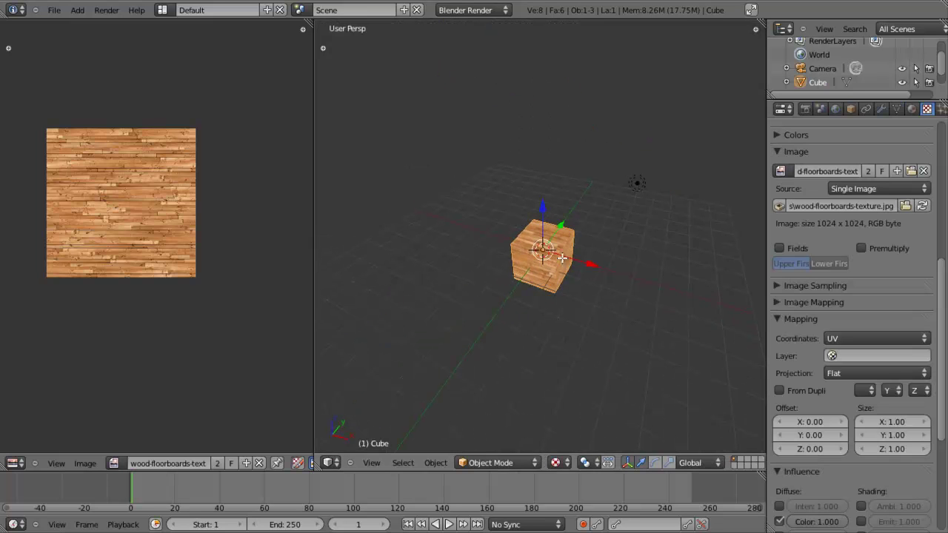
{"action": "key", "text": "Tab"}
{"action": "key", "text": "a"}
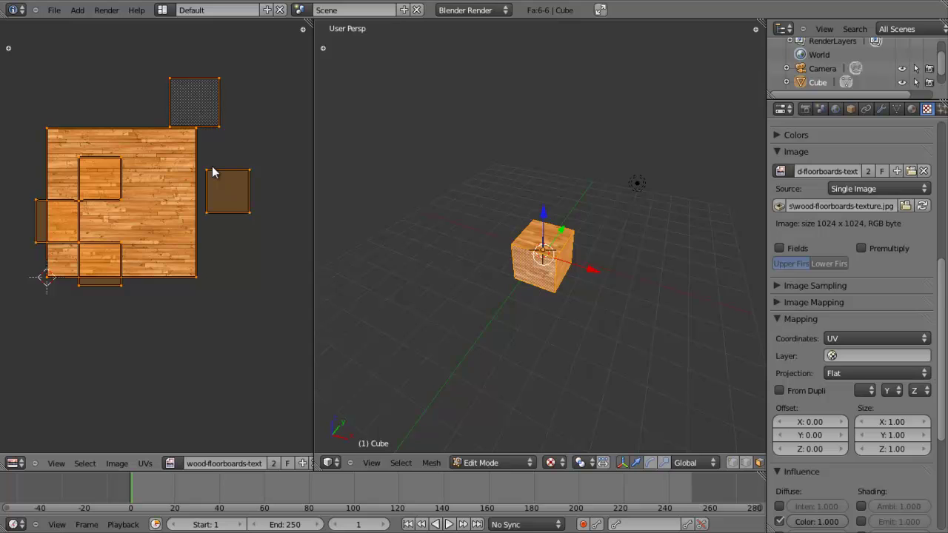
{"action": "scroll", "coordinate": [514, 281], "scroll_direction": "up", "scroll_amount": 5}
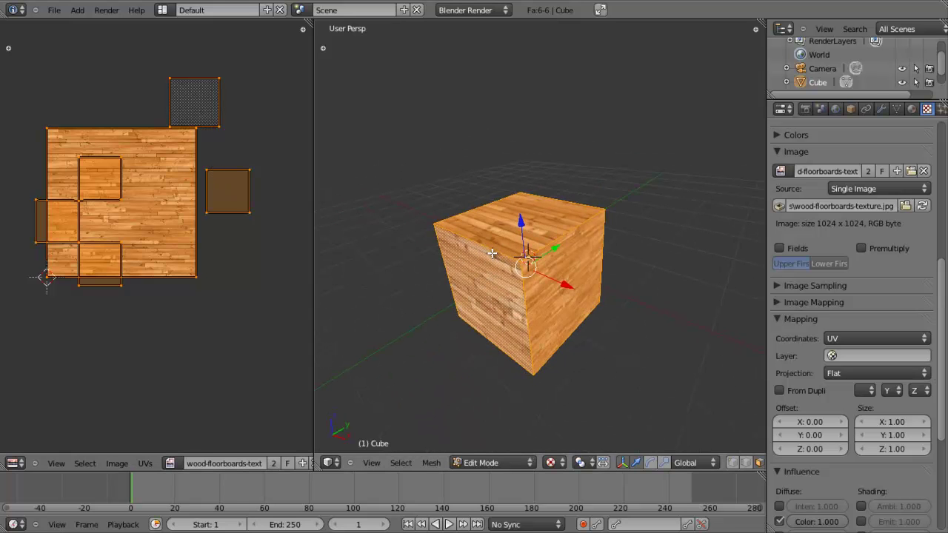
{"action": "middle_click_drag", "start_coordinate": [573, 320], "coordinate": [550, 312]}
{"action": "middle_click_drag", "start_coordinate": [615, 184], "coordinate": [624, 186]}
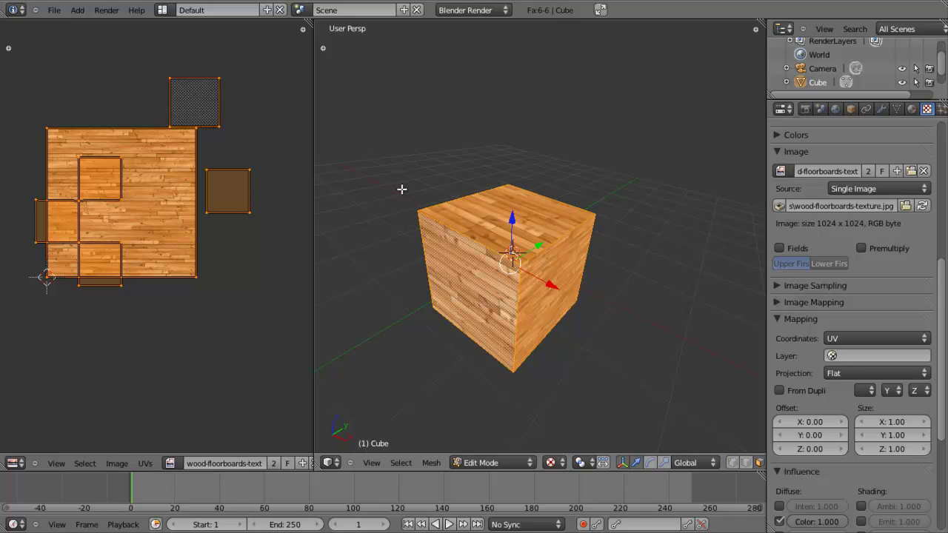
Step: Open the recent file head_2.blend and widen the UV editor beside the 3D view
{"action": "left_click", "coordinate": [55, 10]}
{"action": "mouse_move", "coordinate": [87, 51]}
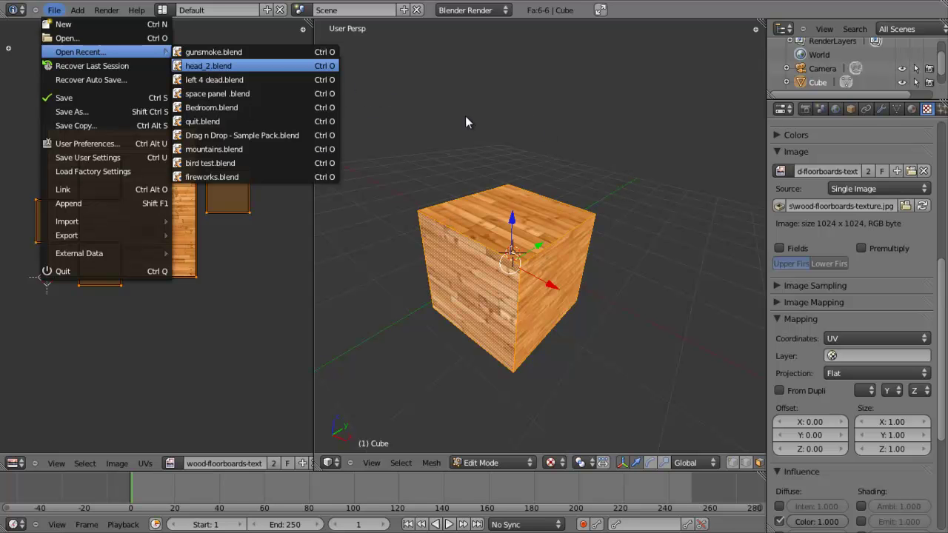
{"action": "key", "text": "Return"}
{"action": "middle_click_drag", "start_coordinate": [436, 119], "coordinate": [527, 211]}
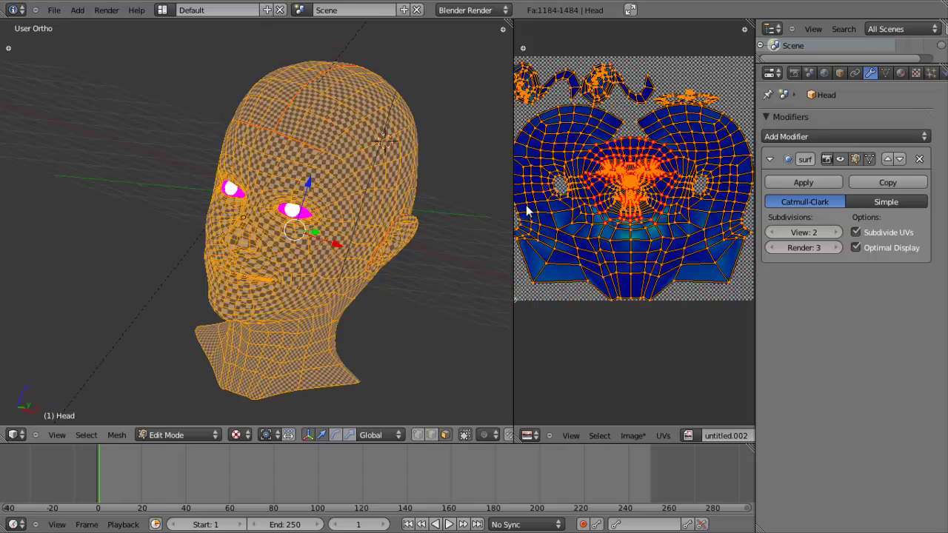
{"action": "left_click_drag", "start_coordinate": [514, 204], "coordinate": [500, 206]}
{"action": "middle_click_drag", "start_coordinate": [418, 217], "coordinate": [404, 189]}
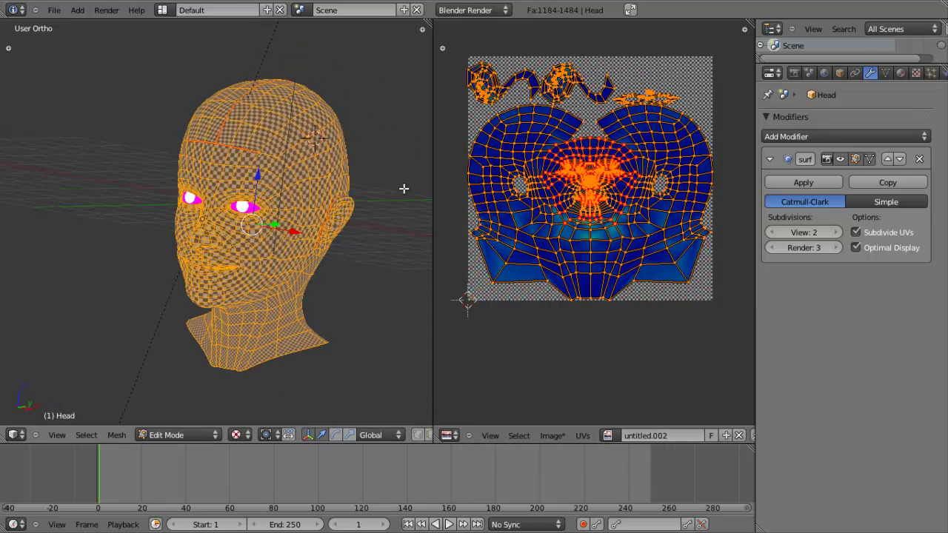
Step: Keep the textured shading and examine the checker pattern on the head model's face beside its UV layout
{"action": "left_click", "coordinate": [236, 435]}
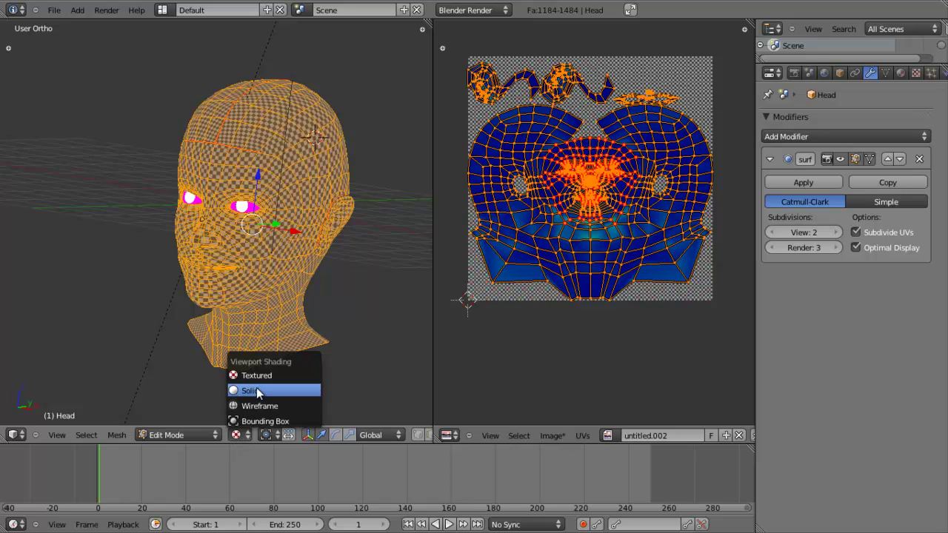
{"action": "key", "text": "Escape"}
{"action": "scroll", "coordinate": [321, 311], "scroll_direction": "up", "scroll_amount": 2}
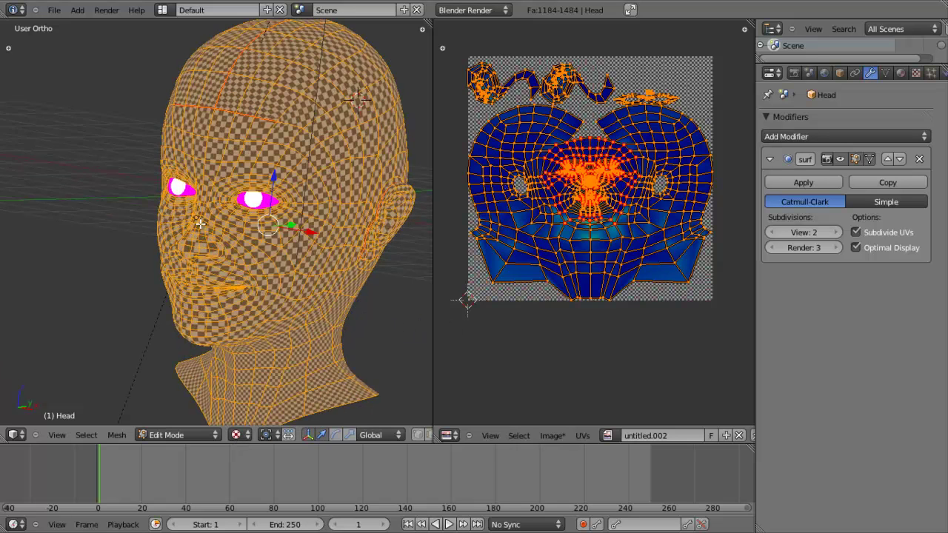
{"action": "middle_click_drag", "start_coordinate": [199, 224], "coordinate": [259, 175]}
{"action": "middle_click_drag", "start_coordinate": [349, 204], "coordinate": [334, 206], "text": "shift"}
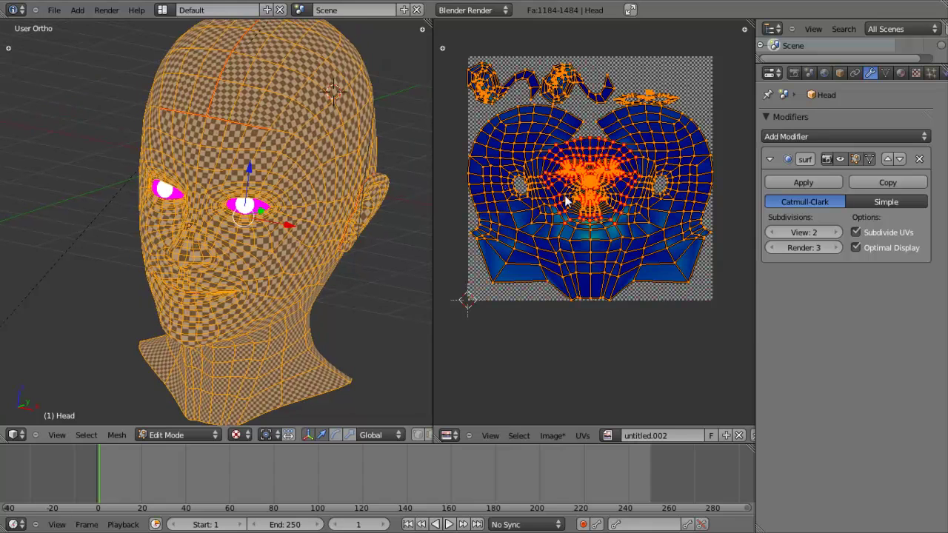
Step: Turn off the Stretch display for the head's UVs in the UV editor
{"action": "scroll", "coordinate": [586, 204], "scroll_direction": "up", "scroll_amount": 2}
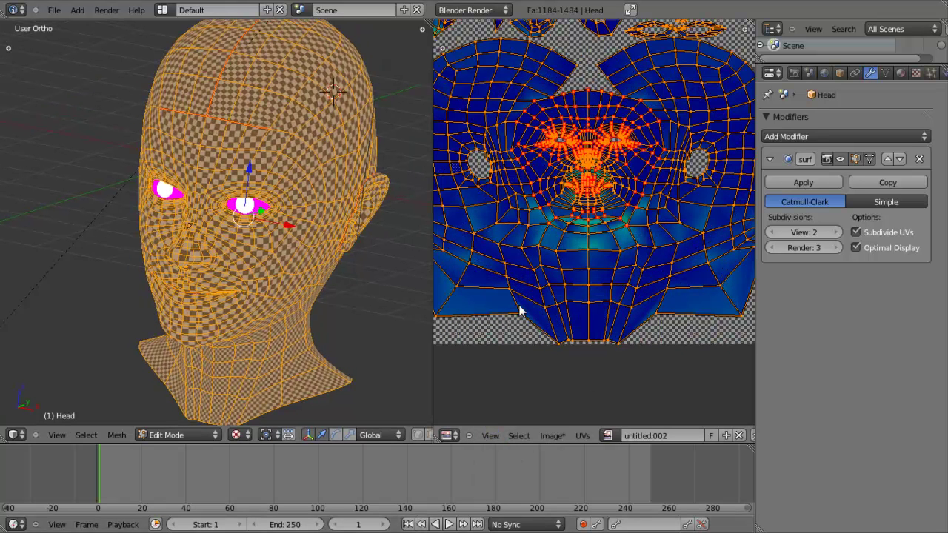
{"action": "key", "text": "t"}
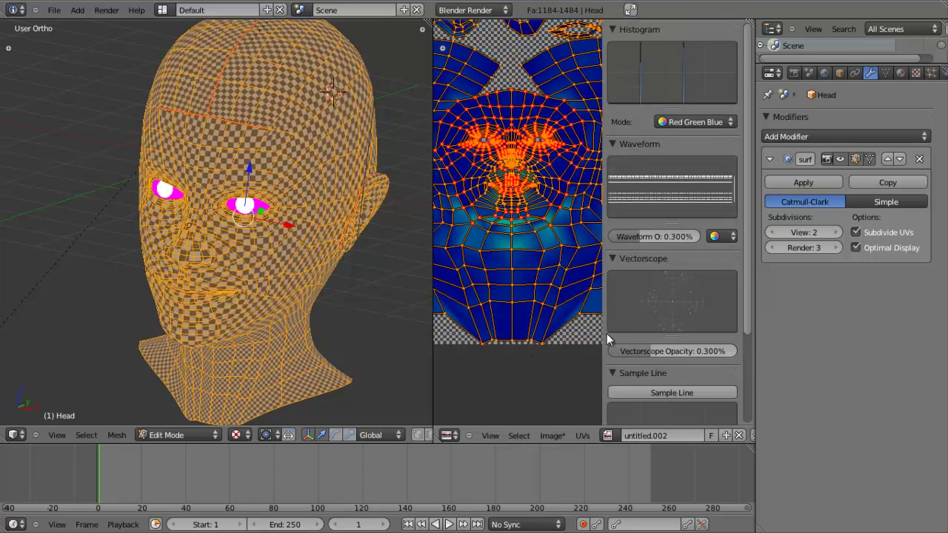
{"action": "scroll", "coordinate": [494, 280], "scroll_direction": "down", "scroll_amount": 2}
{"action": "key", "text": "t"}
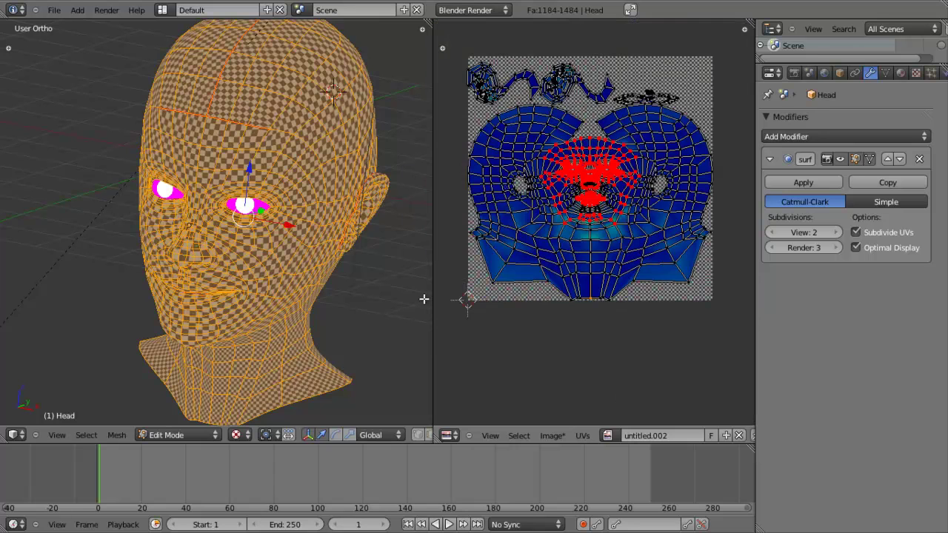
{"action": "key", "text": "n"}
{"action": "scroll", "coordinate": [498, 300], "scroll_direction": "down", "scroll_amount": 3}
{"action": "scroll", "coordinate": [491, 296], "scroll_direction": "down", "scroll_amount": 1}
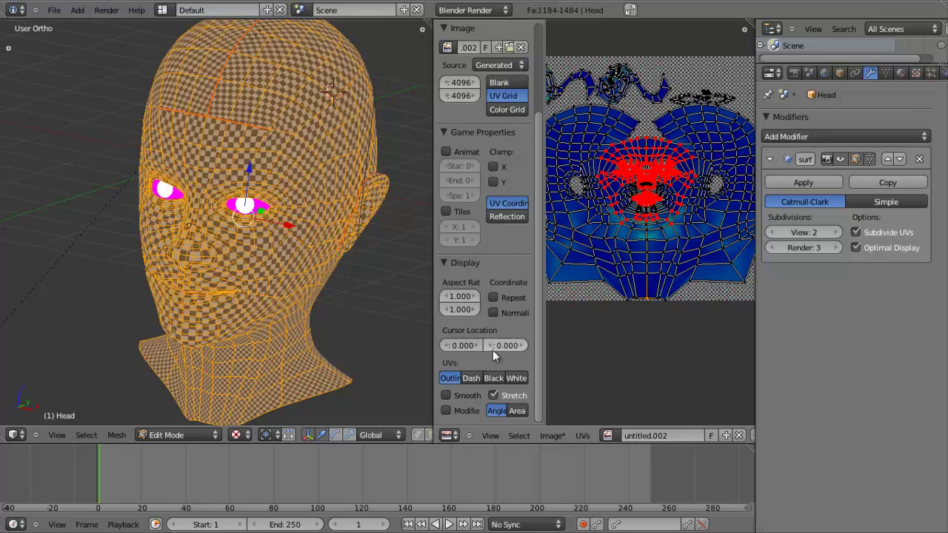
{"action": "left_click", "coordinate": [494, 395]}
{"action": "key", "text": "n"}
Step: Examine the face region of the head's UV layout and compare it with the checkered face on the model
{"action": "scroll", "coordinate": [594, 169], "scroll_direction": "up", "scroll_amount": 3}
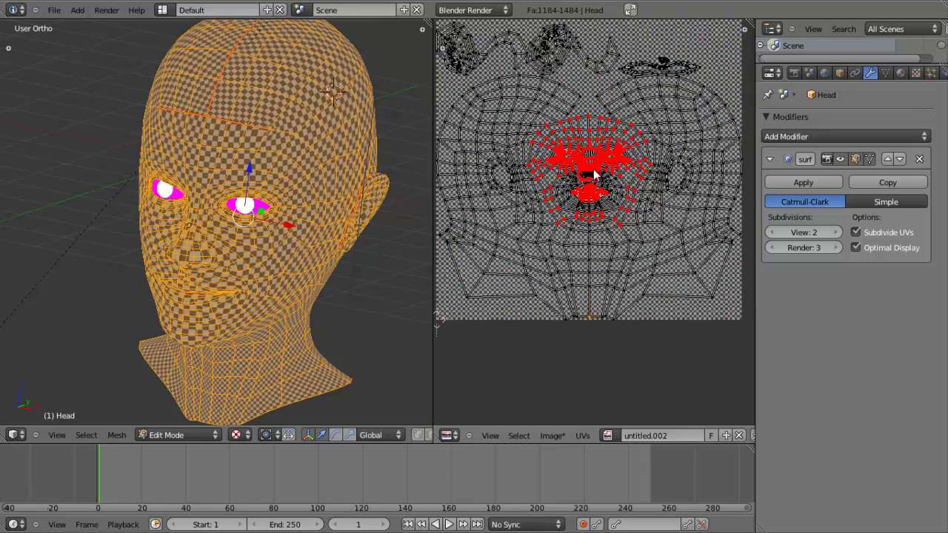
{"action": "middle_click_drag", "start_coordinate": [595, 128], "coordinate": [598, 177]}
{"action": "scroll", "coordinate": [599, 177], "scroll_direction": "down", "scroll_amount": 2}
{"action": "scroll", "coordinate": [598, 182], "scroll_direction": "up", "scroll_amount": 2}
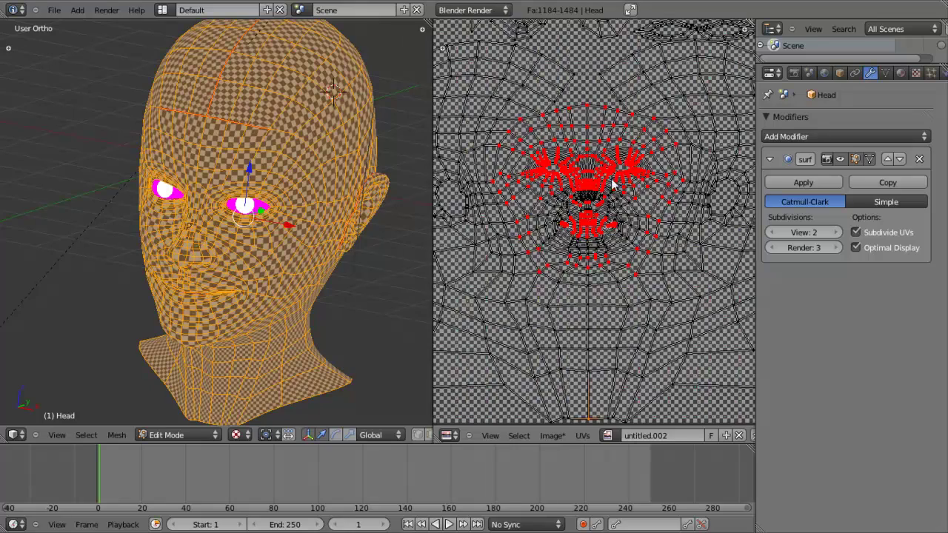
{"action": "scroll", "coordinate": [608, 185], "scroll_direction": "up", "scroll_amount": 4}
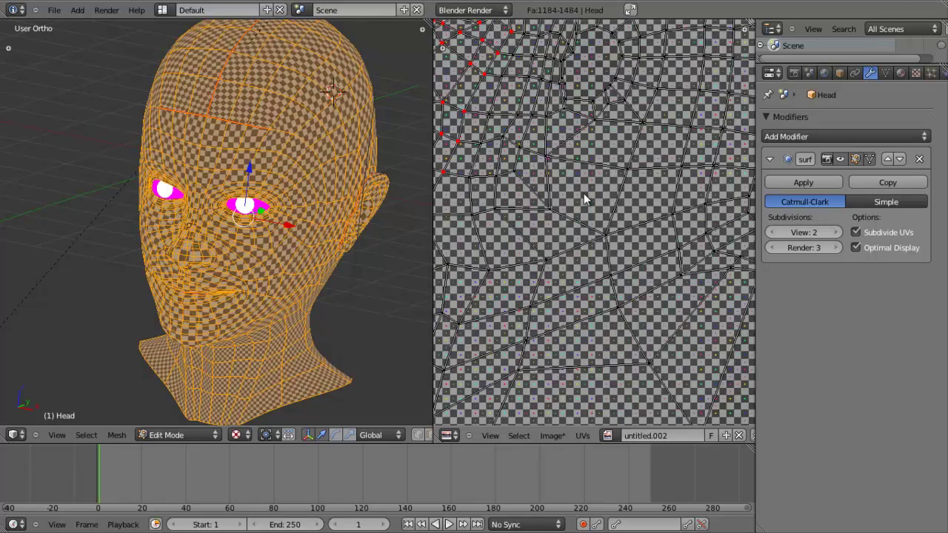
{"action": "scroll", "coordinate": [584, 196], "scroll_direction": "down", "scroll_amount": 5}
{"action": "scroll", "coordinate": [594, 245], "scroll_direction": "up", "scroll_amount": 1}
{"action": "scroll", "coordinate": [494, 161], "scroll_direction": "up", "scroll_amount": 1}
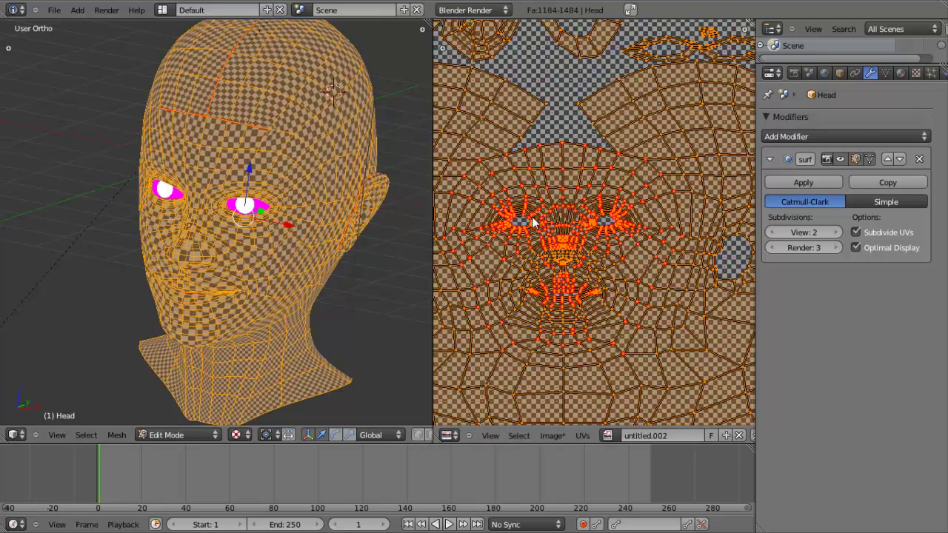
{"action": "scroll", "coordinate": [533, 221], "scroll_direction": "down", "scroll_amount": 2}
{"action": "middle_click_drag", "start_coordinate": [178, 231], "coordinate": [576, 243]}
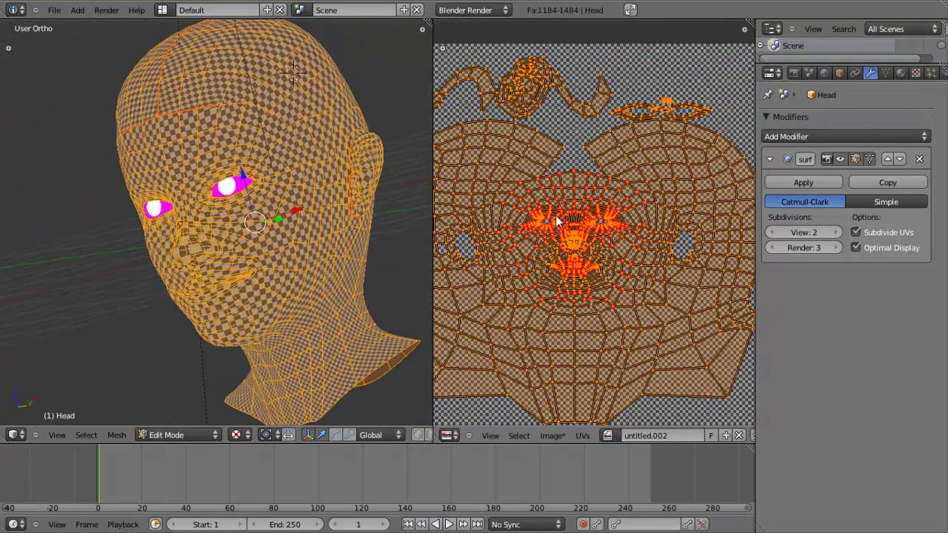
{"action": "scroll", "coordinate": [576, 242], "scroll_direction": "up", "scroll_amount": 2}
{"action": "scroll", "coordinate": [271, 129], "scroll_direction": "up", "scroll_amount": 3}
{"action": "scroll", "coordinate": [271, 130], "scroll_direction": "down", "scroll_amount": 3}
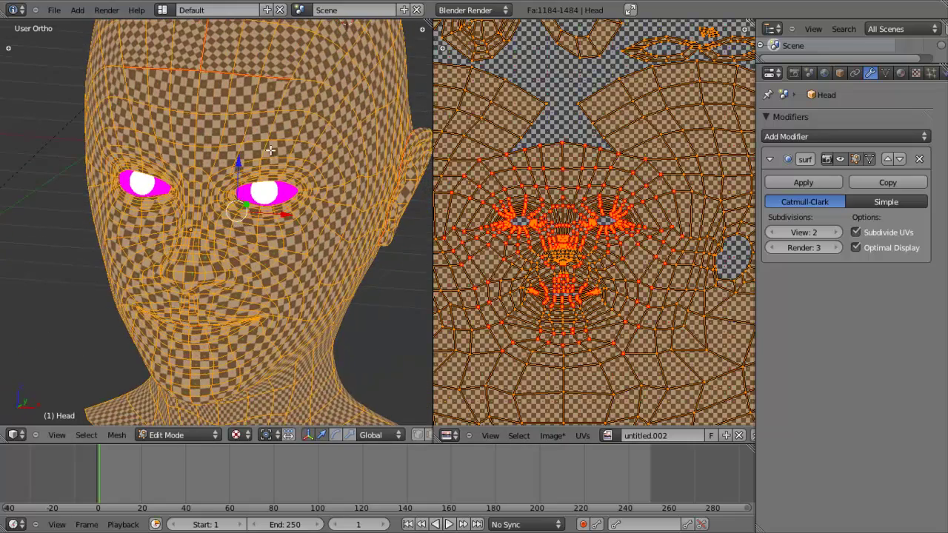
Step: Switch to Object Mode and inspect the checker pattern on the face and both sides of the head
{"action": "key", "text": "Tab"}
{"action": "scroll", "coordinate": [276, 165], "scroll_direction": "down", "scroll_amount": 3}
{"action": "middle_click_drag", "start_coordinate": [275, 166], "coordinate": [259, 191]}
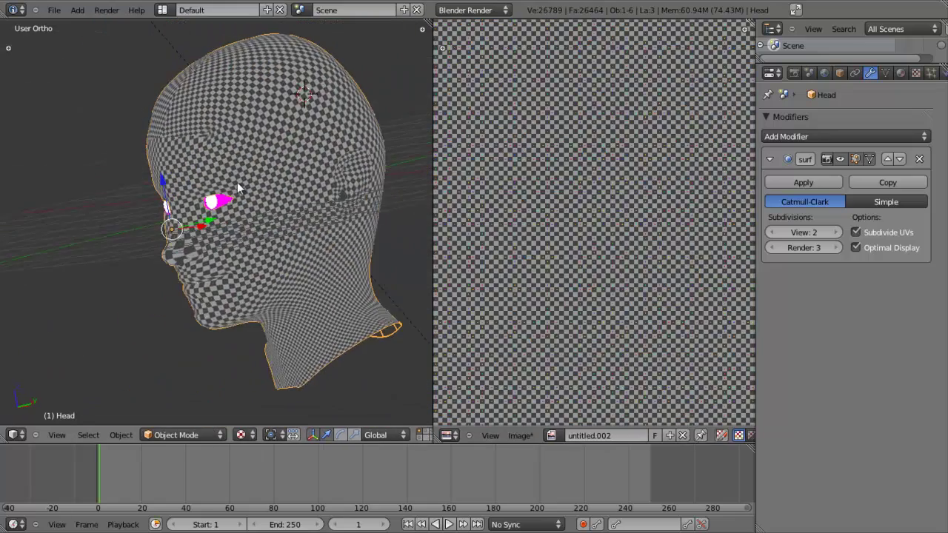
{"action": "scroll", "coordinate": [278, 192], "scroll_direction": "up", "scroll_amount": 2}
{"action": "middle_click_drag", "start_coordinate": [241, 128], "coordinate": [173, 113]}
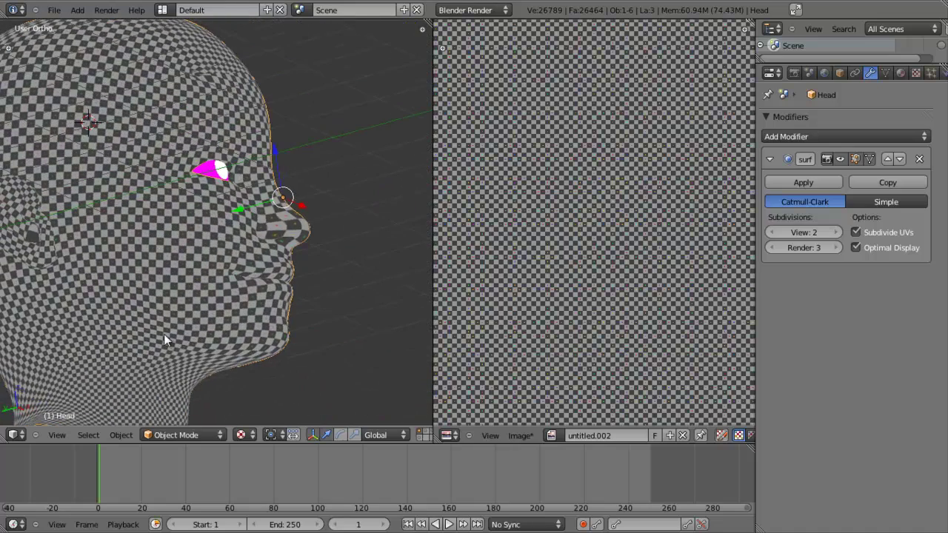
{"action": "middle_click_drag", "start_coordinate": [136, 157], "coordinate": [65, 197]}
Step: Return to Edit Mode and clear the seams from the whole head
{"action": "key", "text": "Tab"}
{"action": "scroll", "coordinate": [529, 169], "scroll_direction": "down", "scroll_amount": 3}
{"action": "middle_click_drag", "start_coordinate": [307, 160], "coordinate": [175, 34]}
{"action": "middle_click_drag", "start_coordinate": [184, 108], "coordinate": [191, 103]}
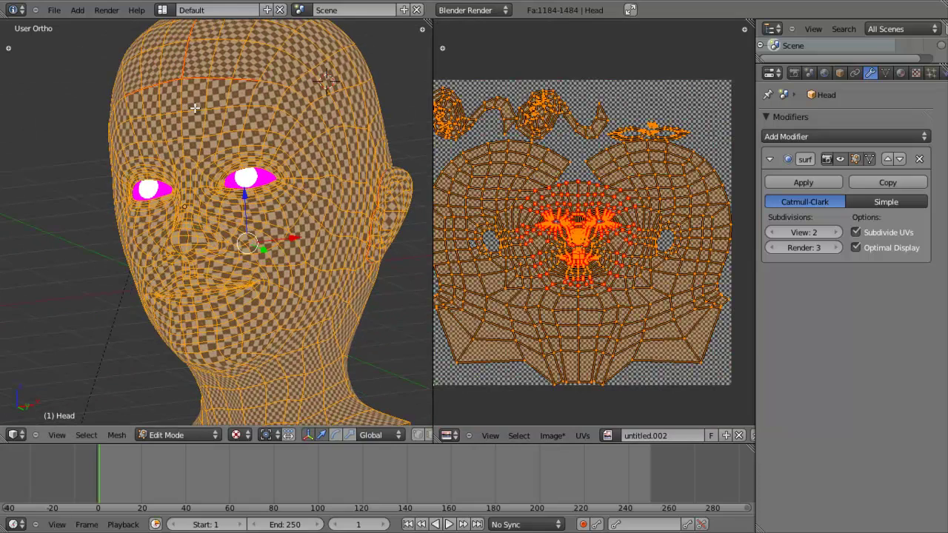
{"action": "key", "text": "ctrl+e"}
{"action": "left_click", "coordinate": [194, 109]}
Step: Unwrap the whole head without any seams and check the new layout in the UV editor
{"action": "scroll", "coordinate": [374, 240], "scroll_direction": "down", "scroll_amount": 2}
{"action": "key", "text": "u"}
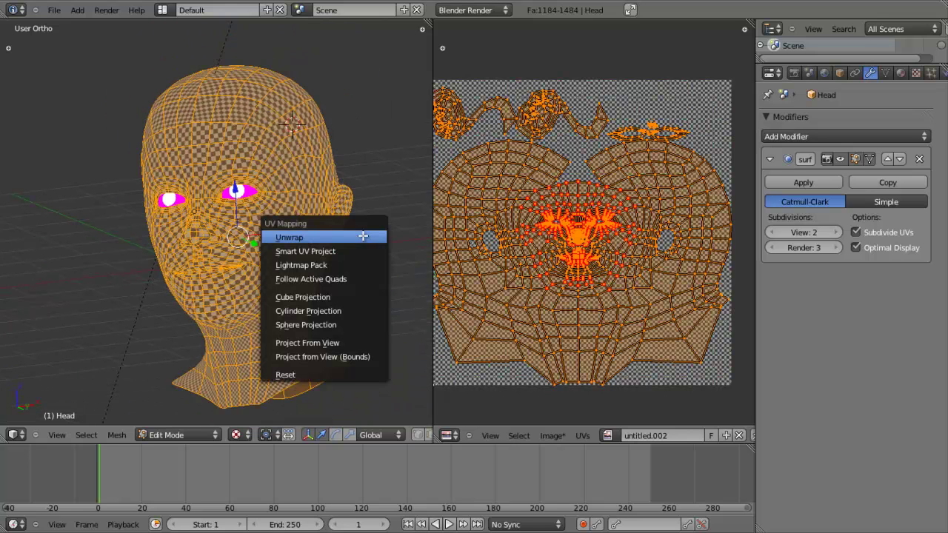
{"action": "key", "text": "Return"}
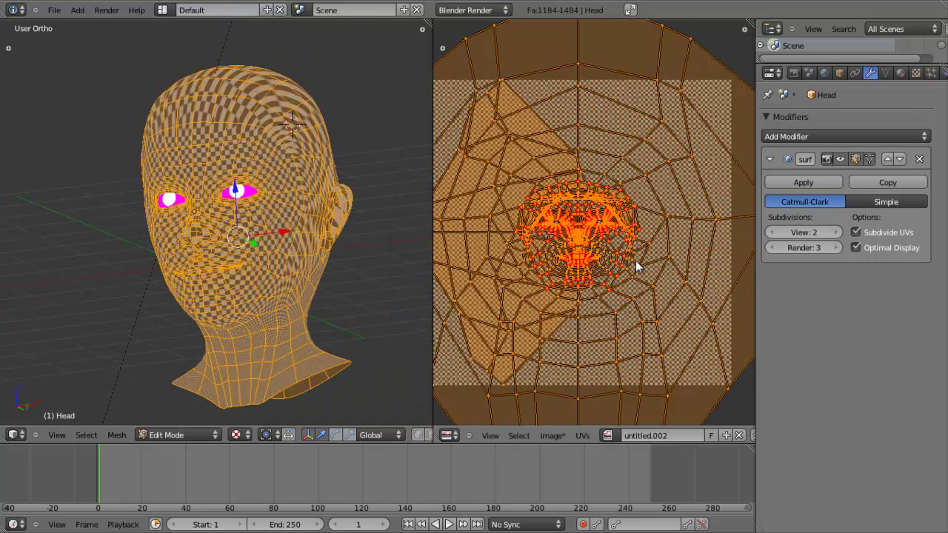
{"action": "scroll", "coordinate": [634, 266], "scroll_direction": "down", "scroll_amount": 3}
{"action": "scroll", "coordinate": [612, 258], "scroll_direction": "up", "scroll_amount": 3}
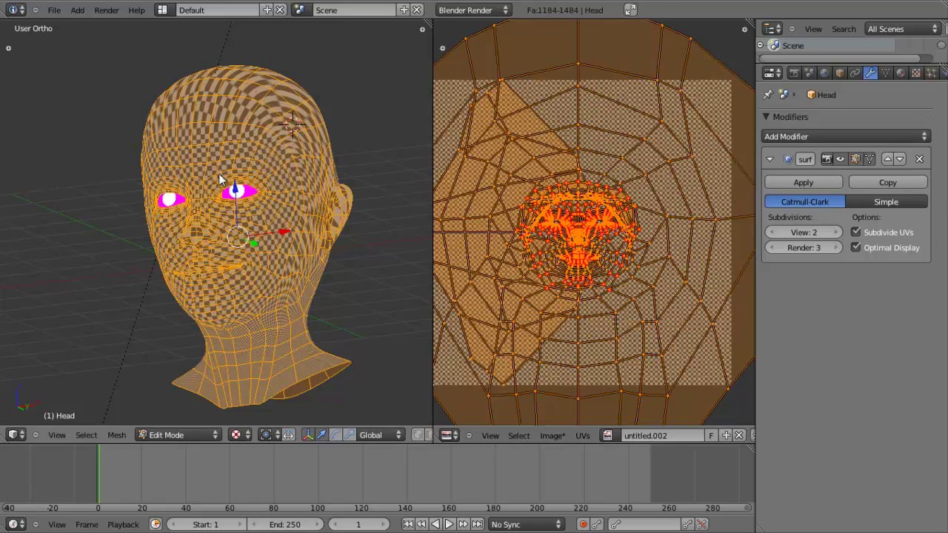
Step: Inspect the checker pattern from the seamless unwrap around the head in Object Mode, and compare it with the UV layout in Edit Mode
{"action": "key", "text": "Tab"}
{"action": "scroll", "coordinate": [275, 204], "scroll_direction": "up", "scroll_amount": 3}
{"action": "middle_click_drag", "start_coordinate": [271, 200], "coordinate": [317, 300]}
{"action": "middle_click_drag", "start_coordinate": [198, 139], "coordinate": [355, 292]}
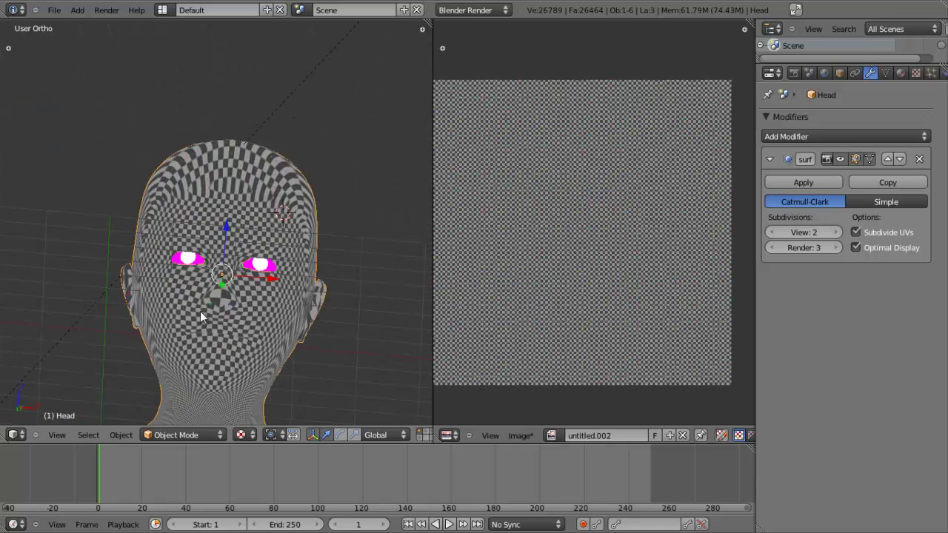
{"action": "scroll", "coordinate": [251, 179], "scroll_direction": "up", "scroll_amount": 3}
{"action": "middle_click_drag", "start_coordinate": [260, 189], "coordinate": [192, 242]}
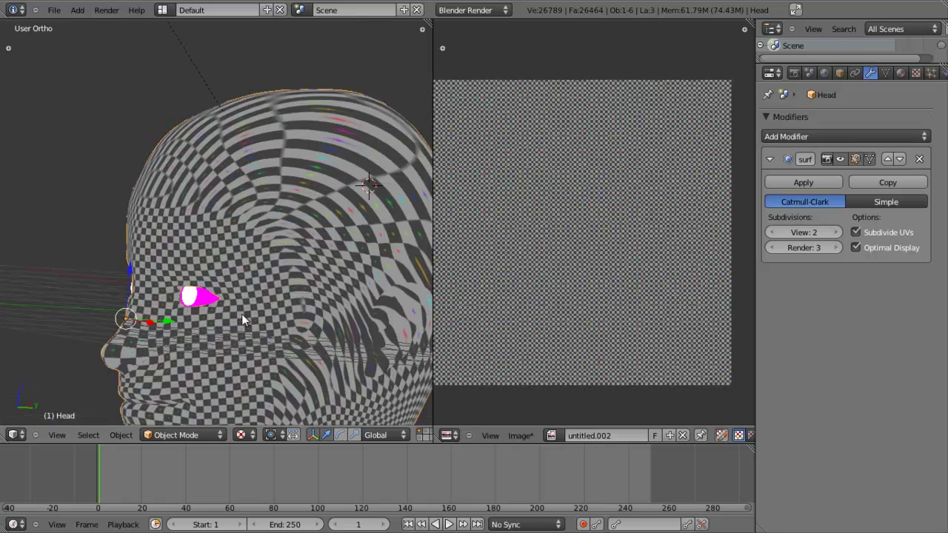
{"action": "scroll", "coordinate": [278, 310], "scroll_direction": "down", "scroll_amount": 3}
{"action": "middle_click_drag", "start_coordinate": [244, 275], "coordinate": [289, 239]}
{"action": "key", "text": "Tab"}
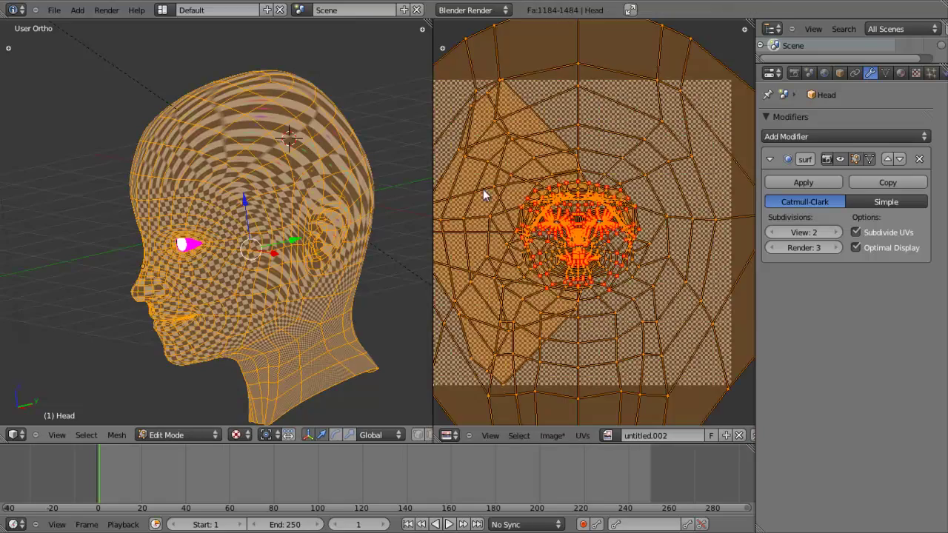
{"action": "scroll", "coordinate": [573, 207], "scroll_direction": "down", "scroll_amount": 3}
{"action": "scroll", "coordinate": [222, 192], "scroll_direction": "up", "scroll_amount": 3}
{"action": "middle_click_drag", "start_coordinate": [222, 178], "coordinate": [202, 188]}
Step: Face the head from the front, enable vertex and edge selection alongside face selection, and deselect everything
{"action": "key", "text": "a"}
{"action": "scroll", "coordinate": [236, 171], "scroll_direction": "down", "scroll_amount": 3}
{"action": "key", "text": "KP_1"}
{"action": "scroll", "coordinate": [239, 175], "scroll_direction": "up", "scroll_amount": 3}
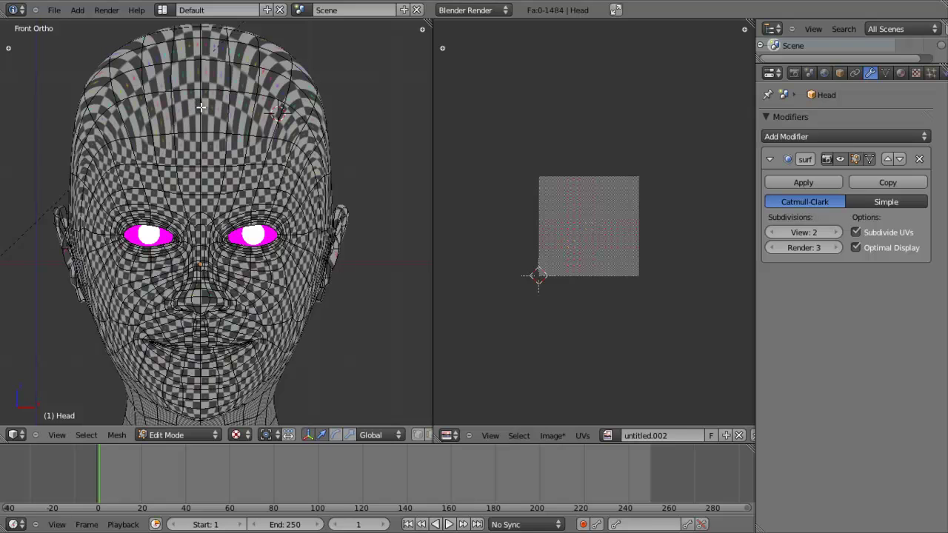
{"action": "right_click", "coordinate": [200, 107], "text": "alt"}
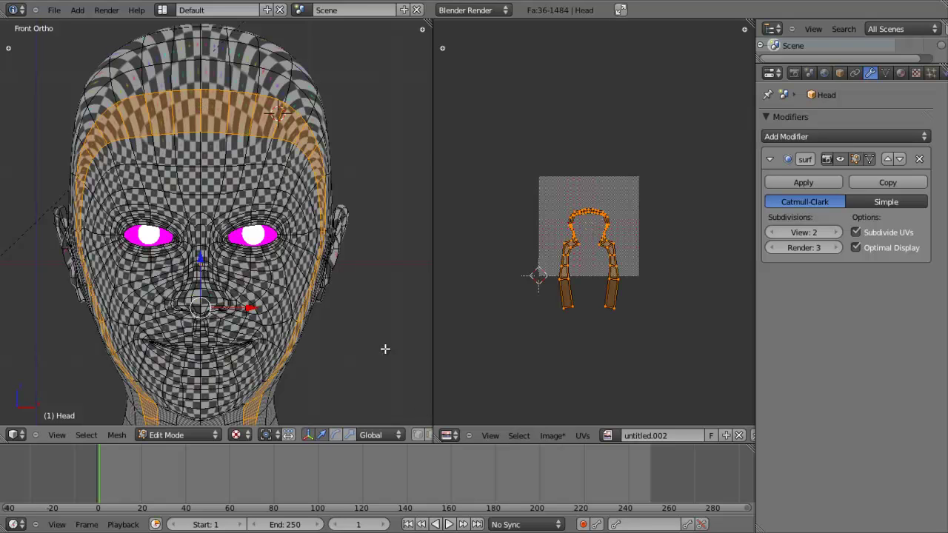
{"action": "left_click", "coordinate": [427, 434]}
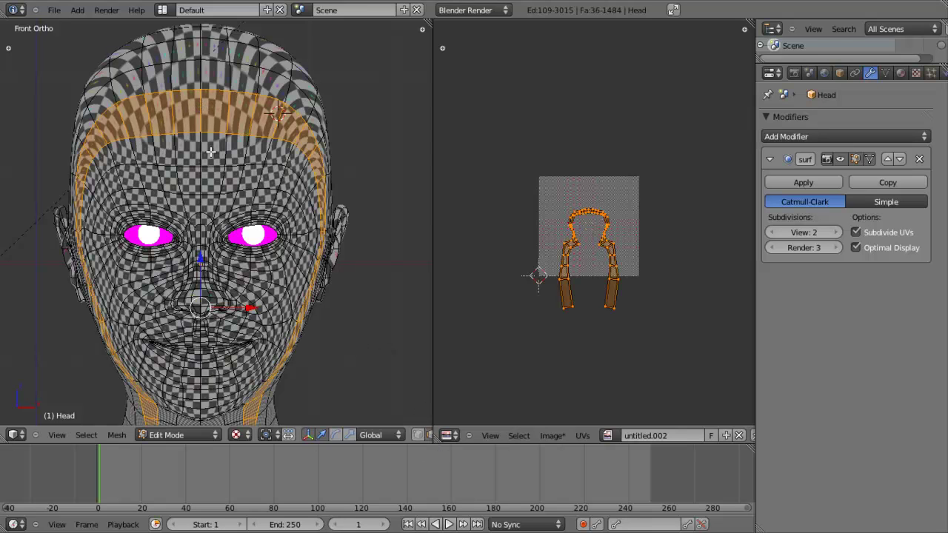
{"action": "left_click", "coordinate": [417, 434], "text": "shift"}
{"action": "key", "text": "a"}
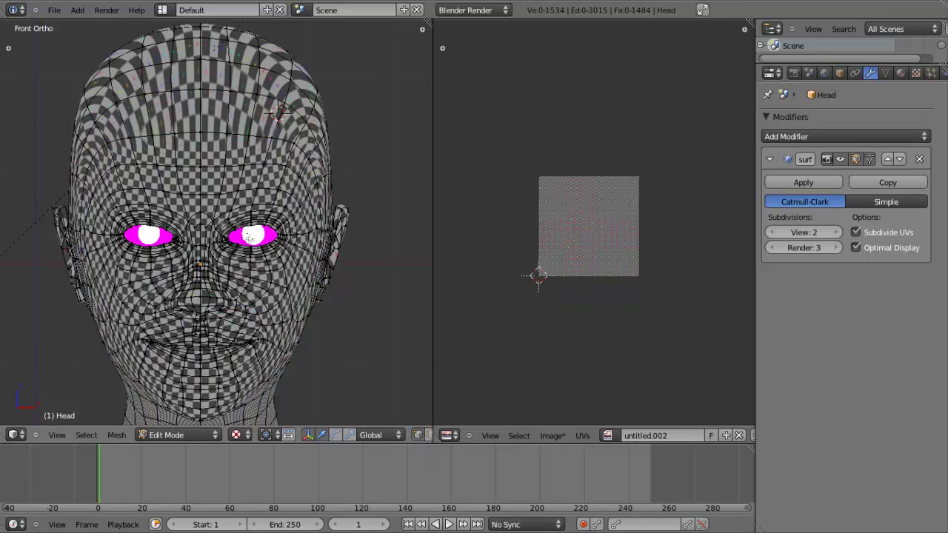
Step: Select the centre edge loop running from the mouth up over the forehead and the crown
{"action": "right_click", "coordinate": [188, 146], "text": "alt"}
{"action": "right_click", "coordinate": [201, 147], "text": "alt+shift"}
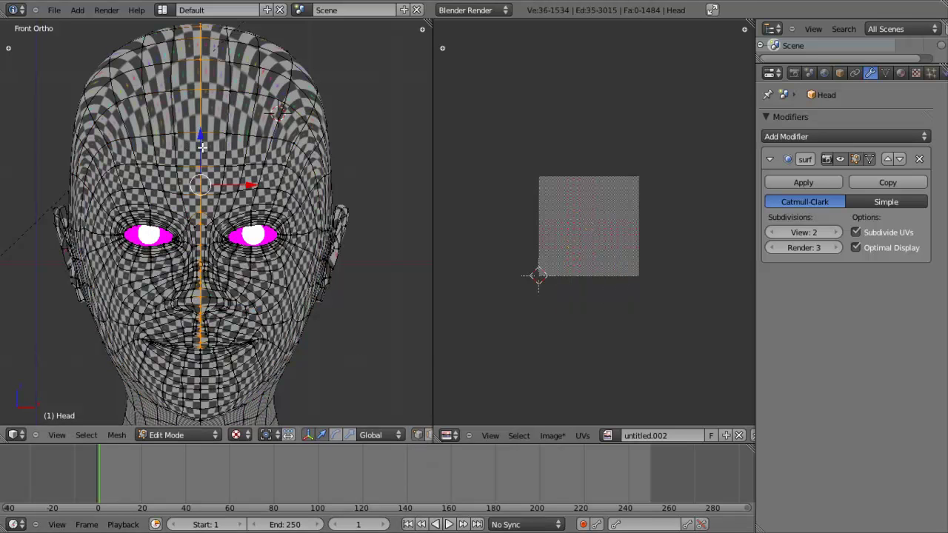
{"action": "scroll", "coordinate": [204, 159], "scroll_direction": "down", "scroll_amount": 3}
{"action": "middle_click_drag", "start_coordinate": [212, 200], "coordinate": [244, 252]}
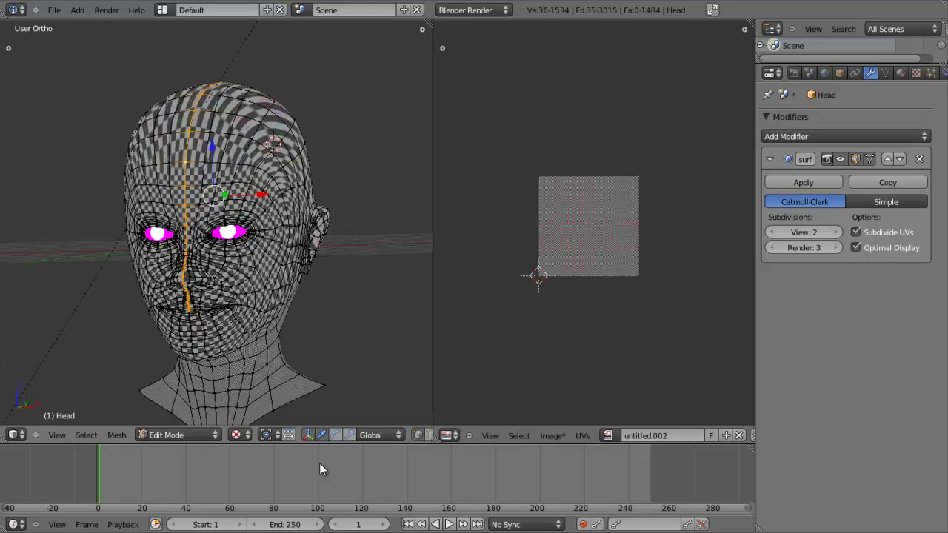
Step: Add the centre edge loop down the back of the head and neck to the selection
{"action": "middle_click_drag", "start_coordinate": [190, 278], "coordinate": [286, 278]}
{"action": "right_click", "coordinate": [288, 303], "text": "alt+shift"}
{"action": "scroll", "coordinate": [290, 307], "scroll_direction": "down", "scroll_amount": 2}
{"action": "middle_click_drag", "start_coordinate": [264, 386], "coordinate": [254, 354]}
{"action": "middle_click_drag", "start_coordinate": [253, 306], "coordinate": [273, 360]}
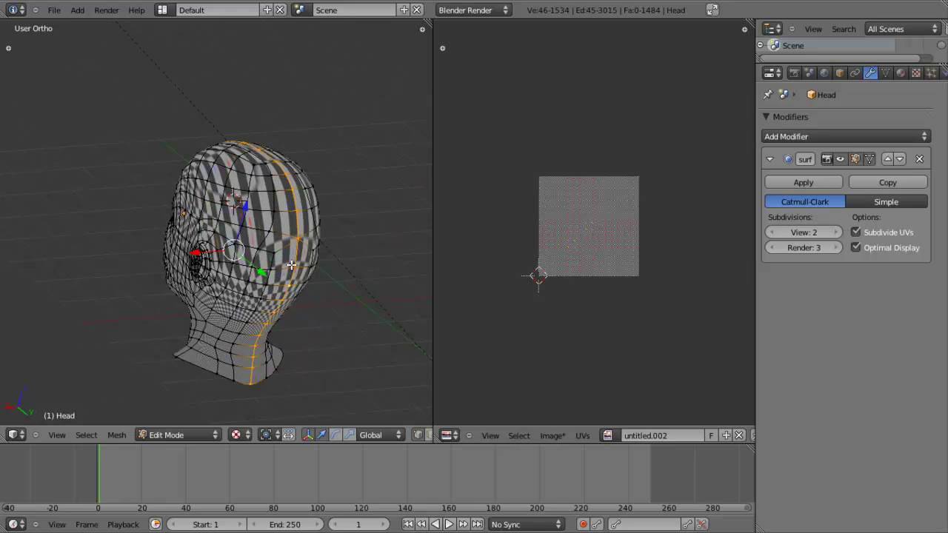
Step: Box-deselect the facial part of the centre loop in the right side view, keeping the crown and back of the head selected
{"action": "middle_click_drag", "start_coordinate": [202, 201], "coordinate": [203, 153]}
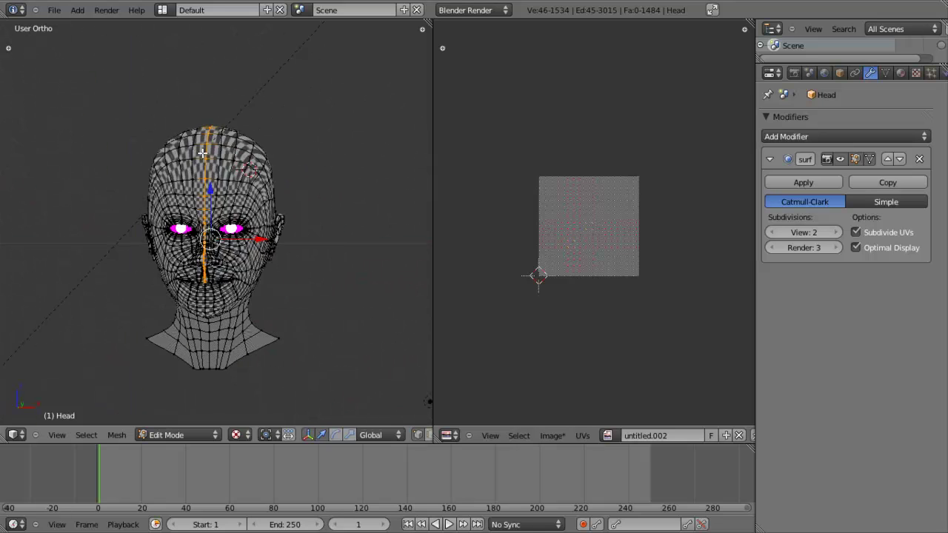
{"action": "key", "text": "KP_3"}
{"action": "key", "text": "KP_1"}
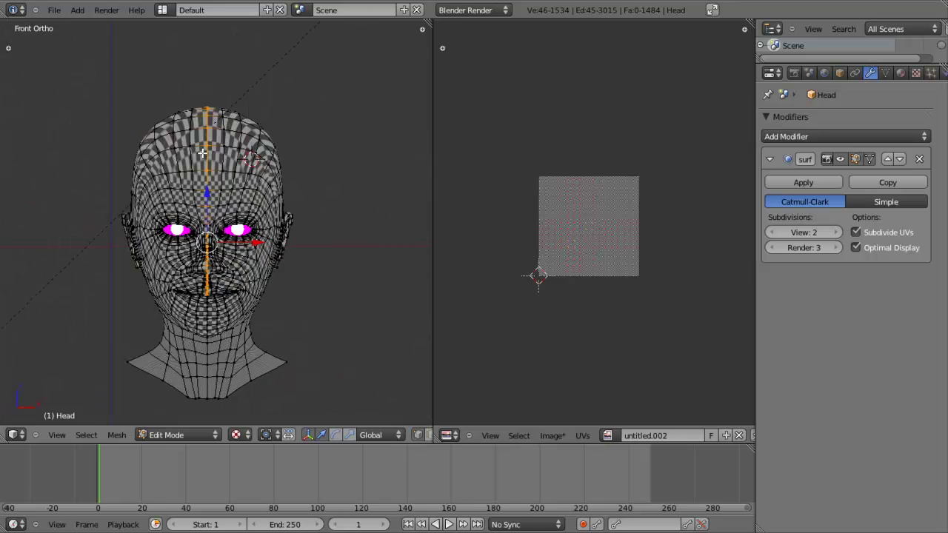
{"action": "scroll", "coordinate": [355, 440], "scroll_direction": "down", "scroll_amount": 5, "text": "ctrl"}
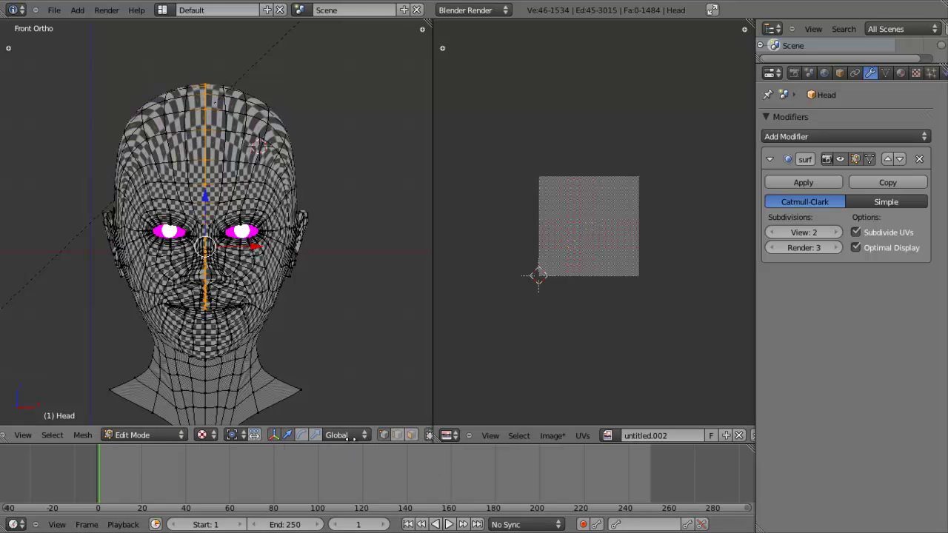
{"action": "middle_click_drag", "start_coordinate": [219, 201], "coordinate": [159, 200]}
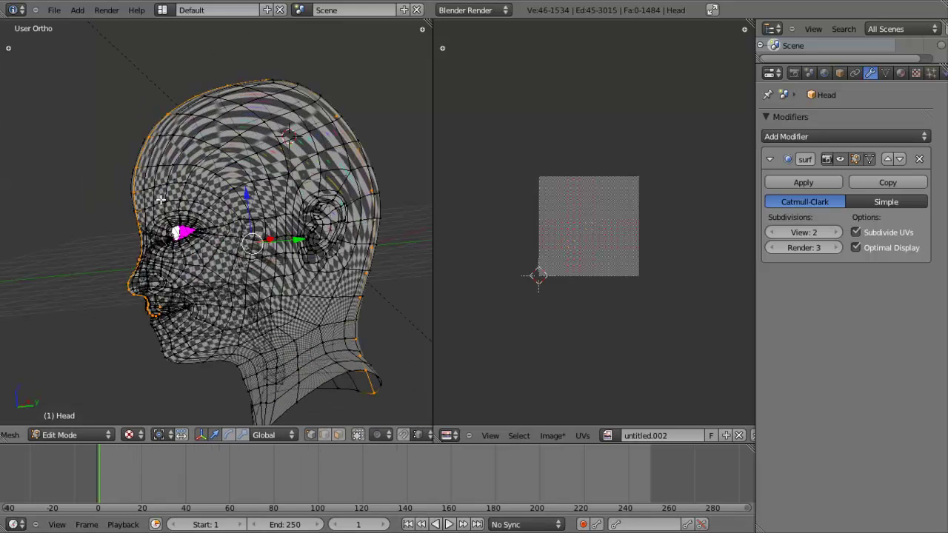
{"action": "key", "text": "KP_1"}
{"action": "key", "text": "KP_3"}
{"action": "key", "text": "b"}
{"action": "left_click_drag", "start_coordinate": [247, 363], "coordinate": [76, 169]}
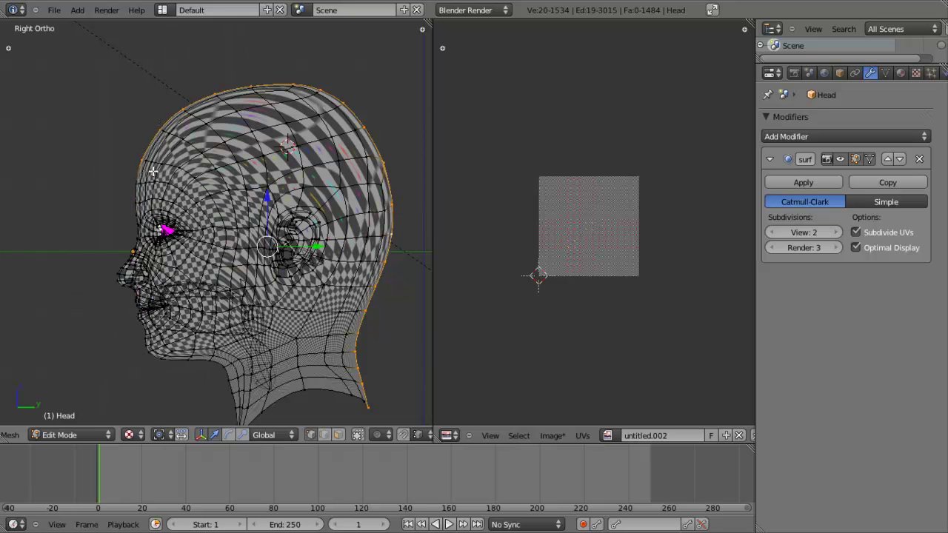
Step: Examine the remaining selected centre loop from the forehead over the crown to the back of the neck
{"action": "scroll", "coordinate": [124, 185], "scroll_direction": "up", "scroll_amount": 2}
{"action": "middle_click_drag", "start_coordinate": [124, 186], "coordinate": [198, 151]}
{"action": "middle_click_drag", "start_coordinate": [232, 225], "coordinate": [331, 326]}
{"action": "middle_click_drag", "start_coordinate": [313, 358], "coordinate": [389, 467]}
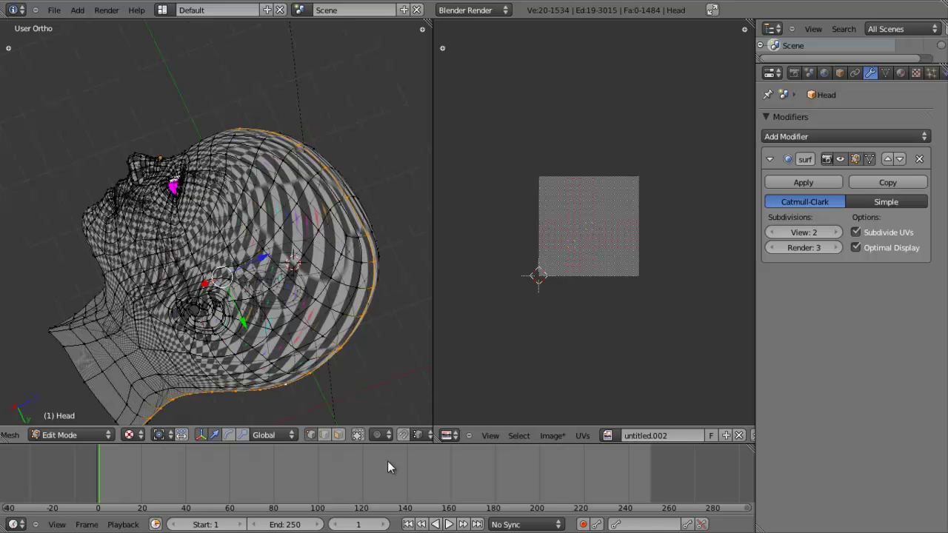
{"action": "middle_click_drag", "start_coordinate": [348, 400], "coordinate": [319, 241]}
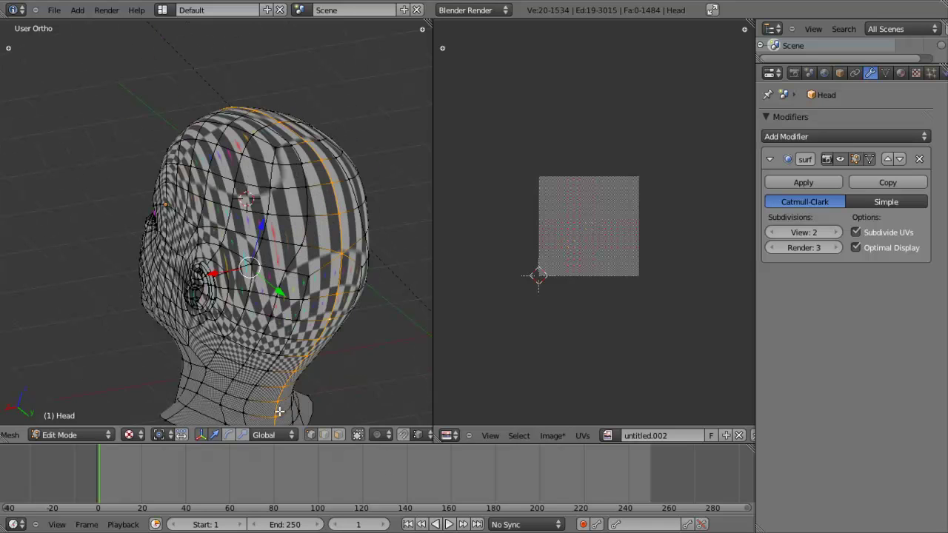
{"action": "scroll", "coordinate": [279, 411], "scroll_direction": "down", "scroll_amount": 2}
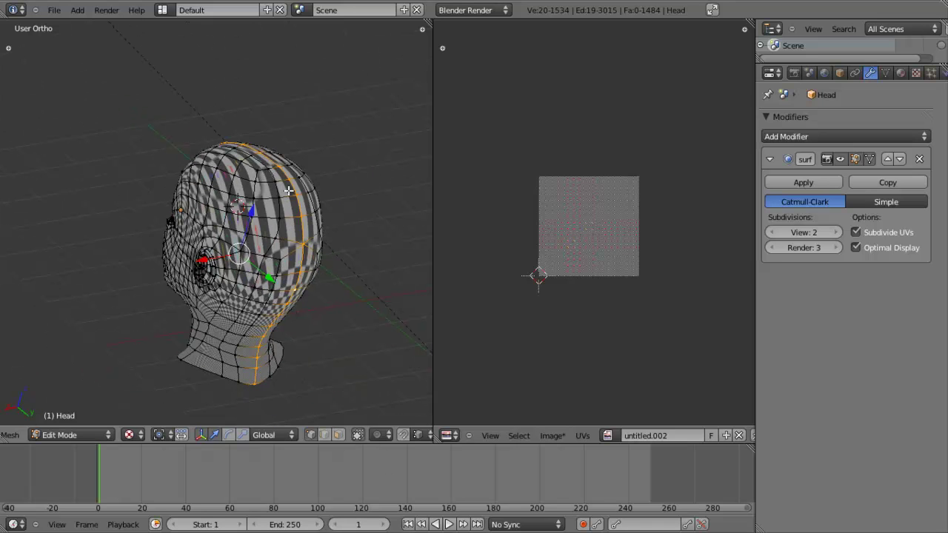
{"action": "middle_click_drag", "start_coordinate": [225, 134], "coordinate": [90, 197]}
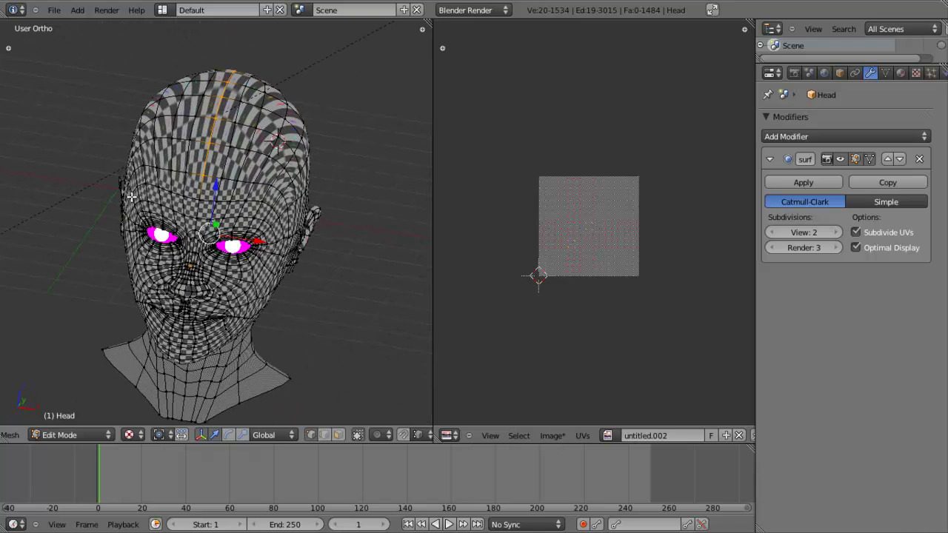
Step: Examine the stretched checker pattern on the face, forehead and both sides of the head around the selected centre loop
{"action": "scroll", "coordinate": [131, 196], "scroll_direction": "up", "scroll_amount": 2}
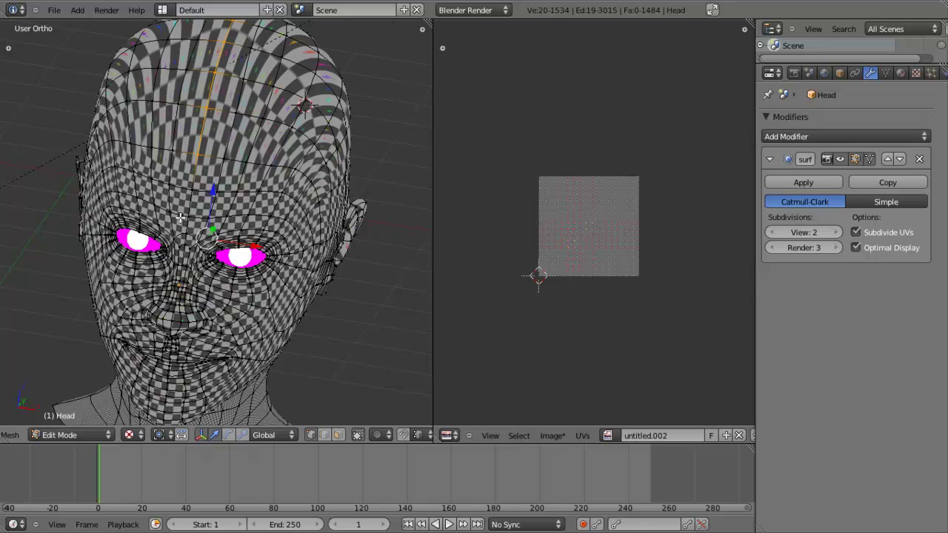
{"action": "scroll", "coordinate": [272, 168], "scroll_direction": "down", "scroll_amount": 2}
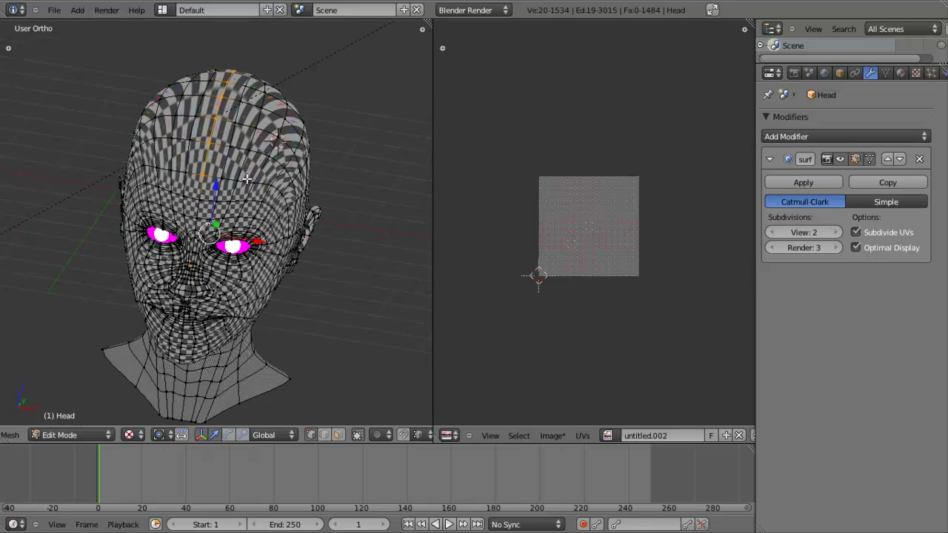
{"action": "middle_click_drag", "start_coordinate": [255, 178], "coordinate": [230, 164]}
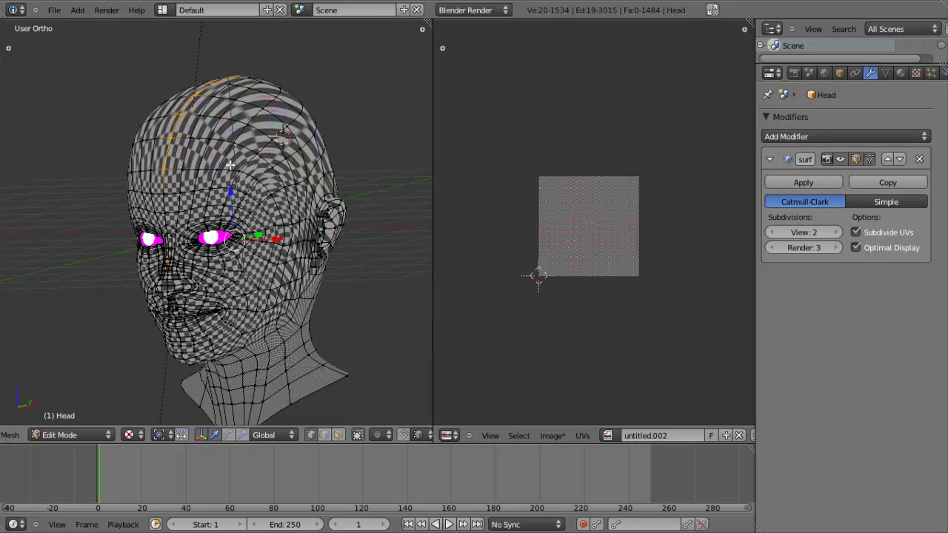
{"action": "middle_click_drag", "start_coordinate": [91, 267], "coordinate": [249, 259]}
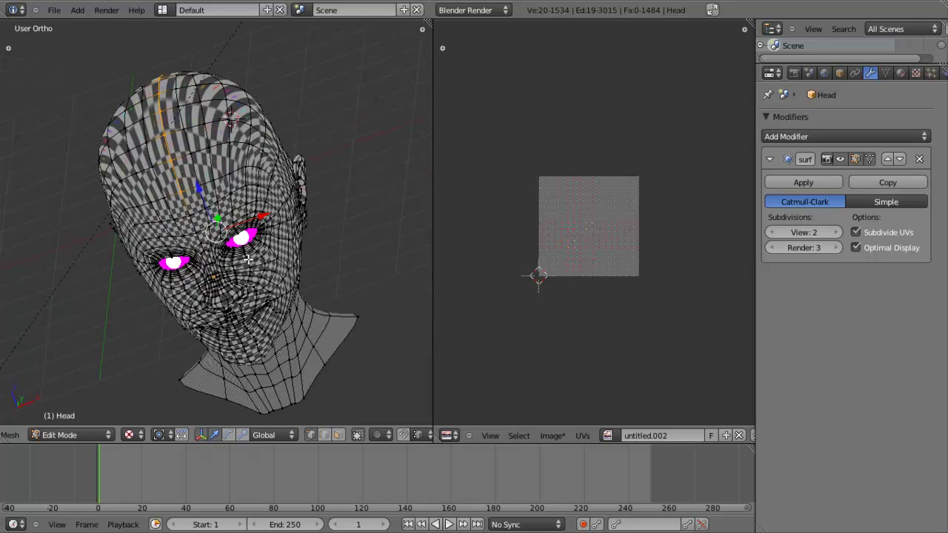
{"action": "middle_click_drag", "start_coordinate": [196, 293], "coordinate": [237, 297]}
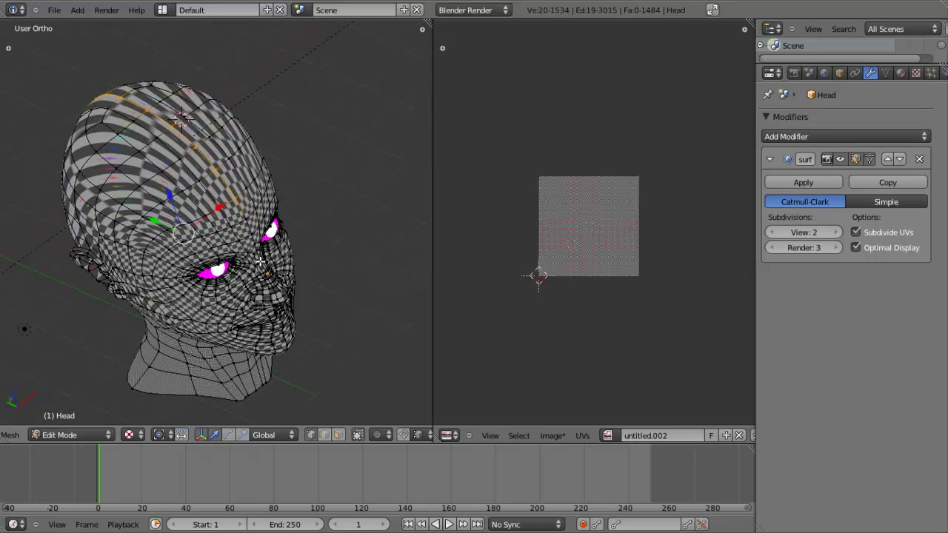
{"action": "middle_click_drag", "start_coordinate": [193, 253], "coordinate": [187, 199]}
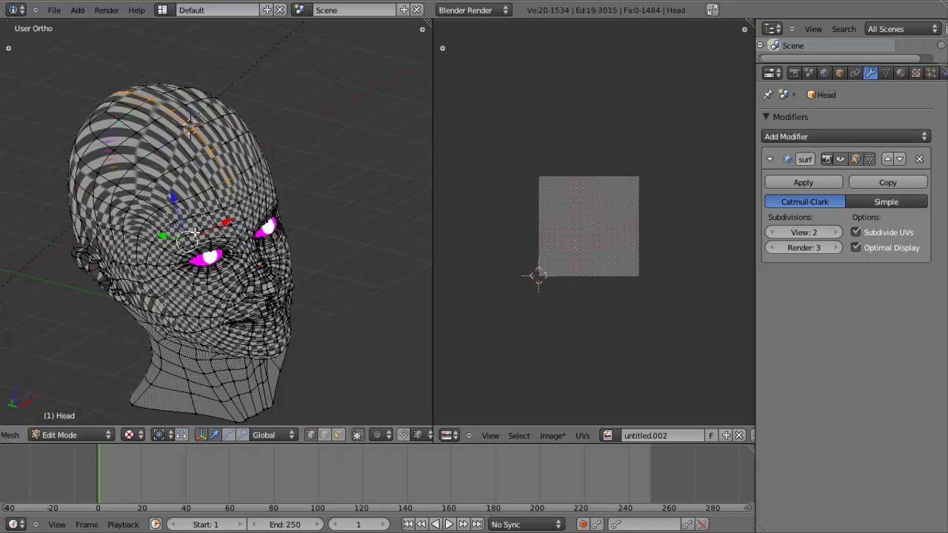
{"action": "middle_click_drag", "start_coordinate": [118, 289], "coordinate": [118, 274]}
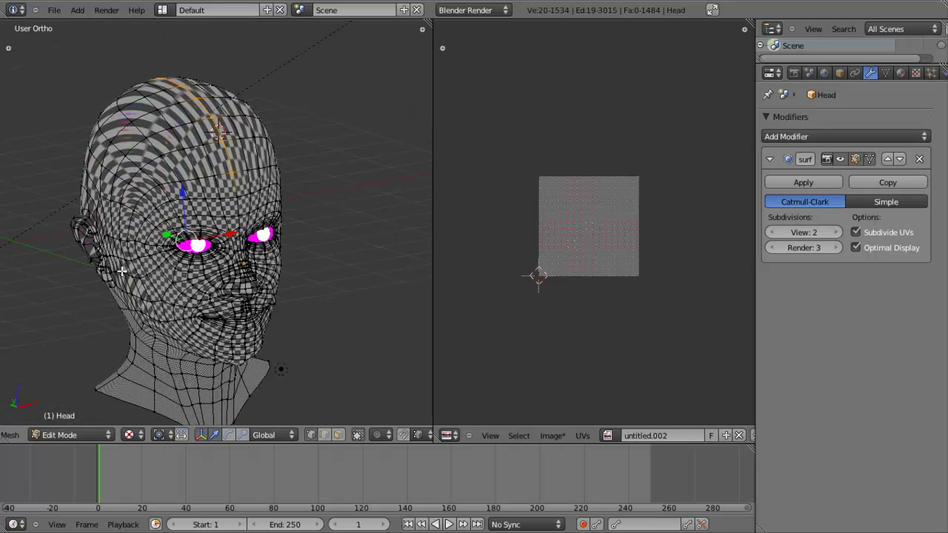
{"action": "middle_click_drag", "start_coordinate": [194, 217], "coordinate": [168, 215]}
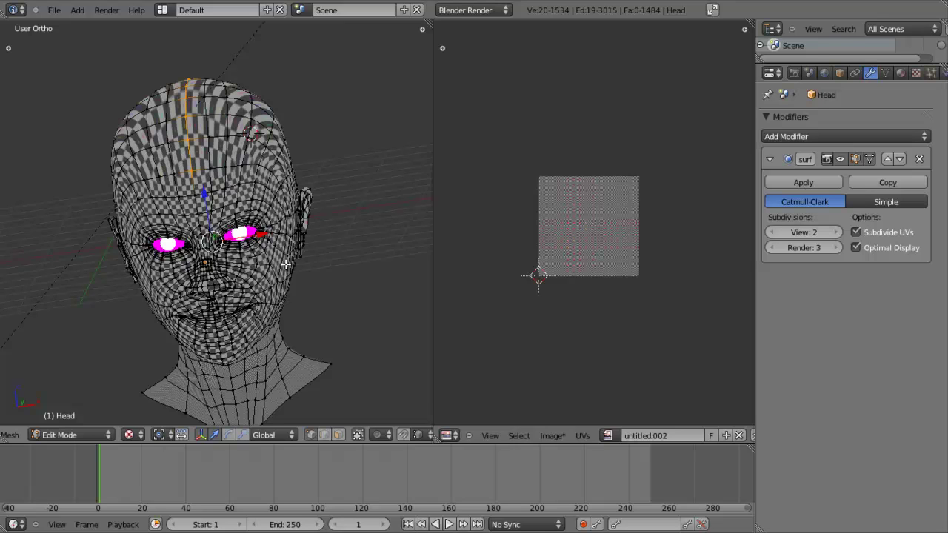
{"action": "scroll", "coordinate": [286, 263], "scroll_direction": "up", "scroll_amount": 5}
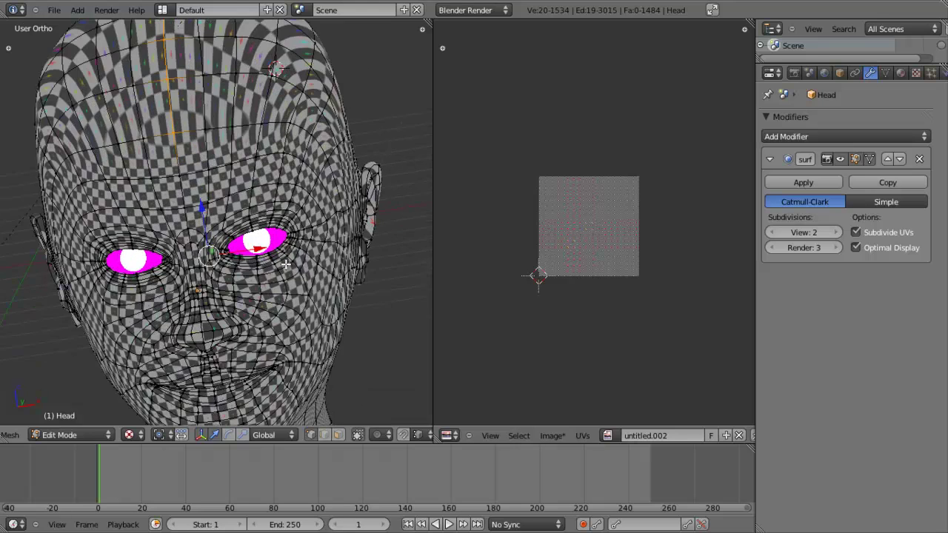
{"action": "scroll", "coordinate": [285, 264], "scroll_direction": "down", "scroll_amount": 5}
{"action": "middle_click_drag", "start_coordinate": [285, 264], "coordinate": [215, 256]}
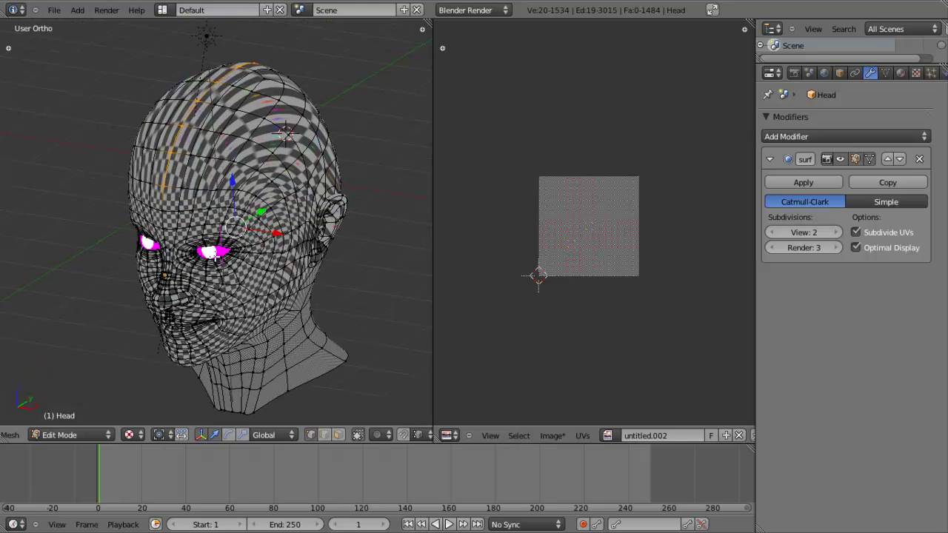
Step: Mark the selected centre loop from the forehead over the crown and down the back of the head as a seam
{"action": "middle_click_drag", "start_coordinate": [228, 270], "coordinate": [262, 291]}
{"action": "key", "text": "ctrl+e"}
{"action": "left_click", "coordinate": [228, 257]}
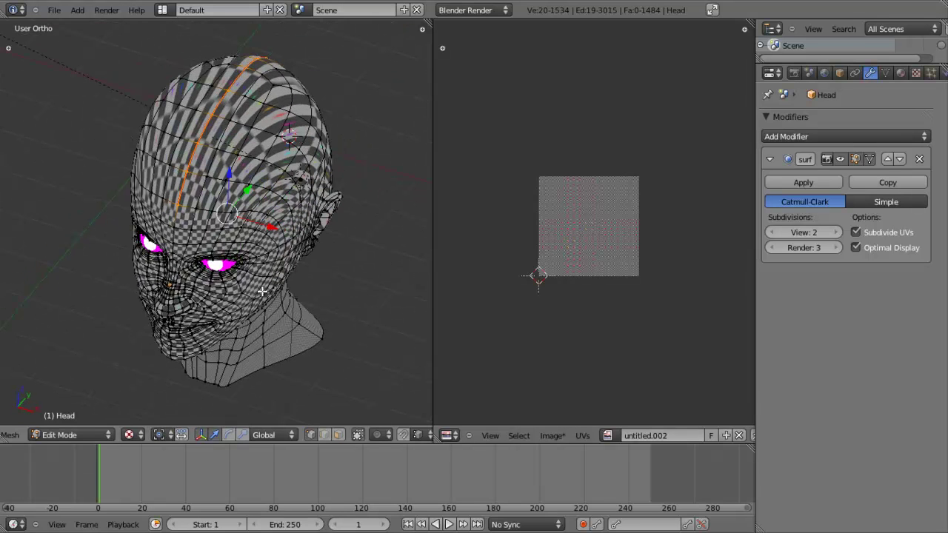
Step: Select the whole head mesh and unwrap it with the standard Unwrap method
{"action": "key", "text": "a"}
{"action": "key", "text": "a"}
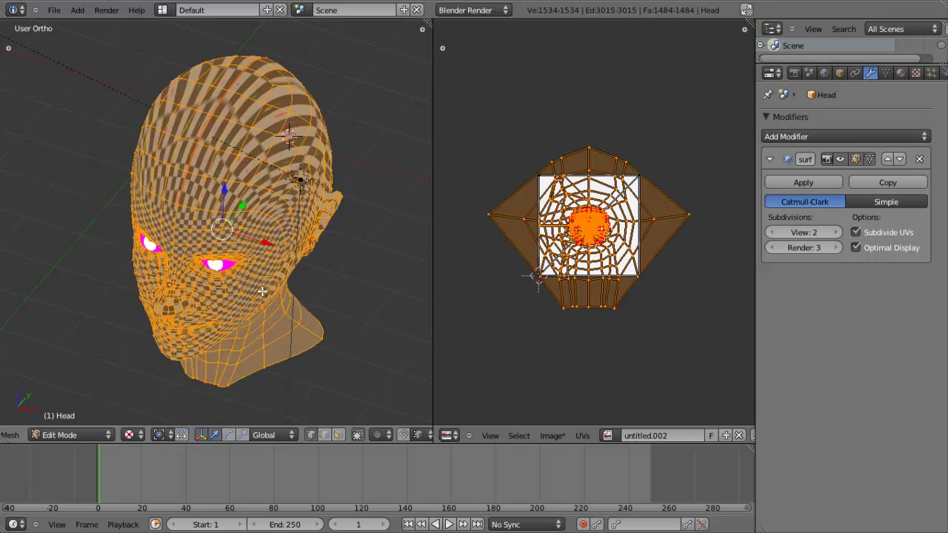
{"action": "key", "text": "u"}
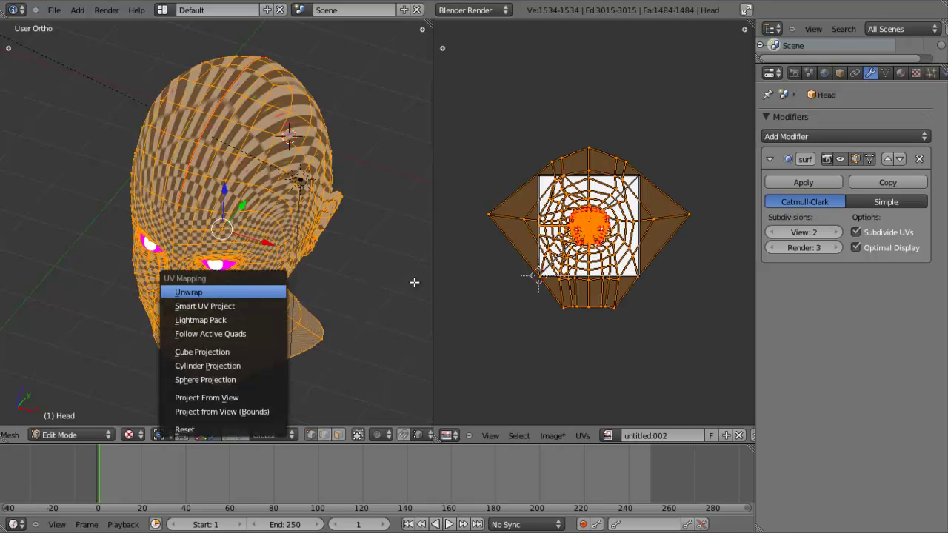
{"action": "key", "text": "Return"}
Step: Deselect all UVs and examine the new UV layout and the checker pattern from both sides of the head
{"action": "scroll", "coordinate": [626, 255], "scroll_direction": "up", "scroll_amount": 4}
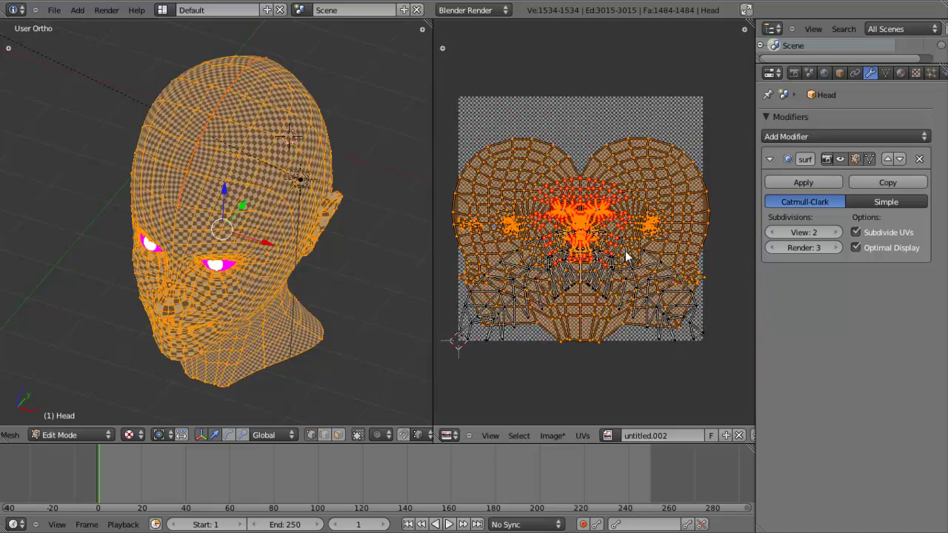
{"action": "scroll", "coordinate": [625, 255], "scroll_direction": "down", "scroll_amount": 4}
{"action": "key", "text": "a"}
{"action": "scroll", "coordinate": [625, 255], "scroll_direction": "up", "scroll_amount": 7}
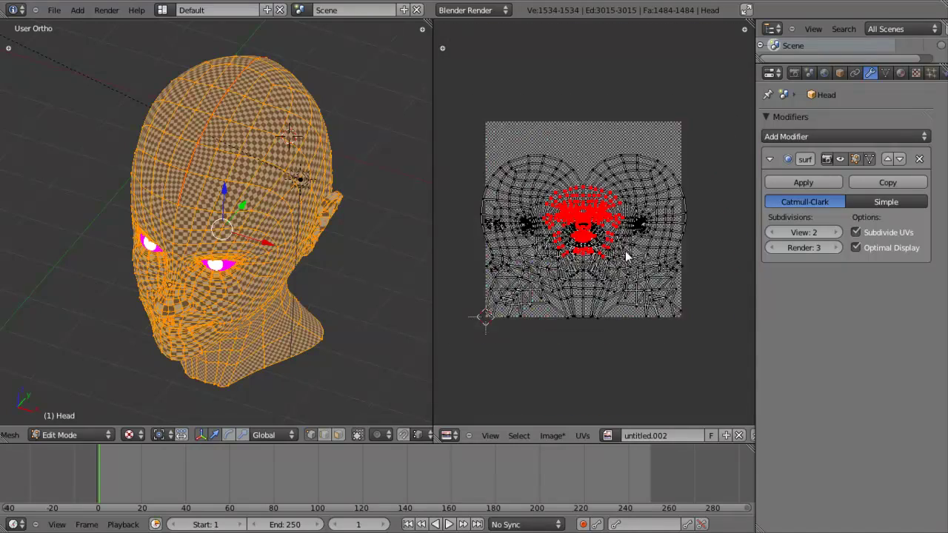
{"action": "scroll", "coordinate": [636, 330], "scroll_direction": "down", "scroll_amount": 3}
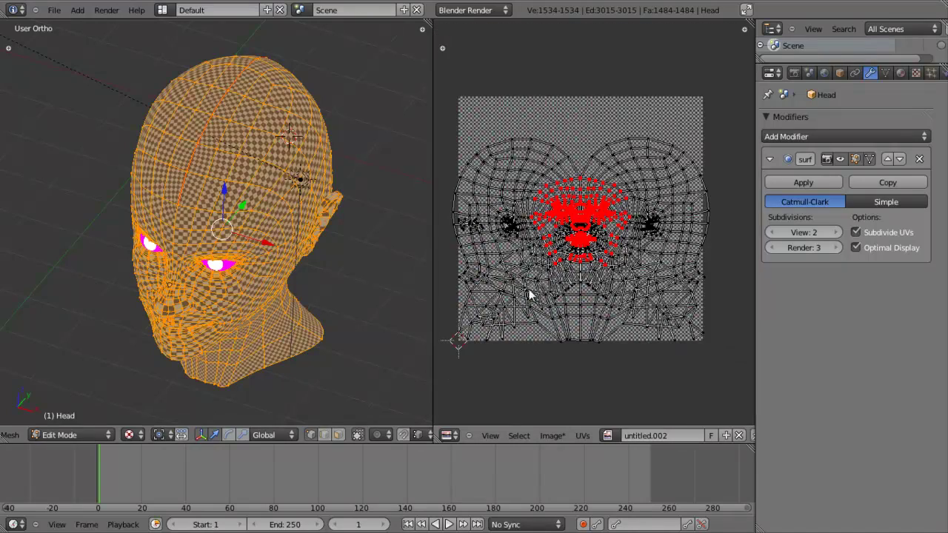
{"action": "scroll", "coordinate": [657, 336], "scroll_direction": "up", "scroll_amount": 3}
{"action": "scroll", "coordinate": [334, 181], "scroll_direction": "up", "scroll_amount": 3}
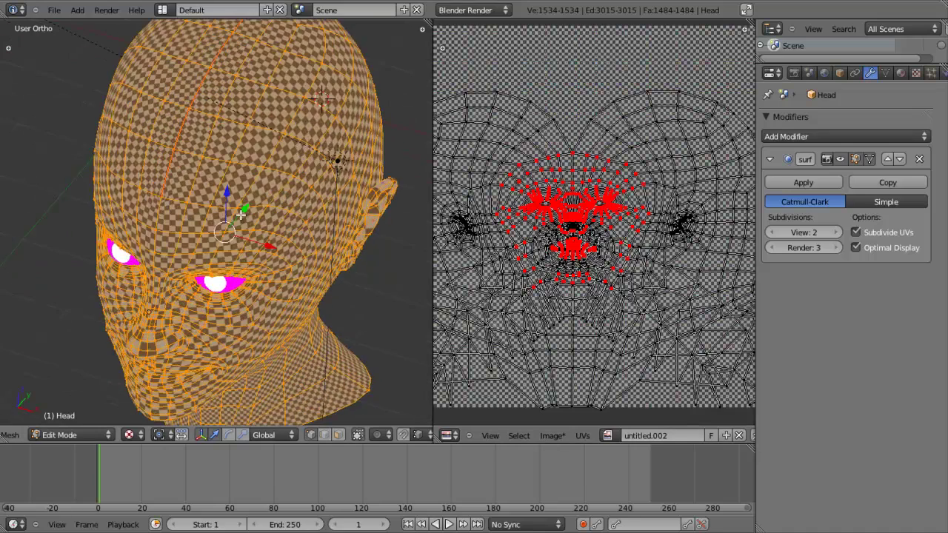
{"action": "middle_click_drag", "start_coordinate": [242, 215], "coordinate": [397, 291]}
{"action": "scroll", "coordinate": [255, 219], "scroll_direction": "down", "scroll_amount": 2}
{"action": "middle_click_drag", "start_coordinate": [284, 190], "coordinate": [269, 169]}
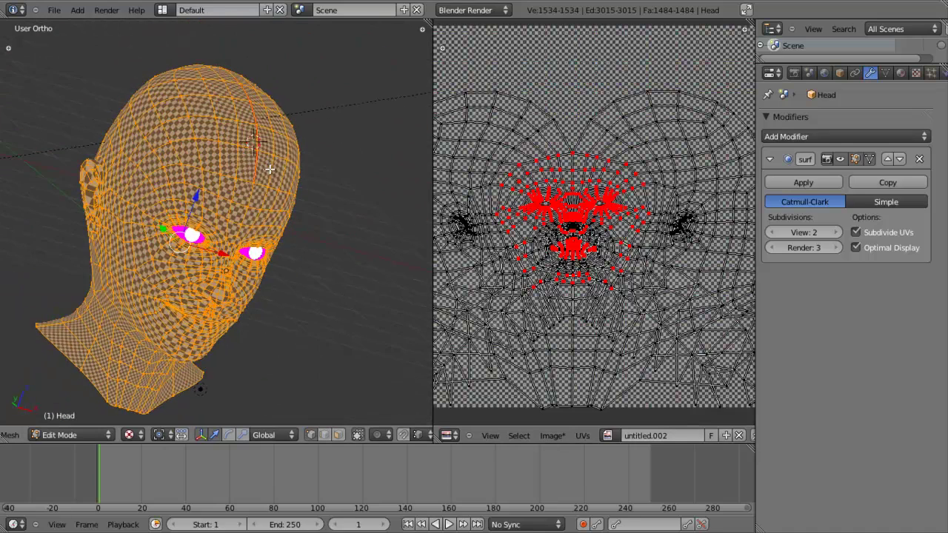
Step: Compare the face's checker pattern in front view with the face area and forehead notch of the UV layout
{"action": "key", "text": "KP_1"}
{"action": "scroll", "coordinate": [608, 228], "scroll_direction": "down", "scroll_amount": 1}
{"action": "middle_click_drag", "start_coordinate": [626, 232], "coordinate": [655, 291]}
{"action": "scroll", "coordinate": [600, 220], "scroll_direction": "up", "scroll_amount": 1}
{"action": "scroll", "coordinate": [567, 215], "scroll_direction": "up", "scroll_amount": 2}
{"action": "scroll", "coordinate": [616, 285], "scroll_direction": "down", "scroll_amount": 2}
{"action": "scroll", "coordinate": [615, 284], "scroll_direction": "down", "scroll_amount": 1}
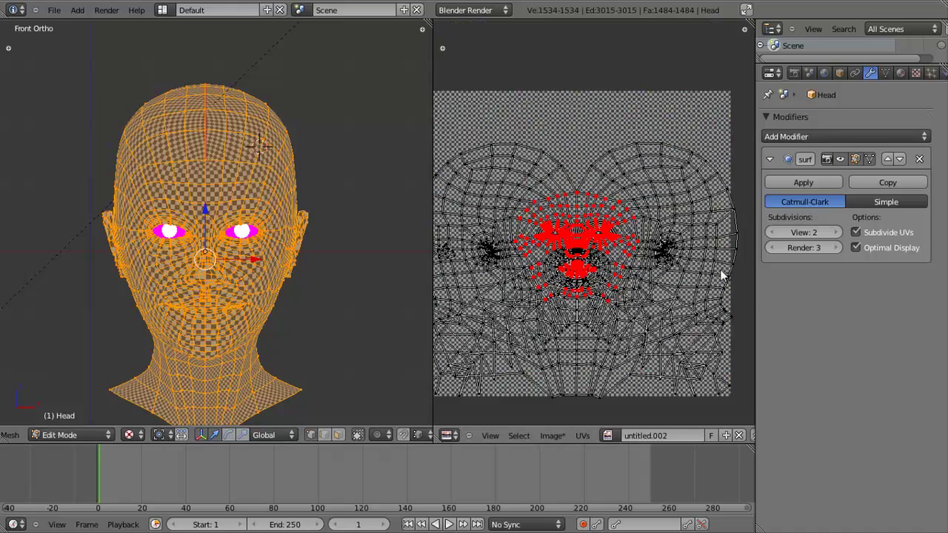
{"action": "scroll", "coordinate": [644, 231], "scroll_direction": "up", "scroll_amount": 4}
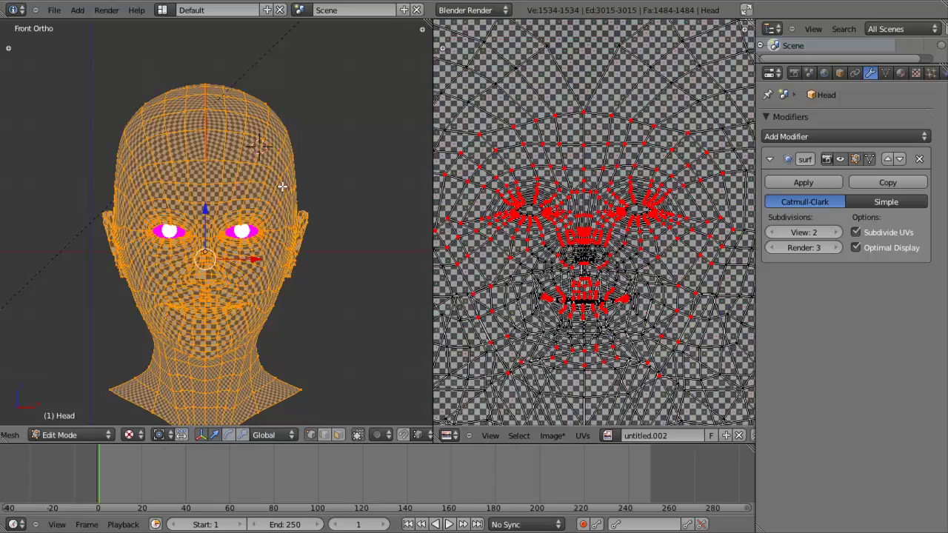
{"action": "scroll", "coordinate": [213, 261], "scroll_direction": "up", "scroll_amount": 3}
{"action": "scroll", "coordinate": [557, 184], "scroll_direction": "down", "scroll_amount": 2}
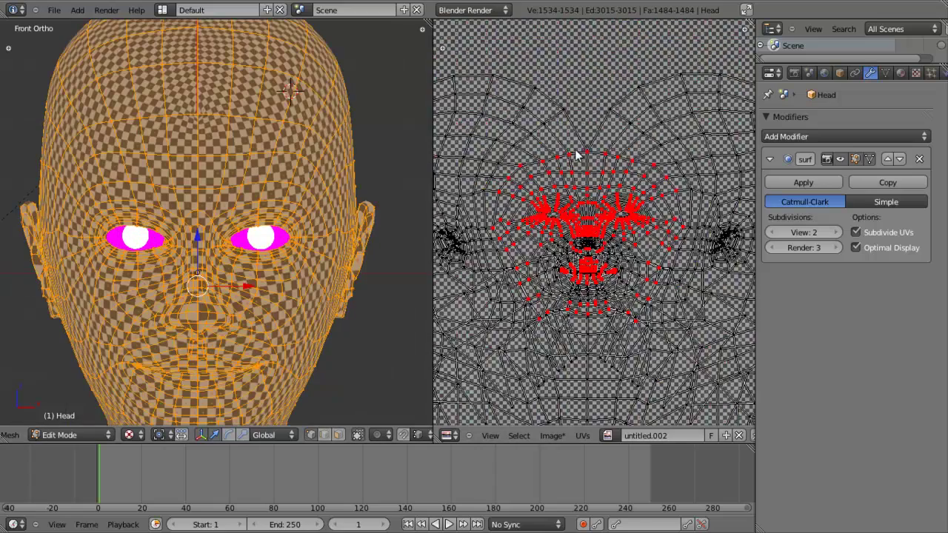
{"action": "middle_click_drag", "start_coordinate": [590, 182], "coordinate": [588, 205]}
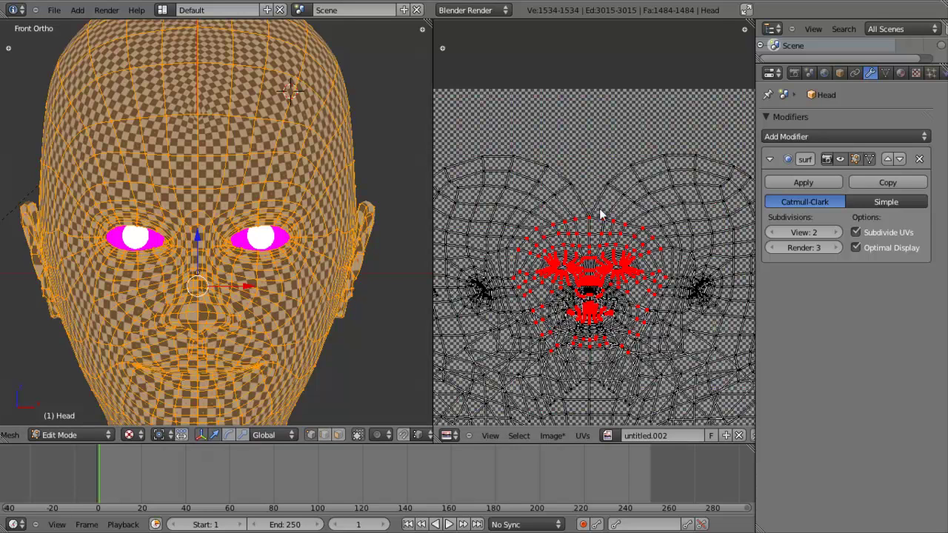
{"action": "scroll", "coordinate": [722, 171], "scroll_direction": "down", "scroll_amount": 2}
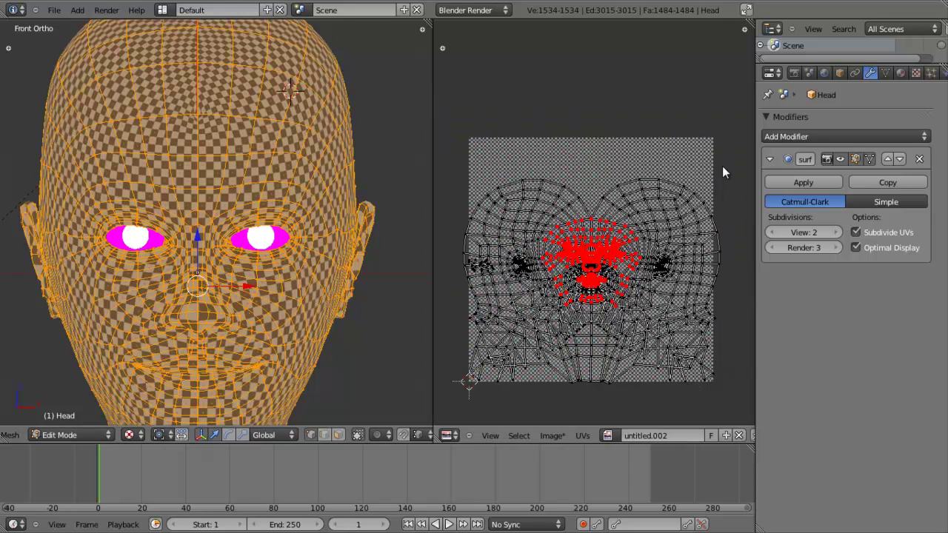
{"action": "scroll", "coordinate": [576, 151], "scroll_direction": "up", "scroll_amount": 7}
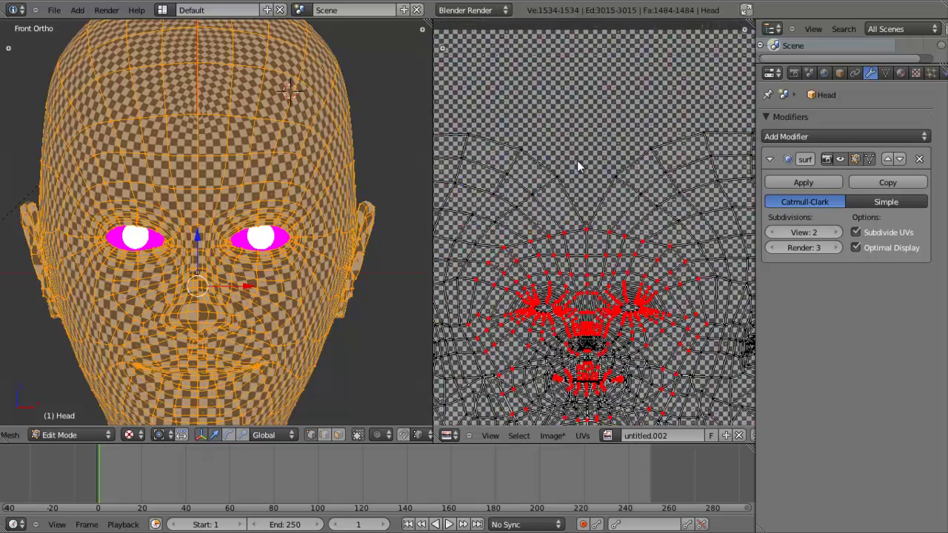
{"action": "middle_click_drag", "start_coordinate": [569, 248], "coordinate": [575, 279]}
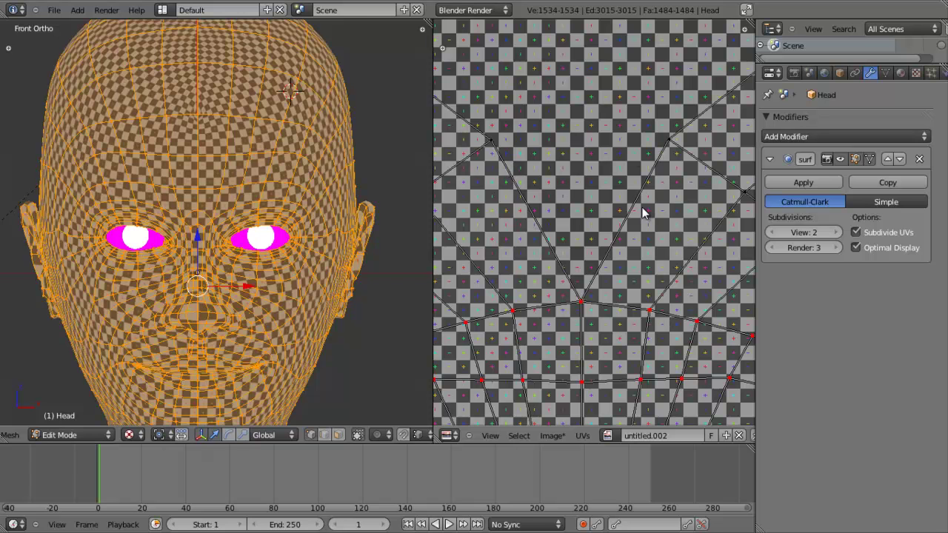
Step: Inspect the checker pattern at the forehead end of the seam up close in Object Mode, and return to Edit Mode
{"action": "scroll", "coordinate": [203, 62], "scroll_direction": "up", "scroll_amount": 3}
{"action": "key", "text": "Tab"}
{"action": "scroll", "coordinate": [203, 95], "scroll_direction": "up", "scroll_amount": 6}
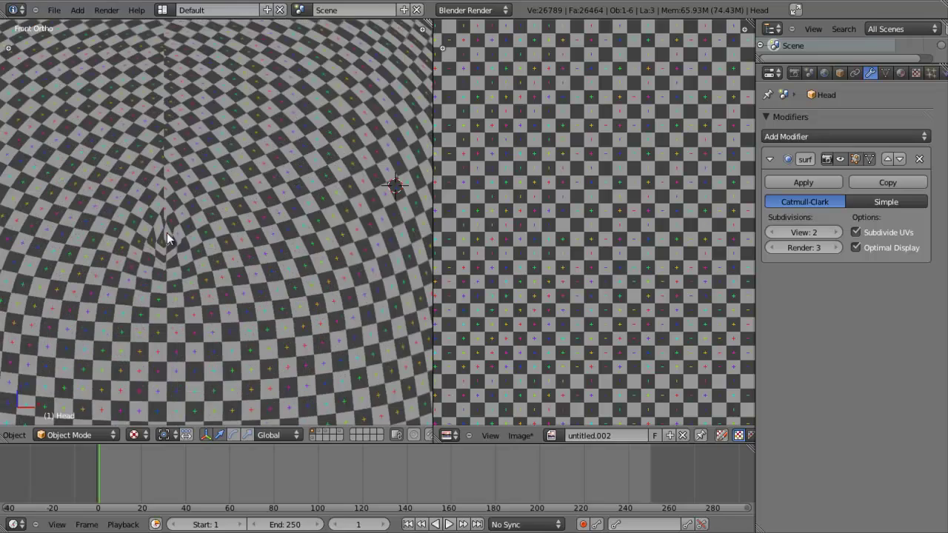
{"action": "scroll", "coordinate": [186, 203], "scroll_direction": "down", "scroll_amount": 6}
{"action": "key", "text": "Tab"}
{"action": "scroll", "coordinate": [194, 192], "scroll_direction": "down", "scroll_amount": 2}
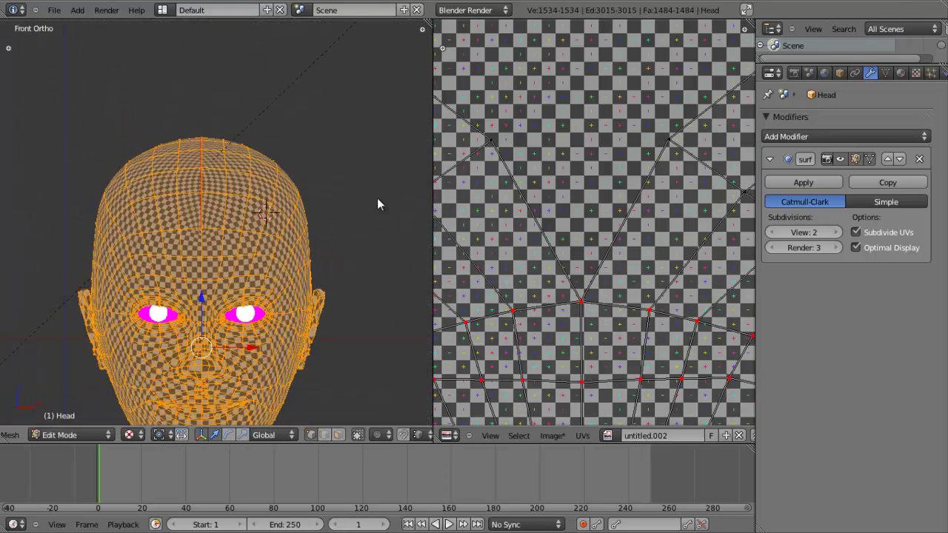
Step: Select all UVs and examine the full layout alongside the texture on the front and side of the head
{"action": "scroll", "coordinate": [613, 236], "scroll_direction": "down", "scroll_amount": 7}
{"action": "key", "text": "a"}
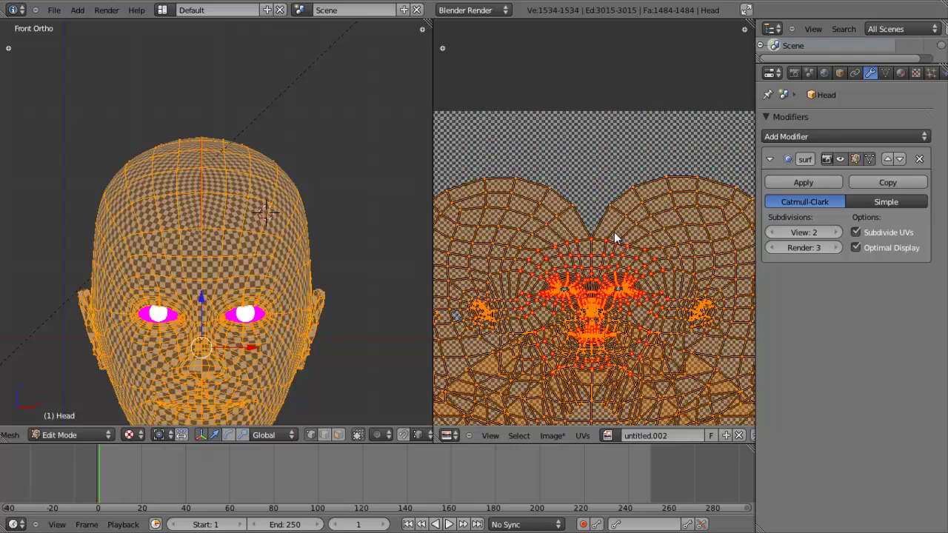
{"action": "scroll", "coordinate": [613, 237], "scroll_direction": "down", "scroll_amount": 4}
{"action": "scroll", "coordinate": [225, 257], "scroll_direction": "up", "scroll_amount": 2}
{"action": "middle_click_drag", "start_coordinate": [225, 257], "coordinate": [273, 324]}
{"action": "scroll", "coordinate": [231, 201], "scroll_direction": "up", "scroll_amount": 3}
{"action": "scroll", "coordinate": [257, 211], "scroll_direction": "down", "scroll_amount": 3}
{"action": "middle_click_drag", "start_coordinate": [147, 196], "coordinate": [284, 201]}
{"action": "scroll", "coordinate": [299, 222], "scroll_direction": "up", "scroll_amount": 3}
{"action": "key", "text": "Tab"}
{"action": "key", "text": "Tab"}
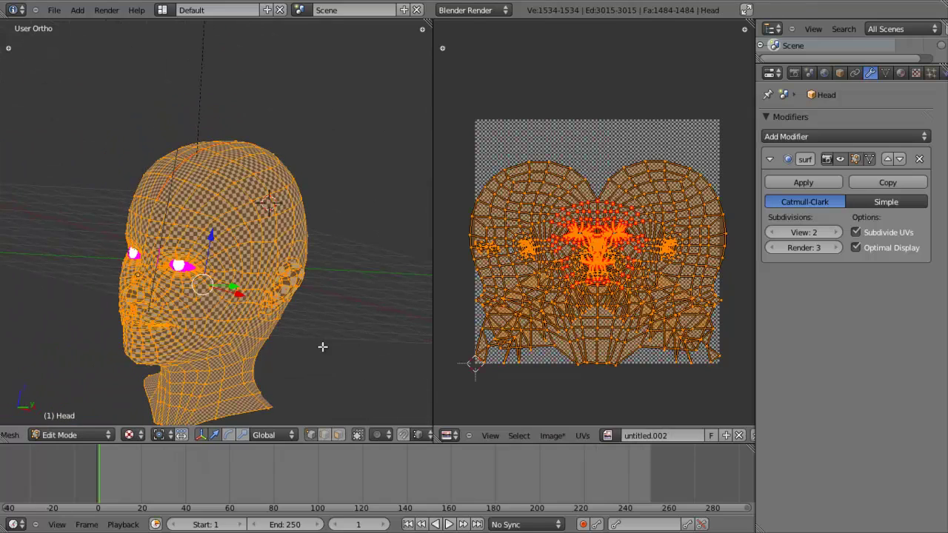
Step: In edge select mode, mark four horizontal forehead edges, two on each side of the centre seam's front end, as a seam
{"action": "scroll", "coordinate": [148, 244], "scroll_direction": "up", "scroll_amount": 5}
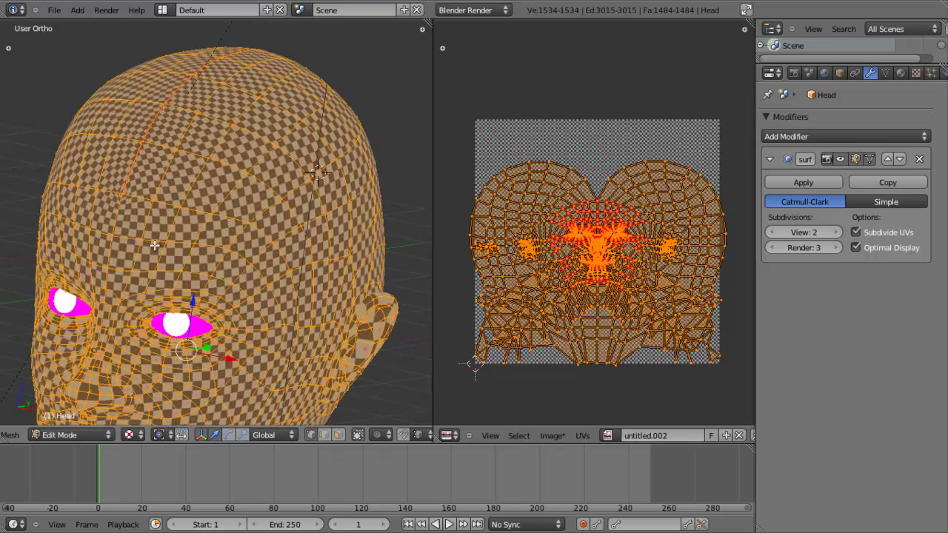
{"action": "left_click", "coordinate": [322, 436]}
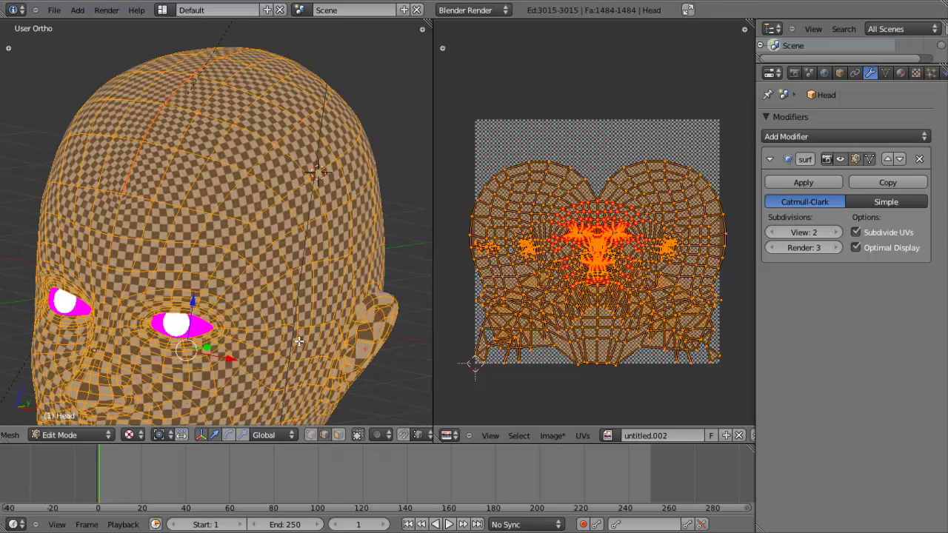
{"action": "key", "text": "a"}
{"action": "scroll", "coordinate": [141, 217], "scroll_direction": "up", "scroll_amount": 4}
{"action": "right_click", "coordinate": [140, 217]}
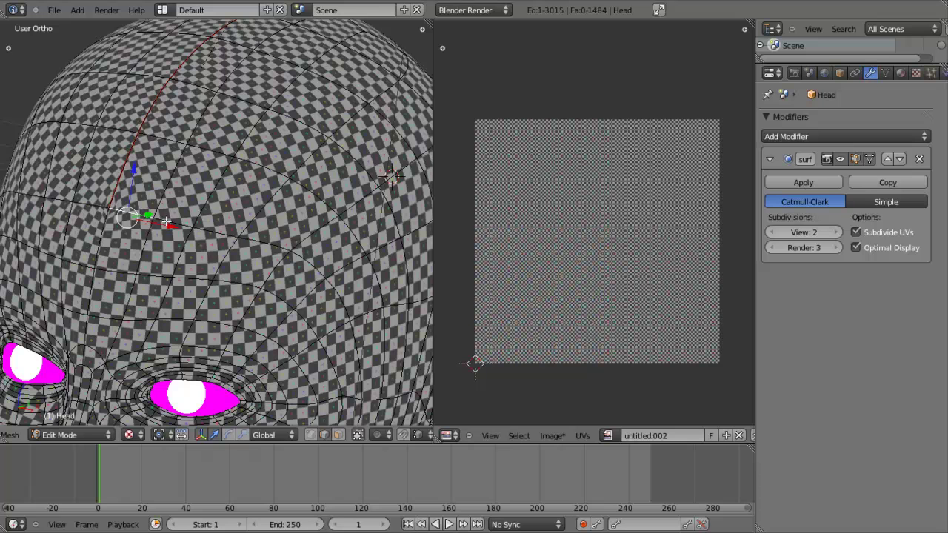
{"action": "right_click", "coordinate": [177, 217], "text": "shift"}
{"action": "scroll", "coordinate": [175, 213], "scroll_direction": "up", "scroll_amount": 1}
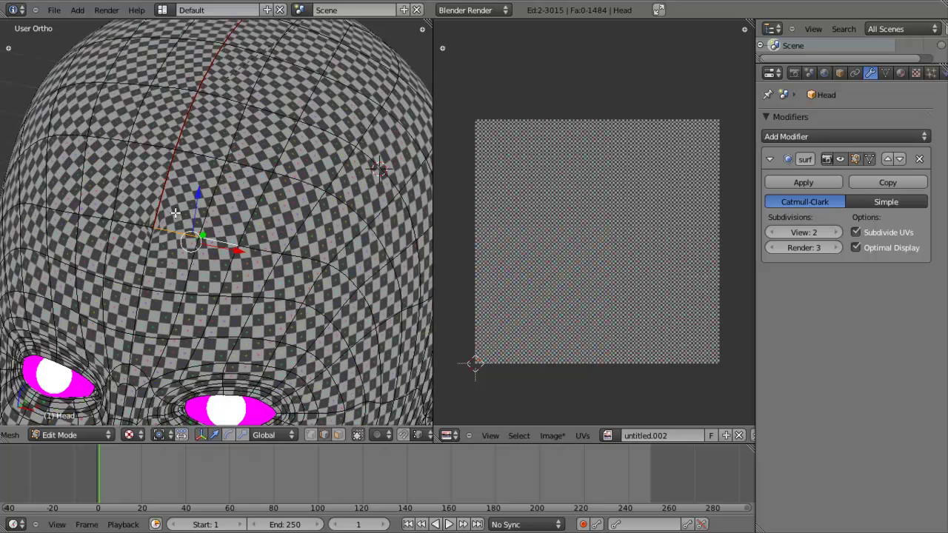
{"action": "right_click", "coordinate": [122, 219], "text": "shift"}
{"action": "right_click", "coordinate": [107, 215], "text": "shift"}
{"action": "scroll", "coordinate": [244, 231], "scroll_direction": "down", "scroll_amount": 3}
{"action": "key", "text": "ctrl+e"}
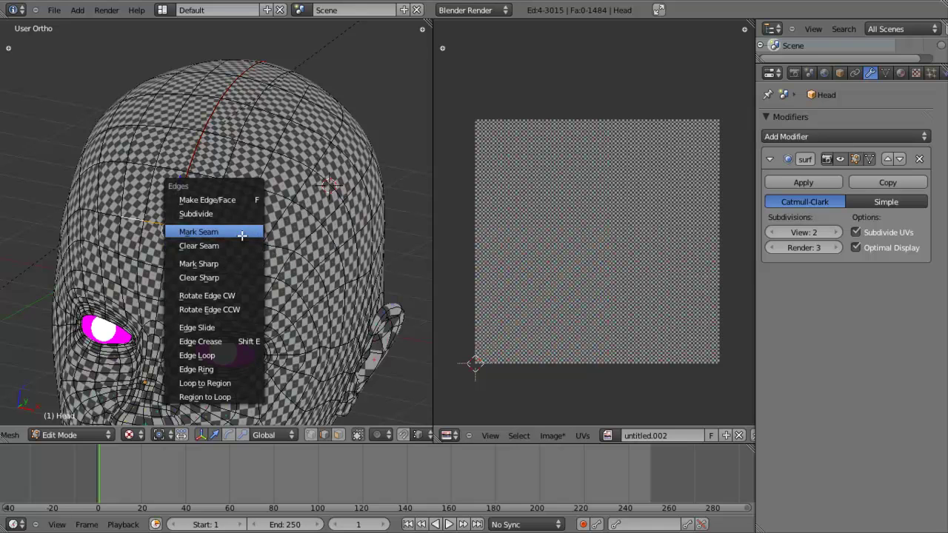
{"action": "left_click", "coordinate": [245, 231]}
Step: Select the whole head mesh and unwrap it again with the new forehead cross seams, examining the forehead opening in the UV layout
{"action": "key", "text": "a"}
{"action": "key", "text": "a"}
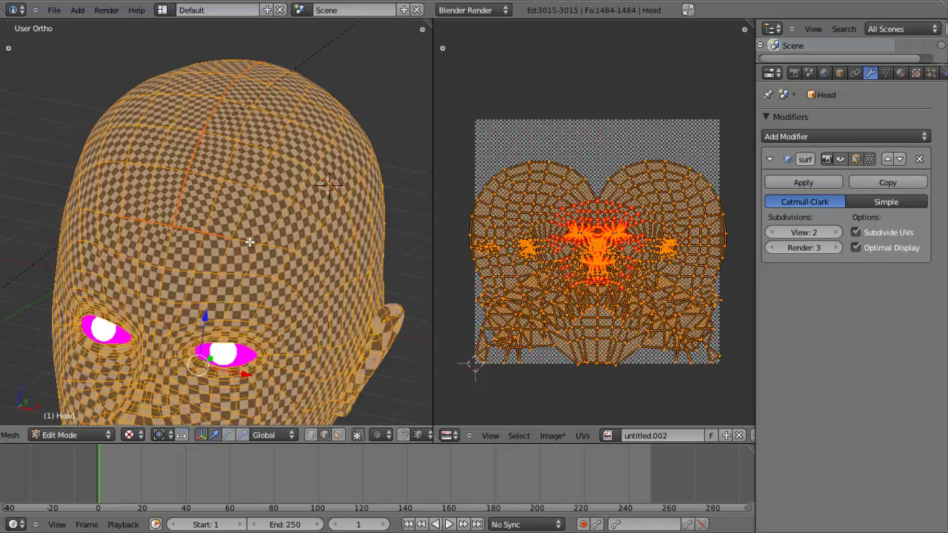
{"action": "key", "text": "u"}
{"action": "key", "text": "Return"}
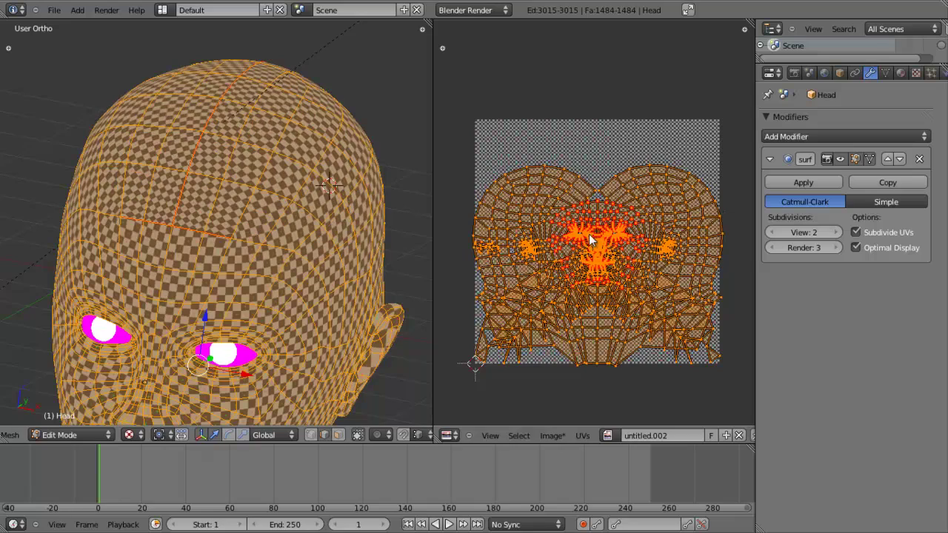
{"action": "scroll", "coordinate": [613, 227], "scroll_direction": "up", "scroll_amount": 4}
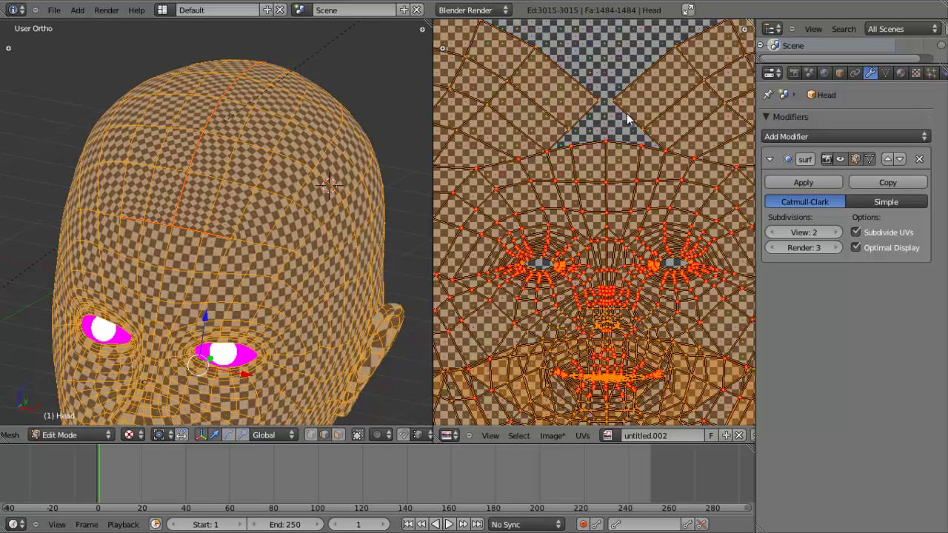
{"action": "scroll", "coordinate": [176, 238], "scroll_direction": "down", "scroll_amount": 3}
Step: Return the head to Object Mode and inspect the checker pattern on the forehead and face from several angles
{"action": "key", "text": "Tab"}
{"action": "scroll", "coordinate": [141, 201], "scroll_direction": "down", "scroll_amount": 2}
{"action": "middle_click_drag", "start_coordinate": [141, 201], "coordinate": [158, 260]}
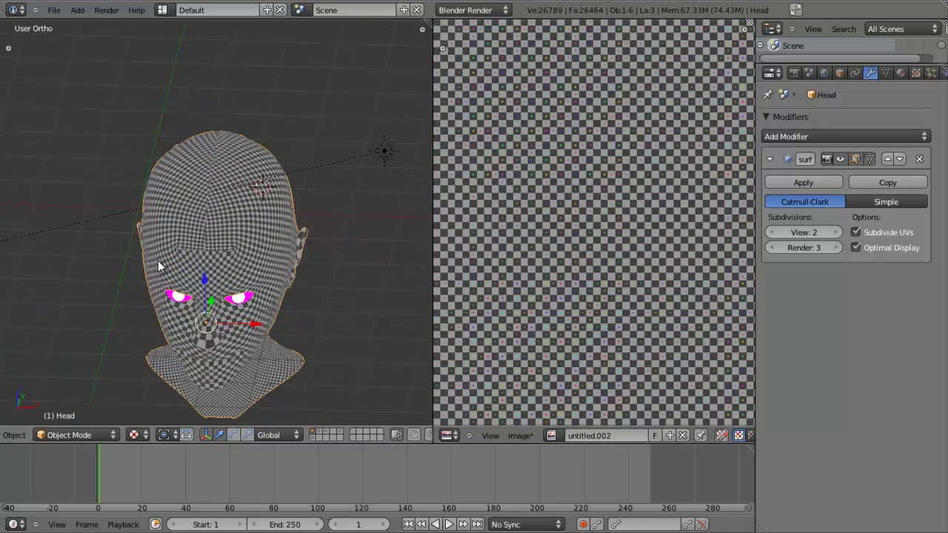
{"action": "scroll", "coordinate": [200, 274], "scroll_direction": "up", "scroll_amount": 4}
{"action": "middle_click_drag", "start_coordinate": [201, 237], "coordinate": [290, 320]}
{"action": "scroll", "coordinate": [285, 303], "scroll_direction": "down", "scroll_amount": 5}
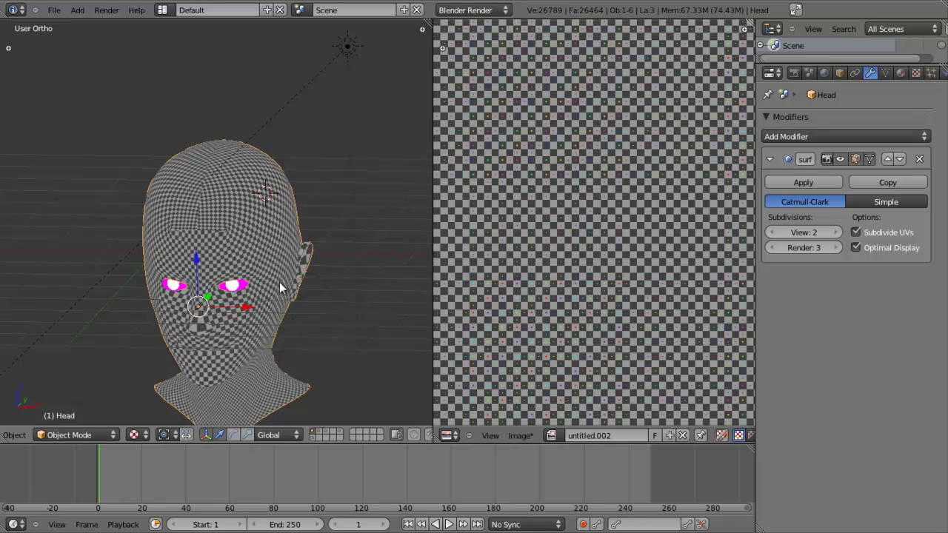
Step: Open the recent file left 4 dead.blend and frame its character in a perspective view
{"action": "left_click", "coordinate": [55, 10]}
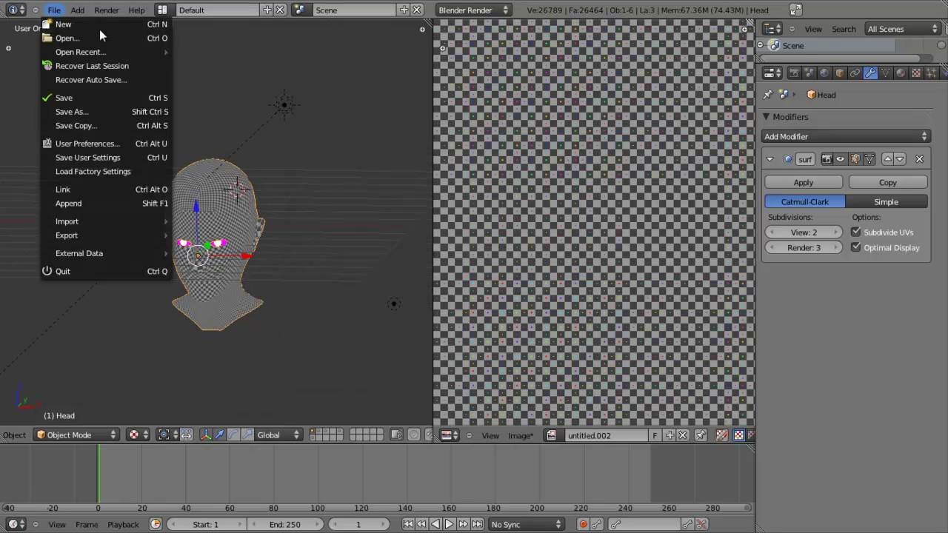
{"action": "mouse_move", "coordinate": [137, 49]}
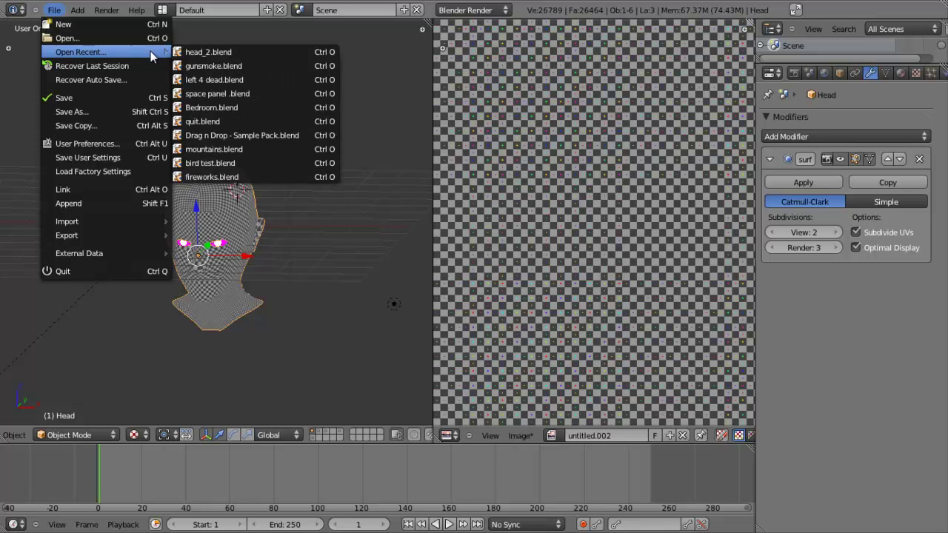
{"action": "left_click", "coordinate": [202, 79]}
{"action": "key", "text": "KP_0"}
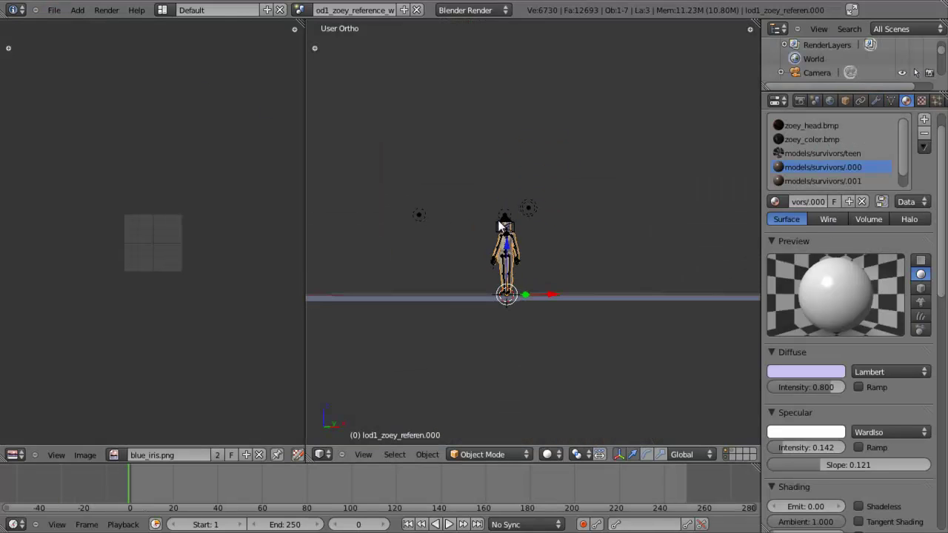
{"action": "key", "text": "KP_Decimal"}
{"action": "middle_click_drag", "start_coordinate": [498, 186], "coordinate": [509, 163]}
{"action": "key", "text": "KP_5"}
{"action": "scroll", "coordinate": [467, 217], "scroll_direction": "down", "scroll_amount": 3}
{"action": "middle_click_drag", "start_coordinate": [417, 121], "coordinate": [478, 238]}
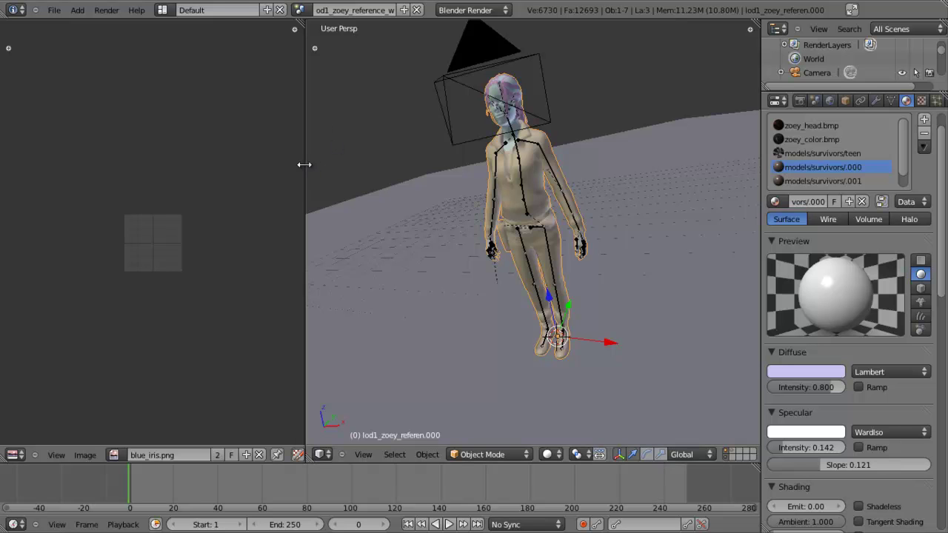
Step: Enlarge the 3D view slightly and examine the rigged character from several angles and distances
{"action": "left_click_drag", "start_coordinate": [303, 163], "coordinate": [292, 174]}
{"action": "scroll", "coordinate": [182, 259], "scroll_direction": "up", "scroll_amount": 7}
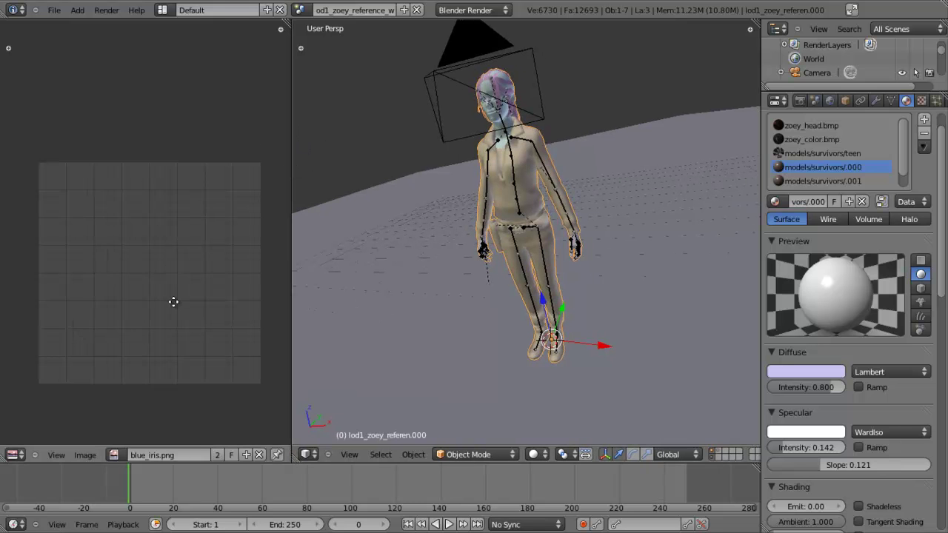
{"action": "scroll", "coordinate": [173, 289], "scroll_direction": "down", "scroll_amount": 1}
{"action": "scroll", "coordinate": [174, 290], "scroll_direction": "down", "scroll_amount": 2}
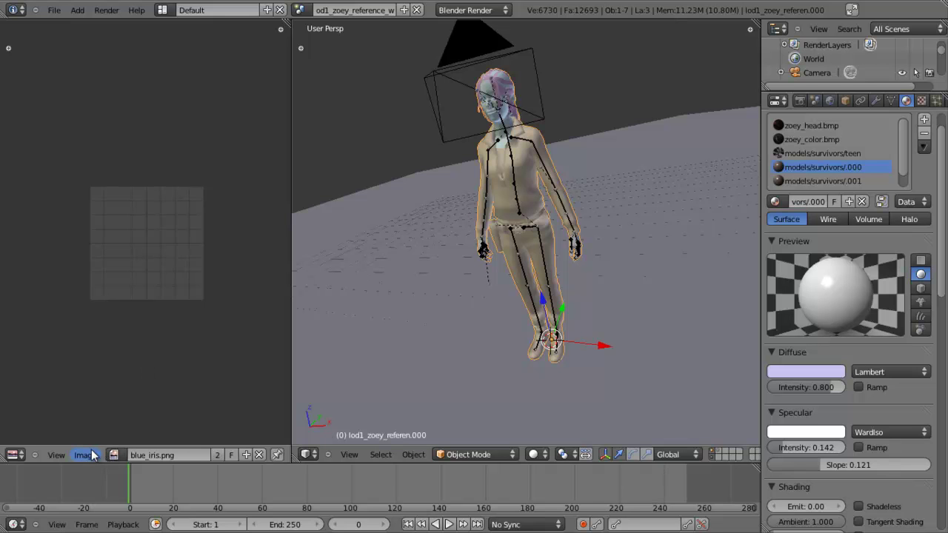
{"action": "scroll", "coordinate": [449, 237], "scroll_direction": "down", "scroll_amount": 3}
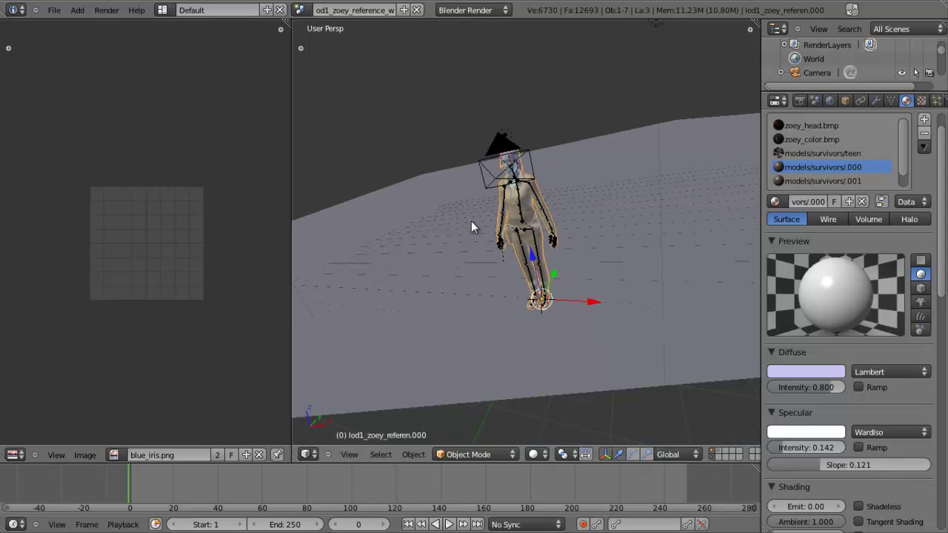
{"action": "middle_click_drag", "start_coordinate": [465, 236], "coordinate": [551, 237]}
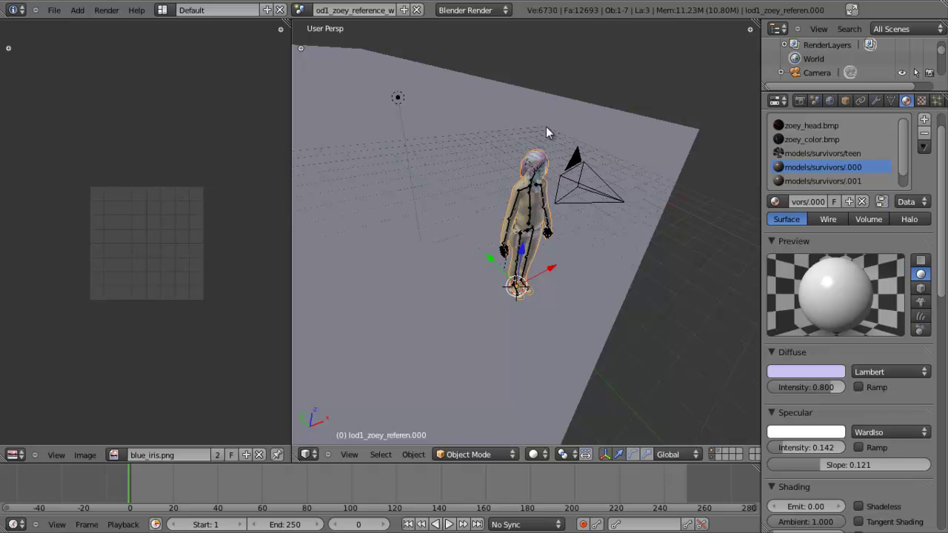
{"action": "middle_click_drag", "start_coordinate": [555, 213], "coordinate": [516, 169]}
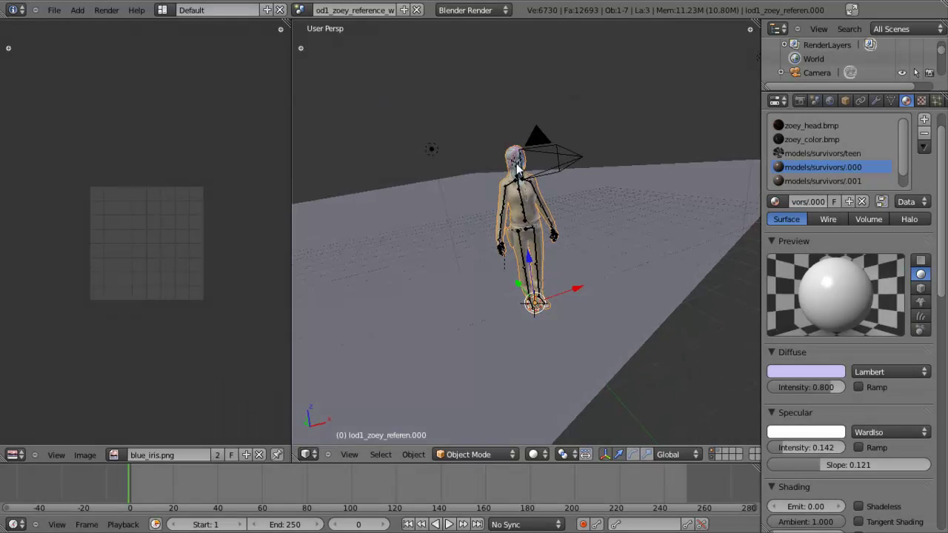
{"action": "scroll", "coordinate": [491, 195], "scroll_direction": "up", "scroll_amount": 5}
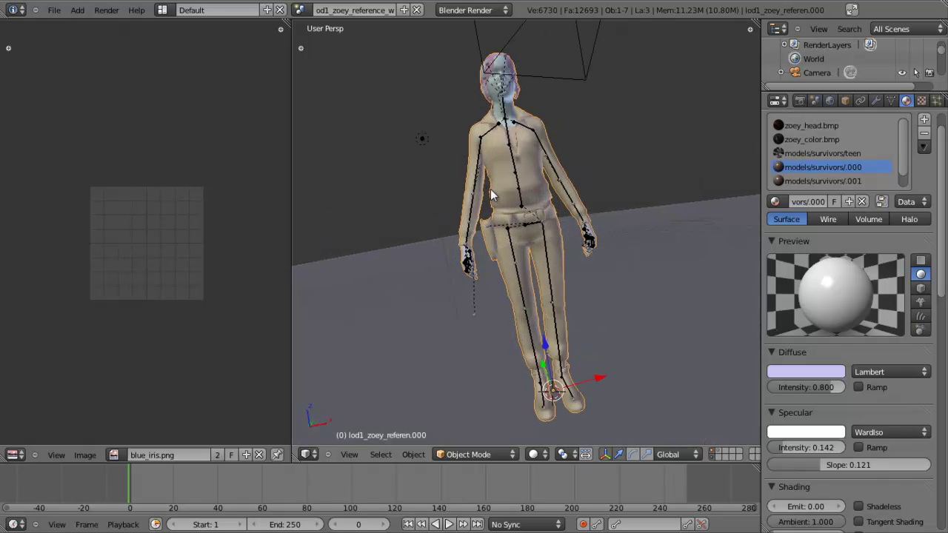
{"action": "middle_click_drag", "start_coordinate": [533, 215], "coordinate": [539, 252], "text": "shift"}
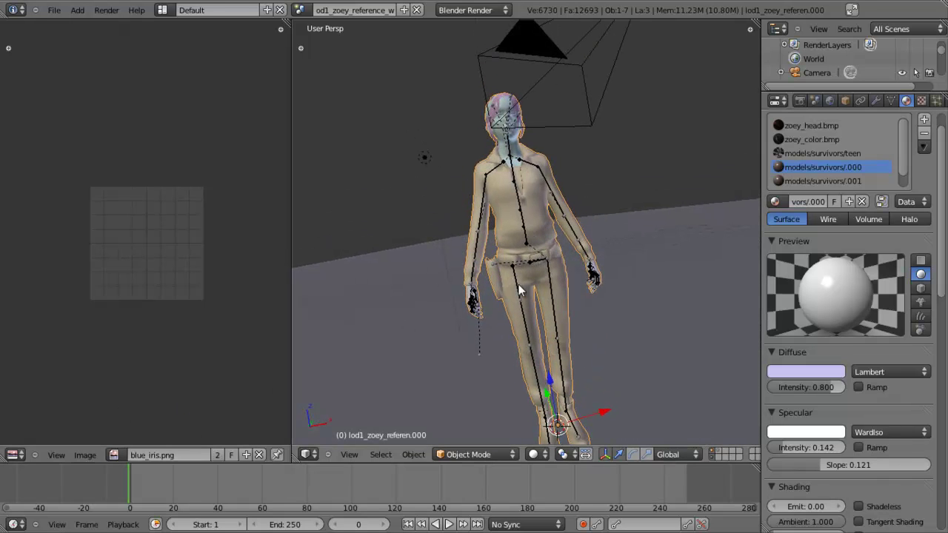
Step: In Edit Mode, assign the zoey_color.tga image to the selected eye UVs, and return to Object Mode
{"action": "key", "text": "Tab"}
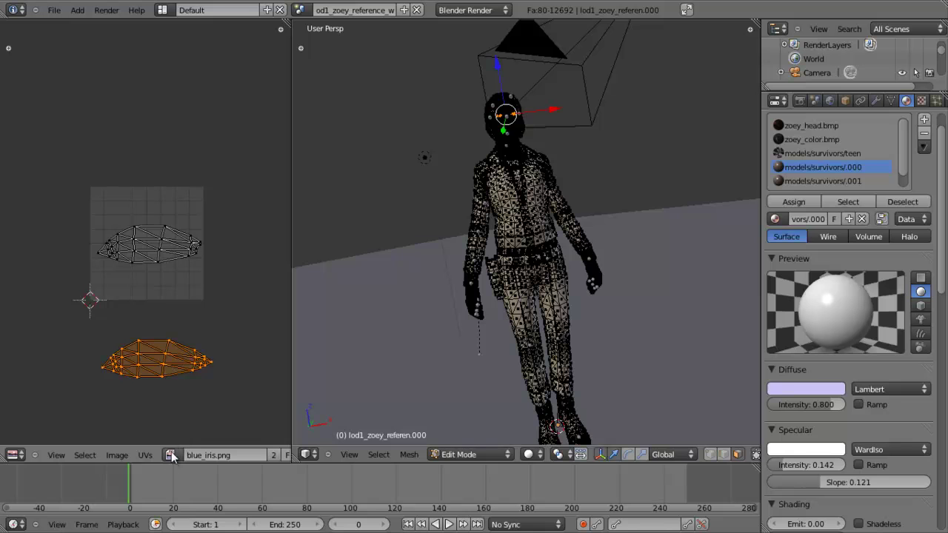
{"action": "left_click", "coordinate": [170, 455]}
{"action": "left_click", "coordinate": [209, 335]}
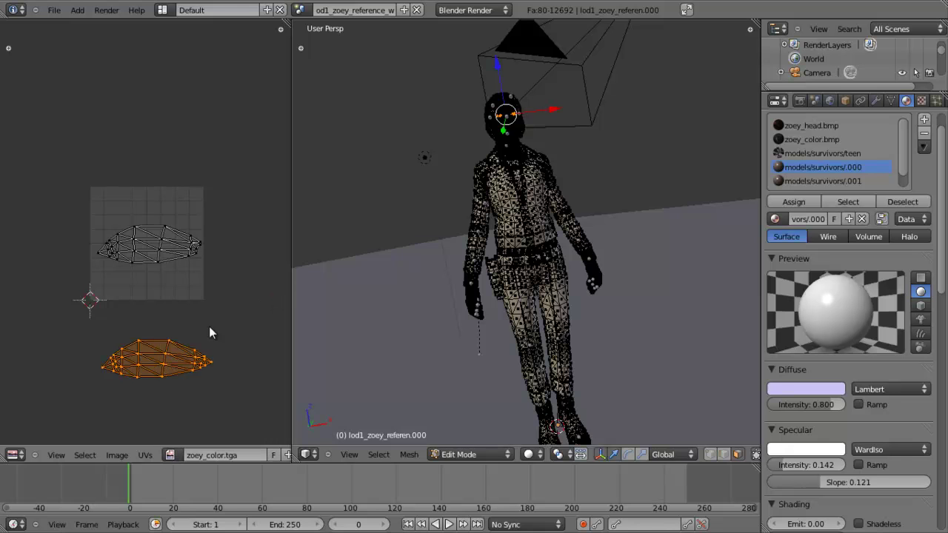
{"action": "key", "text": "Tab"}
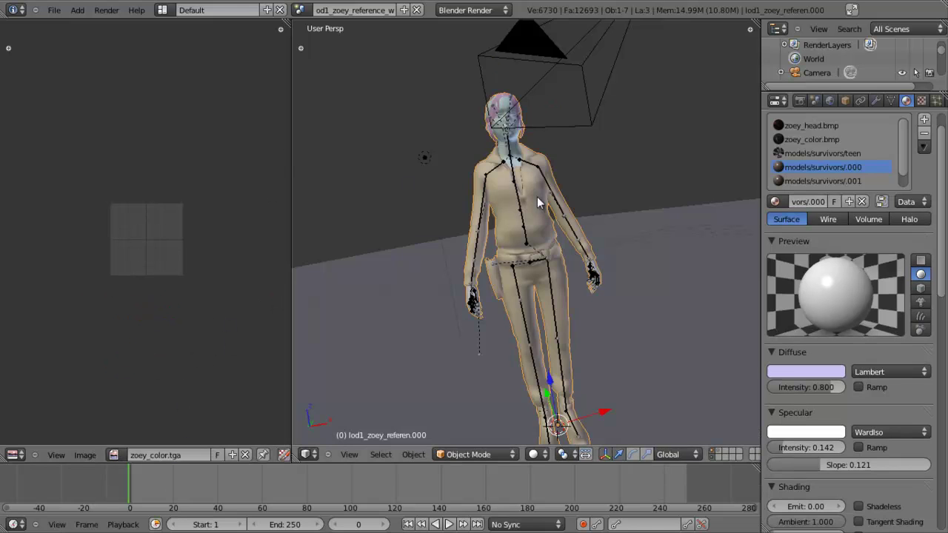
Step: Check the image texture settings and source file of the models/survivors/.000 material
{"action": "scroll", "coordinate": [876, 106], "scroll_direction": "down", "scroll_amount": 1}
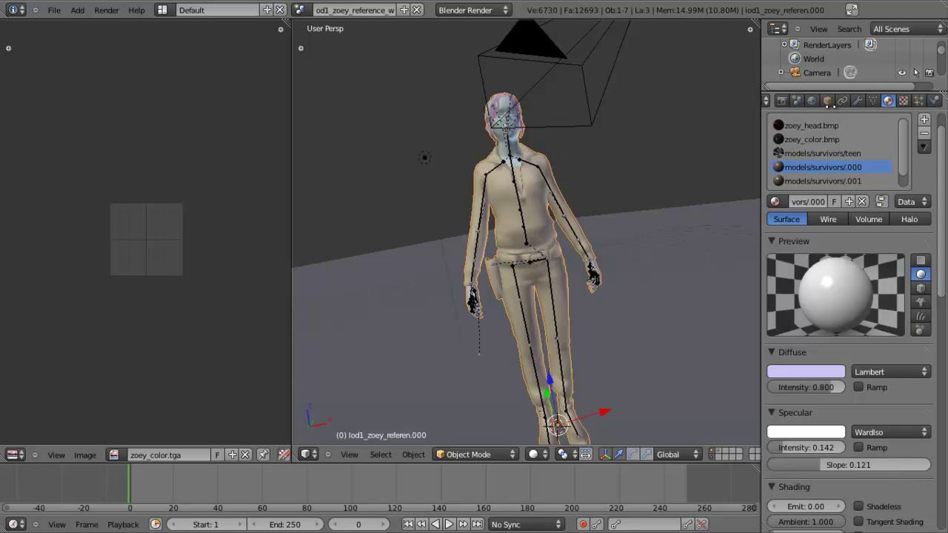
{"action": "left_click", "coordinate": [903, 101]}
{"action": "scroll", "coordinate": [924, 241], "scroll_direction": "down", "scroll_amount": 3}
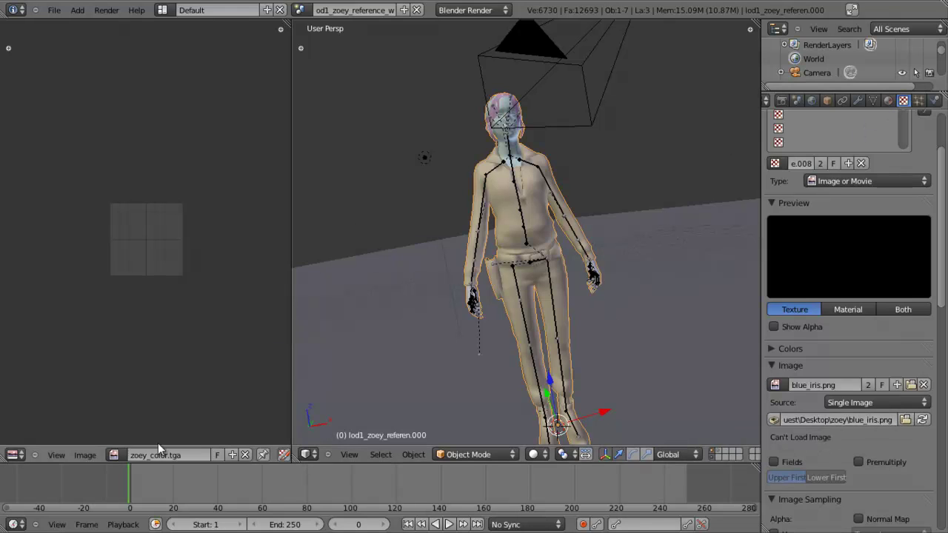
{"action": "scroll", "coordinate": [853, 180], "scroll_direction": "up", "scroll_amount": 1}
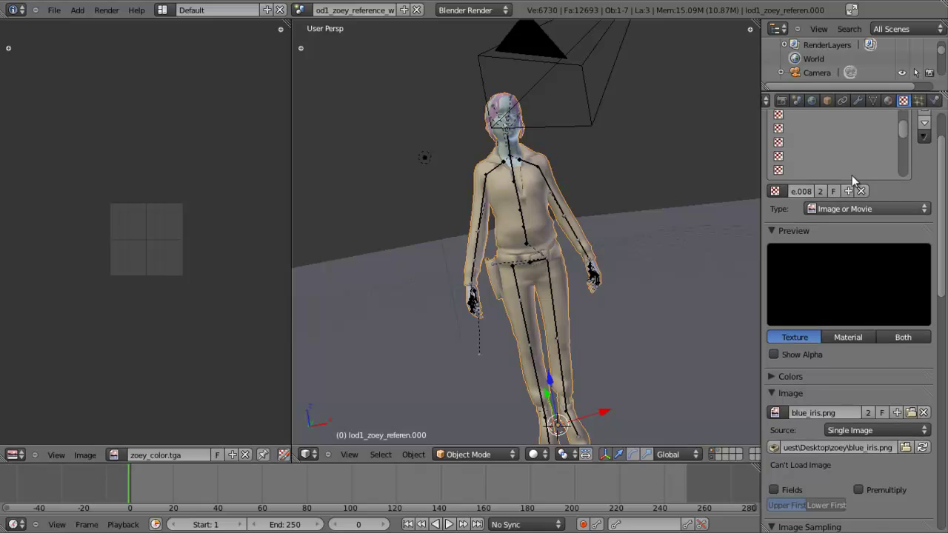
Step: For the zoey_color.bmp material, load zoey_color.tga from the zoey folder as the source file of its image texture
{"action": "left_click", "coordinate": [885, 101]}
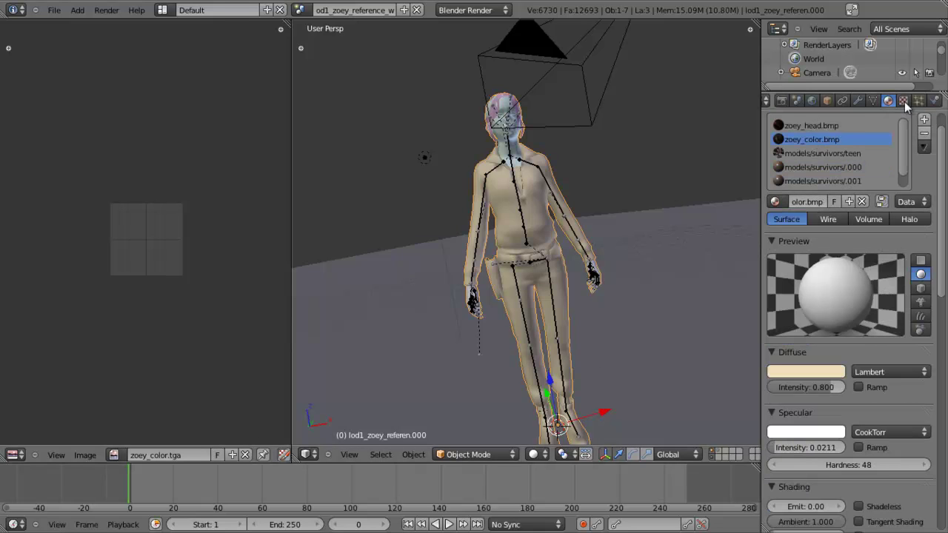
{"action": "left_click", "coordinate": [903, 101]}
{"action": "scroll", "coordinate": [864, 366], "scroll_direction": "down", "scroll_amount": 3}
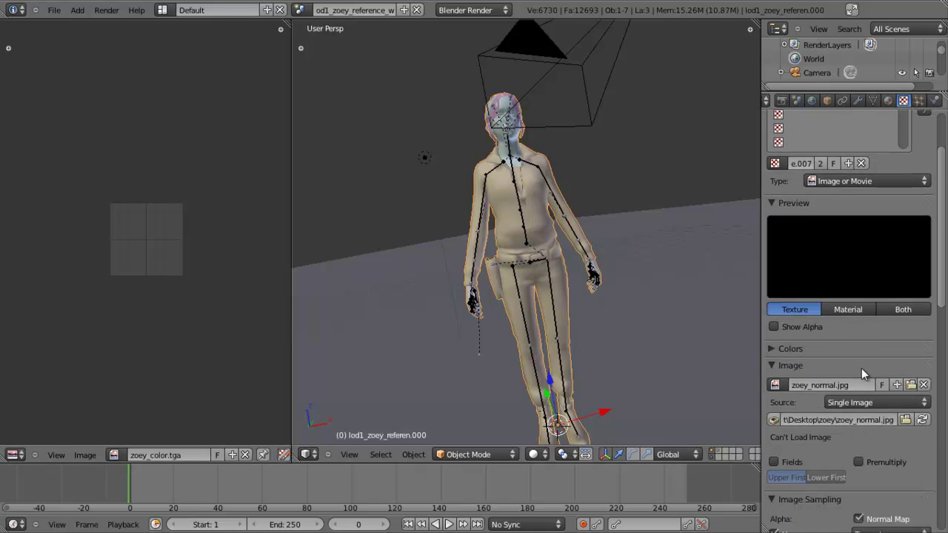
{"action": "left_click", "coordinate": [903, 419]}
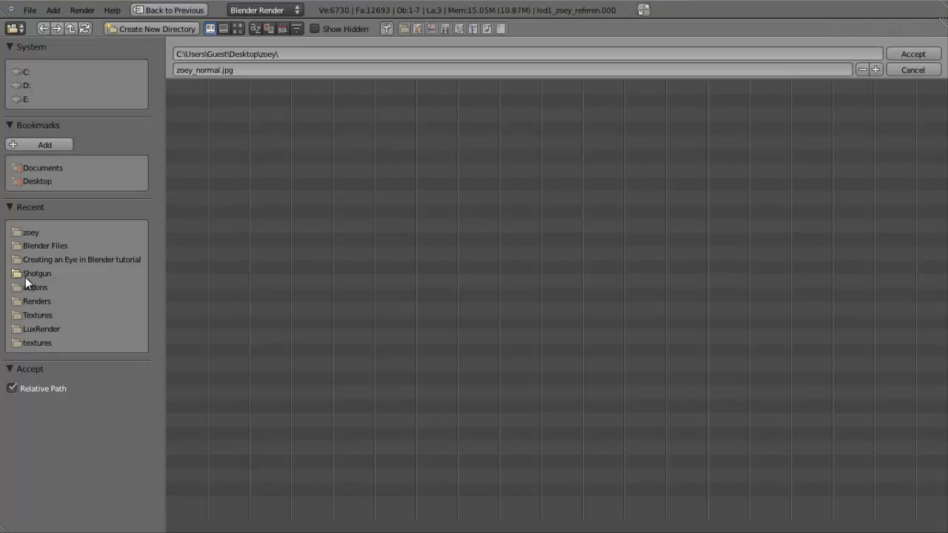
{"action": "left_click", "coordinate": [33, 235]}
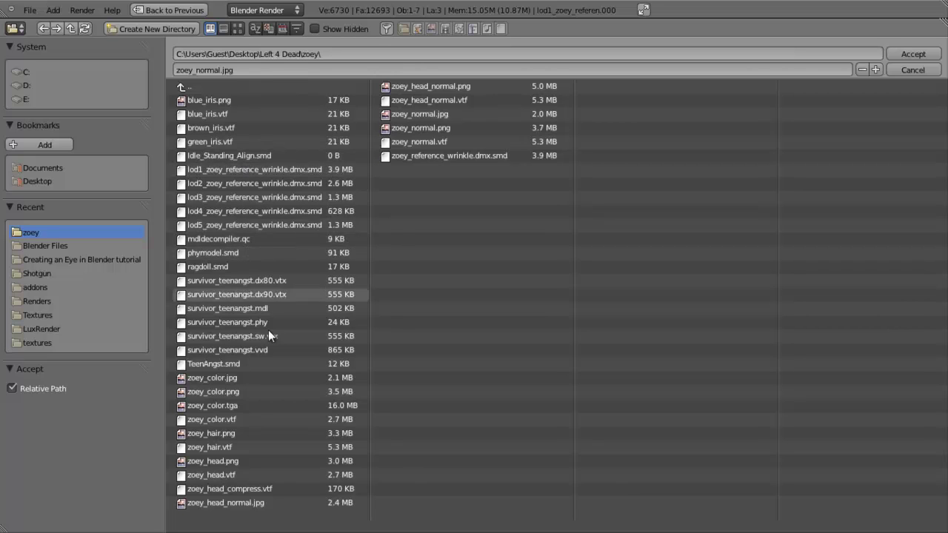
{"action": "double_click", "coordinate": [228, 406]}
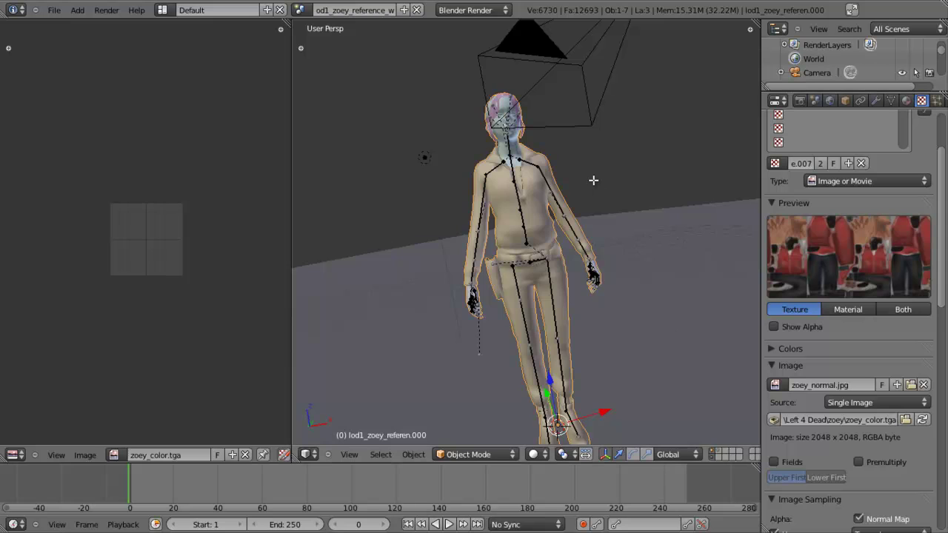
Step: In Edit Mode, clear the selection and select all faces assigned to the zoey_color.bmp material
{"action": "key", "text": "Tab"}
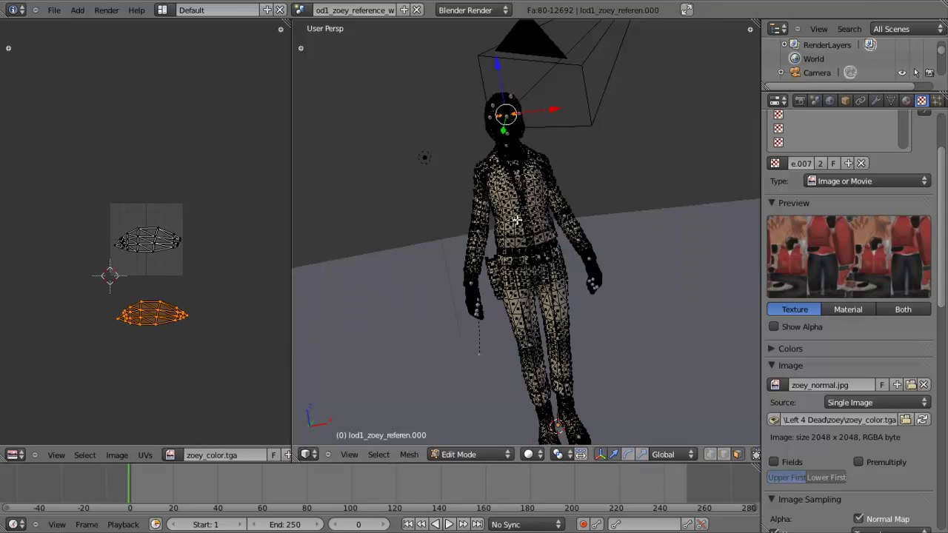
{"action": "left_click", "coordinate": [906, 100]}
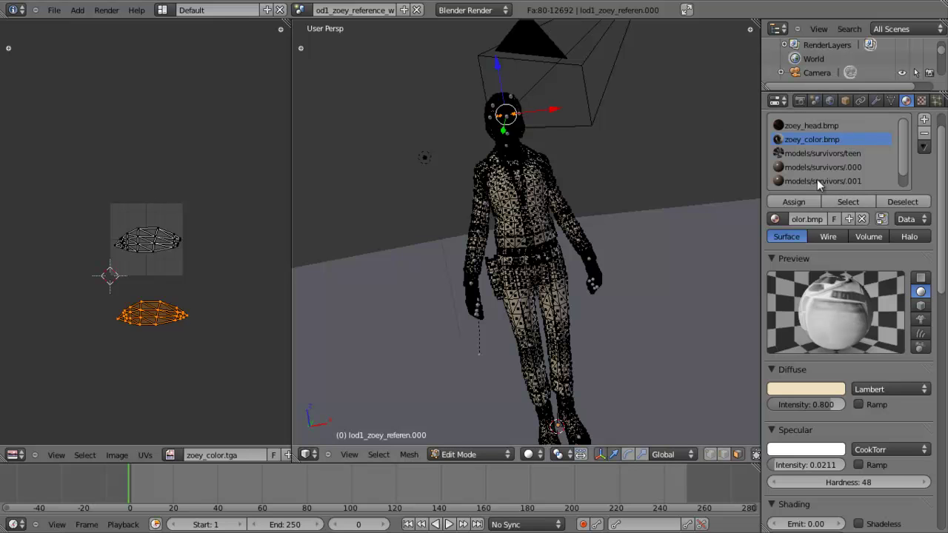
{"action": "key", "text": "a"}
{"action": "left_click", "coordinate": [848, 201]}
{"action": "scroll", "coordinate": [353, 298], "scroll_direction": "up", "scroll_amount": 3}
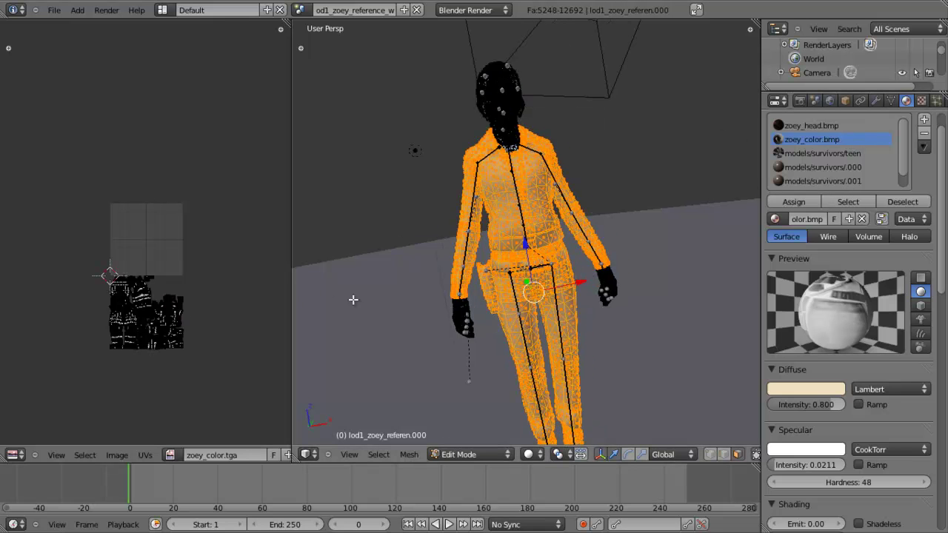
Step: Try to show the zoey_color.tga image behind the selected body faces' UVs in the UV editor
{"action": "left_click", "coordinate": [169, 455]}
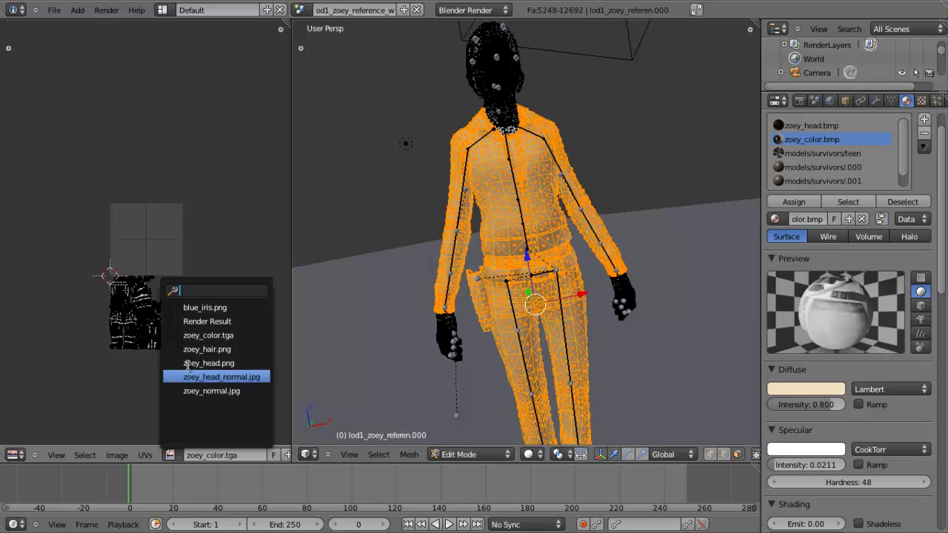
{"action": "left_click", "coordinate": [205, 337]}
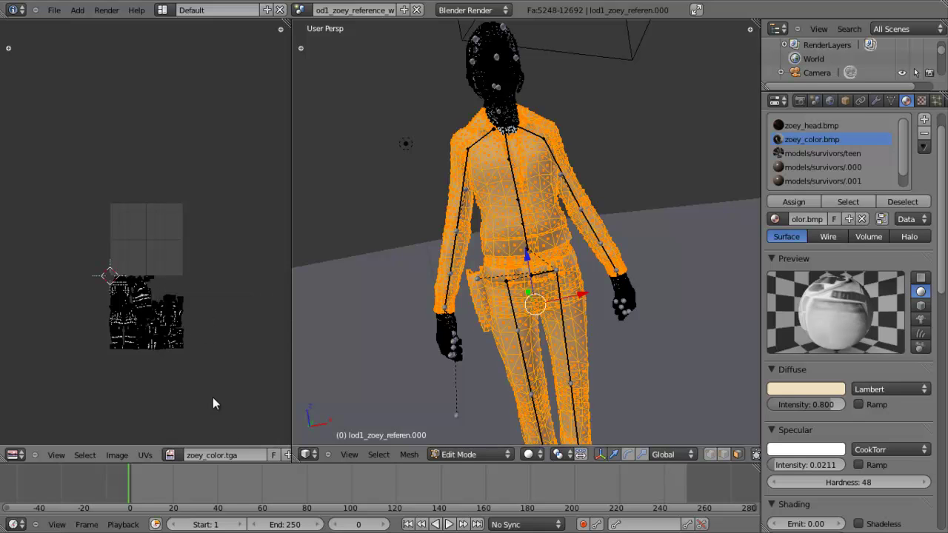
{"action": "left_click", "coordinate": [169, 453]}
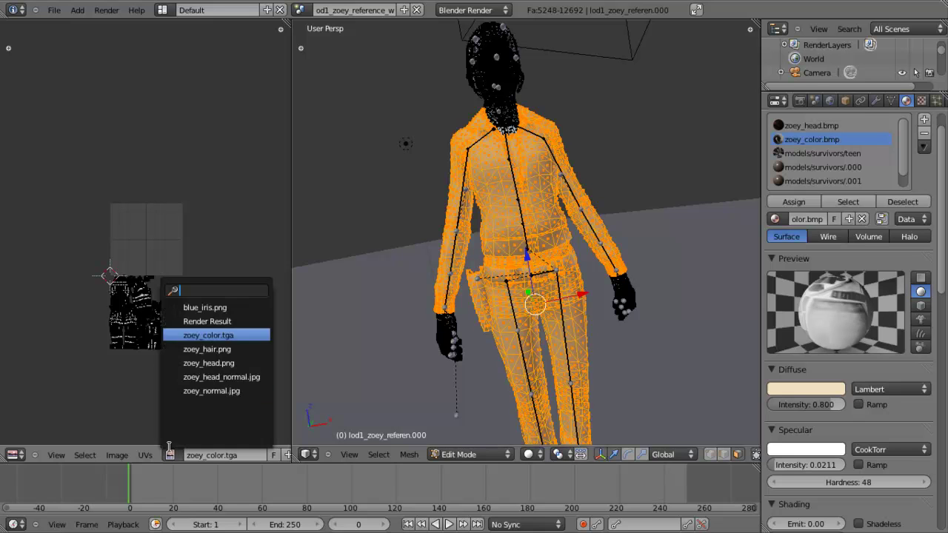
{"action": "left_click", "coordinate": [213, 338]}
{"action": "scroll", "coordinate": [196, 312], "scroll_direction": "up", "scroll_amount": 3}
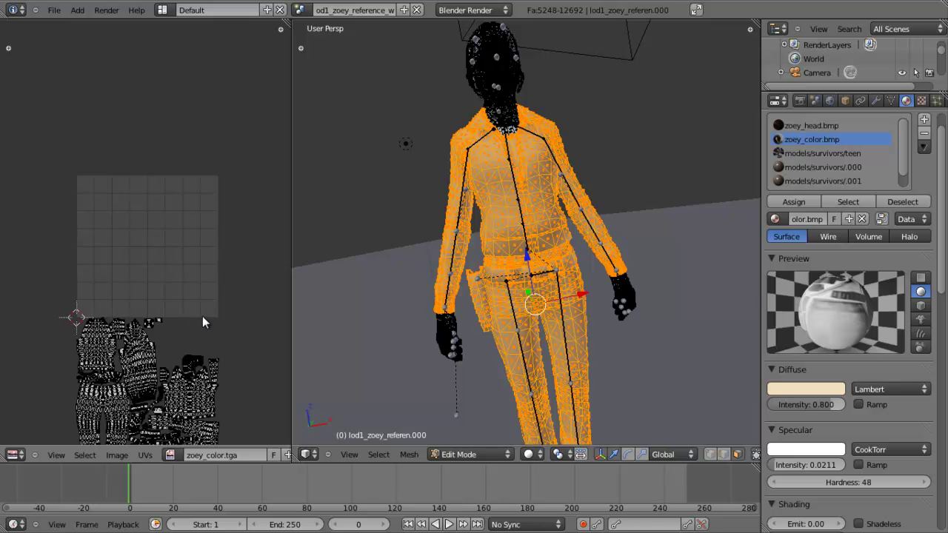
Step: Examine the clothing's UV islands in the UV editor alongside the matching selected faces on the full character
{"action": "right_click", "coordinate": [197, 401]}
{"action": "scroll", "coordinate": [197, 401], "scroll_direction": "down", "scroll_amount": 1}
{"action": "scroll", "coordinate": [521, 222], "scroll_direction": "down", "scroll_amount": 2}
{"action": "scroll", "coordinate": [584, 186], "scroll_direction": "down", "scroll_amount": 1}
{"action": "middle_click_drag", "start_coordinate": [584, 186], "coordinate": [591, 219]}
{"action": "scroll", "coordinate": [591, 218], "scroll_direction": "down", "scroll_amount": 2}
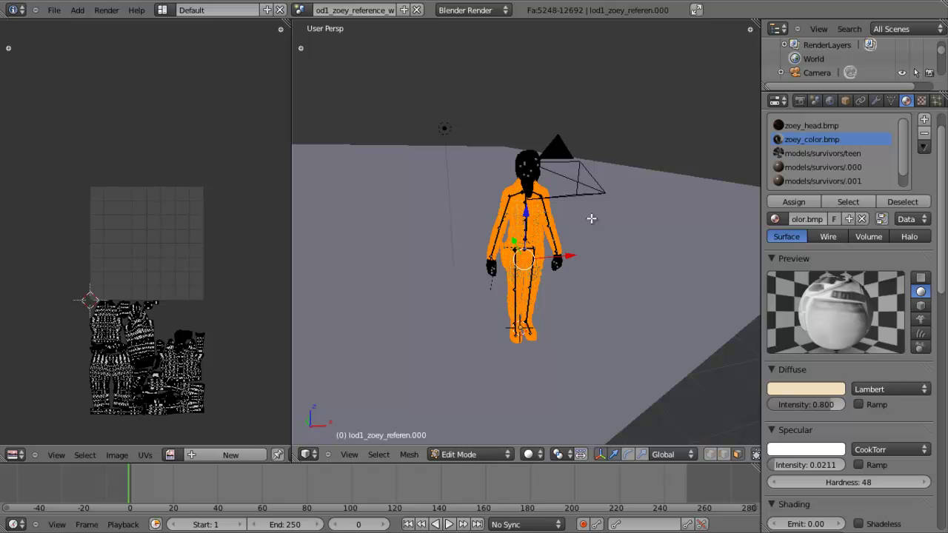
Step: Examine the image, sampling and mapping settings of the zoey_color.bmp material's texture
{"action": "scroll", "coordinate": [439, 215], "scroll_direction": "up", "scroll_amount": 2}
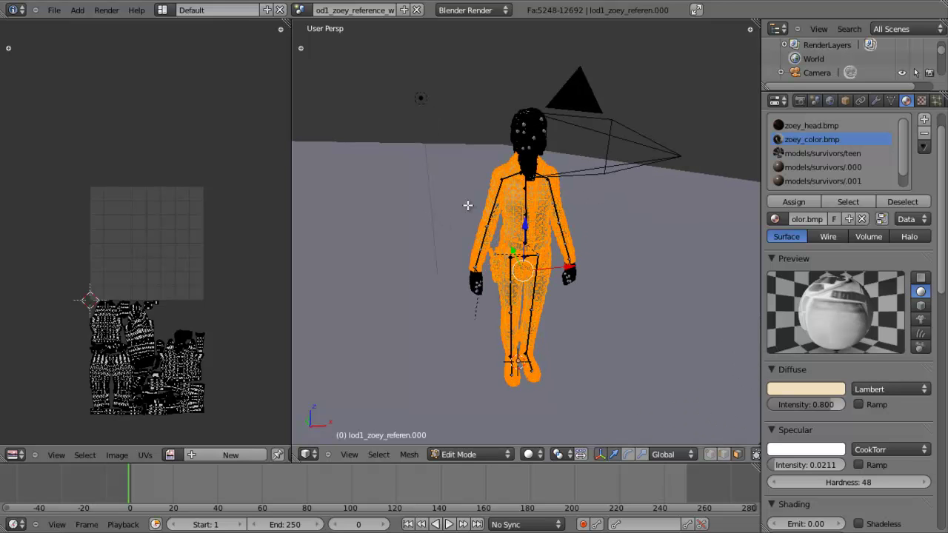
{"action": "left_click", "coordinate": [921, 101]}
{"action": "scroll", "coordinate": [879, 366], "scroll_direction": "down", "scroll_amount": 4}
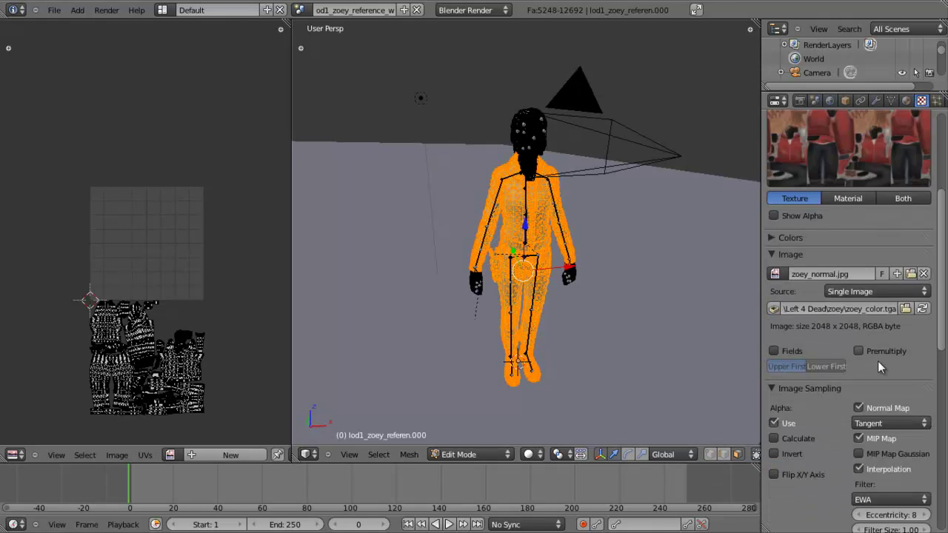
{"action": "scroll", "coordinate": [879, 371], "scroll_direction": "down", "scroll_amount": 9}
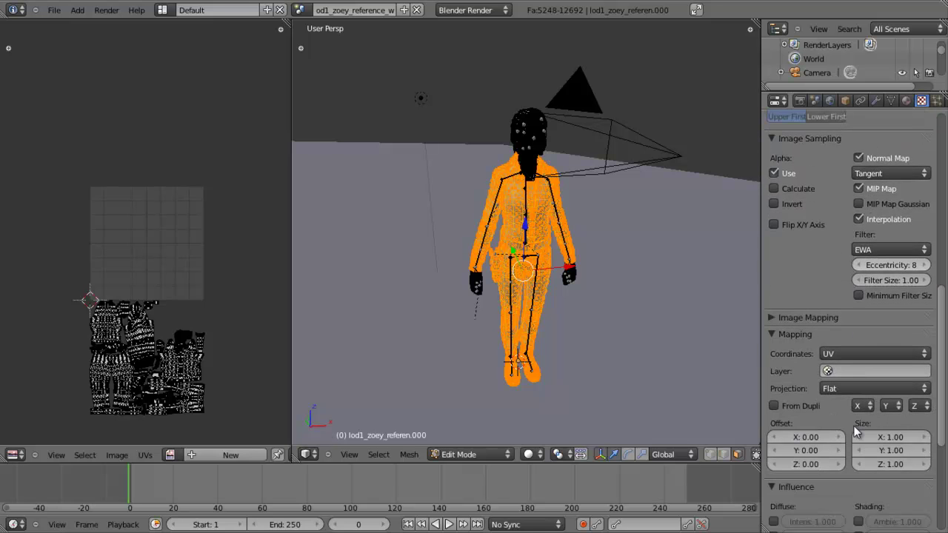
{"action": "scroll", "coordinate": [855, 431], "scroll_direction": "up", "scroll_amount": 12}
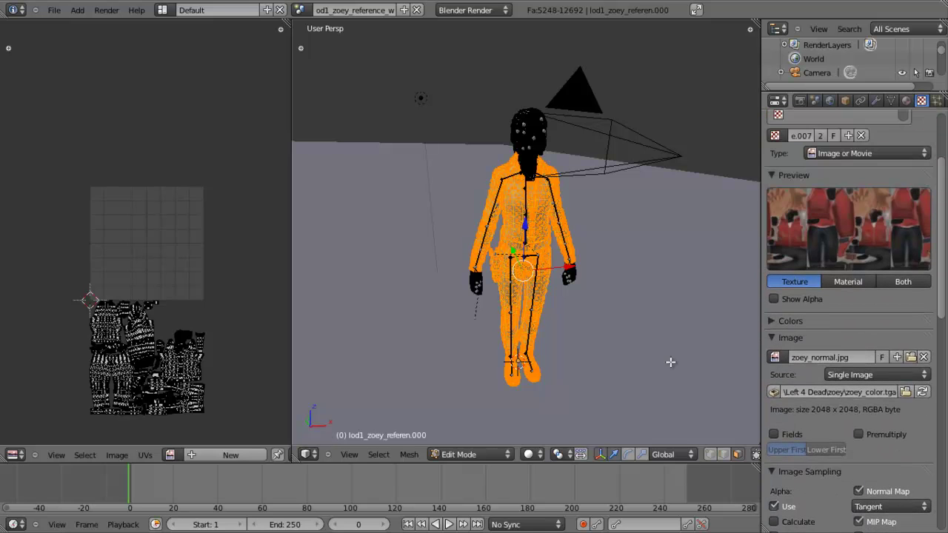
{"action": "scroll", "coordinate": [193, 289], "scroll_direction": "up", "scroll_amount": 1}
{"action": "scroll", "coordinate": [783, 217], "scroll_direction": "up", "scroll_amount": 4}
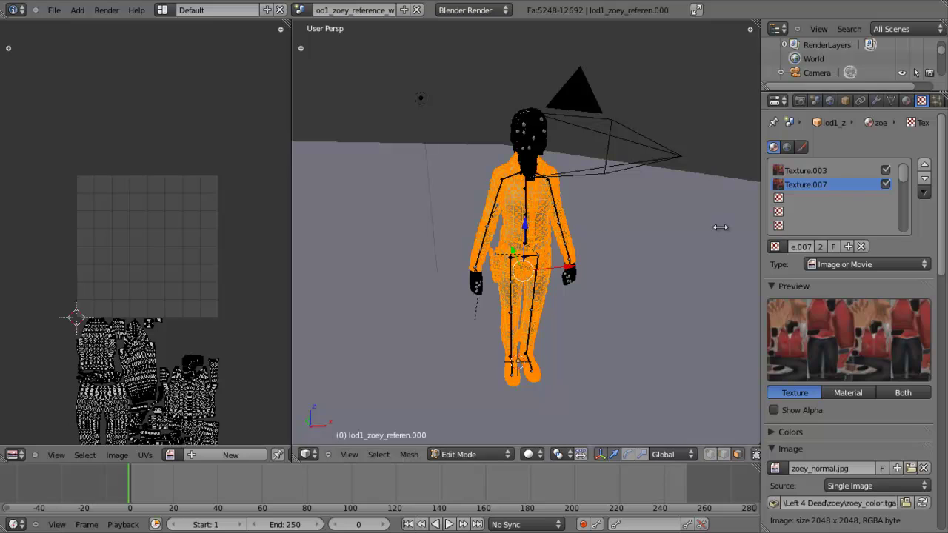
Step: Try to assign the zoey_color.tga image to the selected body faces in the UV editor
{"action": "left_click", "coordinate": [170, 455]}
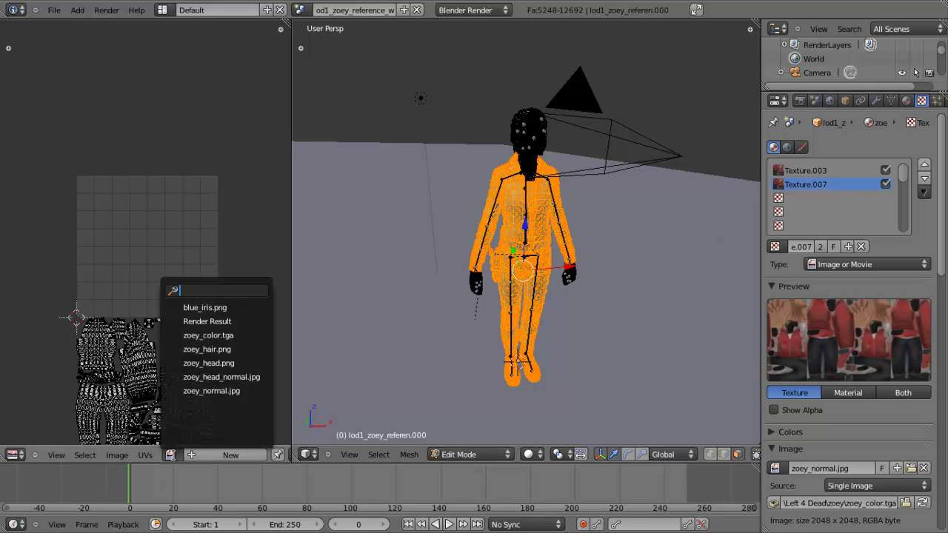
{"action": "left_click", "coordinate": [233, 333]}
{"action": "scroll", "coordinate": [206, 372], "scroll_direction": "down", "scroll_amount": 2}
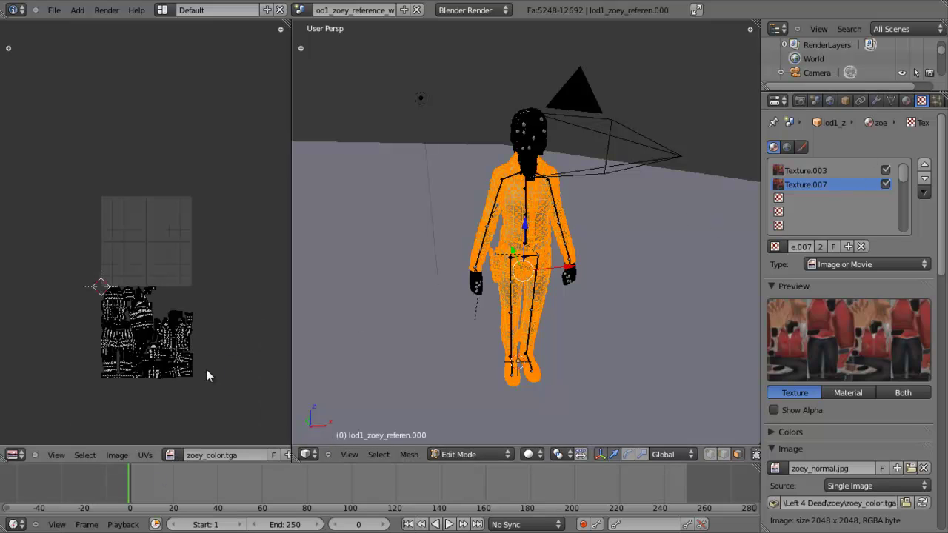
{"action": "scroll", "coordinate": [170, 325], "scroll_direction": "up", "scroll_amount": 1}
{"action": "middle_click_drag", "start_coordinate": [172, 347], "coordinate": [170, 326]}
{"action": "key", "text": "a"}
{"action": "key", "text": "a"}
Step: Display the zoey_normal.jpg image in the UV editor for the selected body faces
{"action": "left_click", "coordinate": [171, 455]}
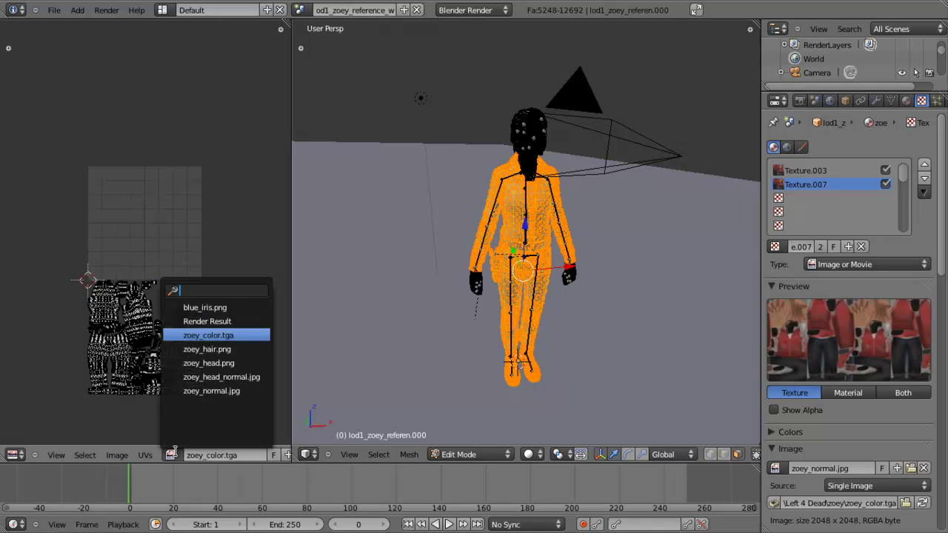
{"action": "left_click", "coordinate": [215, 383]}
{"action": "left_click", "coordinate": [174, 454]}
{"action": "left_click", "coordinate": [195, 391]}
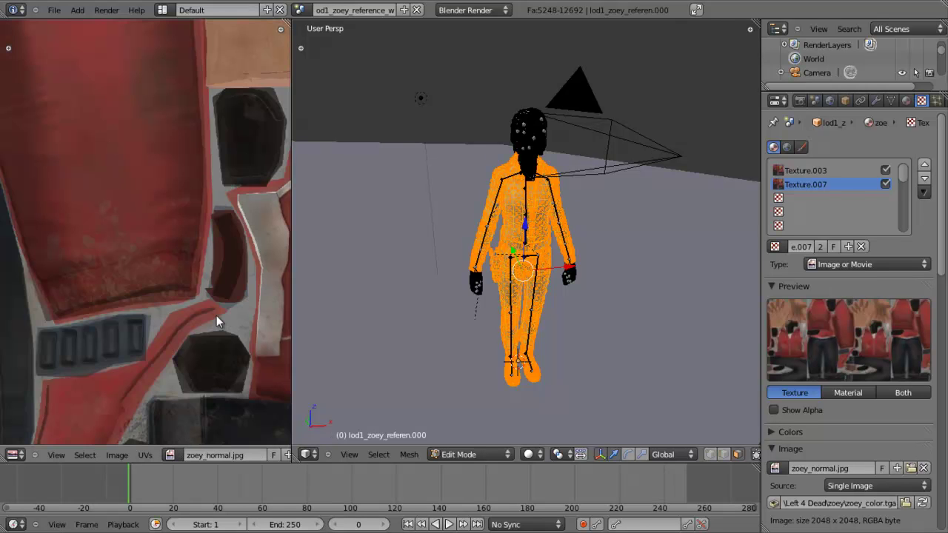
{"action": "scroll", "coordinate": [217, 319], "scroll_direction": "down", "scroll_amount": 5}
Step: Select all the body's UVs and move them up about one image height so the islands line up with the clothing image
{"action": "key", "text": "a"}
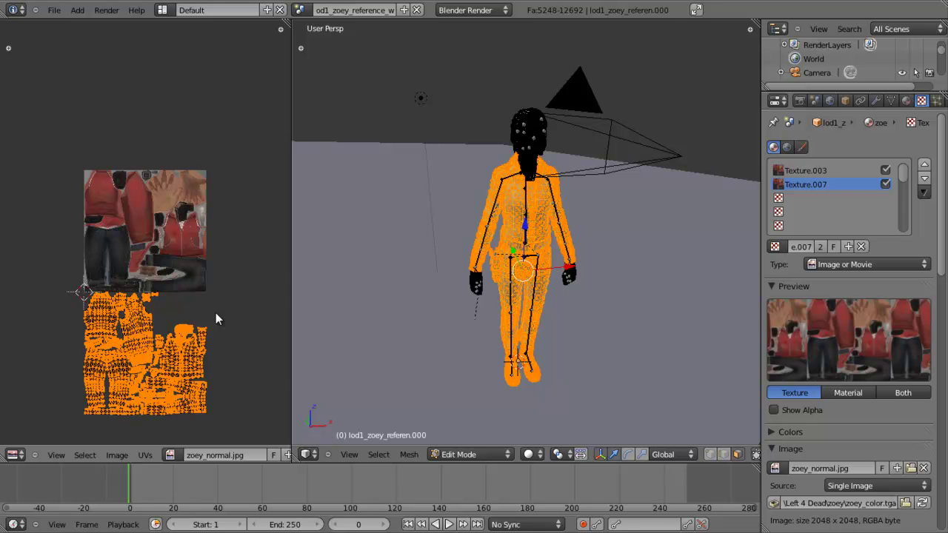
{"action": "scroll", "coordinate": [216, 314], "scroll_direction": "up", "scroll_amount": 8}
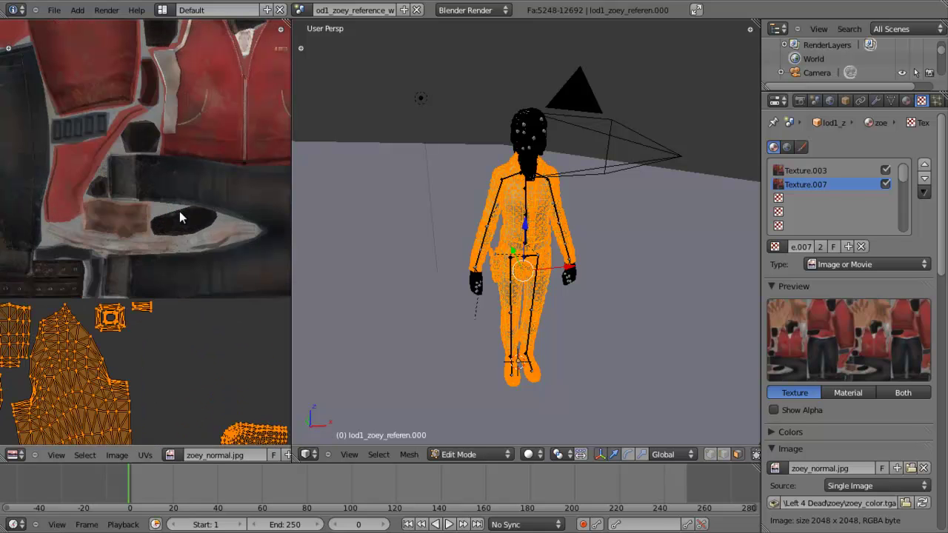
{"action": "scroll", "coordinate": [180, 274], "scroll_direction": "down", "scroll_amount": 6}
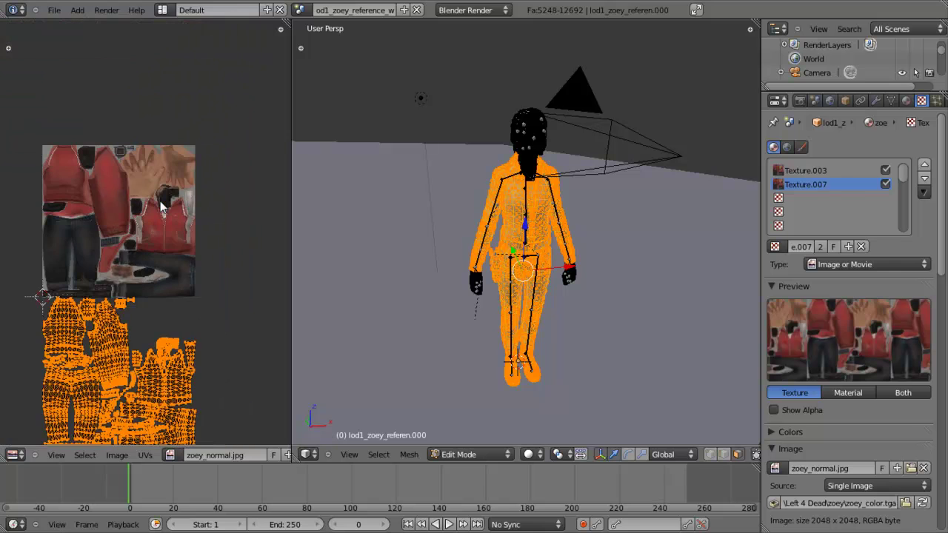
{"action": "key", "text": "g"}
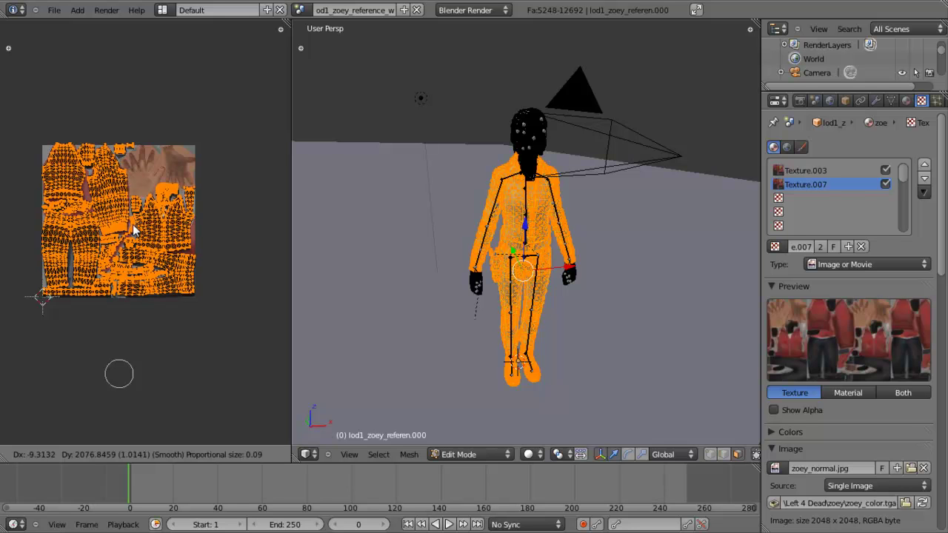
{"action": "left_click", "coordinate": [122, 234]}
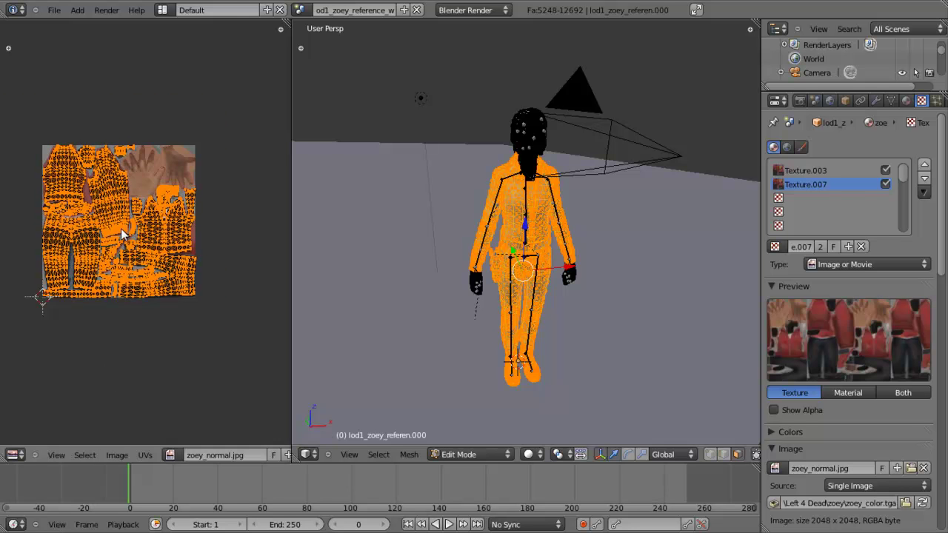
Step: Set the 3D view's shading to Textured to show the clothing image on the character
{"action": "scroll", "coordinate": [123, 233], "scroll_direction": "up", "scroll_amount": 4}
{"action": "middle_click_drag", "start_coordinate": [163, 219], "coordinate": [372, 260]}
{"action": "scroll", "coordinate": [127, 184], "scroll_direction": "up", "scroll_amount": 2}
{"action": "middle_click_drag", "start_coordinate": [126, 184], "coordinate": [136, 259]}
{"action": "scroll", "coordinate": [518, 333], "scroll_direction": "up", "scroll_amount": 3}
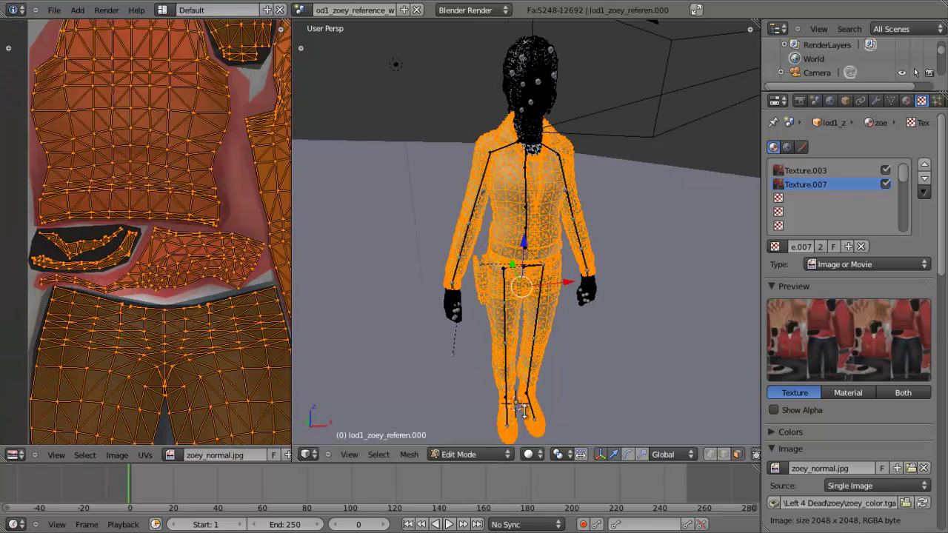
{"action": "left_click", "coordinate": [530, 454]}
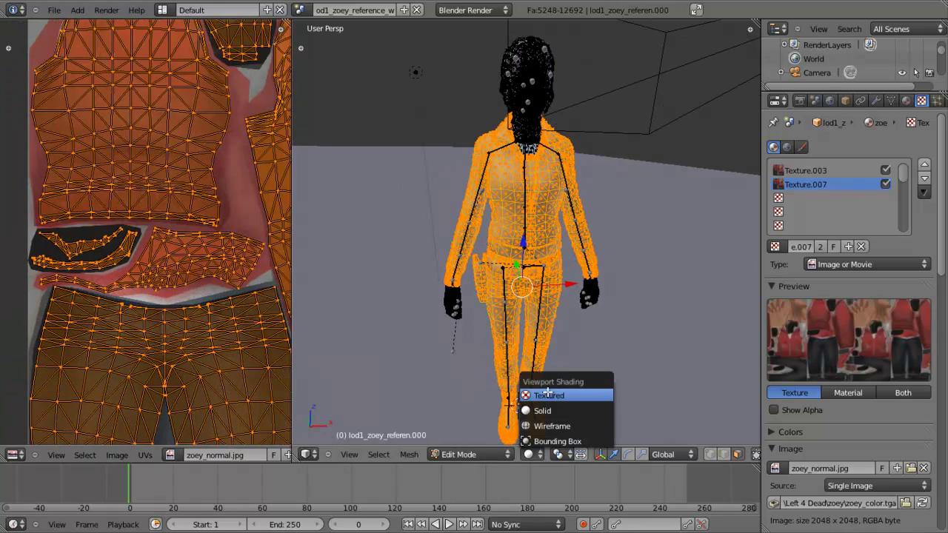
{"action": "key", "text": "Return"}
{"action": "scroll", "coordinate": [559, 238], "scroll_direction": "up", "scroll_amount": 3}
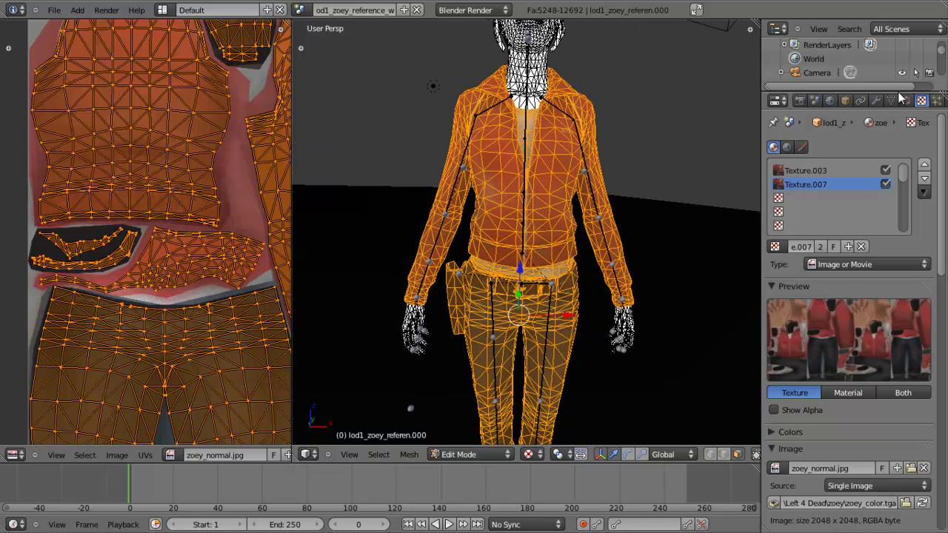
Step: Show the character's modifier settings, and switch to Object Mode to inspect the textured jacket and belt up close
{"action": "left_click", "coordinate": [875, 101]}
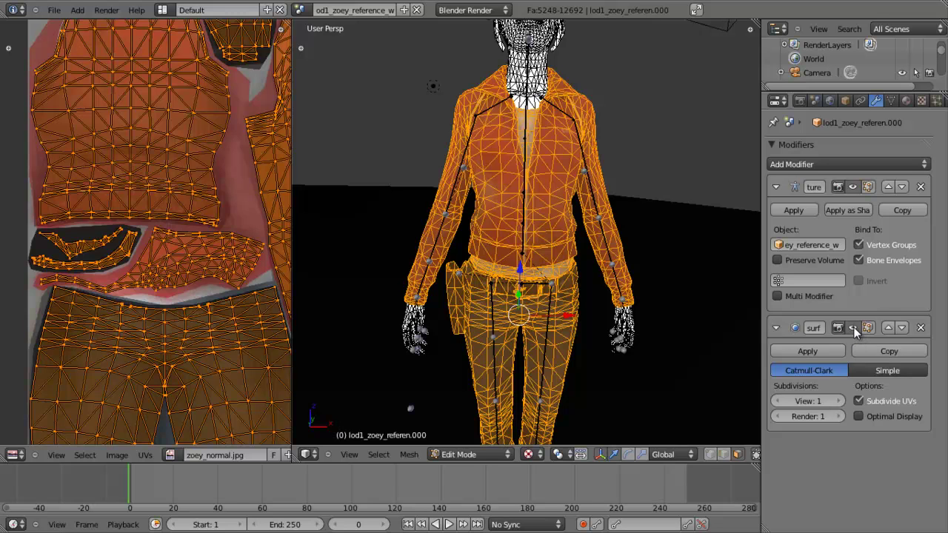
{"action": "scroll", "coordinate": [592, 151], "scroll_direction": "down", "scroll_amount": 4}
{"action": "key", "text": "Tab"}
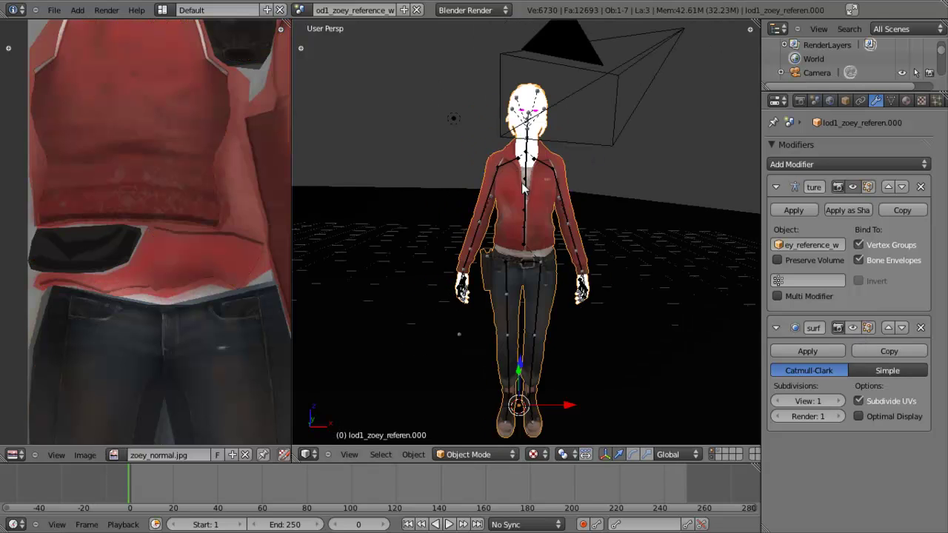
{"action": "middle_click_drag", "start_coordinate": [529, 228], "coordinate": [467, 186]}
{"action": "scroll", "coordinate": [467, 187], "scroll_direction": "up", "scroll_amount": 5}
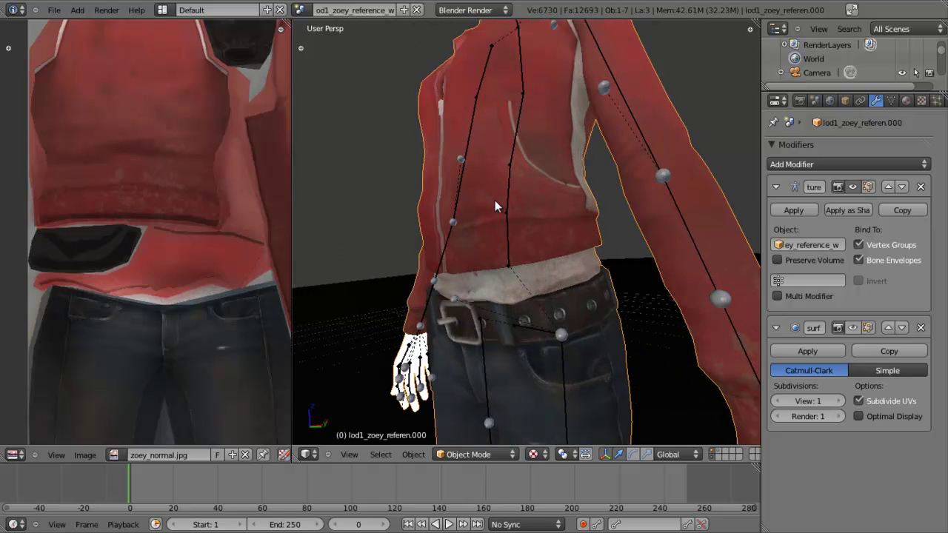
Step: Compare the clothing's UV islands over the image with the textured clothing on the model, alternating between Edit Mode and Object Mode
{"action": "key", "text": "Tab"}
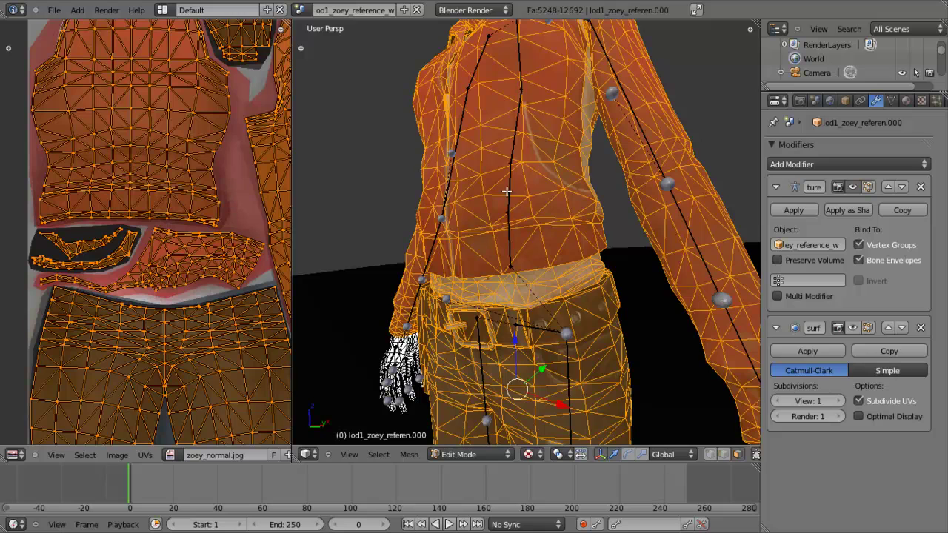
{"action": "scroll", "coordinate": [222, 158], "scroll_direction": "down", "scroll_amount": 2}
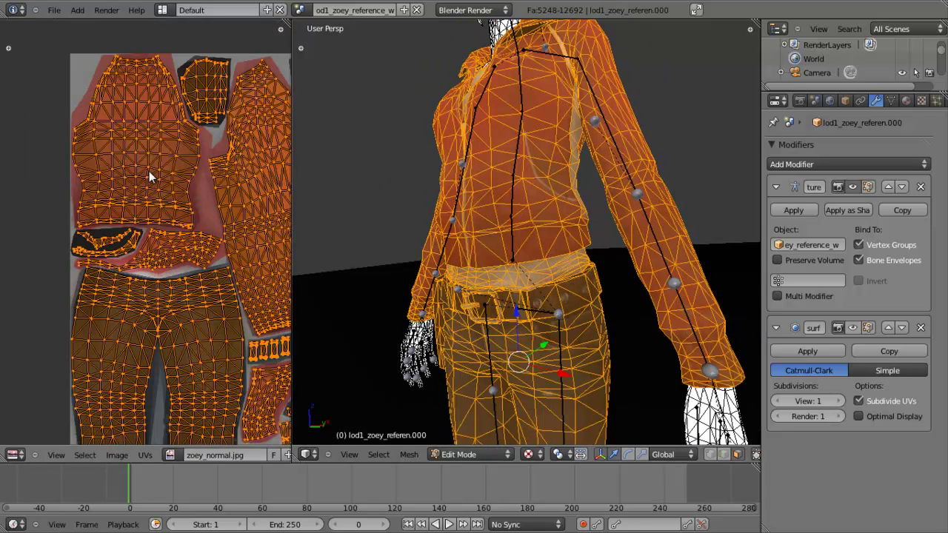
{"action": "scroll", "coordinate": [163, 222], "scroll_direction": "down", "scroll_amount": 3}
{"action": "middle_click_drag", "start_coordinate": [236, 232], "coordinate": [118, 201]}
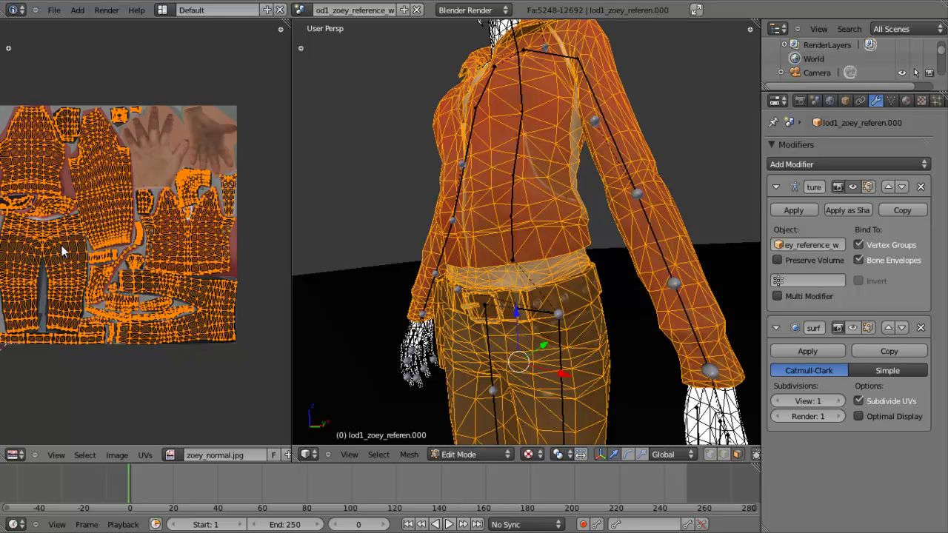
{"action": "scroll", "coordinate": [514, 288], "scroll_direction": "down", "scroll_amount": 1}
{"action": "key", "text": "Tab"}
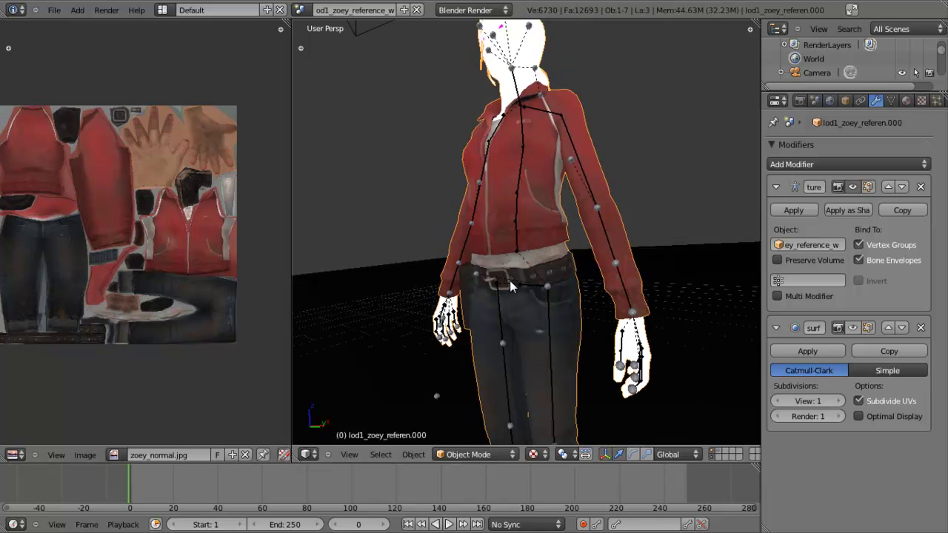
{"action": "scroll", "coordinate": [500, 214], "scroll_direction": "up", "scroll_amount": 2}
{"action": "middle_click_drag", "start_coordinate": [449, 252], "coordinate": [525, 281]}
{"action": "middle_click_drag", "start_coordinate": [527, 226], "coordinate": [429, 219]}
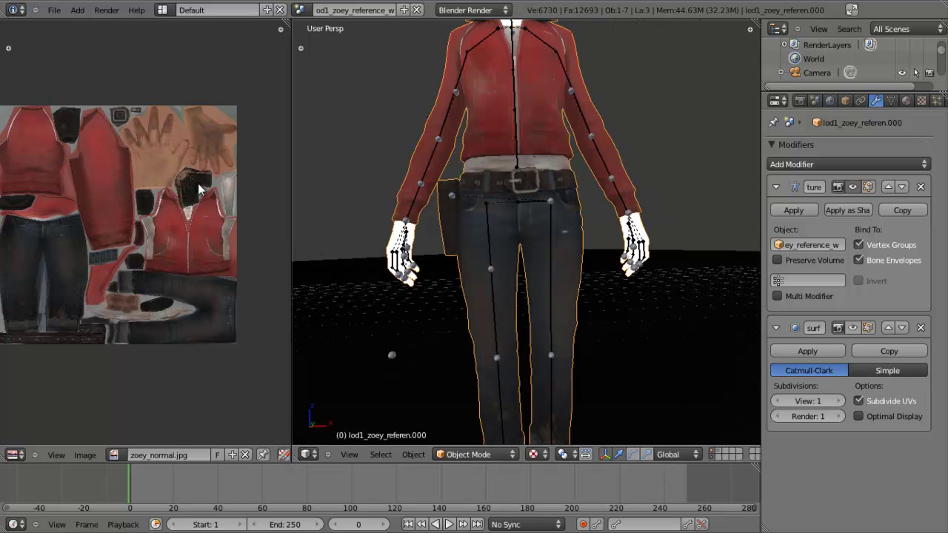
{"action": "key", "text": "Tab"}
{"action": "scroll", "coordinate": [226, 254], "scroll_direction": "down", "scroll_amount": 1}
{"action": "scroll", "coordinate": [121, 184], "scroll_direction": "down", "scroll_amount": 3}
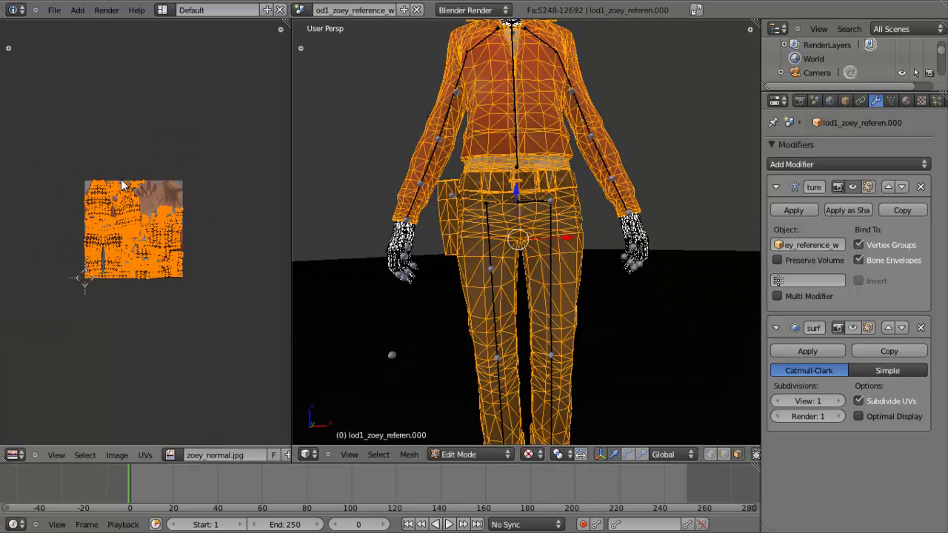
{"action": "scroll", "coordinate": [165, 243], "scroll_direction": "up", "scroll_amount": 4}
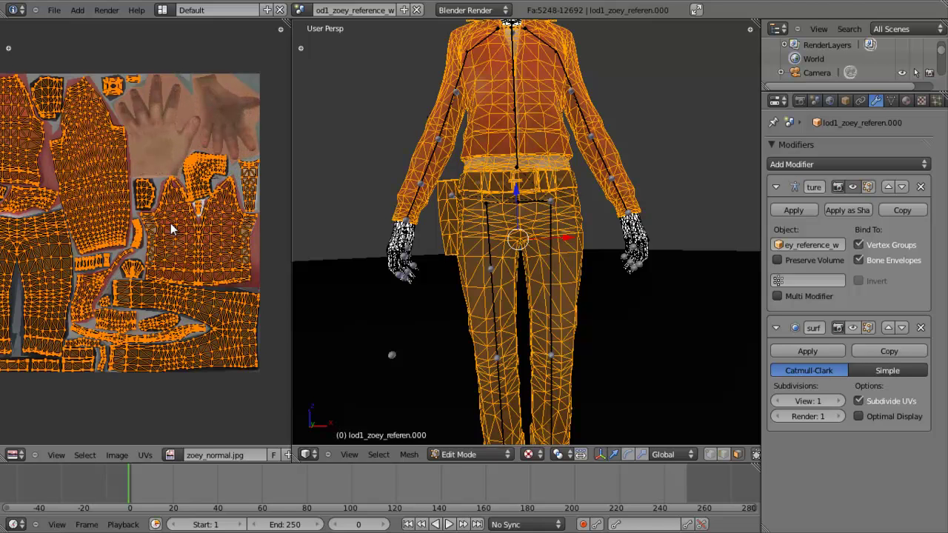
Step: Examine the textured character beside the bare clothing image in Object Mode, and return to Edit Mode to show the UV islands
{"action": "key", "text": "Tab"}
{"action": "scroll", "coordinate": [52, 207], "scroll_direction": "down", "scroll_amount": 2}
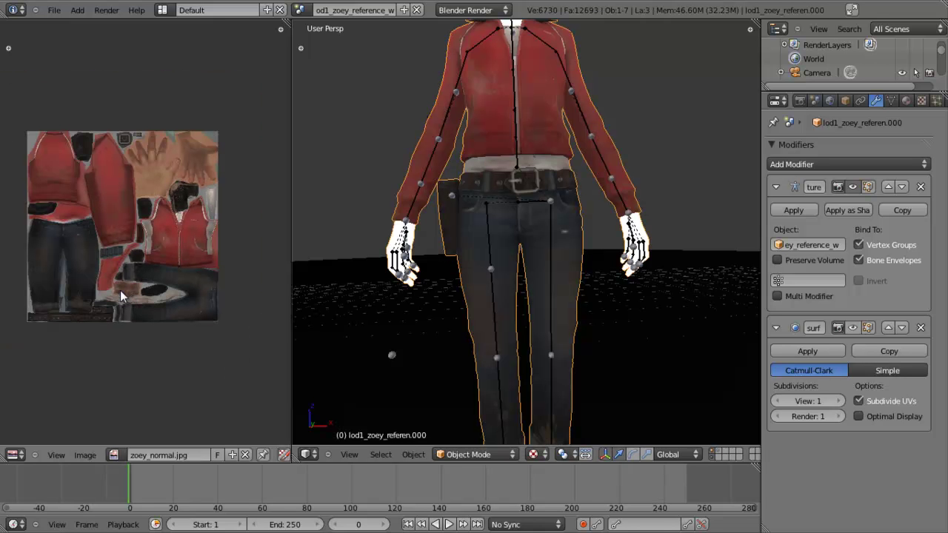
{"action": "scroll", "coordinate": [518, 263], "scroll_direction": "down", "scroll_amount": 4}
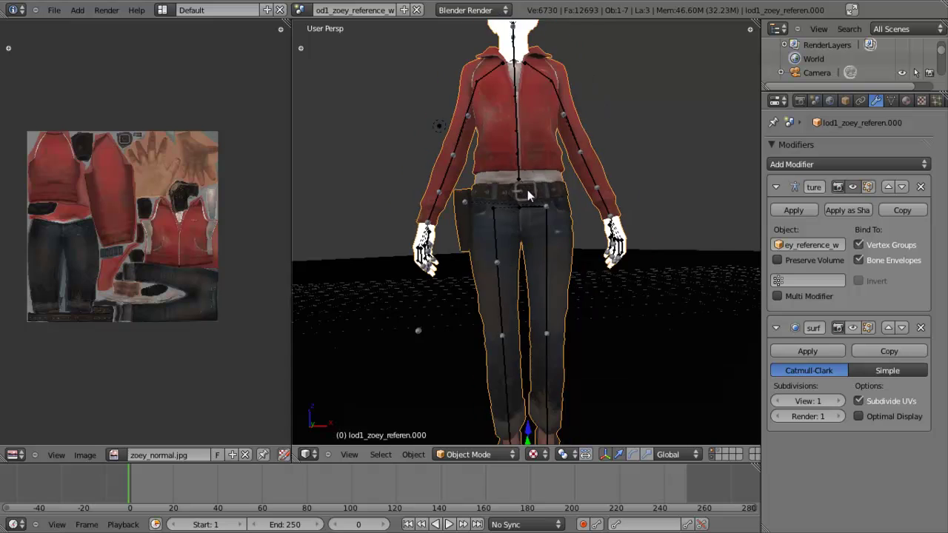
{"action": "middle_click_drag", "start_coordinate": [525, 265], "coordinate": [519, 307], "text": "shift"}
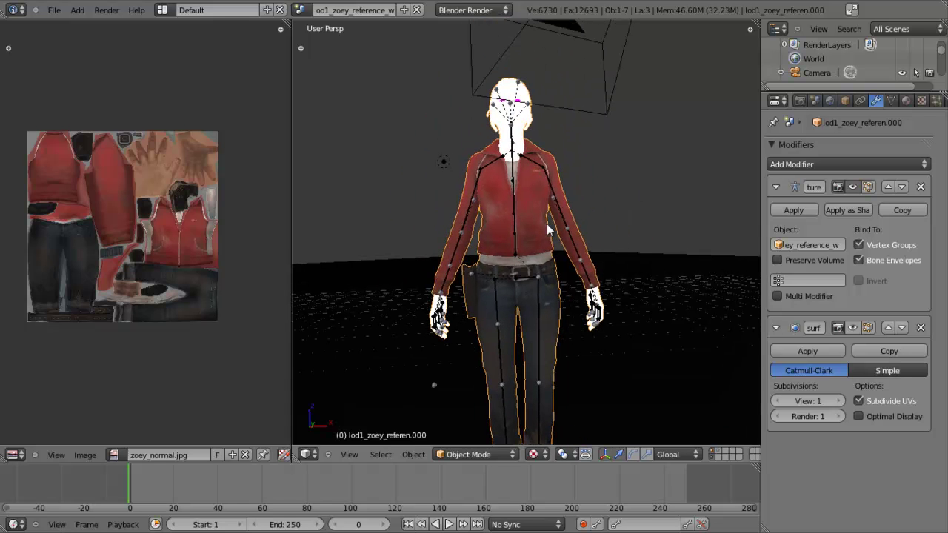
{"action": "scroll", "coordinate": [120, 151], "scroll_direction": "down", "scroll_amount": 3}
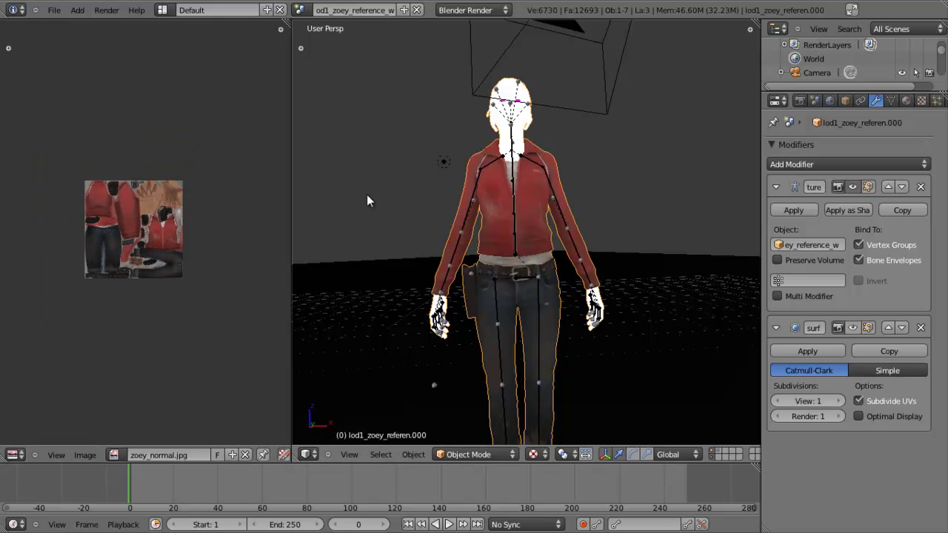
{"action": "scroll", "coordinate": [412, 197], "scroll_direction": "up", "scroll_amount": 2}
{"action": "scroll", "coordinate": [159, 225], "scroll_direction": "up", "scroll_amount": 5}
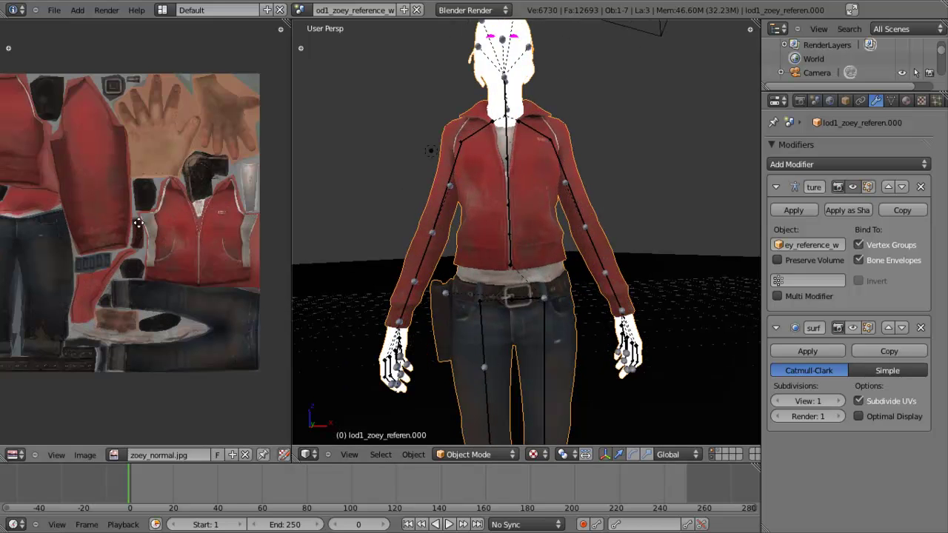
{"action": "middle_click_drag", "start_coordinate": [165, 213], "coordinate": [171, 180]}
{"action": "scroll", "coordinate": [303, 163], "scroll_direction": "down", "scroll_amount": 2}
{"action": "scroll", "coordinate": [218, 209], "scroll_direction": "down", "scroll_amount": 5}
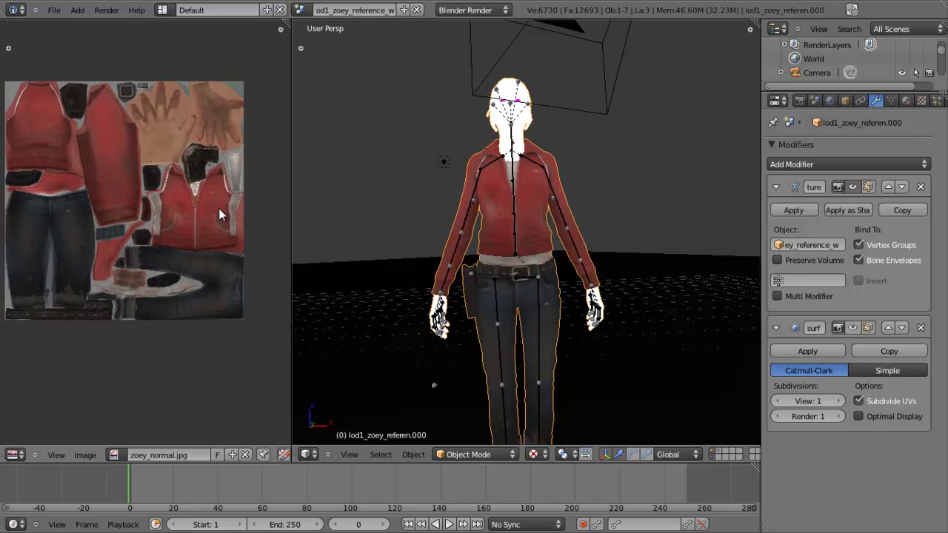
{"action": "scroll", "coordinate": [210, 207], "scroll_direction": "up", "scroll_amount": 4}
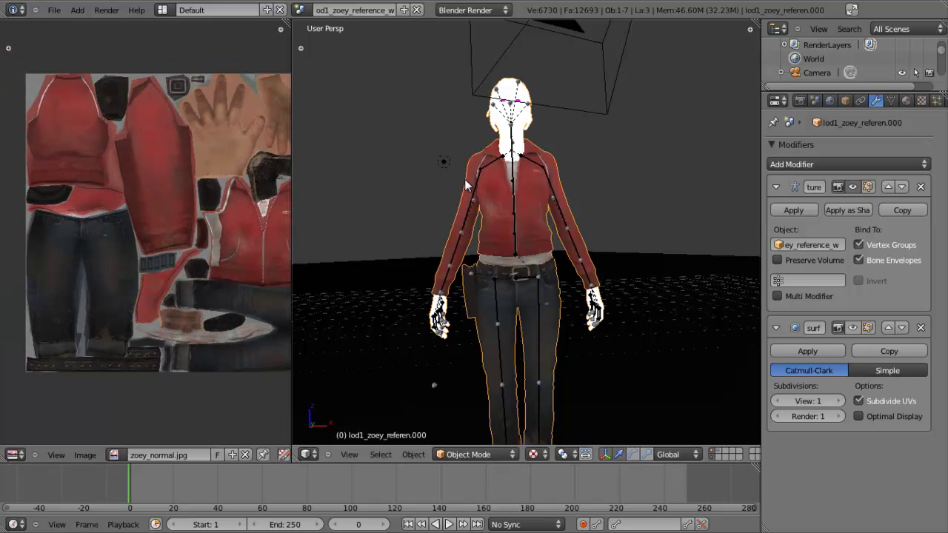
{"action": "key", "text": "Tab"}
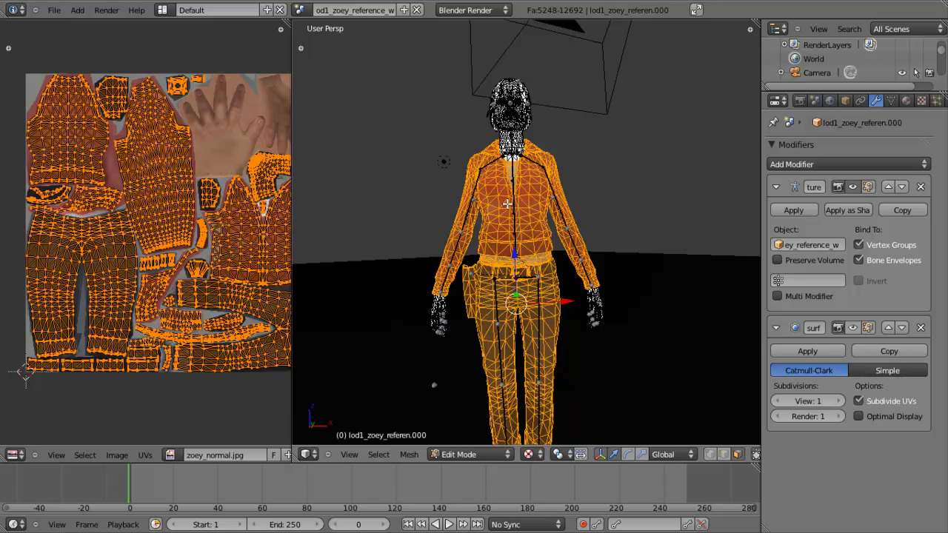
Step: View the character through the camera, alternating between Object Mode and Edit Mode to compare the textured jacket with its UV islands
{"action": "key", "text": "KP_0"}
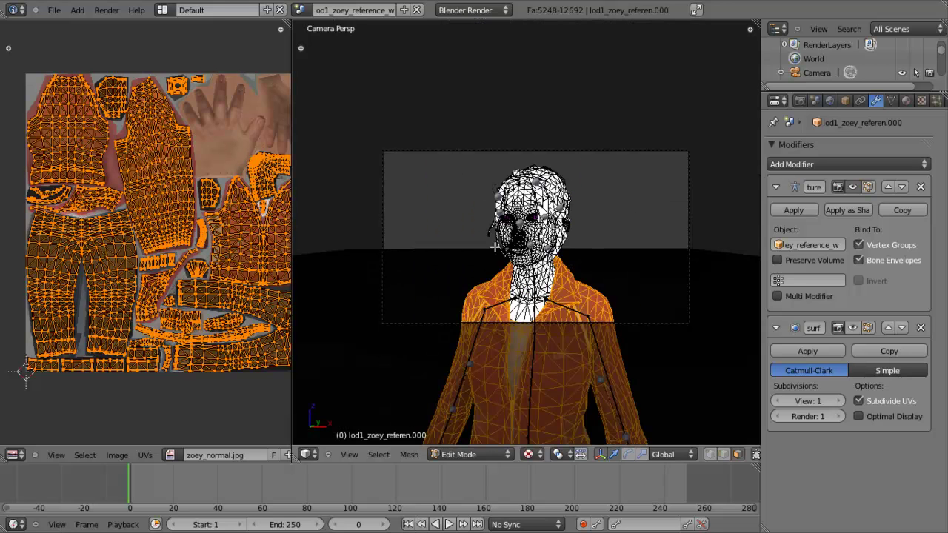
{"action": "key", "text": "Tab"}
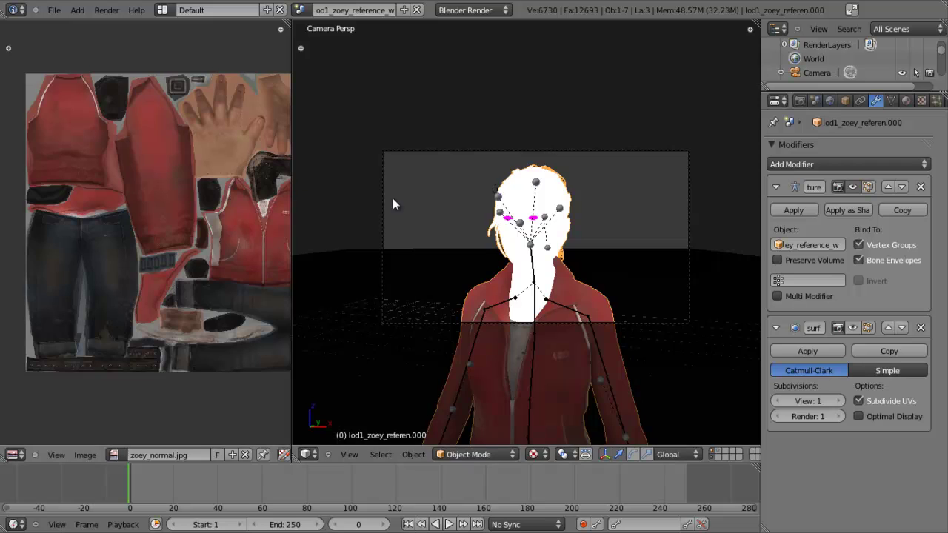
{"action": "key", "text": "Tab"}
{"action": "scroll", "coordinate": [451, 215], "scroll_direction": "down", "scroll_amount": 2}
{"action": "scroll", "coordinate": [122, 213], "scroll_direction": "up", "scroll_amount": 2}
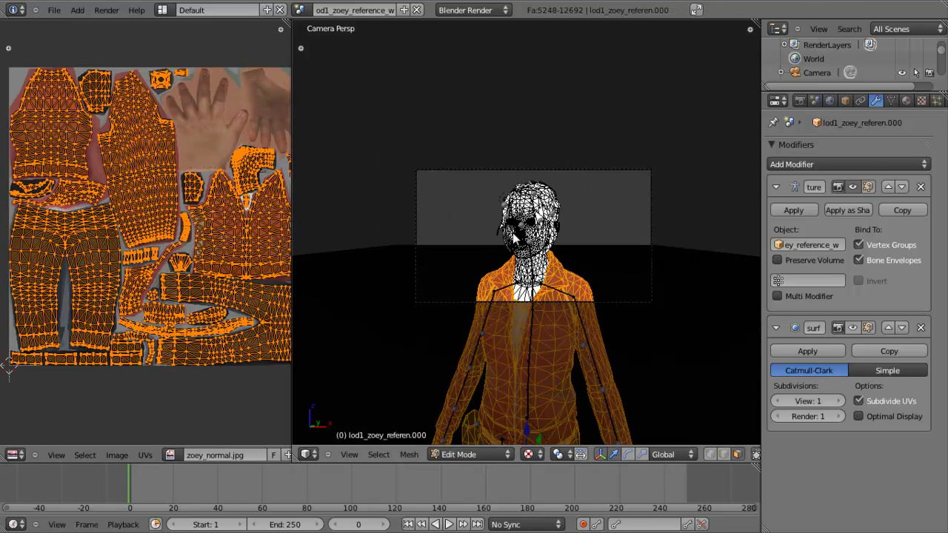
{"action": "key", "text": "Tab"}
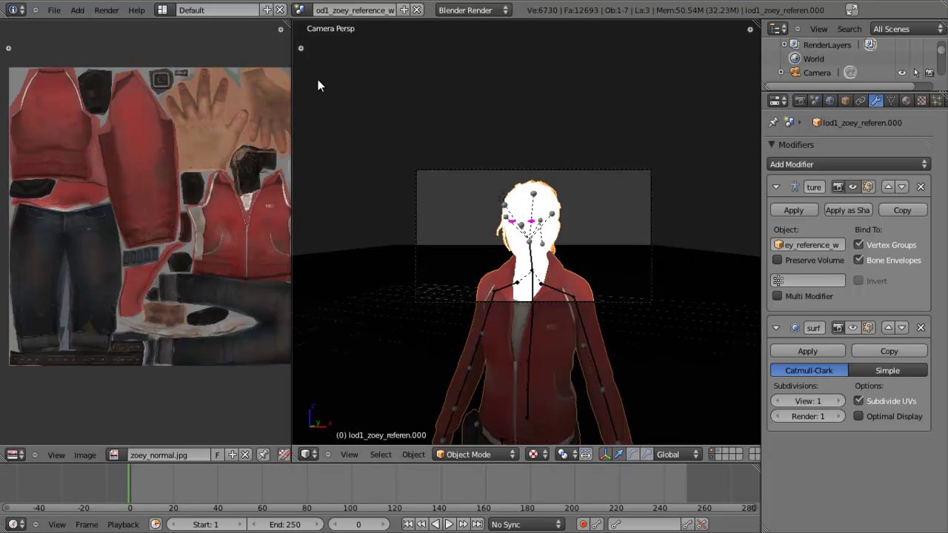
Step: Examine the whole clothing image with and without the UV islands overlaid, finishing in Object Mode
{"action": "scroll", "coordinate": [171, 189], "scroll_direction": "down", "scroll_amount": 2}
{"action": "scroll", "coordinate": [154, 183], "scroll_direction": "up", "scroll_amount": 3}
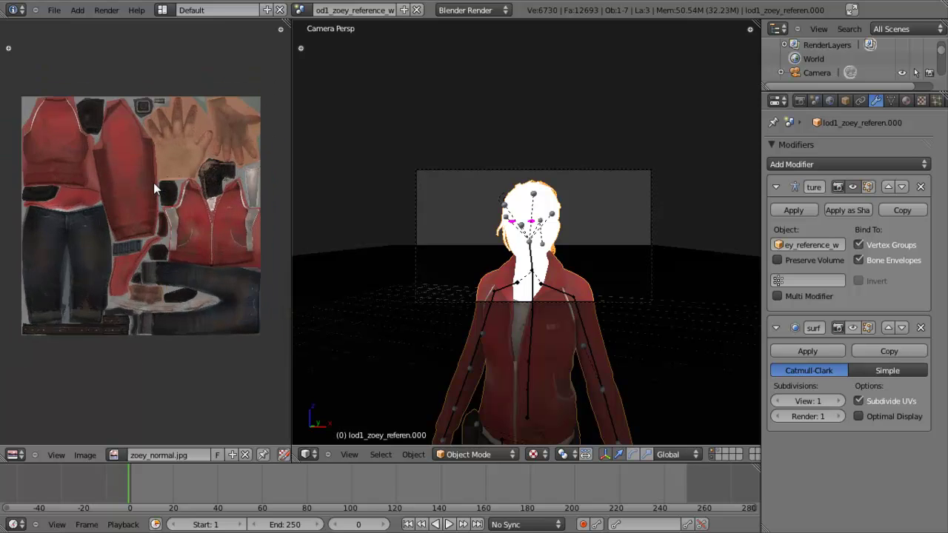
{"action": "scroll", "coordinate": [154, 183], "scroll_direction": "down", "scroll_amount": 2}
{"action": "middle_click_drag", "start_coordinate": [155, 186], "coordinate": [153, 191]}
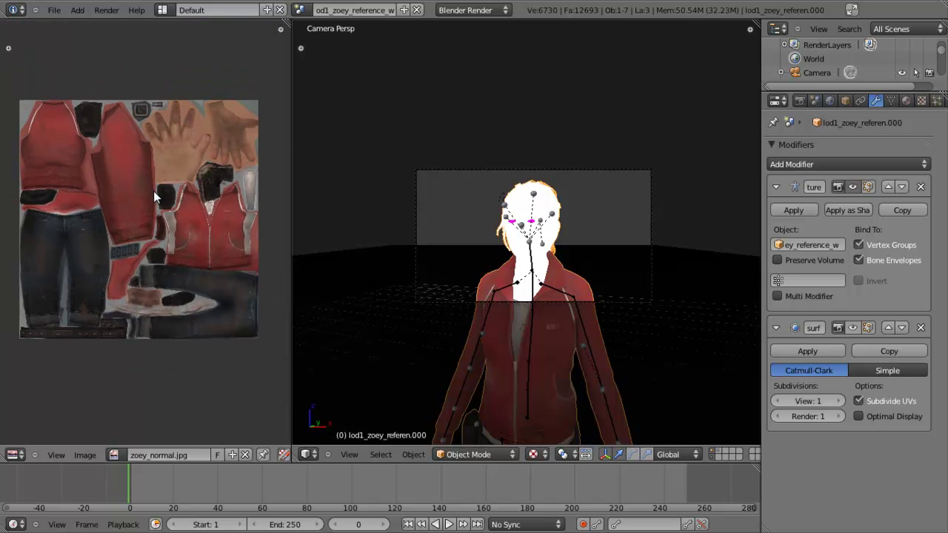
{"action": "key", "text": "Tab"}
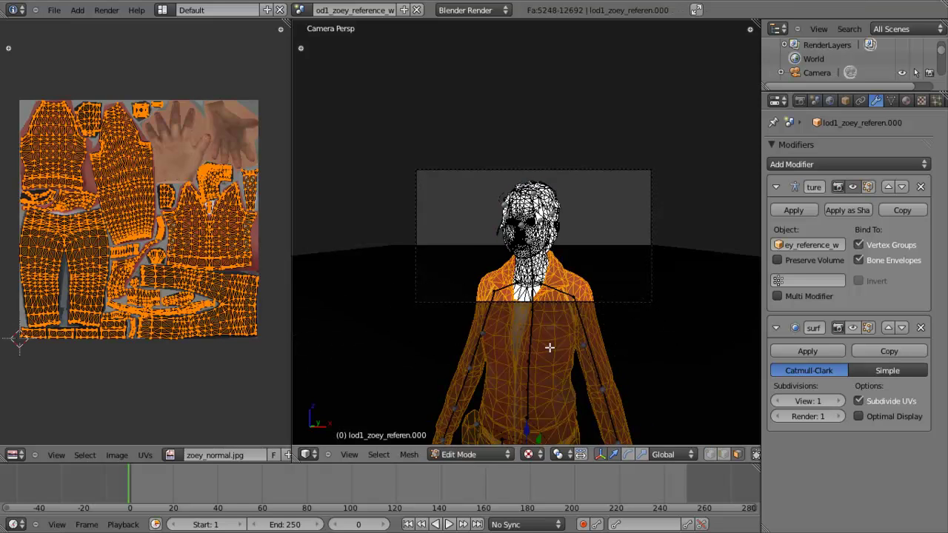
{"action": "middle_click_drag", "start_coordinate": [208, 290], "coordinate": [201, 235]}
{"action": "key", "text": "Tab"}
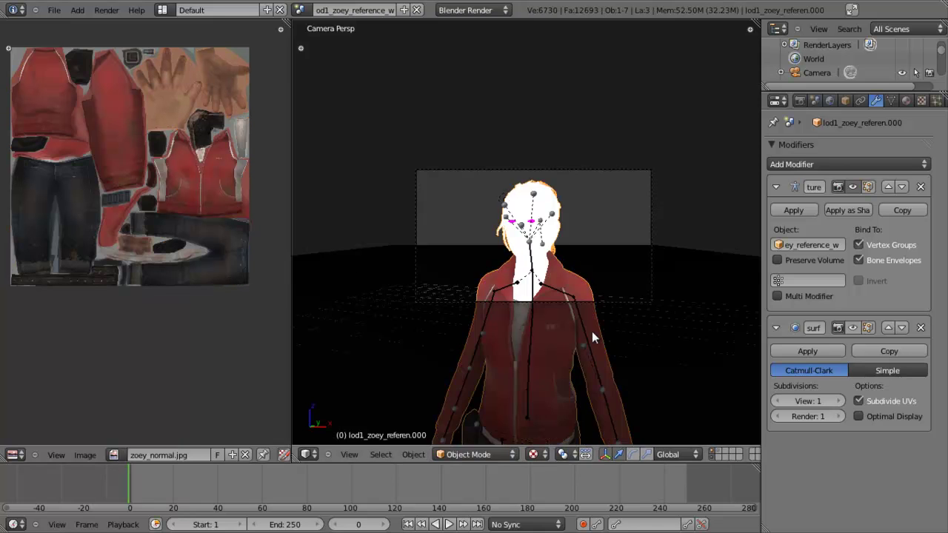
Step: View the textured character from the front in orthographic projection, checking the clothing's UV islands in Edit Mode before returning to Object Mode
{"action": "key", "text": "KP_1"}
{"action": "scroll", "coordinate": [591, 331], "scroll_direction": "down", "scroll_amount": 4}
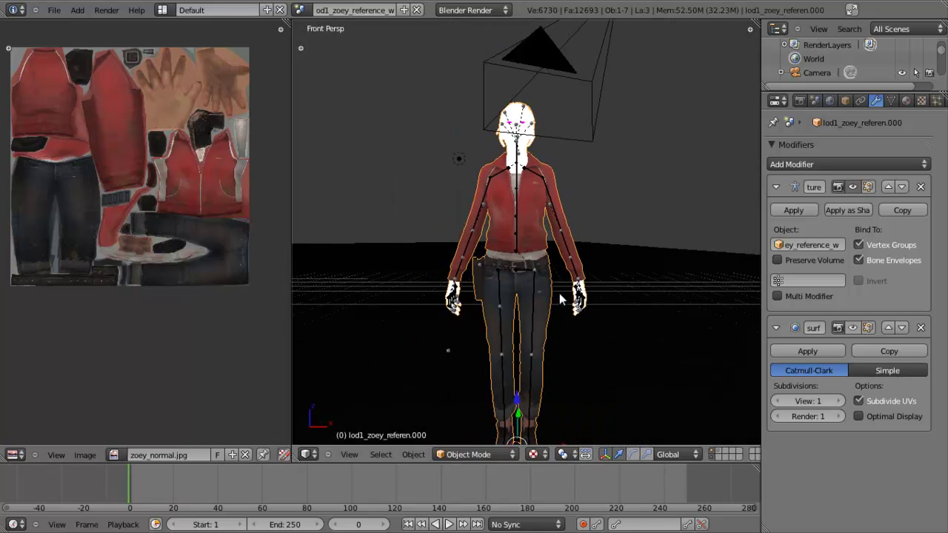
{"action": "key", "text": "KP_5"}
{"action": "scroll", "coordinate": [559, 293], "scroll_direction": "up", "scroll_amount": 1}
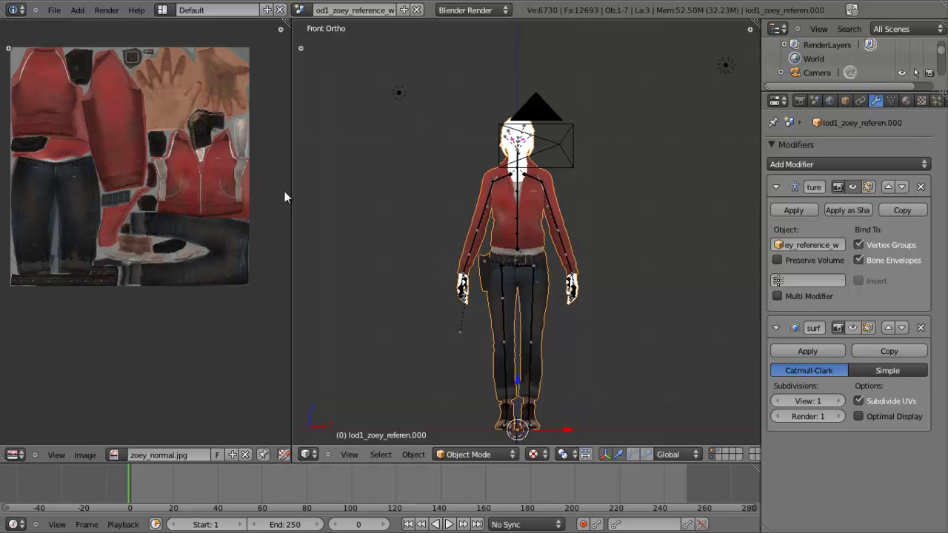
{"action": "scroll", "coordinate": [476, 196], "scroll_direction": "up", "scroll_amount": 1}
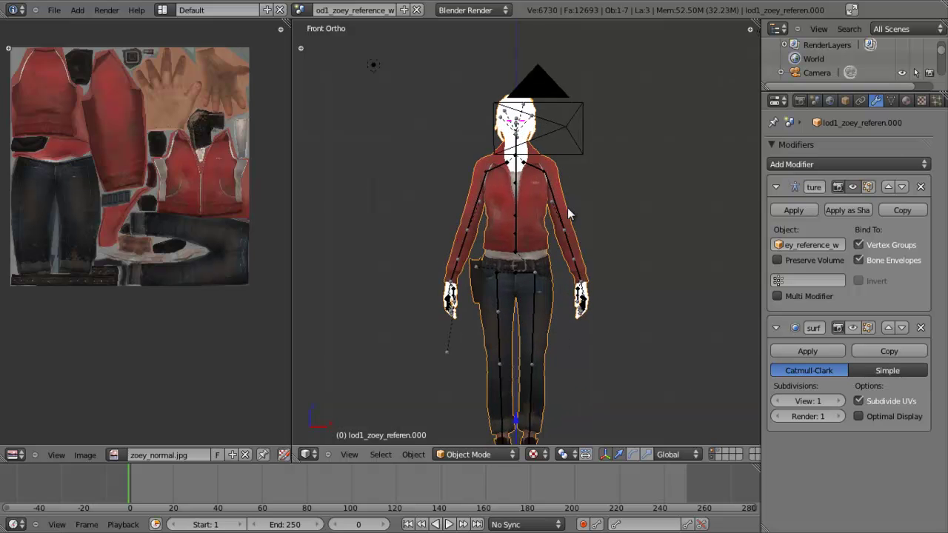
{"action": "scroll", "coordinate": [566, 207], "scroll_direction": "up", "scroll_amount": 2}
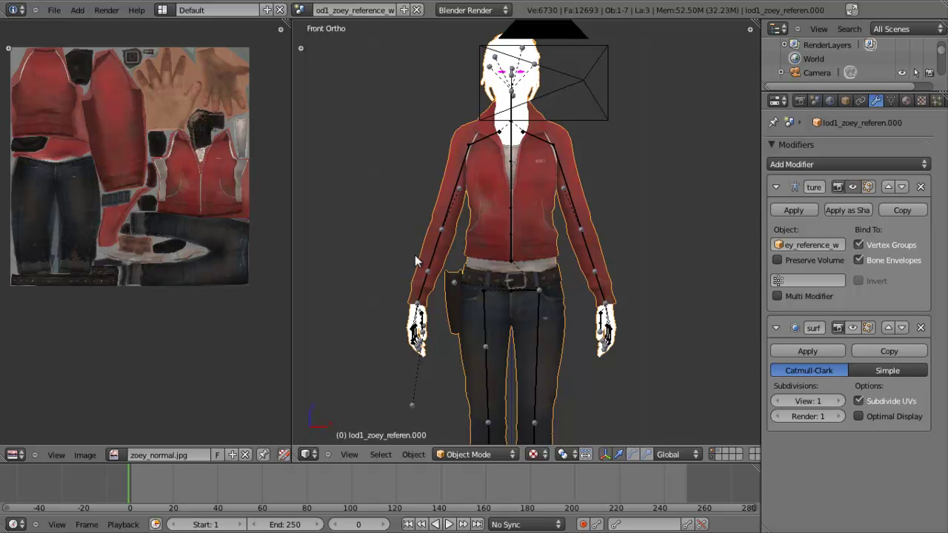
{"action": "key", "text": "Tab"}
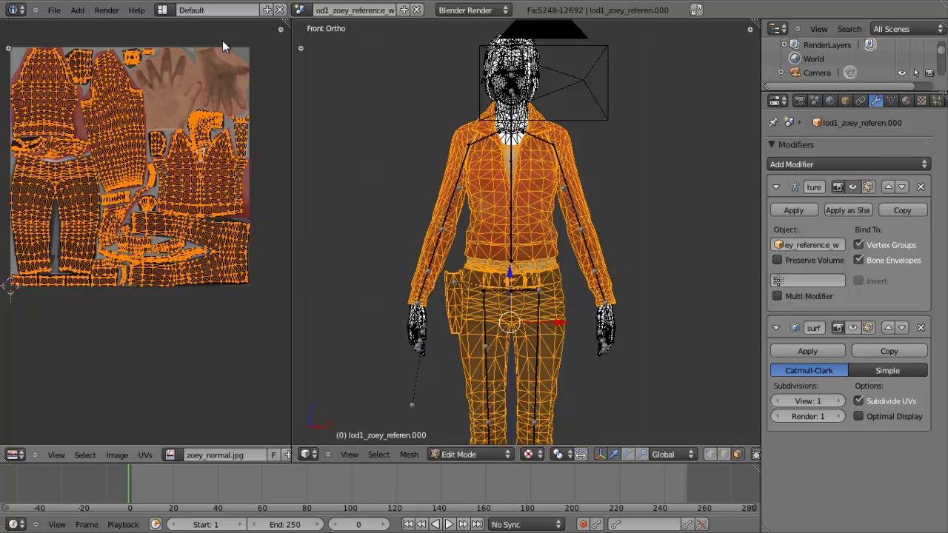
{"action": "scroll", "coordinate": [526, 229], "scroll_direction": "down", "scroll_amount": 3}
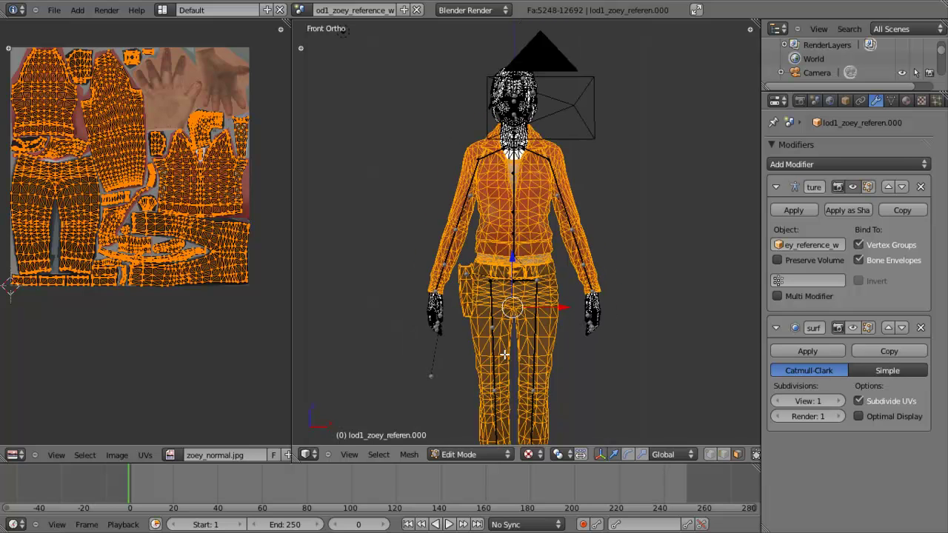
{"action": "key", "text": "Tab"}
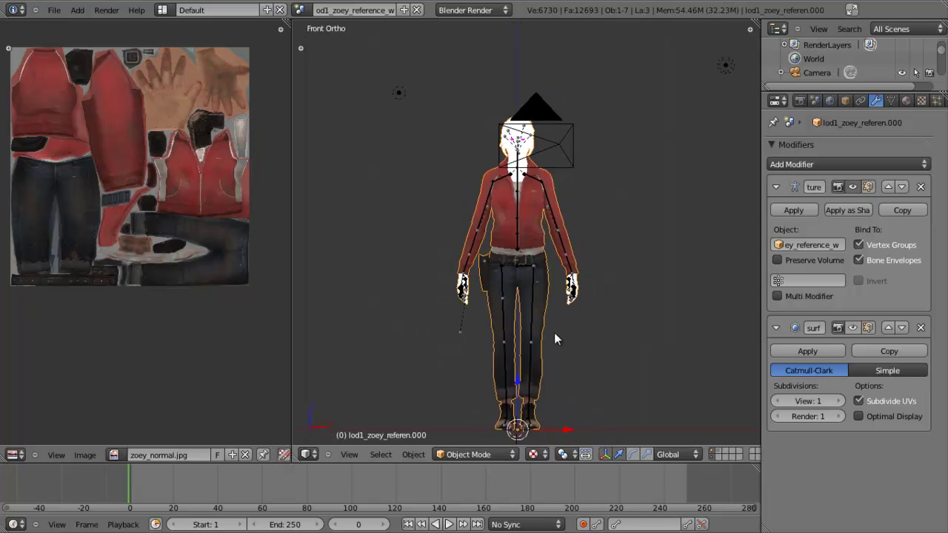
Step: Examine the painted jacket front, zipper and trousers close up in the clothing image, and compare the whole image with the character
{"action": "scroll", "coordinate": [191, 198], "scroll_direction": "up", "scroll_amount": 5}
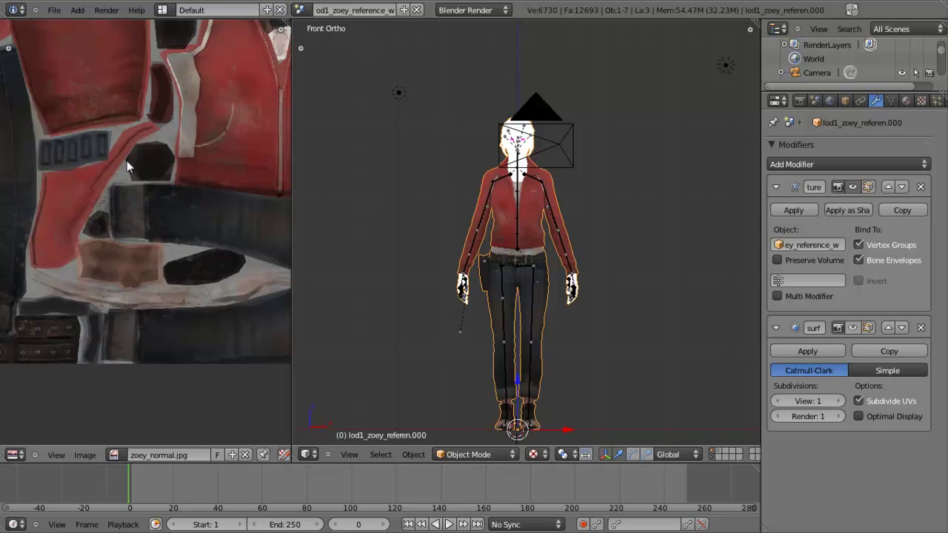
{"action": "scroll", "coordinate": [156, 157], "scroll_direction": "down", "scroll_amount": 4}
{"action": "scroll", "coordinate": [76, 343], "scroll_direction": "down", "scroll_amount": 6}
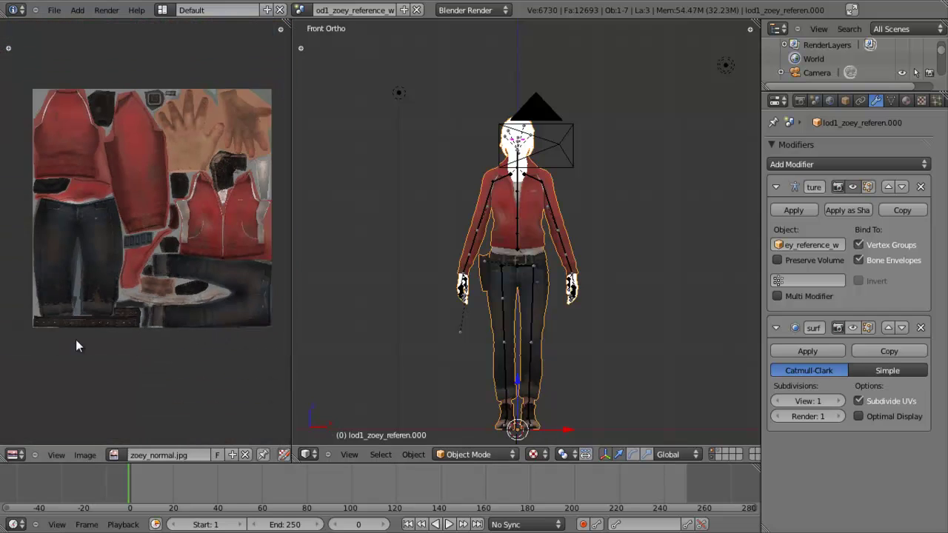
{"action": "scroll", "coordinate": [164, 219], "scroll_direction": "up", "scroll_amount": 4}
{"action": "scroll", "coordinate": [155, 193], "scroll_direction": "up", "scroll_amount": 3}
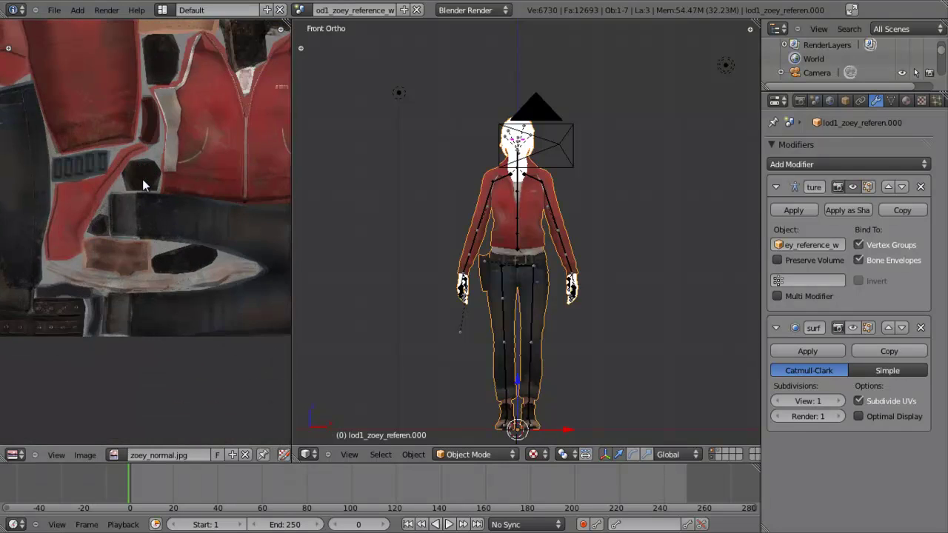
{"action": "scroll", "coordinate": [170, 198], "scroll_direction": "up", "scroll_amount": 2}
{"action": "middle_click_drag", "start_coordinate": [162, 199], "coordinate": [89, 260]}
{"action": "scroll", "coordinate": [200, 294], "scroll_direction": "up", "scroll_amount": 4}
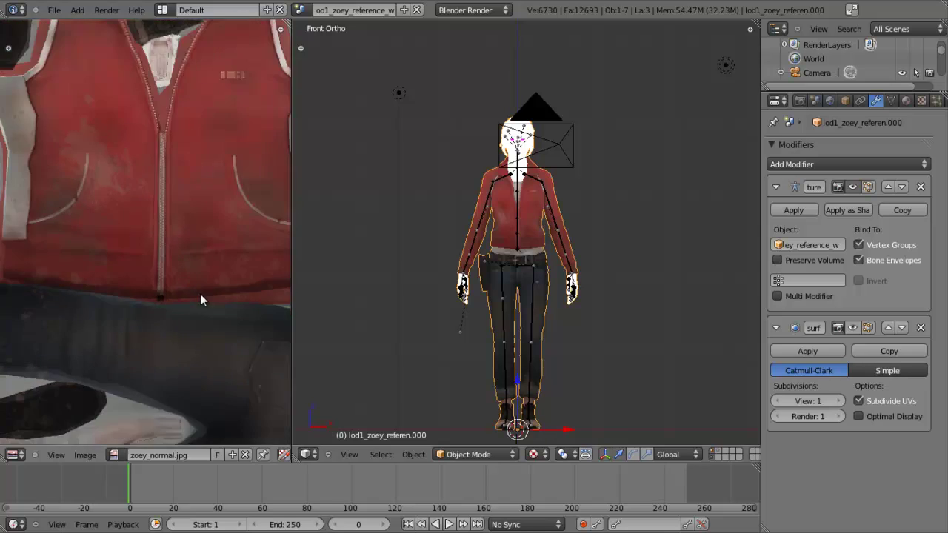
{"action": "scroll", "coordinate": [157, 159], "scroll_direction": "down", "scroll_amount": 4}
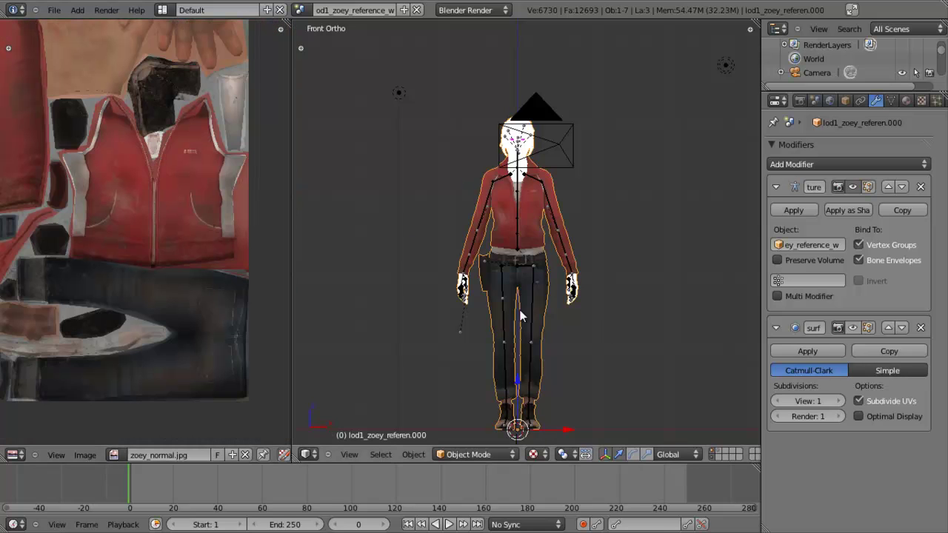
{"action": "scroll", "coordinate": [517, 307], "scroll_direction": "down", "scroll_amount": 2}
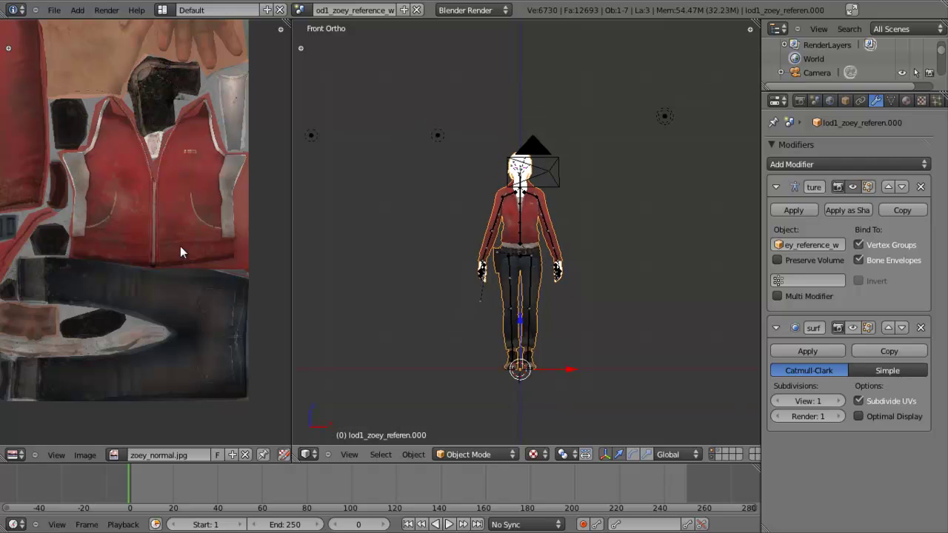
{"action": "scroll", "coordinate": [148, 245], "scroll_direction": "down", "scroll_amount": 3}
{"action": "middle_click_drag", "start_coordinate": [148, 245], "coordinate": [197, 259]}
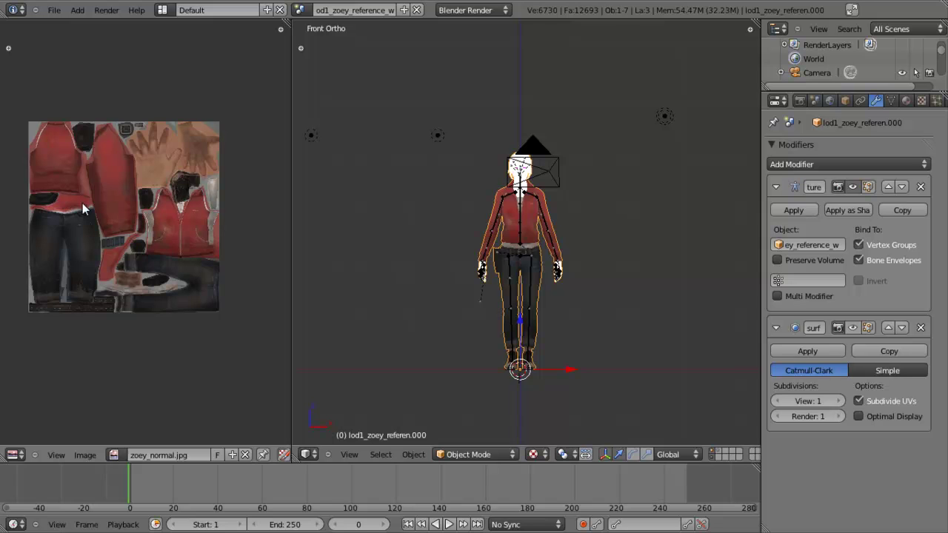
Step: Inspect the textured clothing on the character from the side and from above in orthographic projection
{"action": "scroll", "coordinate": [507, 203], "scroll_direction": "up", "scroll_amount": 3}
{"action": "middle_click_drag", "start_coordinate": [507, 228], "coordinate": [447, 219]}
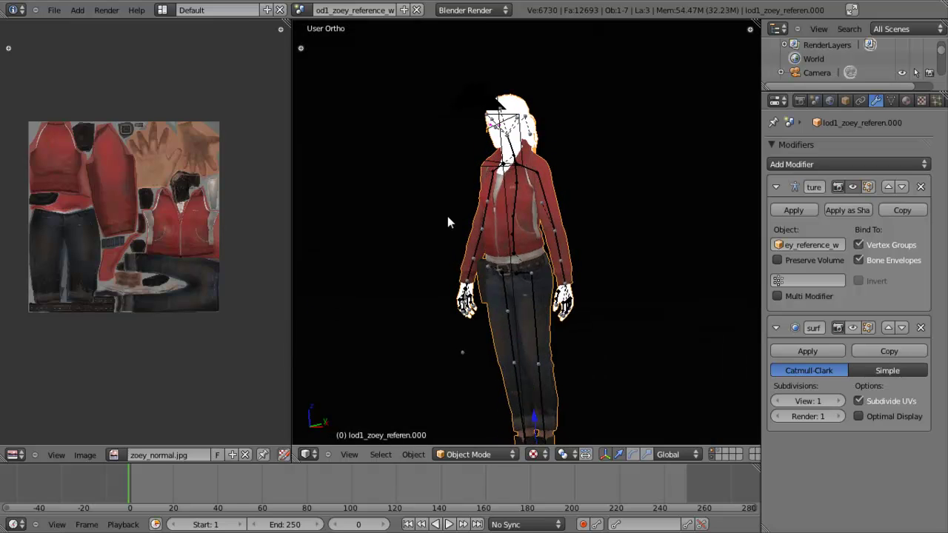
{"action": "scroll", "coordinate": [537, 307], "scroll_direction": "down", "scroll_amount": 1}
{"action": "scroll", "coordinate": [538, 308], "scroll_direction": "down", "scroll_amount": 1}
{"action": "mouse_move", "coordinate": [529, 311]}
{"action": "middle_mouse_down"}
{"action": "mouse_move", "coordinate": [570, 329]}
{"action": "mouse_move", "coordinate": [545, 309]}
{"action": "middle_mouse_up"}
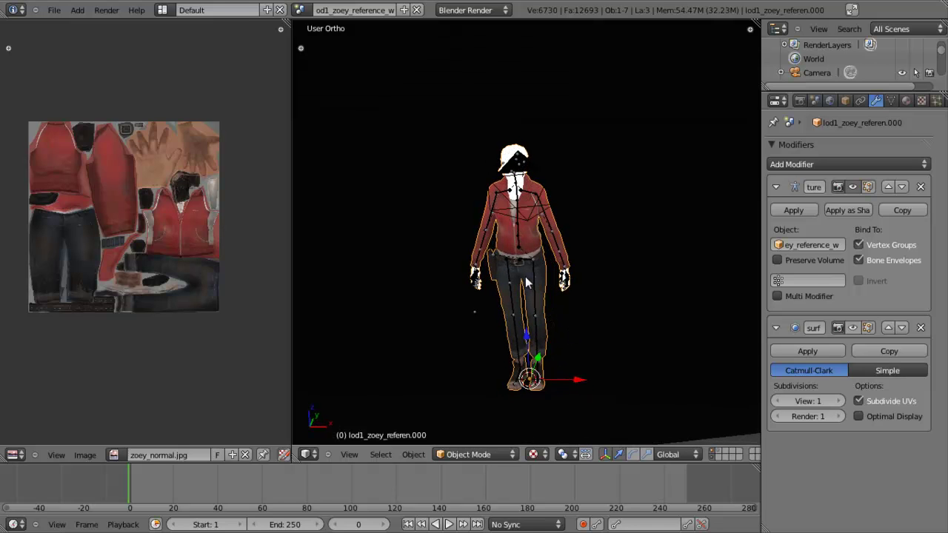
{"action": "scroll", "coordinate": [524, 278], "scroll_direction": "down", "scroll_amount": 2}
{"action": "scroll", "coordinate": [525, 280], "scroll_direction": "up", "scroll_amount": 4}
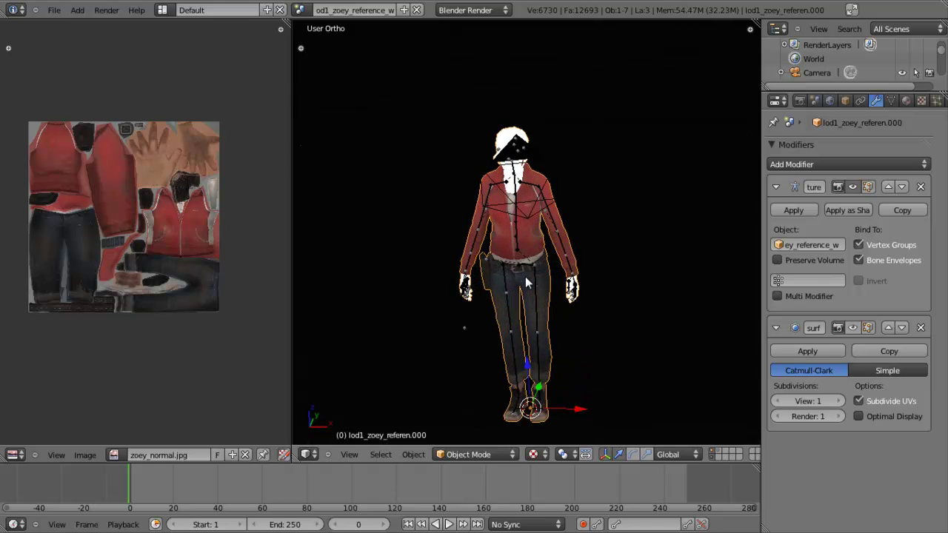
Step: Switch the 3D view to perspective and examine the textured character on the ground plane from several angles and distances
{"action": "key", "text": "KP_5"}
{"action": "scroll", "coordinate": [490, 117], "scroll_direction": "down", "scroll_amount": 2}
{"action": "middle_click_drag", "start_coordinate": [492, 121], "coordinate": [486, 154]}
{"action": "scroll", "coordinate": [486, 155], "scroll_direction": "down", "scroll_amount": 3}
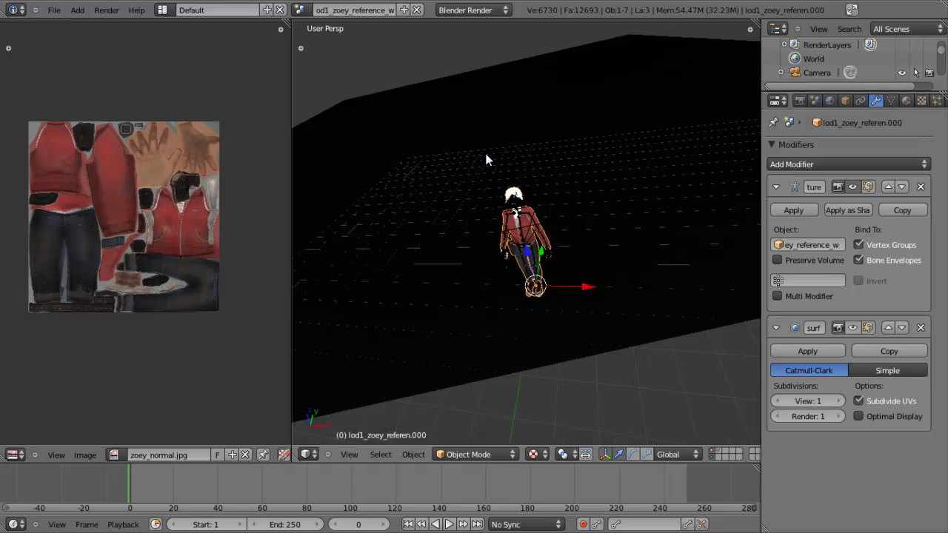
{"action": "middle_click_drag", "start_coordinate": [468, 161], "coordinate": [504, 251]}
{"action": "scroll", "coordinate": [504, 250], "scroll_direction": "up", "scroll_amount": 2}
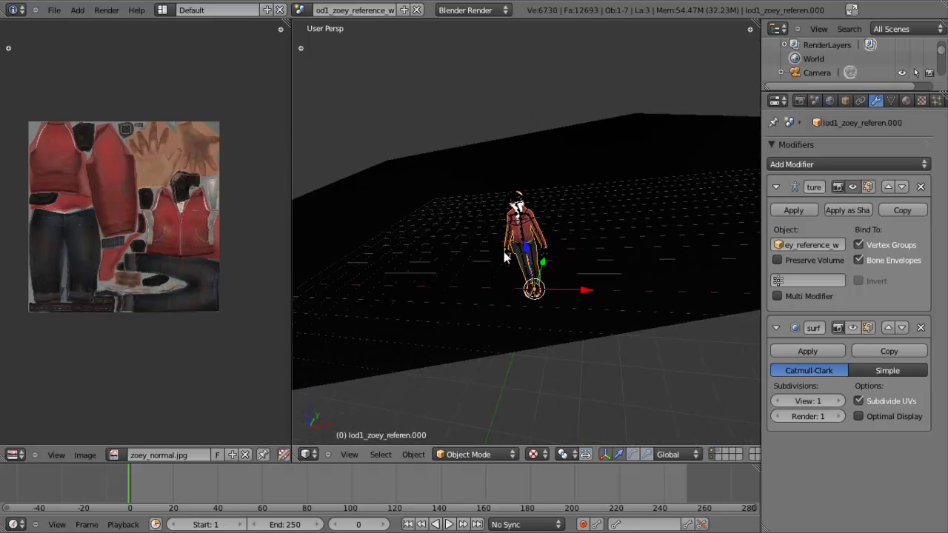
{"action": "scroll", "coordinate": [505, 194], "scroll_direction": "up", "scroll_amount": 1}
{"action": "scroll", "coordinate": [505, 197], "scroll_direction": "up", "scroll_amount": 5}
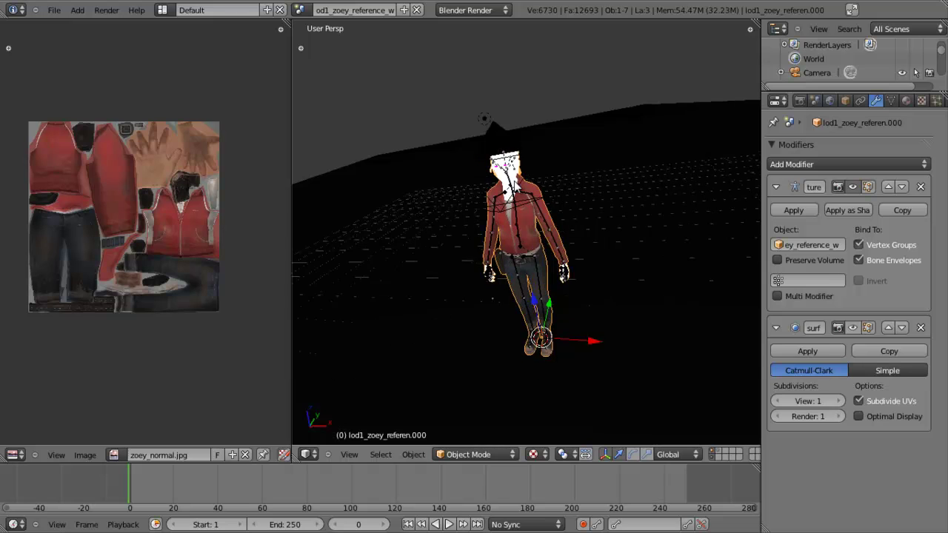
{"action": "middle_click_drag", "start_coordinate": [520, 193], "coordinate": [520, 212]}
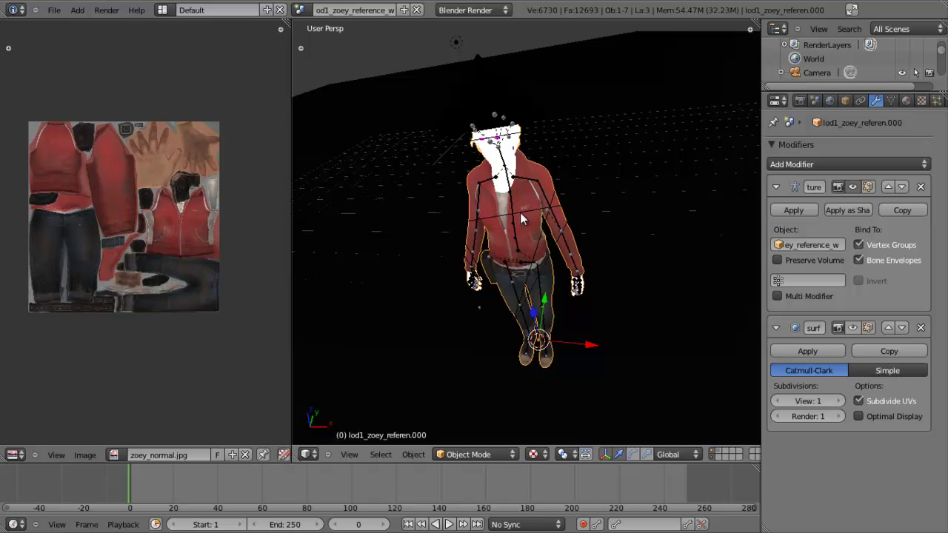
{"action": "middle_click_drag", "start_coordinate": [558, 302], "coordinate": [426, 250]}
{"action": "scroll", "coordinate": [572, 111], "scroll_direction": "down", "scroll_amount": 4}
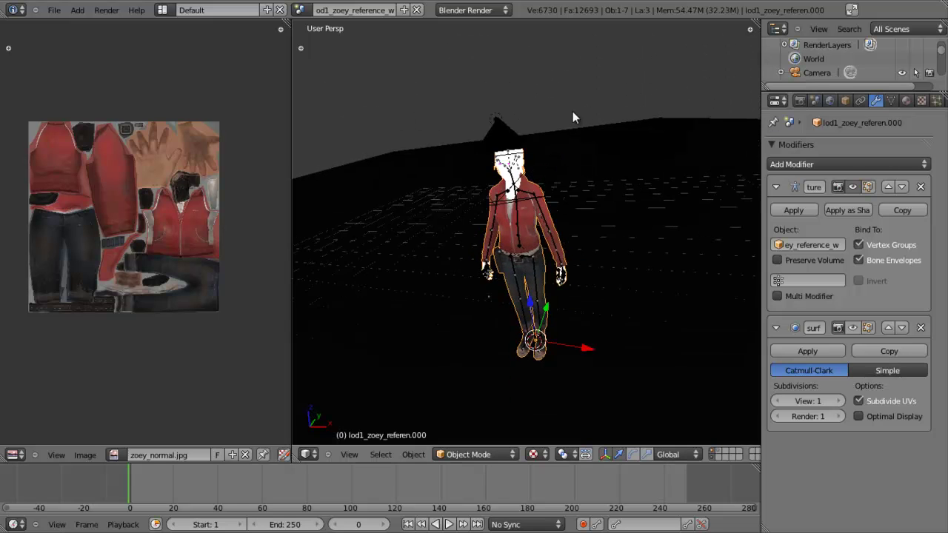
{"action": "middle_click_drag", "start_coordinate": [483, 228], "coordinate": [487, 235]}
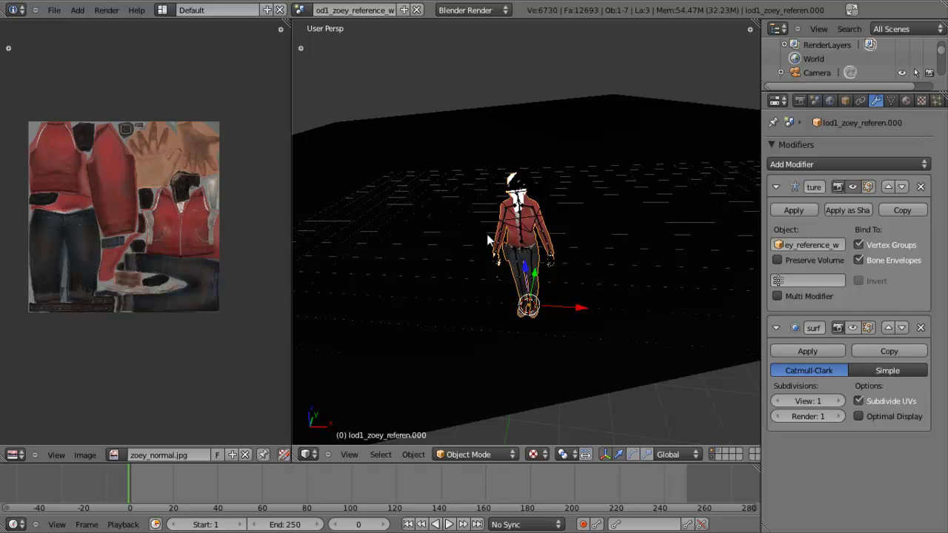
{"action": "middle_click_drag", "start_coordinate": [511, 176], "coordinate": [510, 189]}
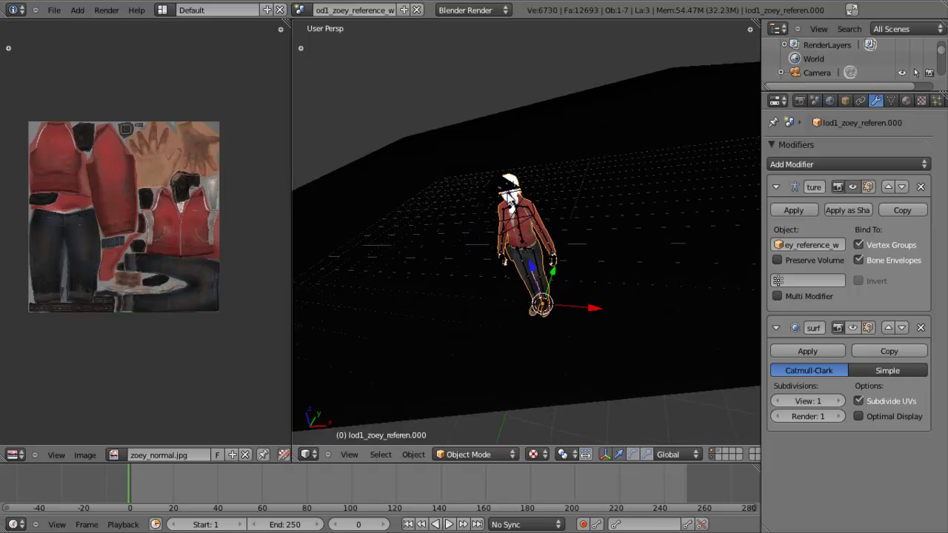